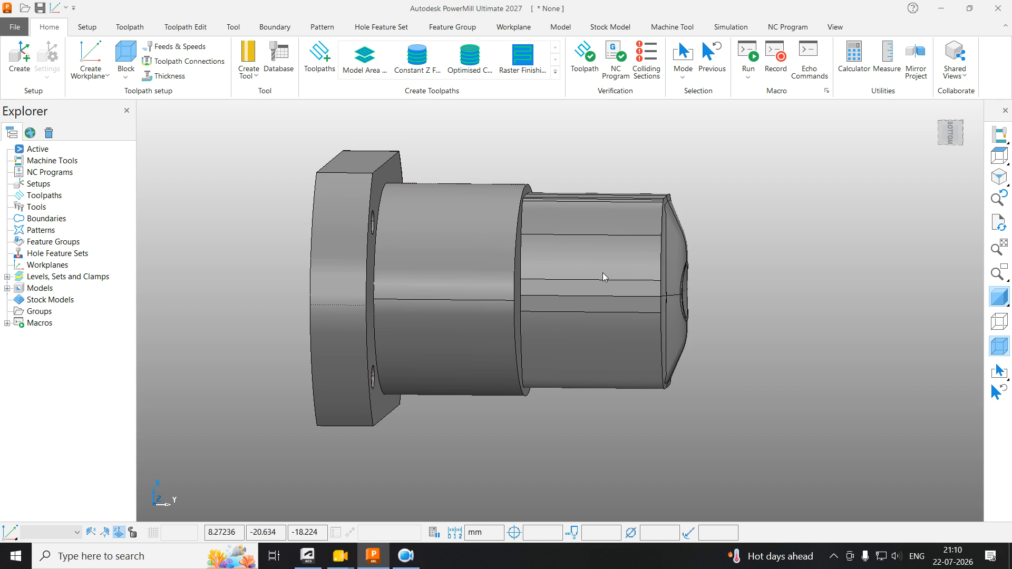
Step: Examine the stepped body from the side and the base flange with its four holes from the front
middle_drag(526, 236, 487, 235)
click(477, 198)
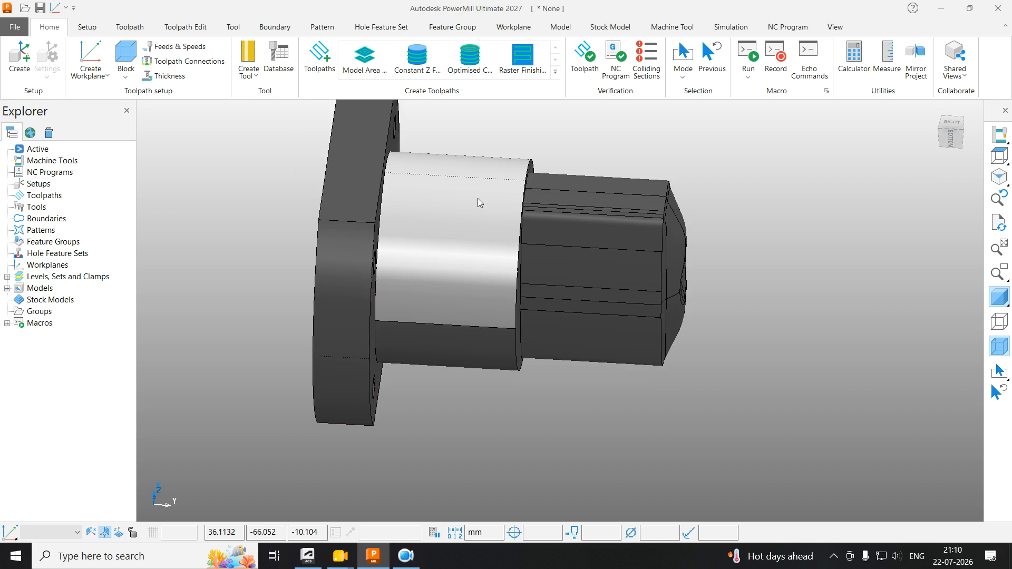
middle_drag(477, 198, 689, 241)
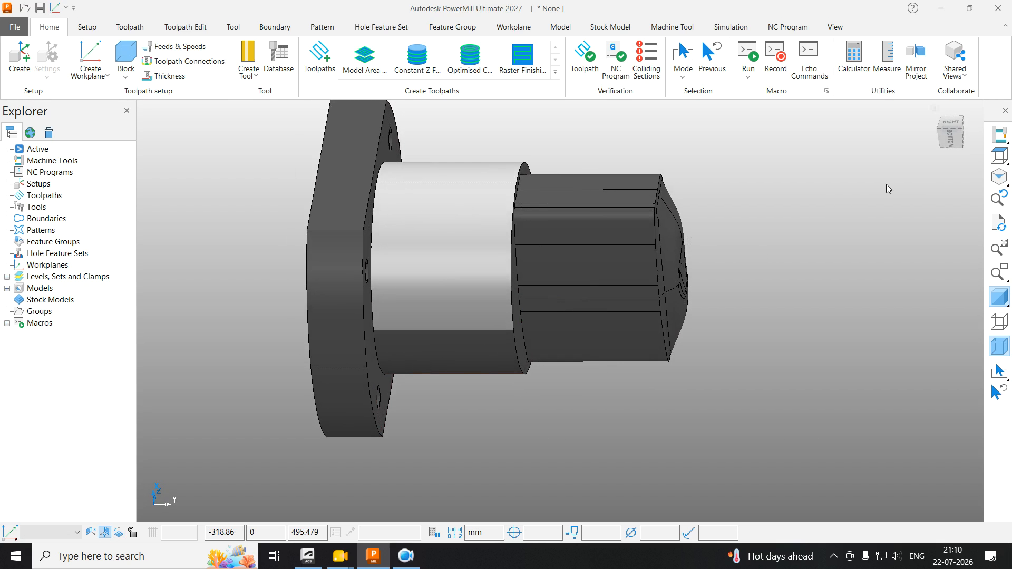
click(950, 136)
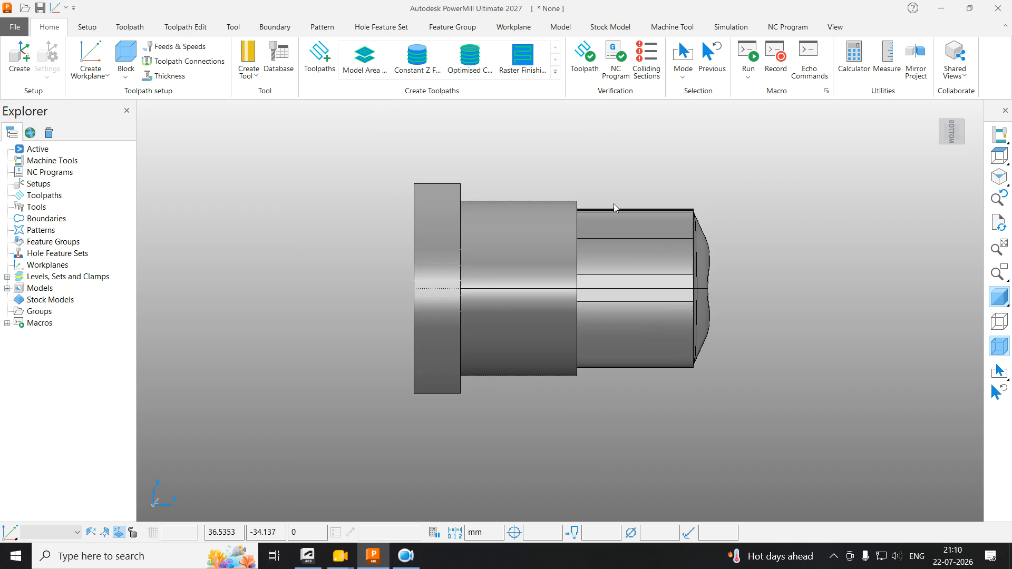
scroll(568, 209, up, 2)
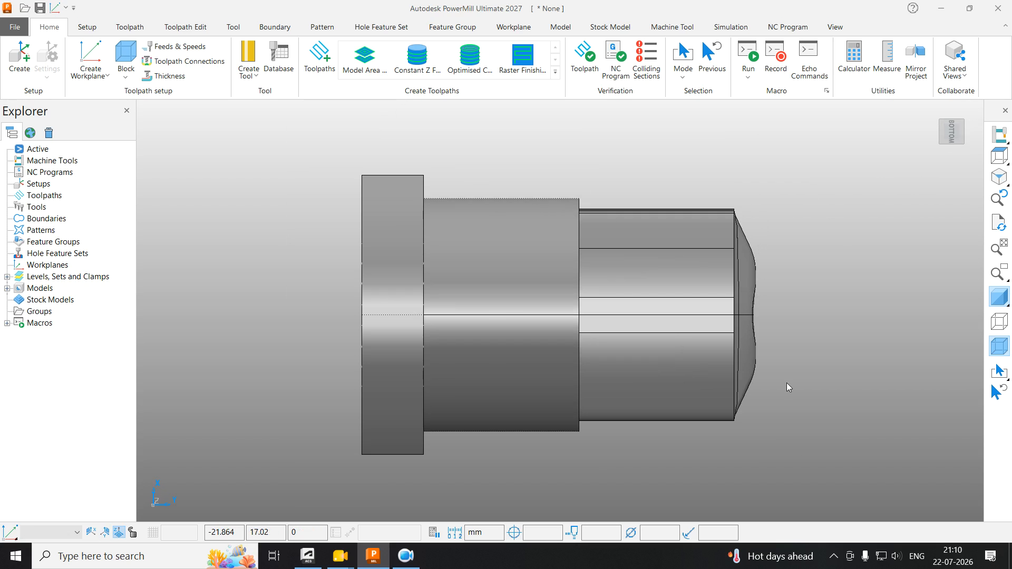
middle_drag(596, 301, 430, 214)
click(366, 276)
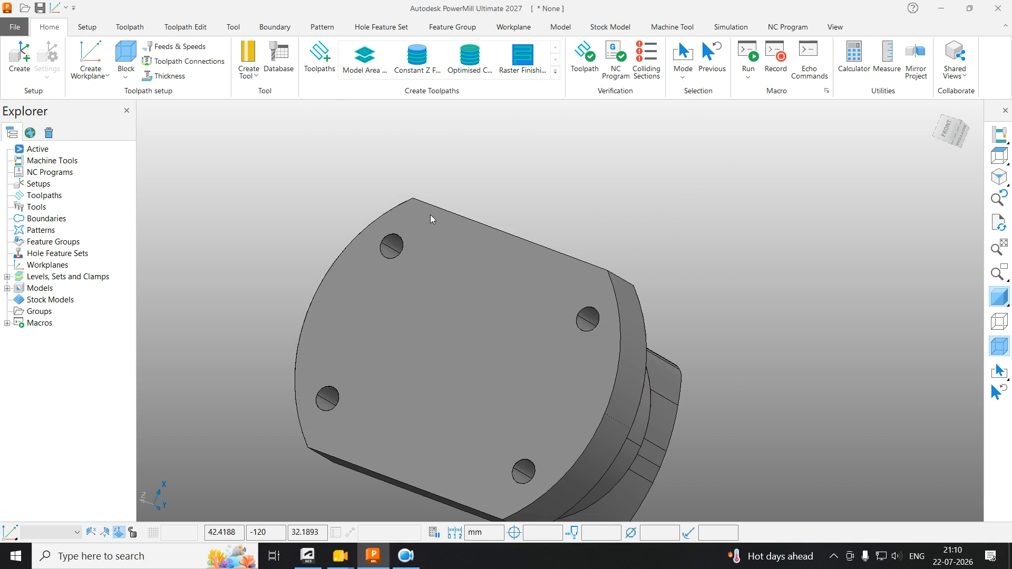
scroll(660, 340, down, 4)
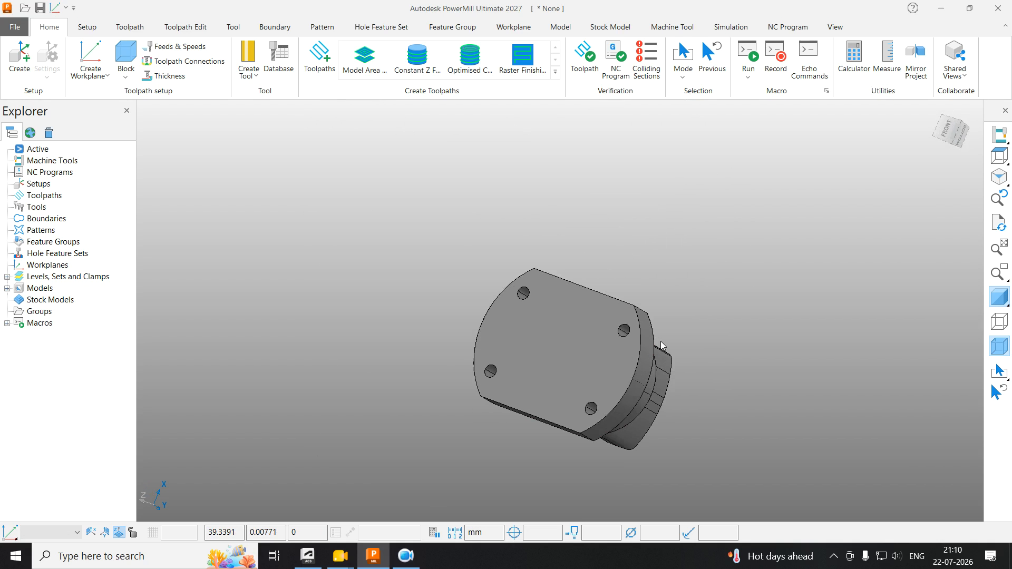
middle_drag(660, 341, 525, 347)
scroll(558, 348, up, 3)
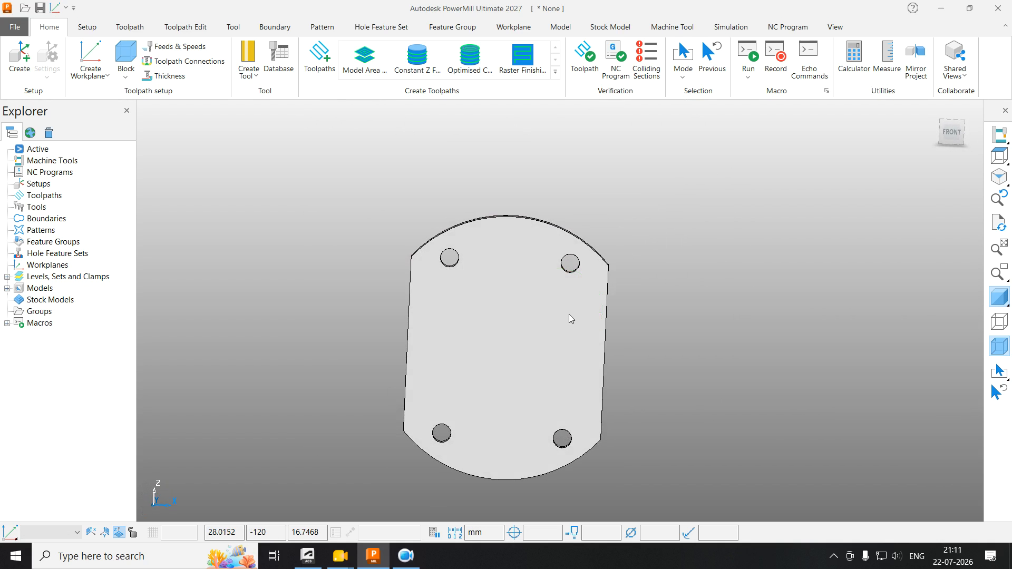
middle_drag(569, 318, 520, 312)
Step: Examine the domed tip of the mould core up close and the whole part in the top view
scroll(607, 245, up, 3)
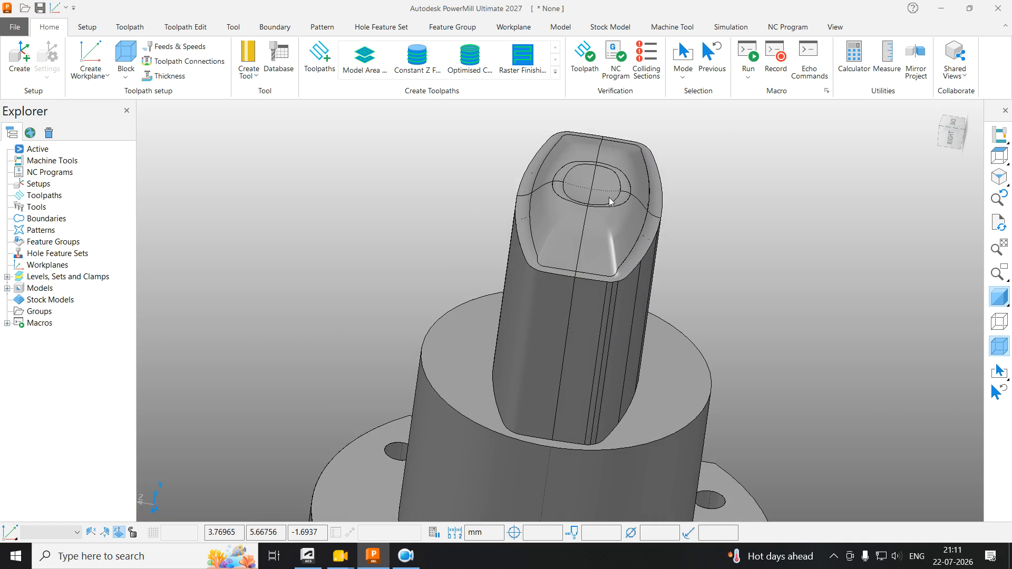
middle_drag(598, 228, 651, 321)
scroll(529, 258, up, 4)
scroll(659, 277, down, 3)
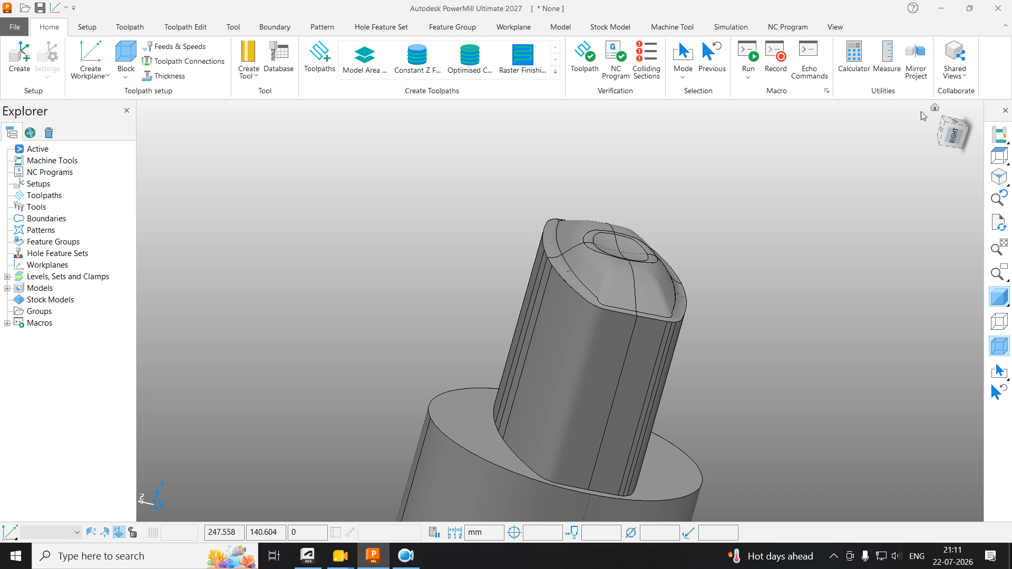
click(999, 155)
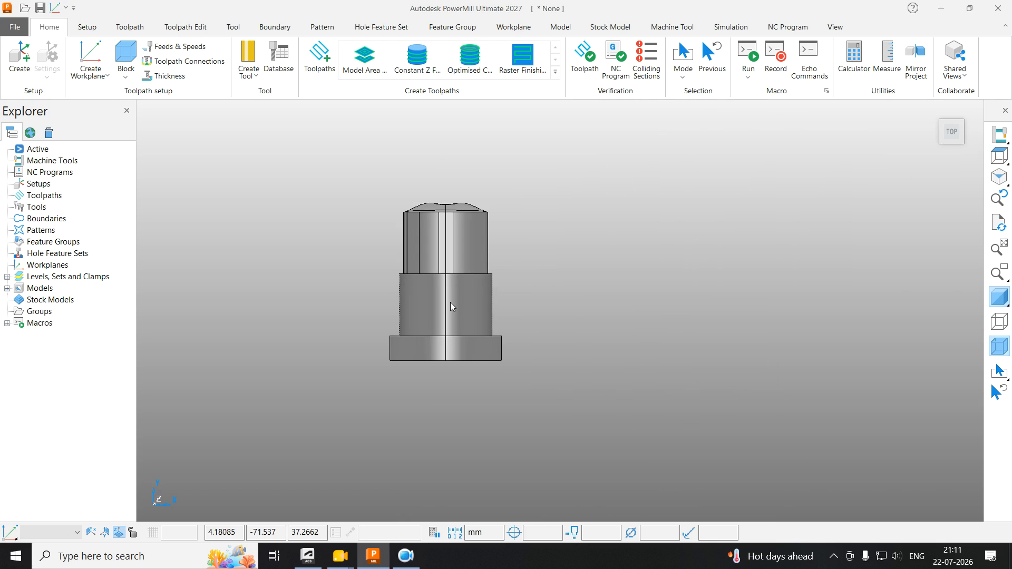
middle_drag(473, 223, 390, 317)
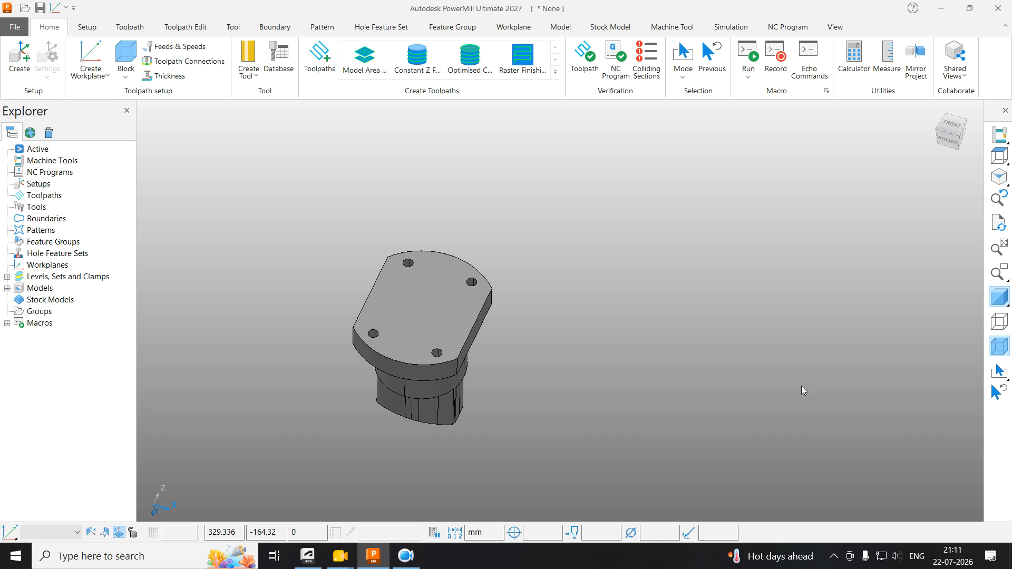
click(896, 556)
click(880, 525)
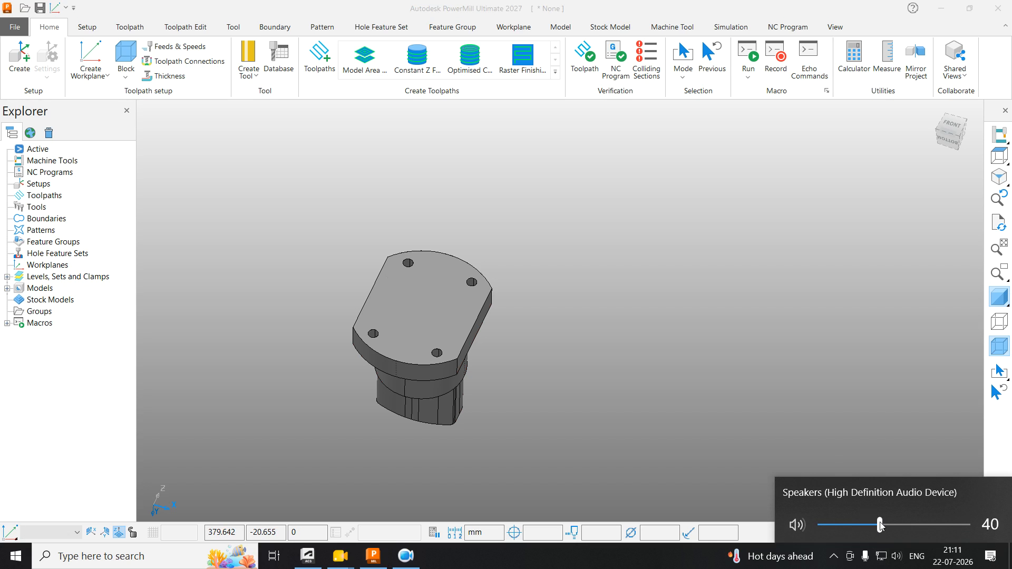
click(784, 337)
Step: Examine the mould's base plate, cylindrical shoulder and narrow core from the front, sides and back
middle_drag(477, 295, 410, 403)
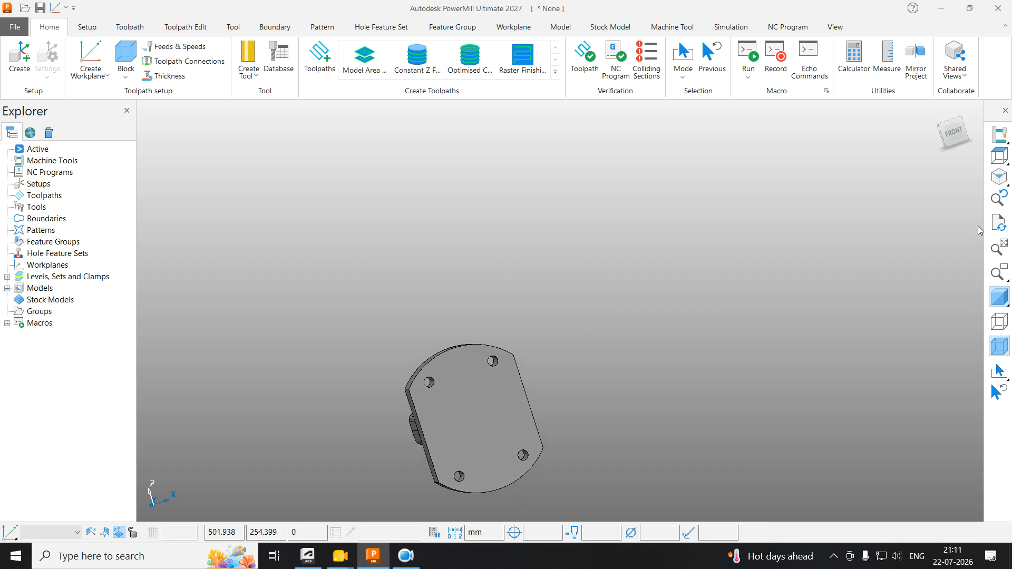
click(941, 135)
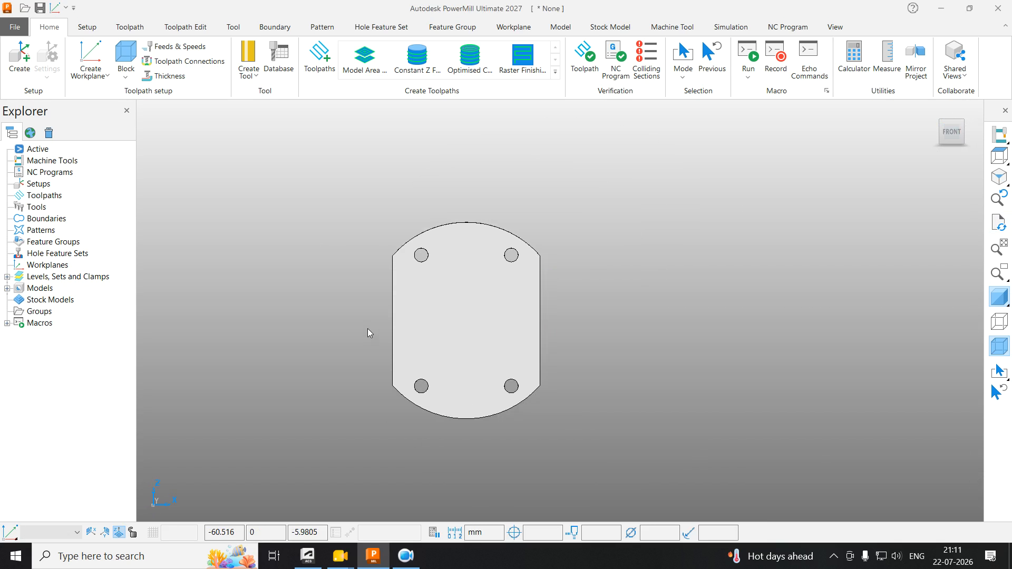
middle_drag(367, 328, 438, 340)
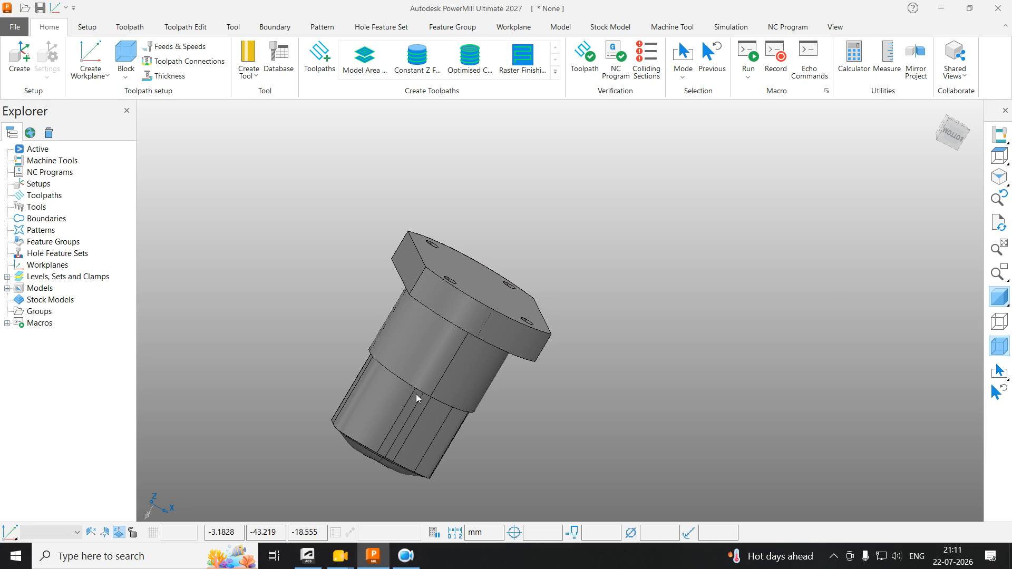
middle_drag(467, 265, 428, 261)
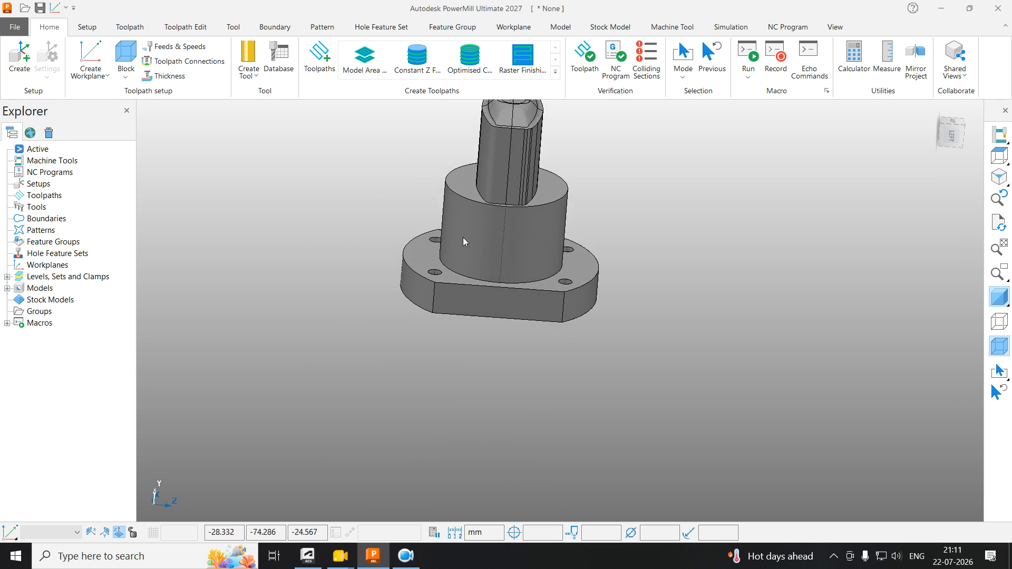
scroll(431, 288, up, 3)
scroll(523, 307, down, 3)
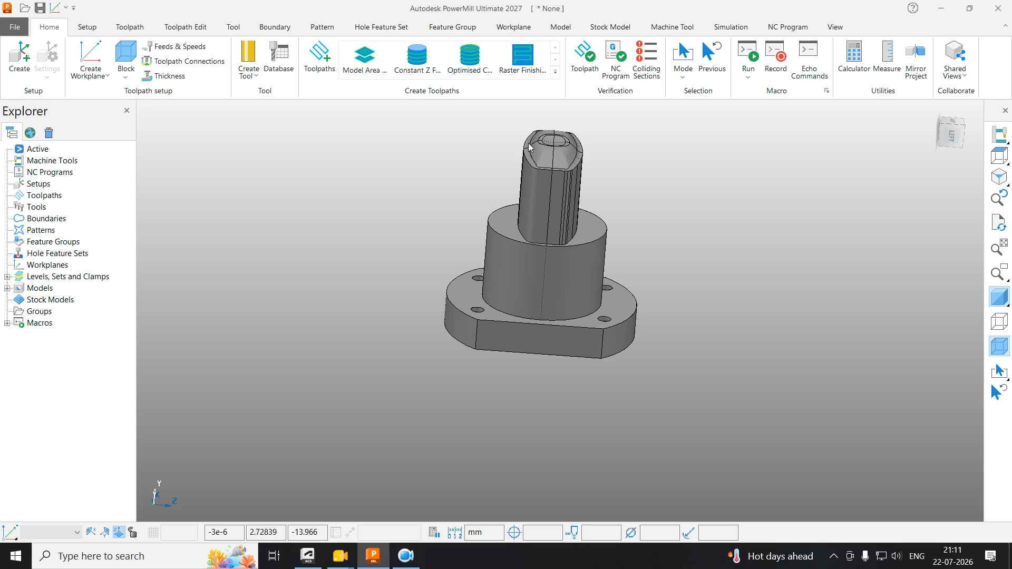
middle_drag(536, 170, 436, 237)
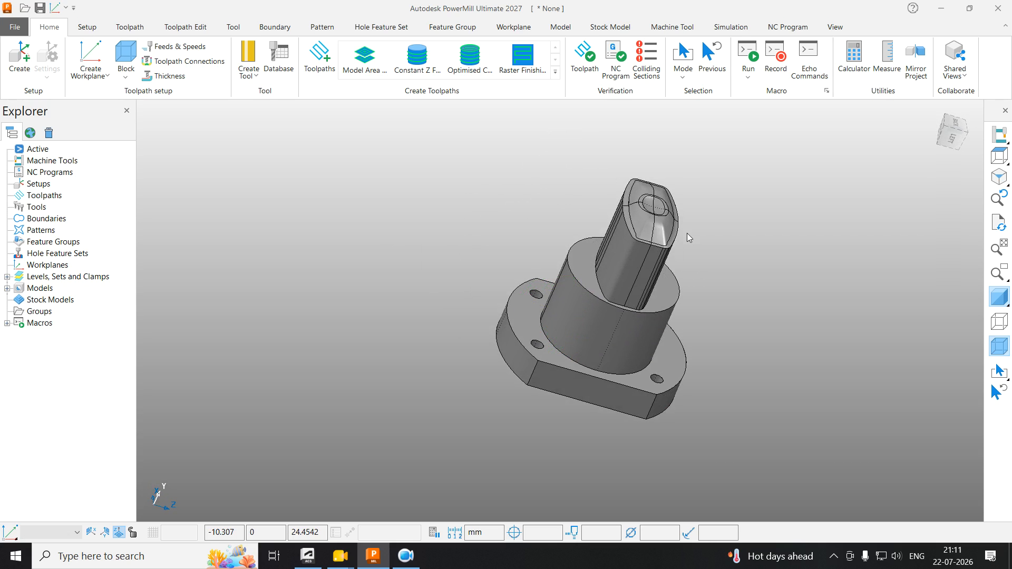
middle_drag(561, 242, 586, 404)
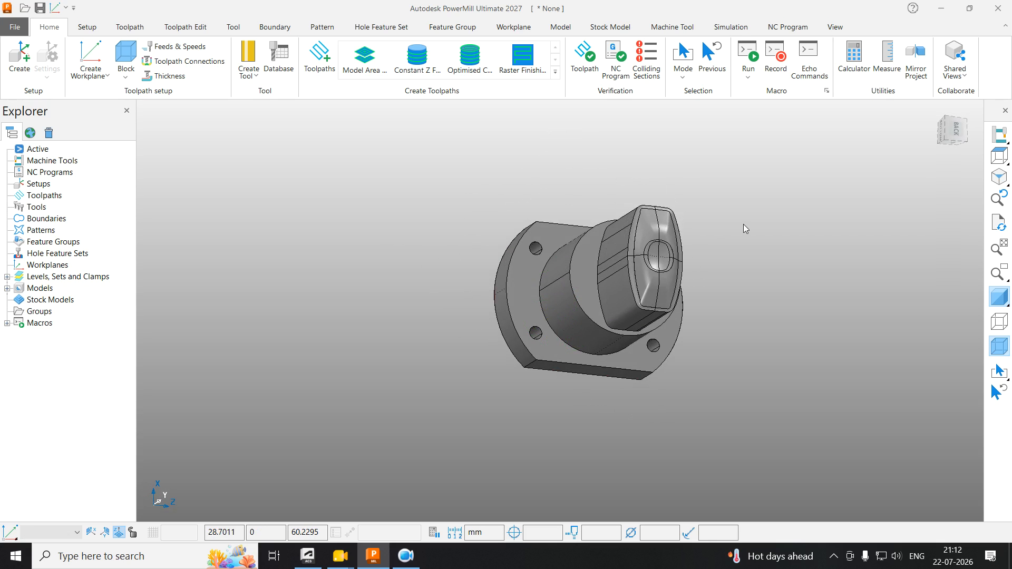
middle_drag(743, 225, 625, 385)
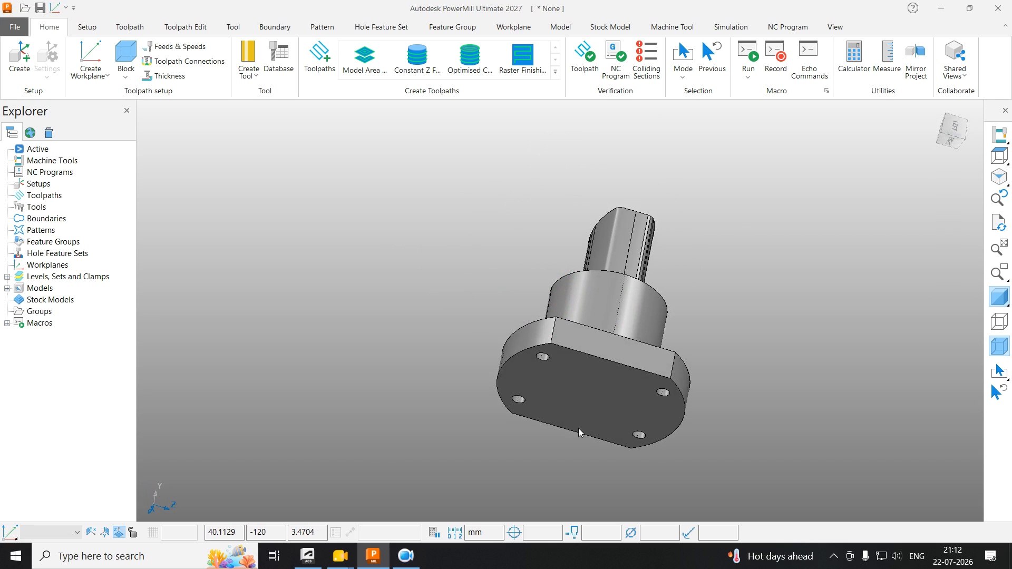
middle_drag(578, 428, 595, 303)
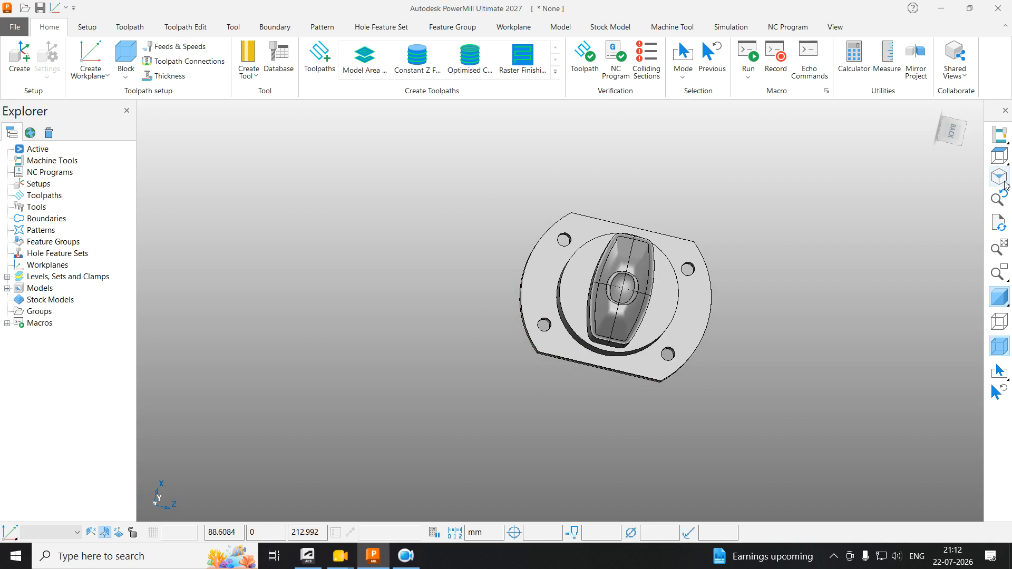
Step: Examine the rim and blended surfaces around the core's domed tip, including its profile from the side
click(1000, 157)
middle_drag(485, 301, 609, 362)
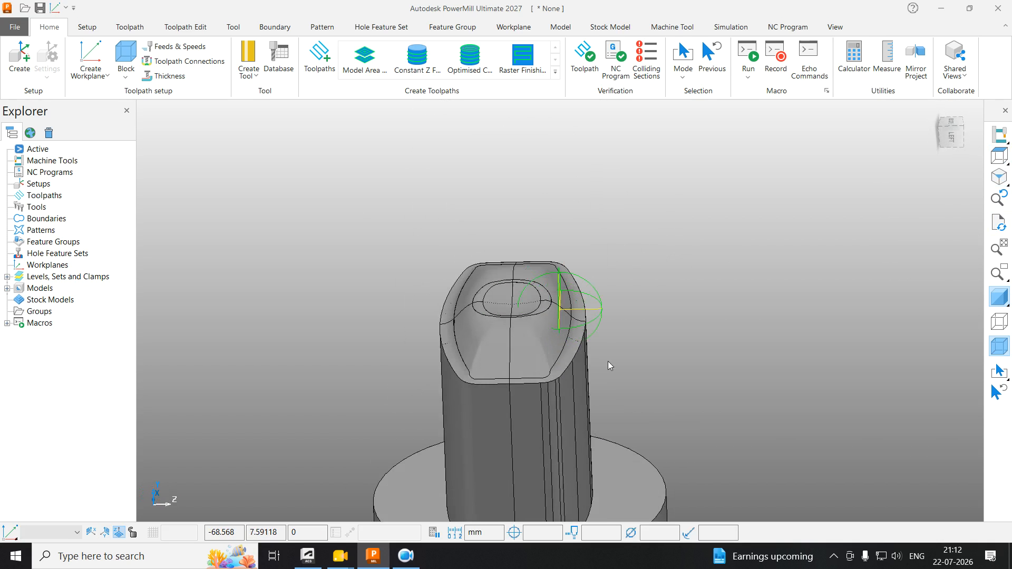
scroll(613, 319, up, 3)
middle_drag(613, 319, 603, 272)
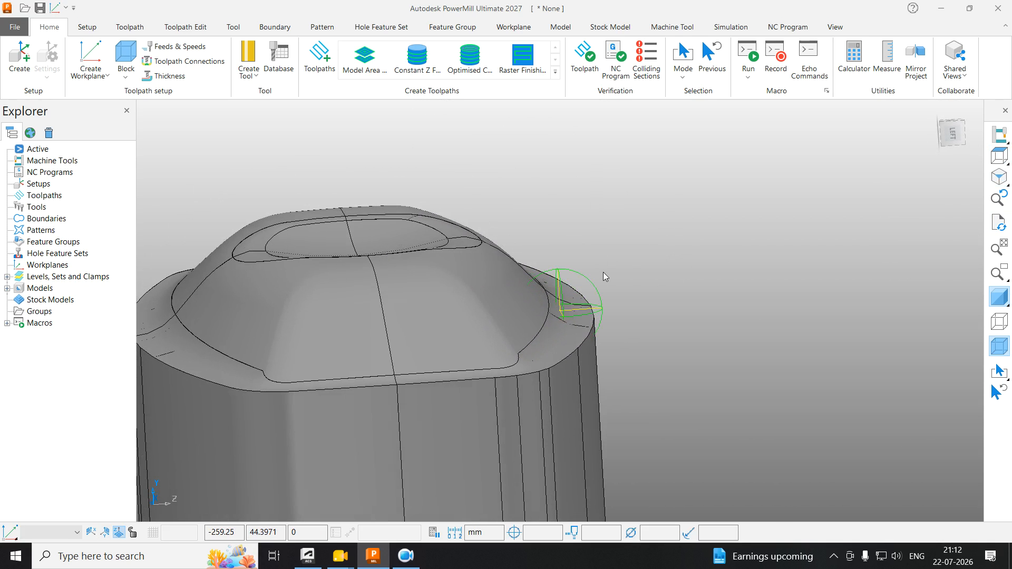
scroll(590, 305, up, 3)
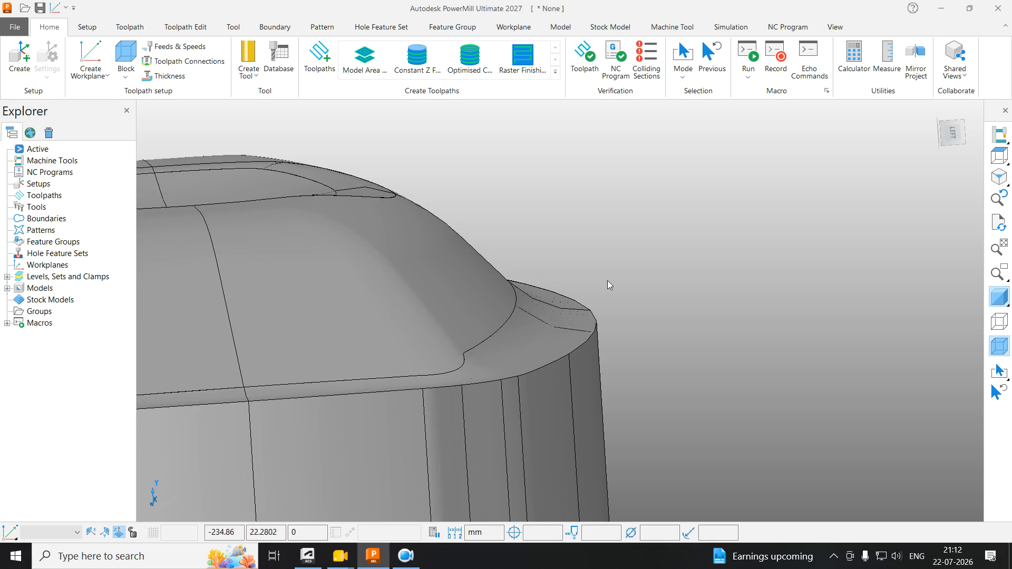
scroll(607, 286, down, 5)
middle_drag(616, 277, 530, 228)
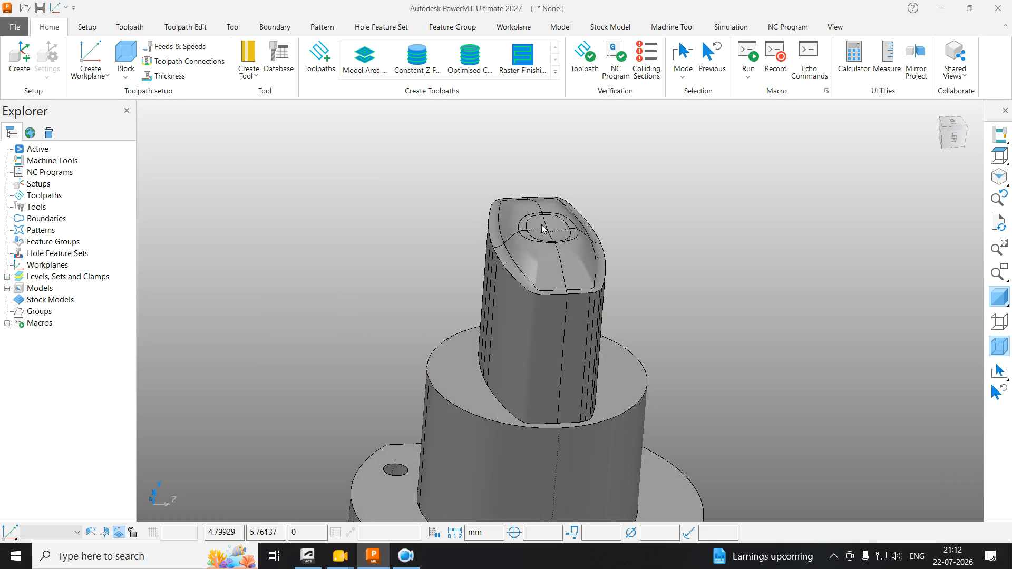
scroll(609, 231, up, 4)
middle_drag(609, 233, 589, 261)
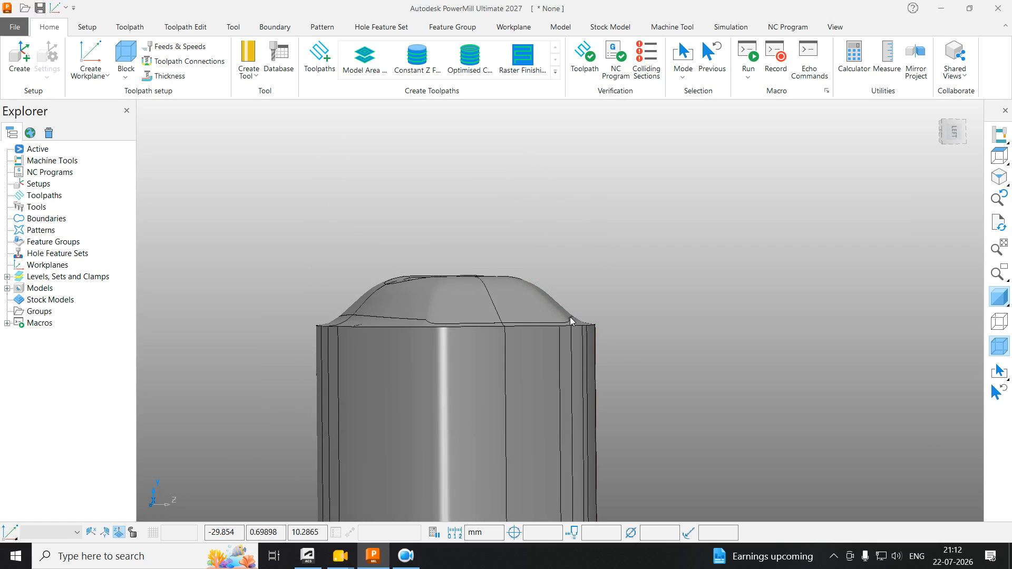
middle_drag(571, 320, 695, 397)
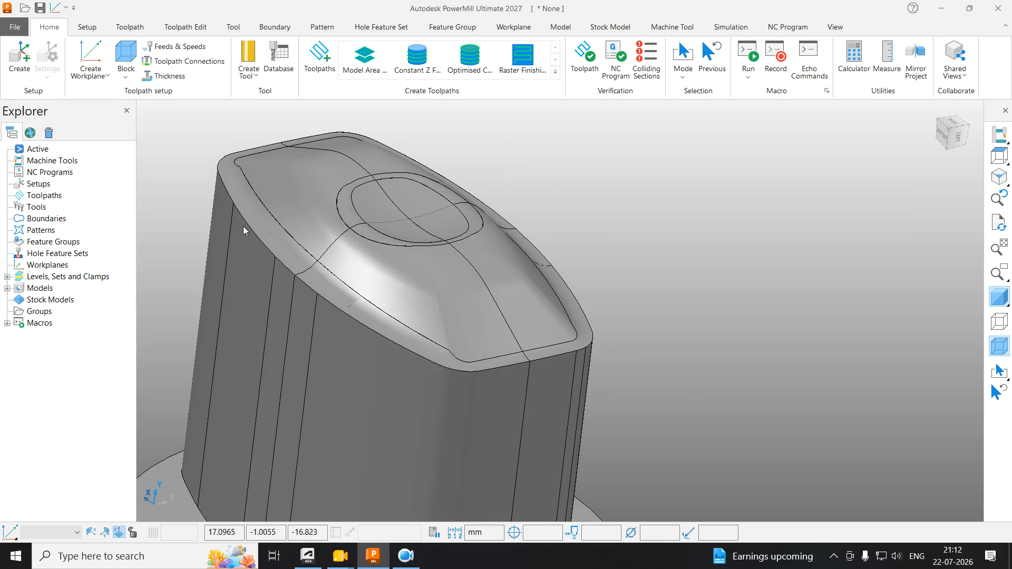
scroll(630, 315, down, 5)
middle_drag(629, 315, 596, 253)
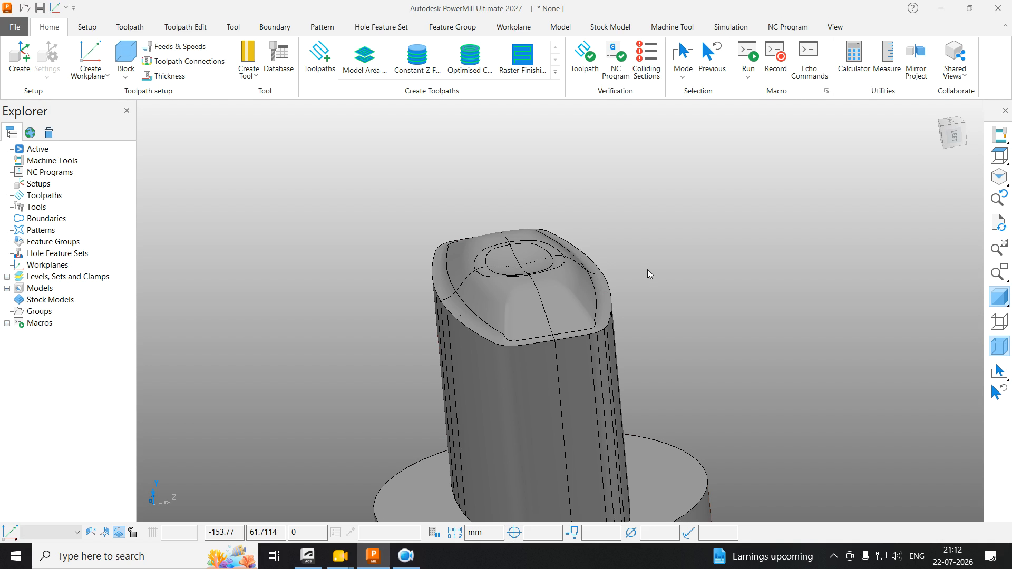
scroll(647, 270, down, 5)
middle_drag(290, 236, 599, 290)
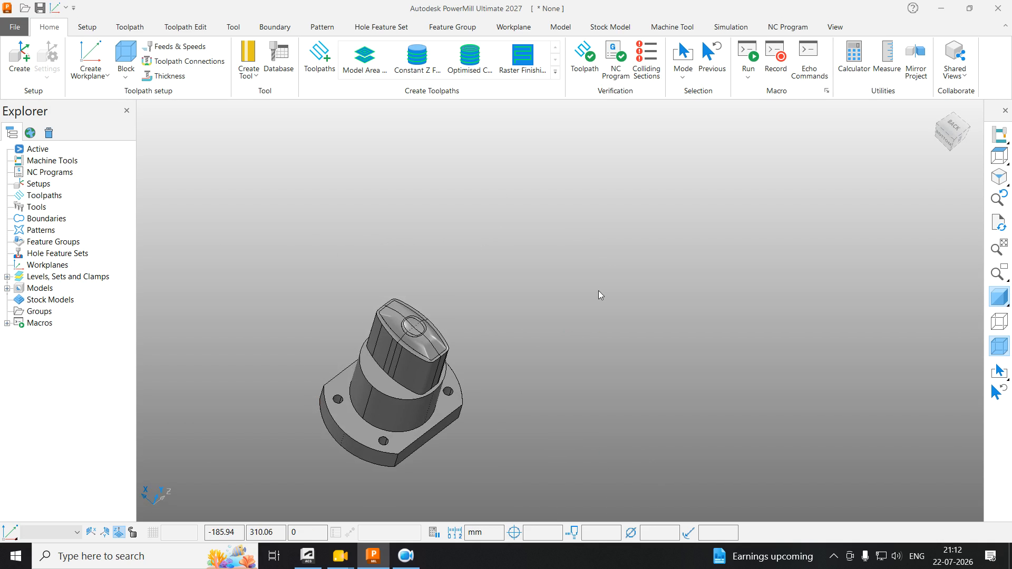
click(994, 160)
drag(466, 162, 868, 453)
right_click(637, 229)
mouse_move(688, 500)
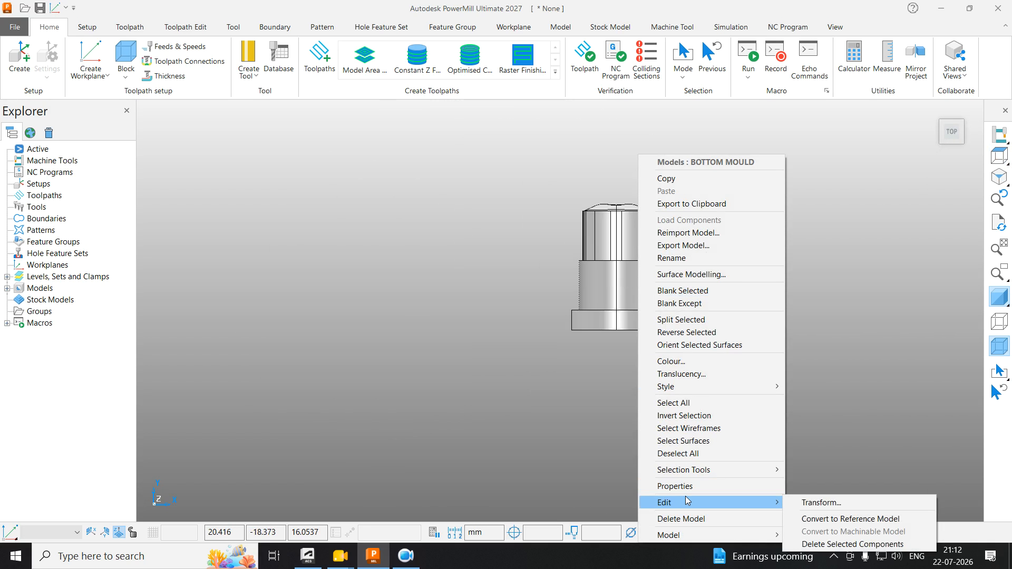
click(811, 503)
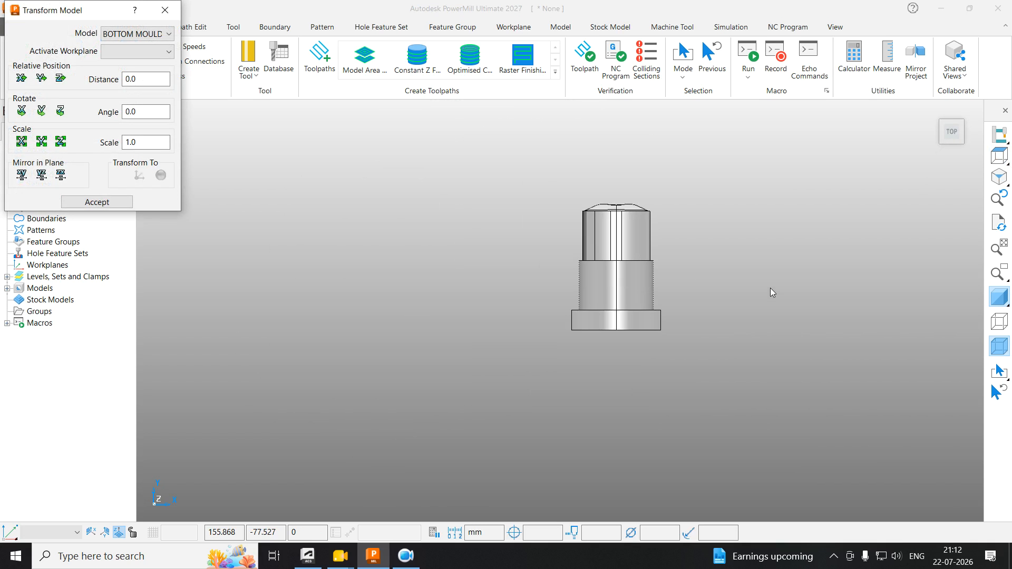
middle_drag(757, 283, 302, 185)
click(165, 10)
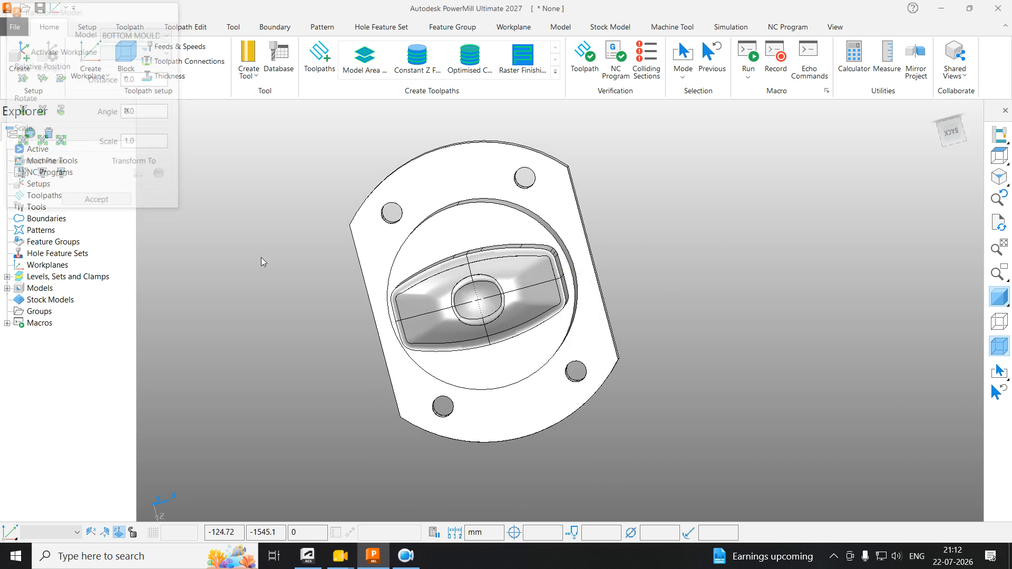
Step: Calculate a box block around the model with the tolerance set to 0.01
scroll(385, 311, down, 5)
middle_drag(422, 306, 257, 233)
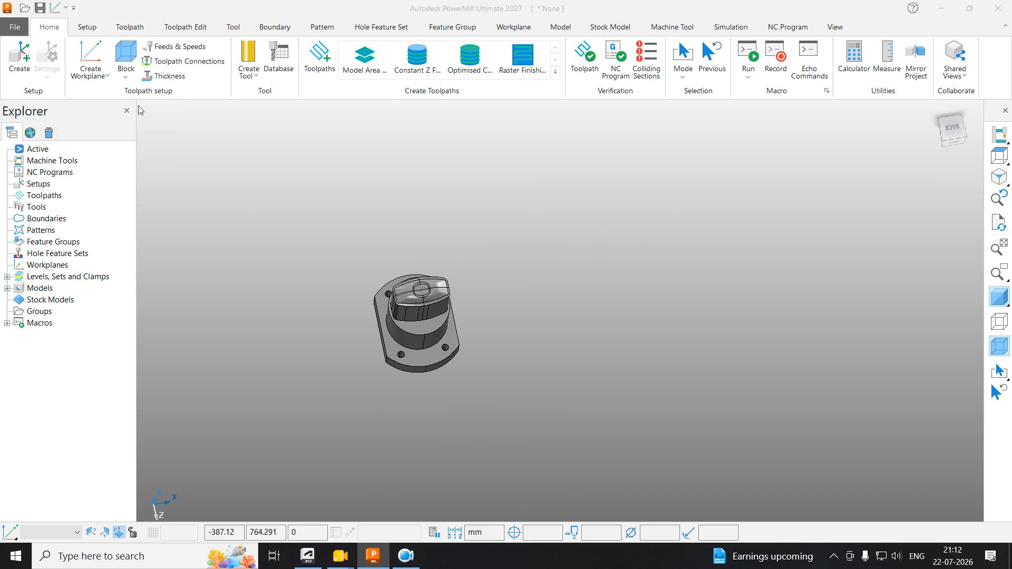
click(126, 57)
click(194, 342)
click(51, 315)
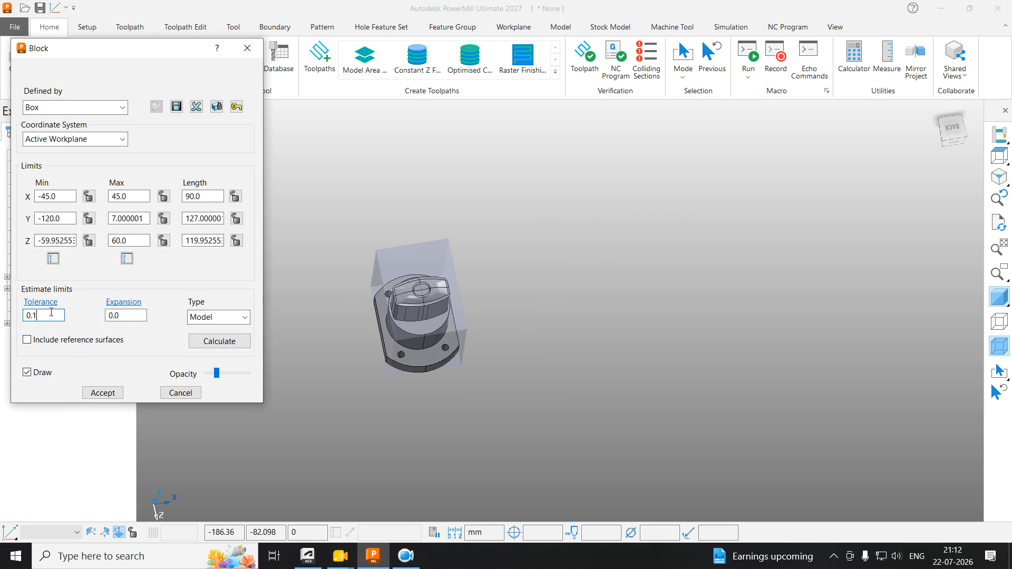
click(220, 341)
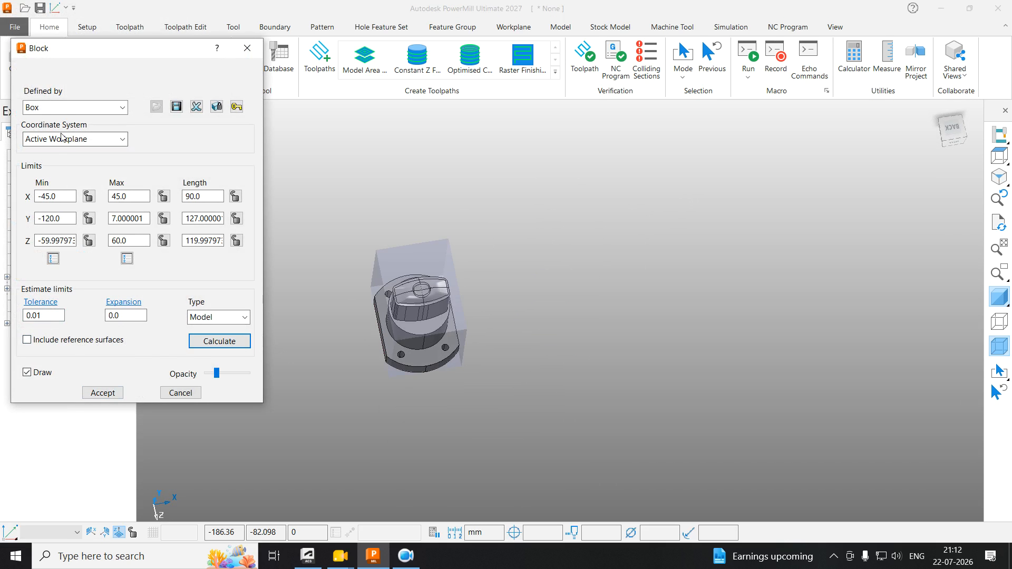
Step: Try a cylinder block calculated around the model and check its fit
click(63, 105)
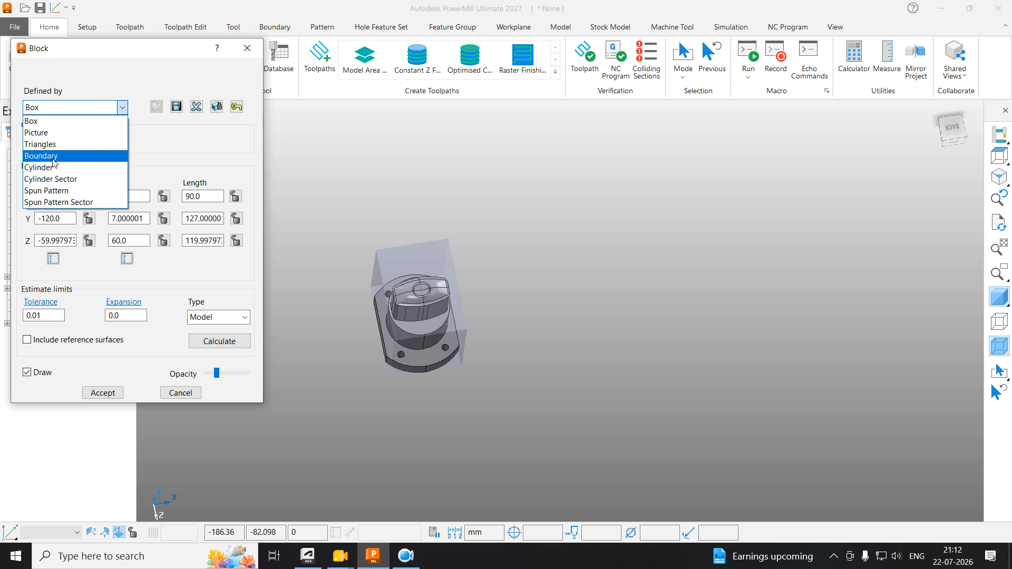
click(47, 167)
click(217, 343)
mouse_move(455, 278)
middle_down()
mouse_move(549, 435)
mouse_move(444, 292)
middle_up()
scroll(444, 292, up, 3)
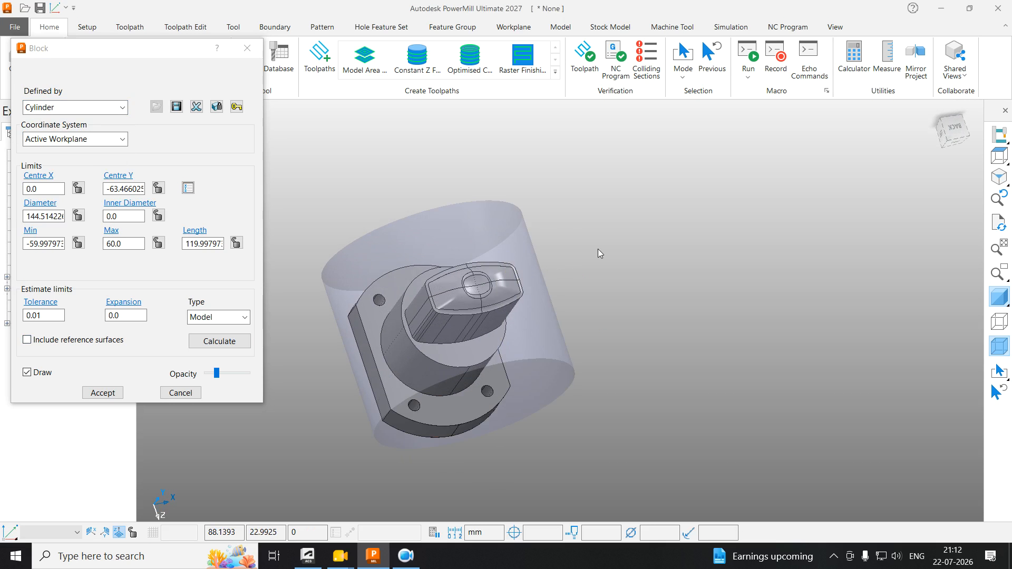
middle_drag(561, 309, 448, 309)
Step: Define the block as a box again, recalculate it around the model and accept it
click(75, 107)
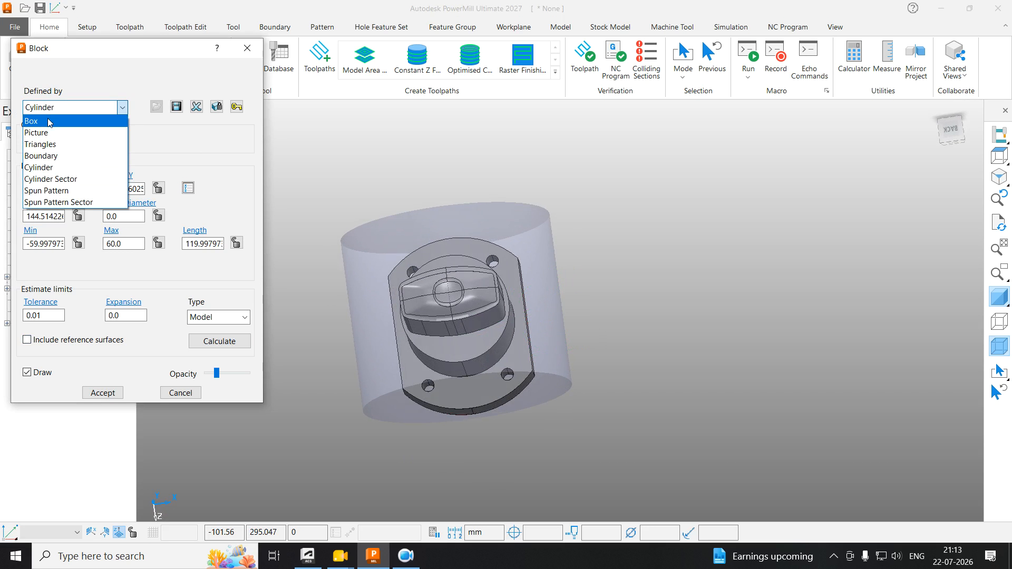
click(37, 120)
click(219, 342)
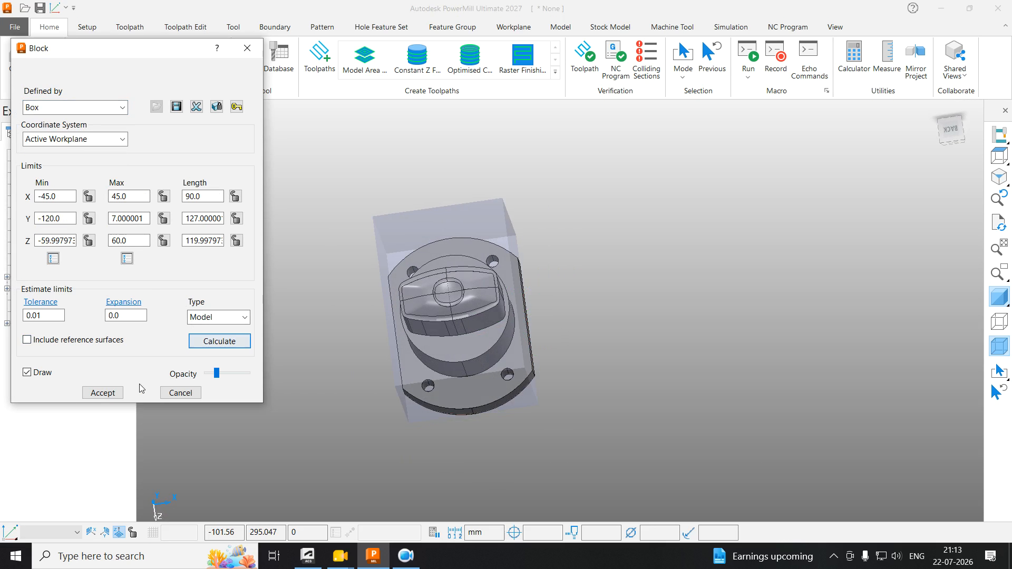
click(103, 392)
Step: Create a workplane positioned on the block's face centre point at the core's domed tip
middle_drag(606, 316, 240, 182)
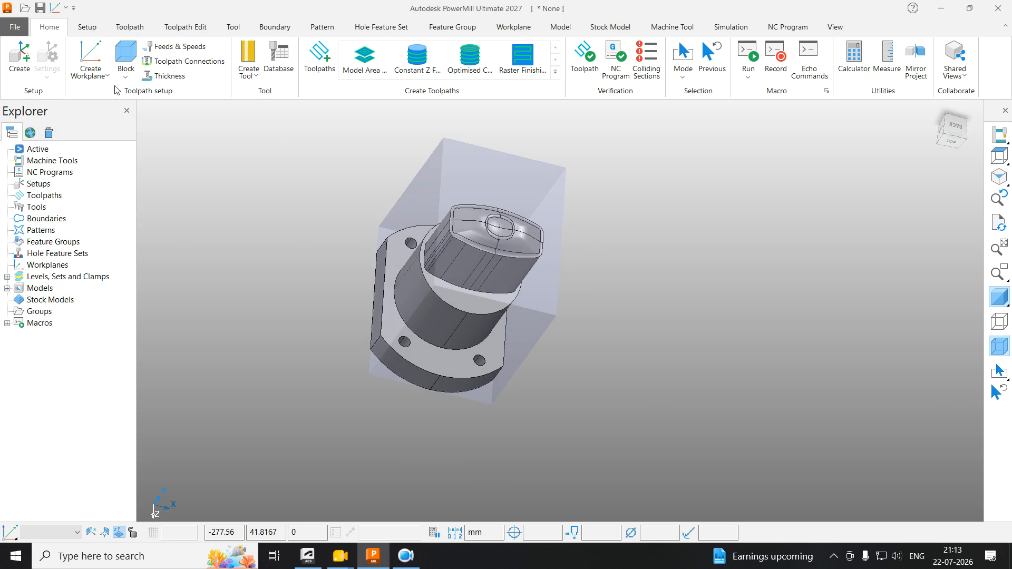
click(91, 73)
click(125, 266)
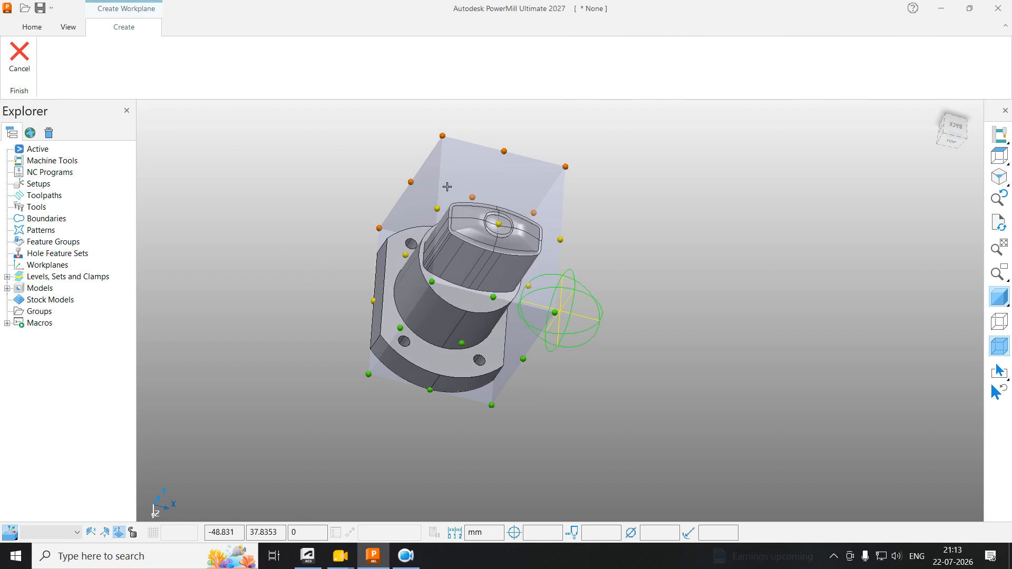
scroll(447, 186, up, 4)
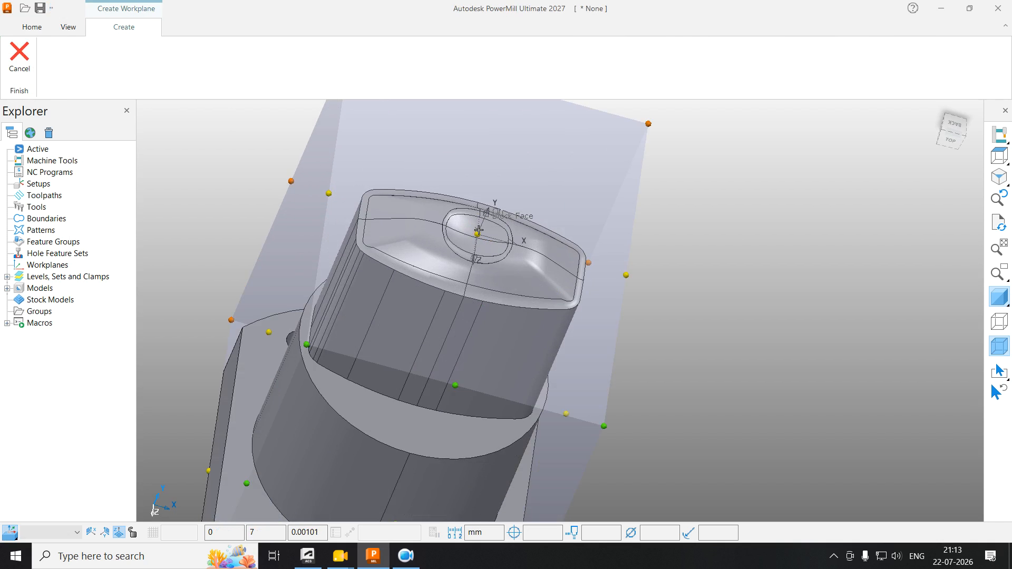
click(479, 230)
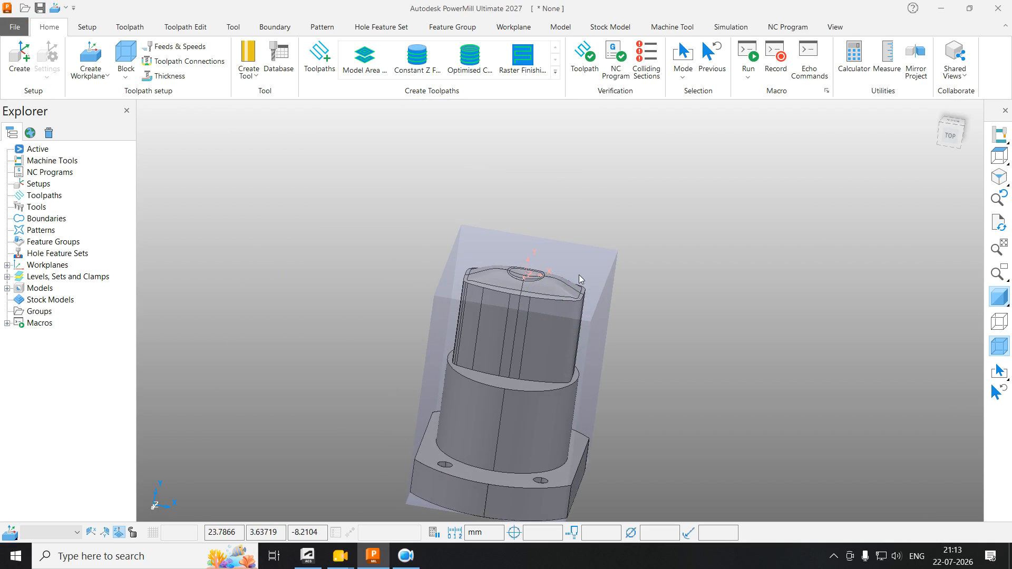
Step: Hide the block and examine the workplane's axis directions on the core's domed tip
click(1002, 348)
middle_drag(606, 364, 568, 384)
scroll(538, 310, up, 5)
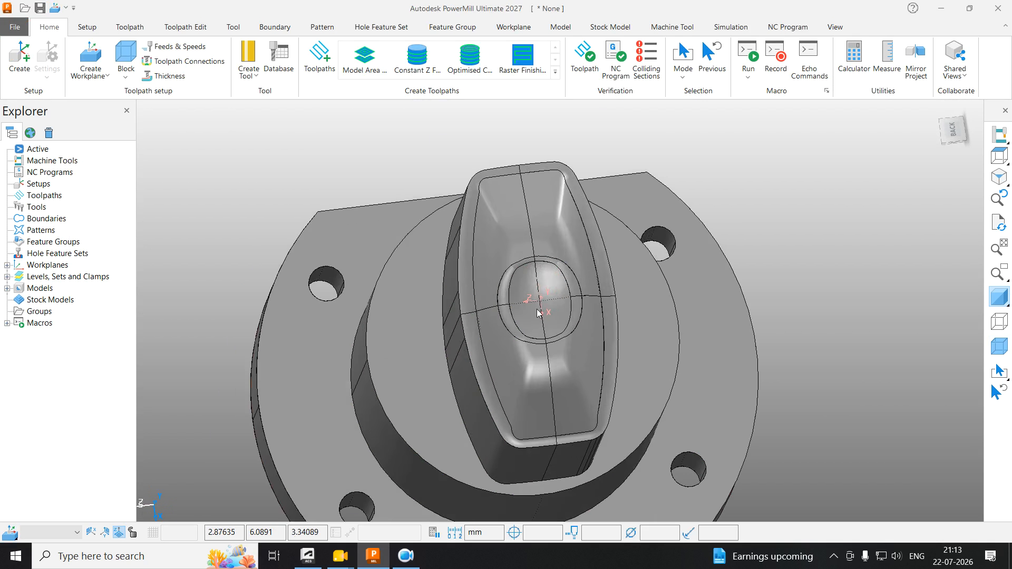
middle_drag(538, 310, 499, 198)
scroll(469, 284, down, 3)
middle_drag(470, 285, 309, 253)
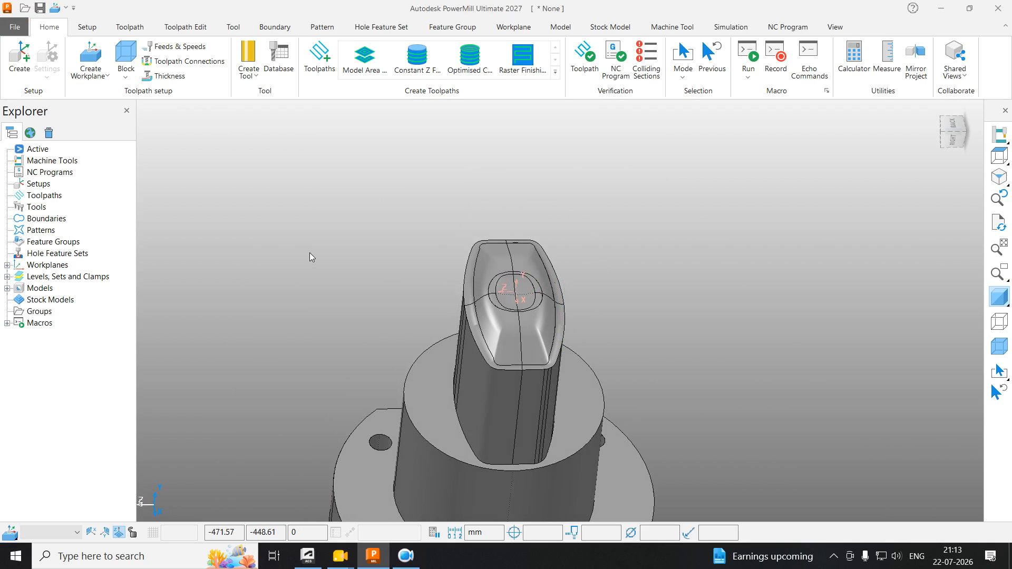
Step: Swap workplane 1's axes so Z points outward along the core and X across its width, then activate the workplane
click(7, 265)
right_click(57, 279)
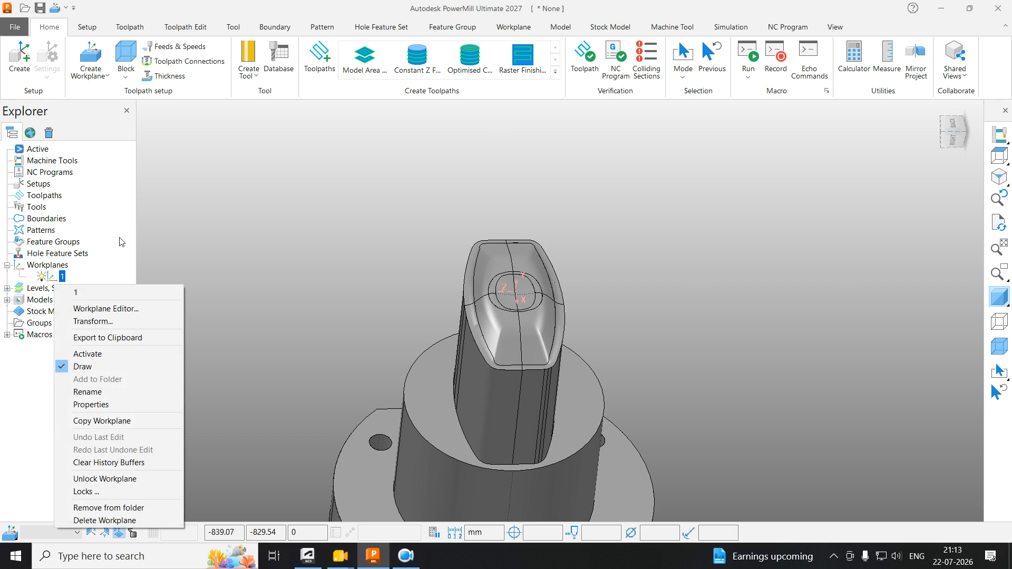
click(108, 309)
click(351, 62)
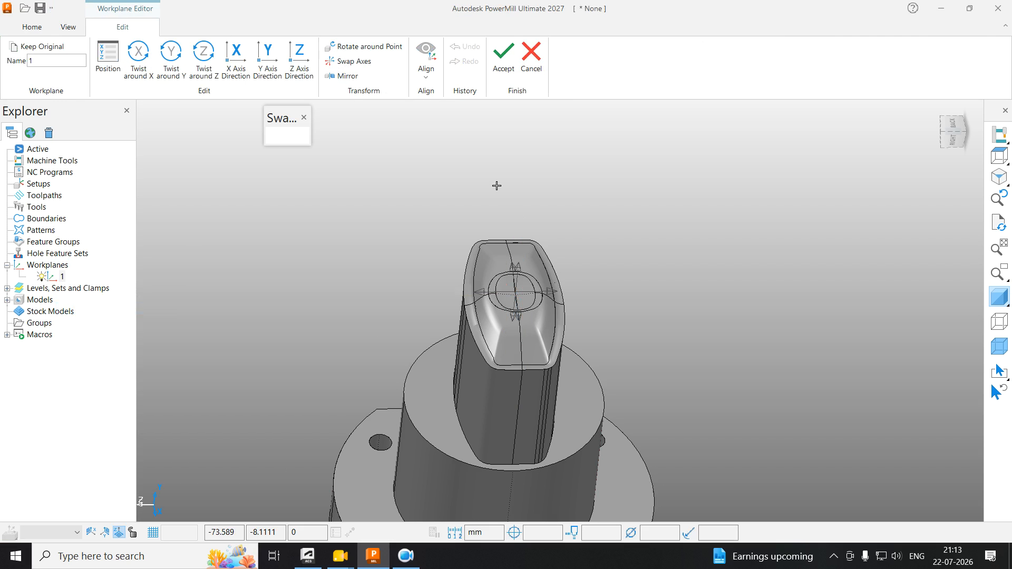
middle_drag(496, 186, 557, 175)
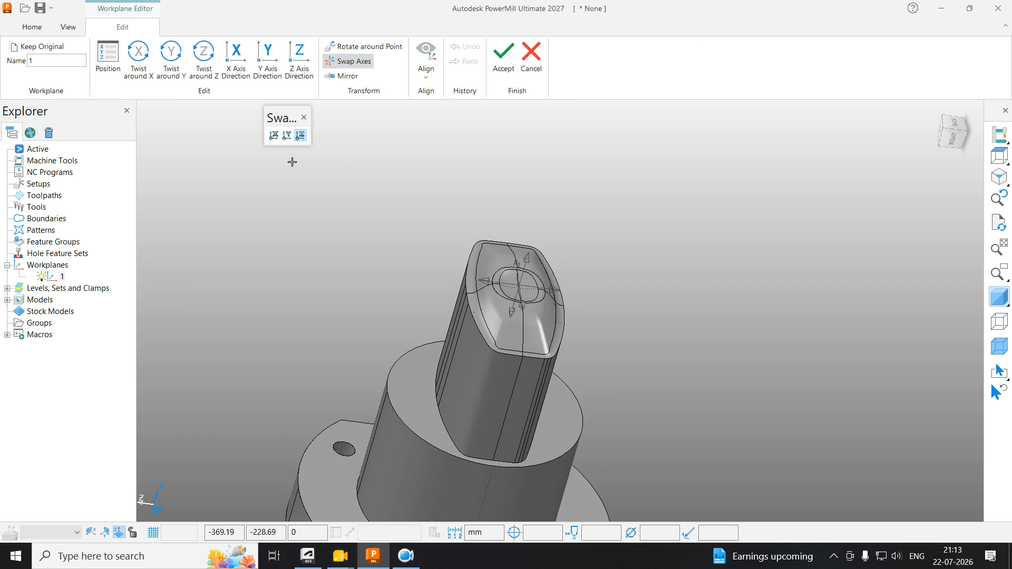
scroll(538, 260, up, 3)
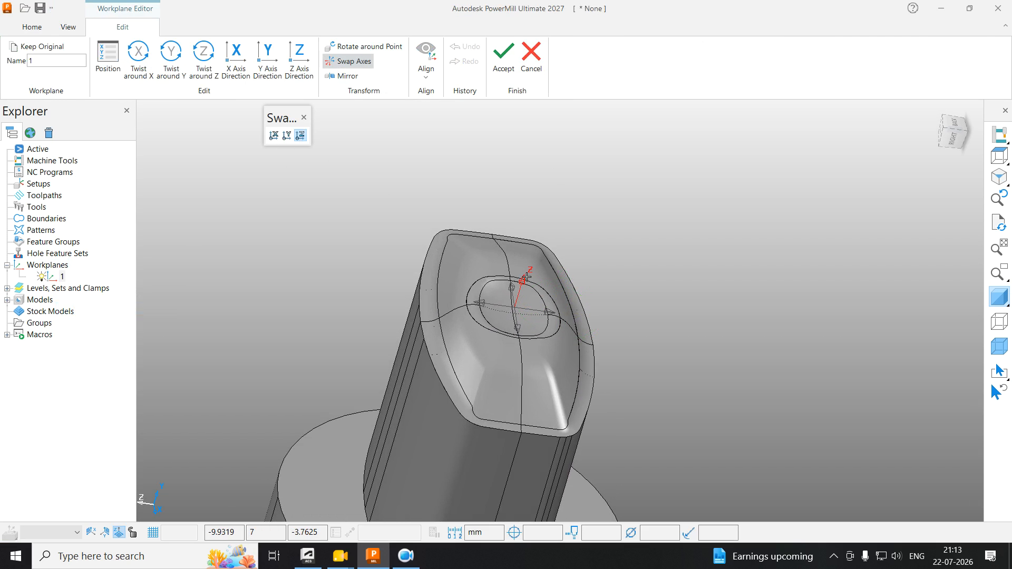
click(527, 276)
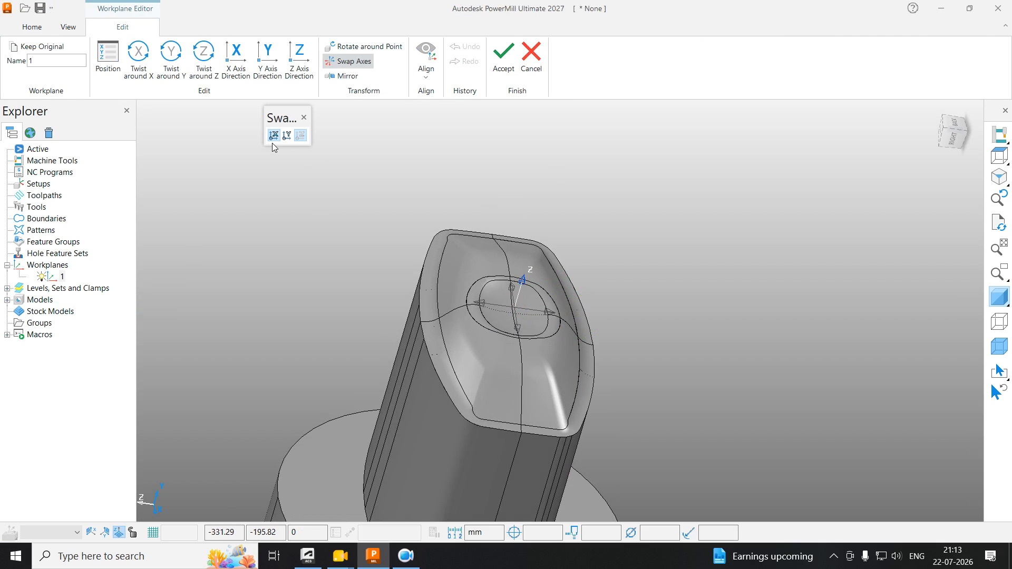
click(556, 309)
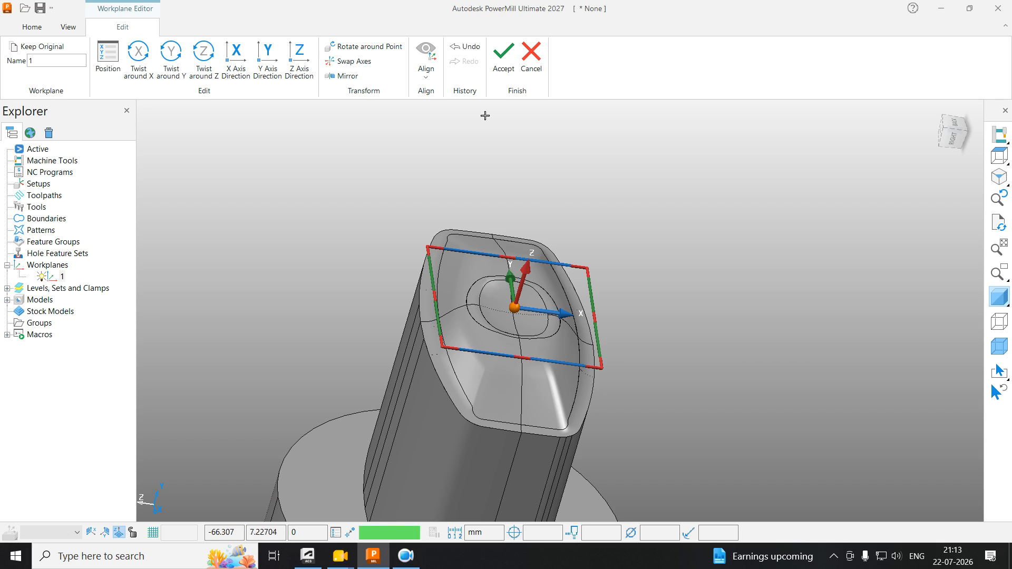
click(503, 55)
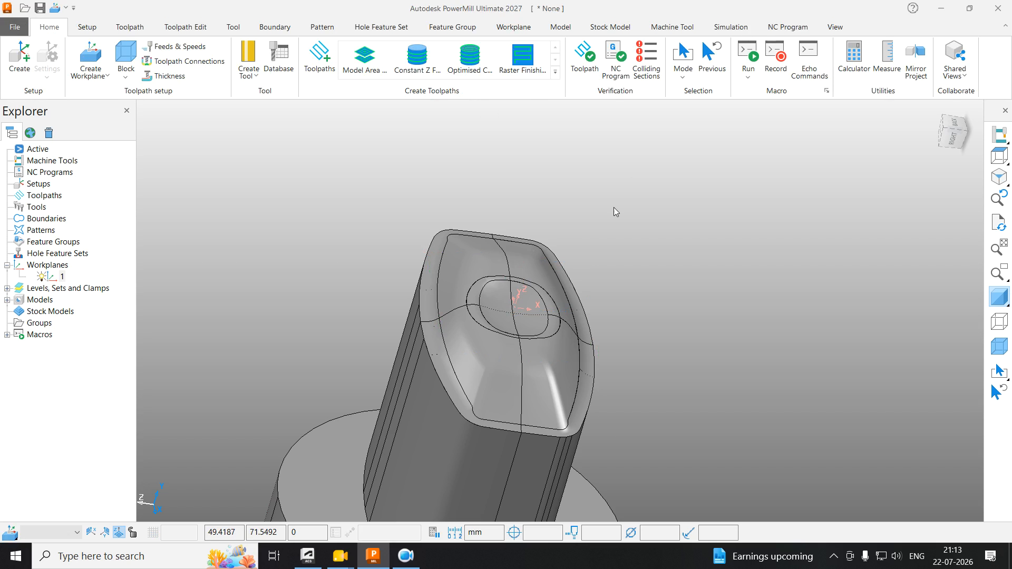
right_click(61, 281)
click(106, 348)
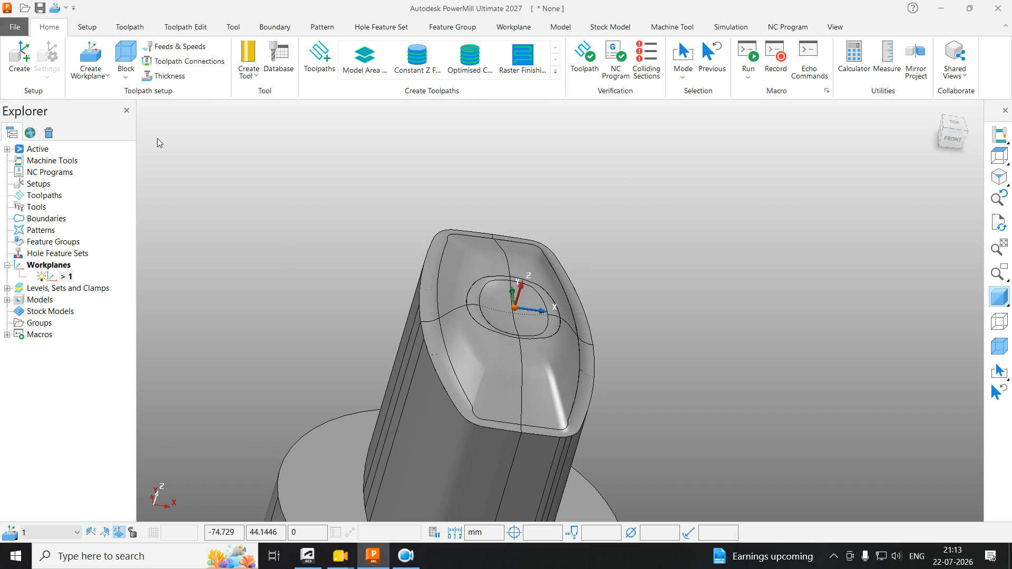
Step: Examine the active workplane's orientation on the core tip together with the shoulder and base plate from several angles
click(999, 156)
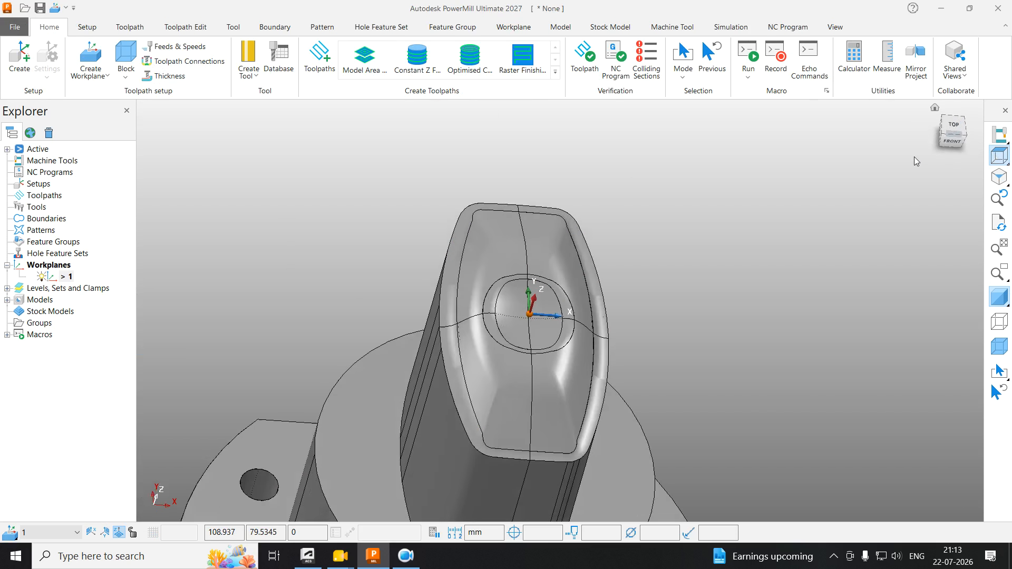
scroll(592, 300, down, 3)
middle_drag(349, 215, 582, 364)
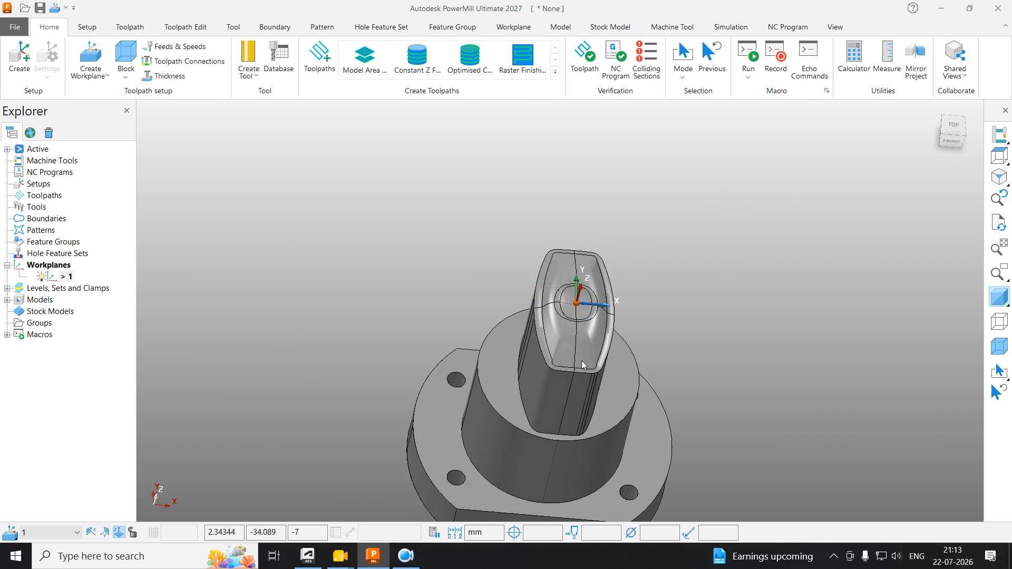
middle_drag(484, 514, 532, 185)
scroll(532, 184, down, 4)
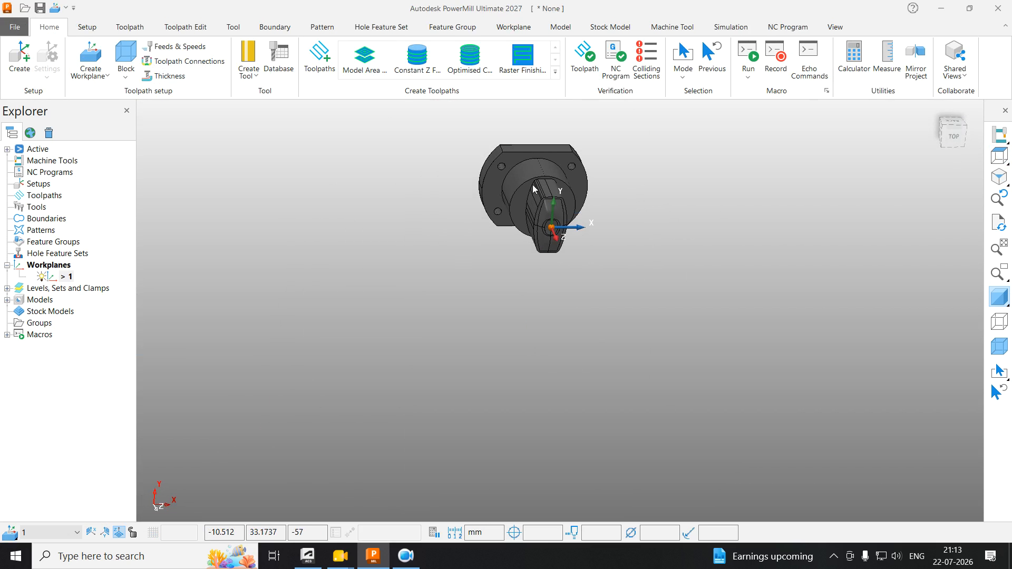
scroll(532, 174, up, 5)
scroll(594, 345, down, 4)
middle_drag(635, 414, 700, 241)
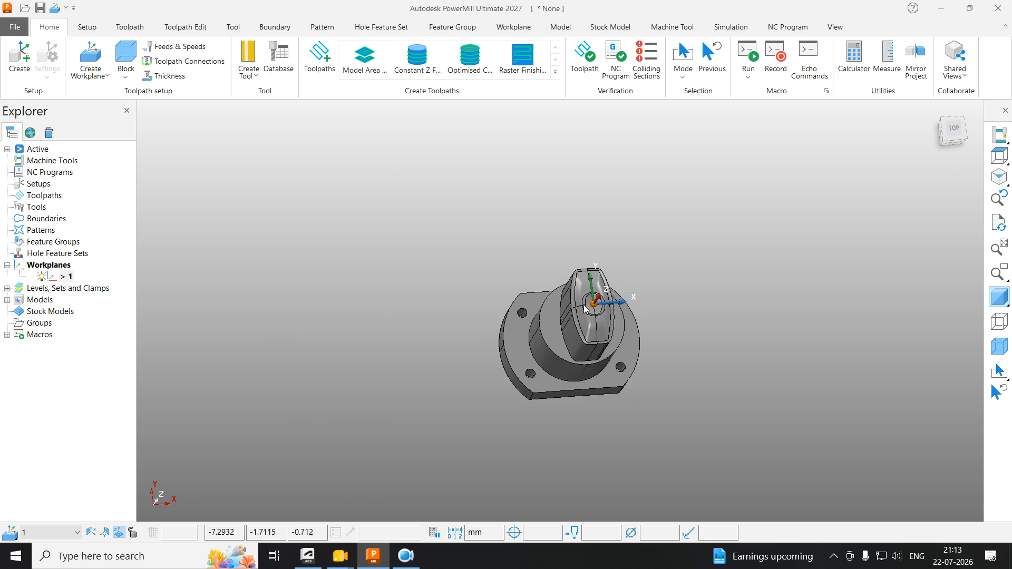
middle_drag(569, 317, 604, 272)
scroll(678, 362, up, 5)
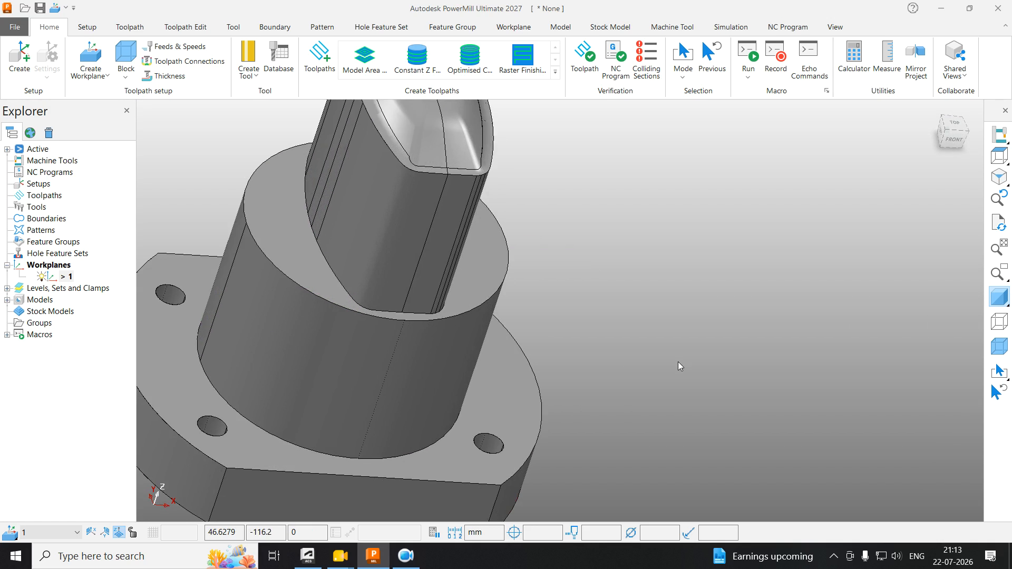
scroll(672, 321, down, 5)
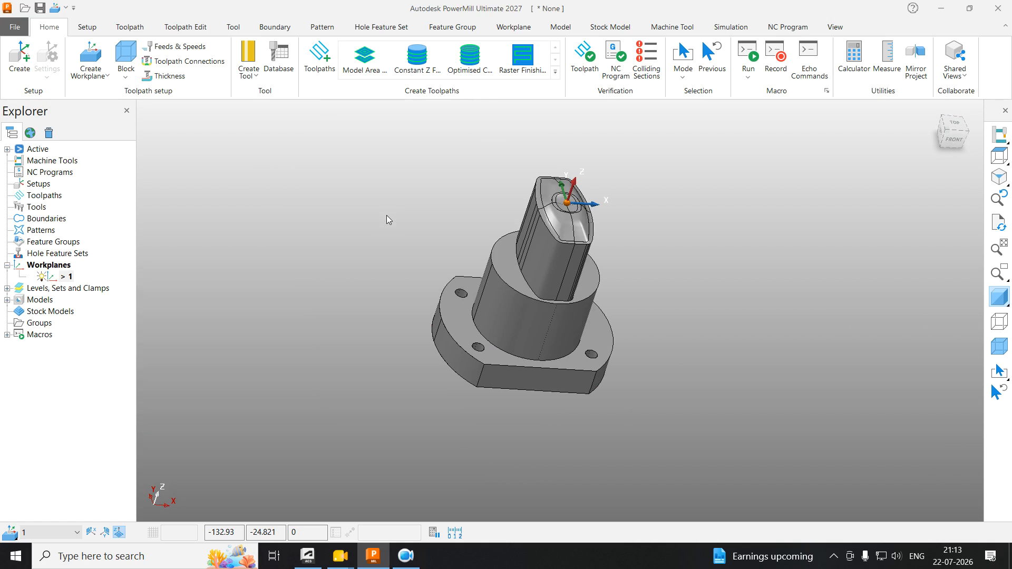
Step: Recalculate the block in the active workplane as a cylinder around the model with tolerance 0.01, and accept it
click(126, 58)
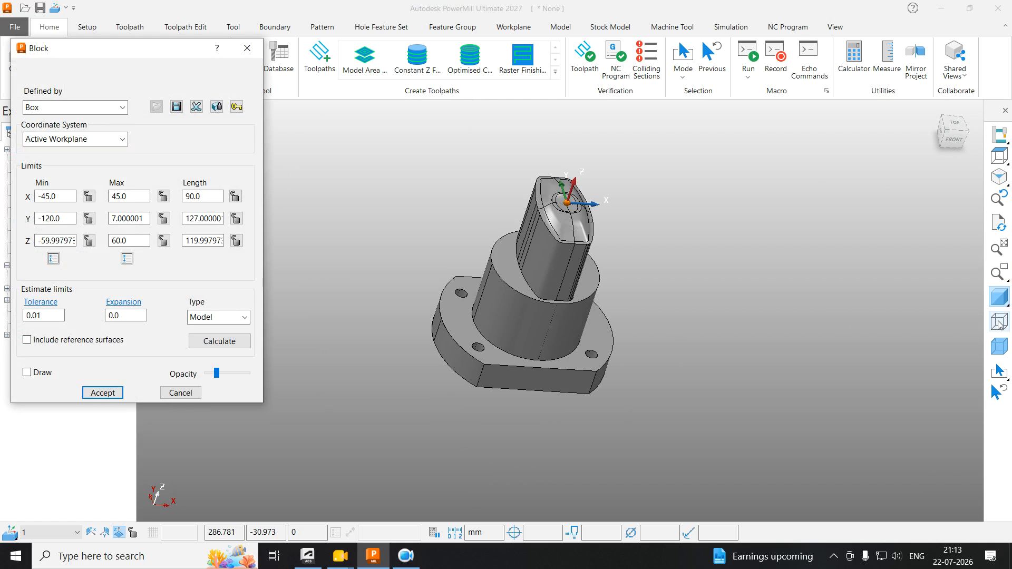
click(221, 342)
click(67, 115)
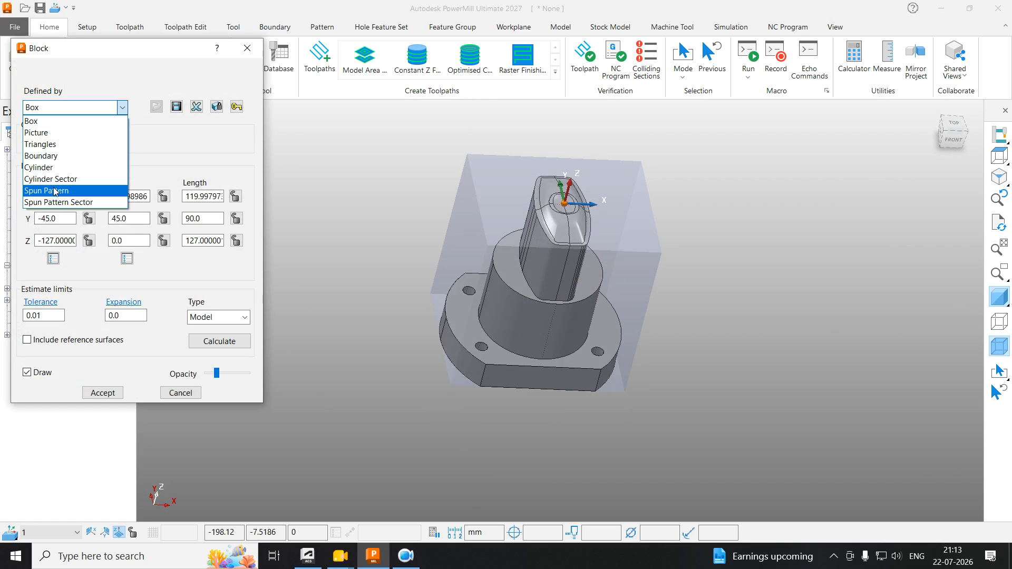
click(53, 165)
click(209, 343)
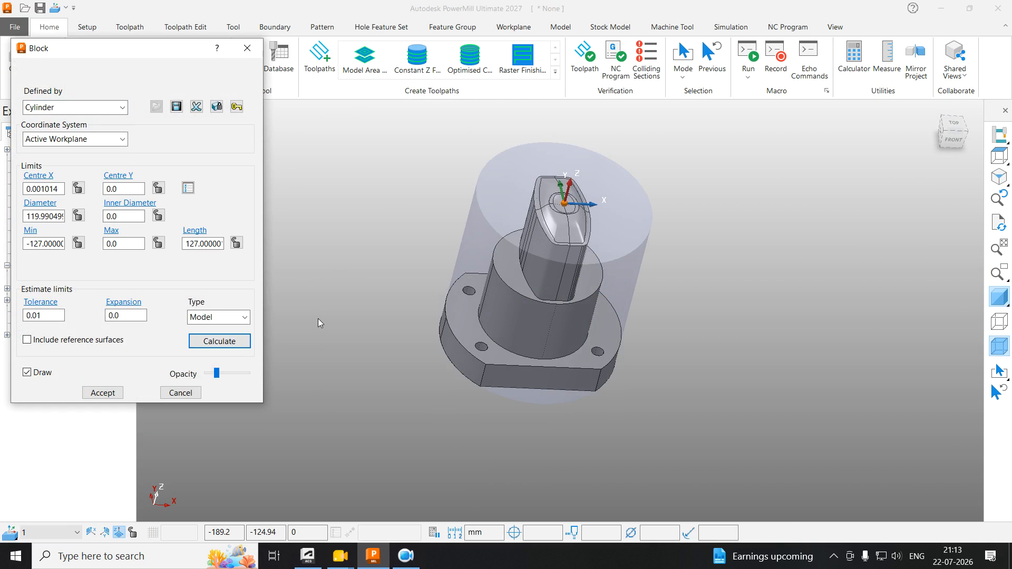
click(103, 393)
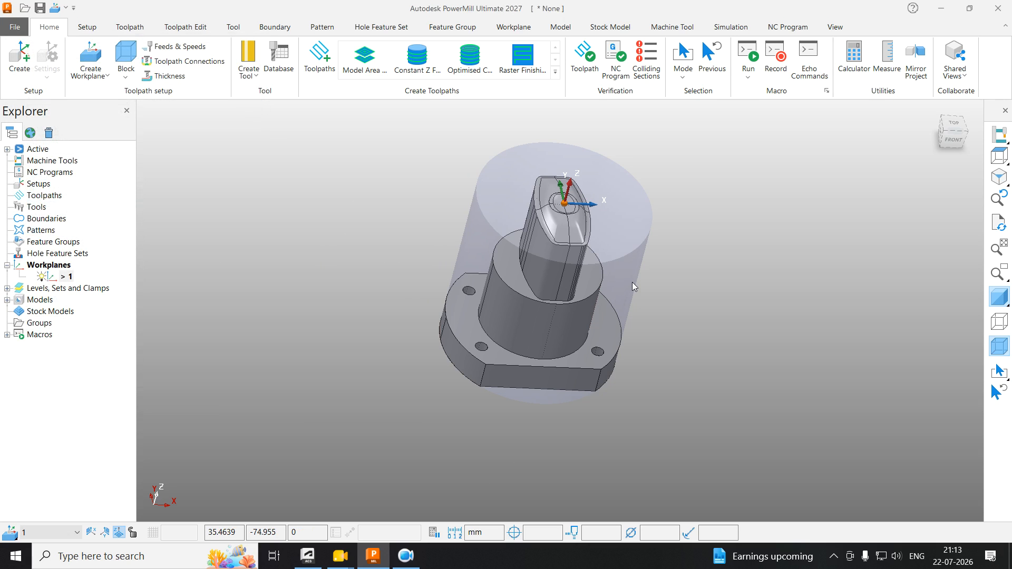
Step: Measure the diameter of the cylindrical shoulder below the core
middle_drag(632, 267, 634, 256)
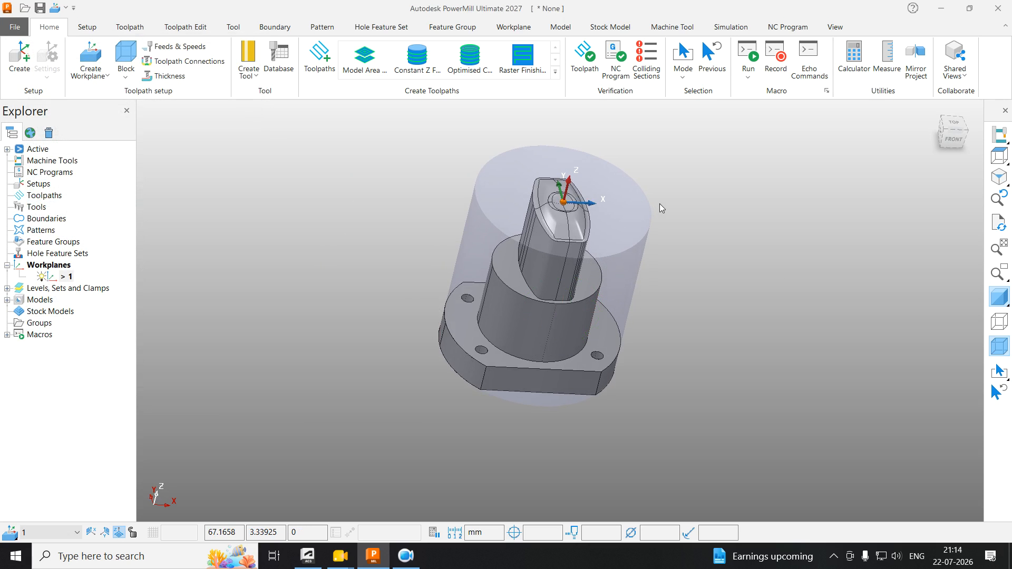
middle_drag(625, 228, 588, 299)
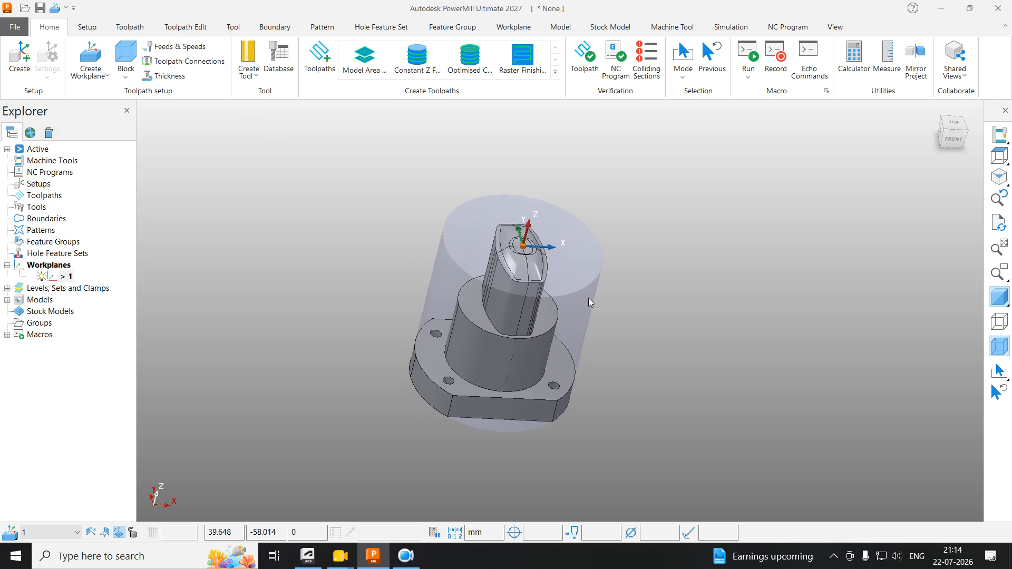
scroll(516, 346, up, 3)
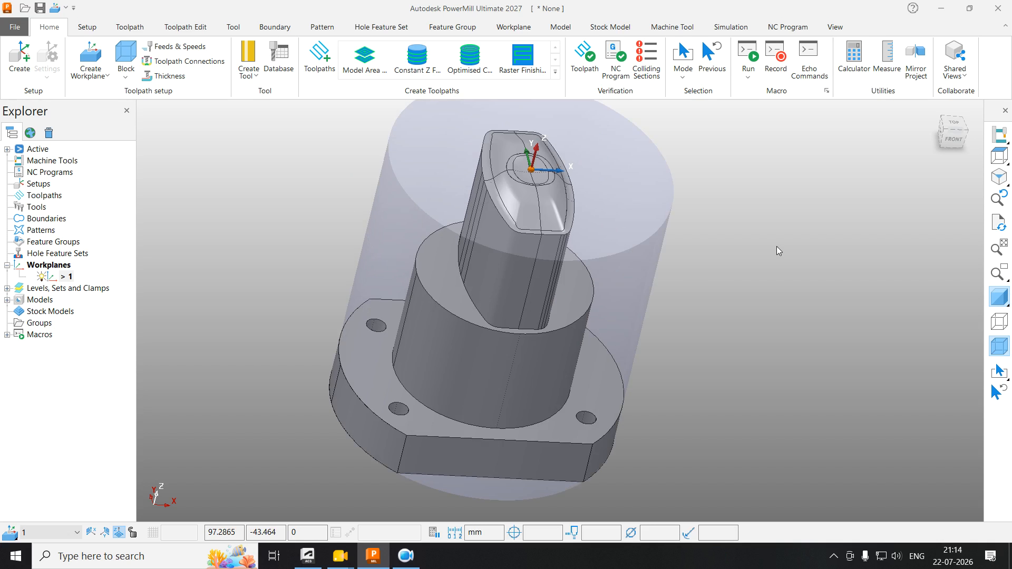
click(887, 55)
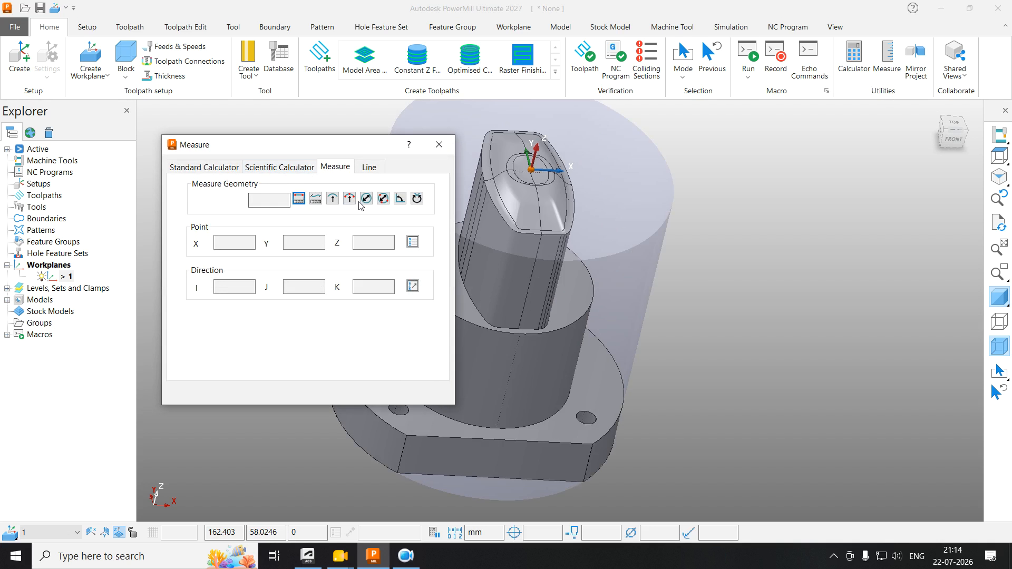
scroll(451, 314, up, 5)
click(457, 306)
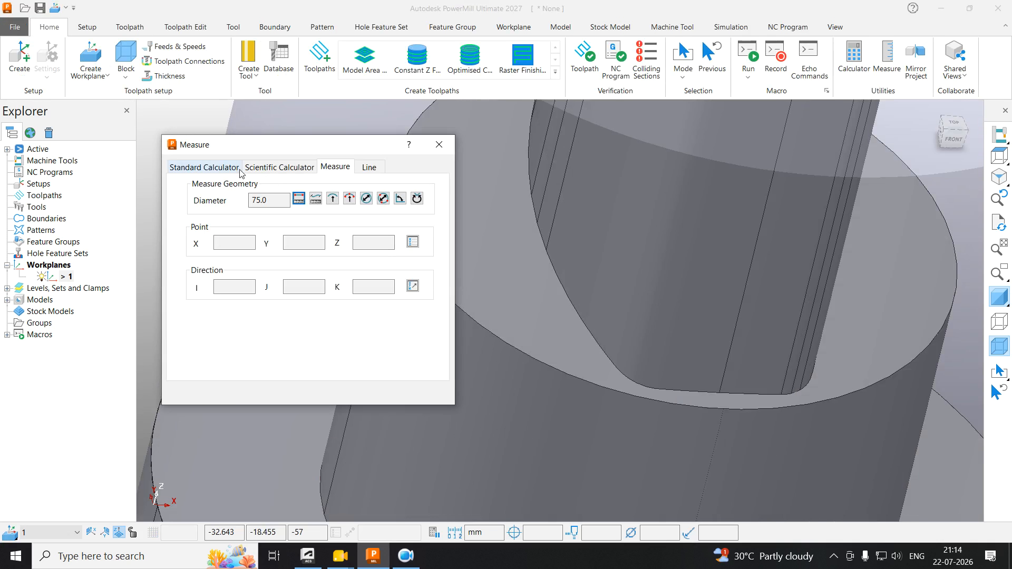
click(437, 145)
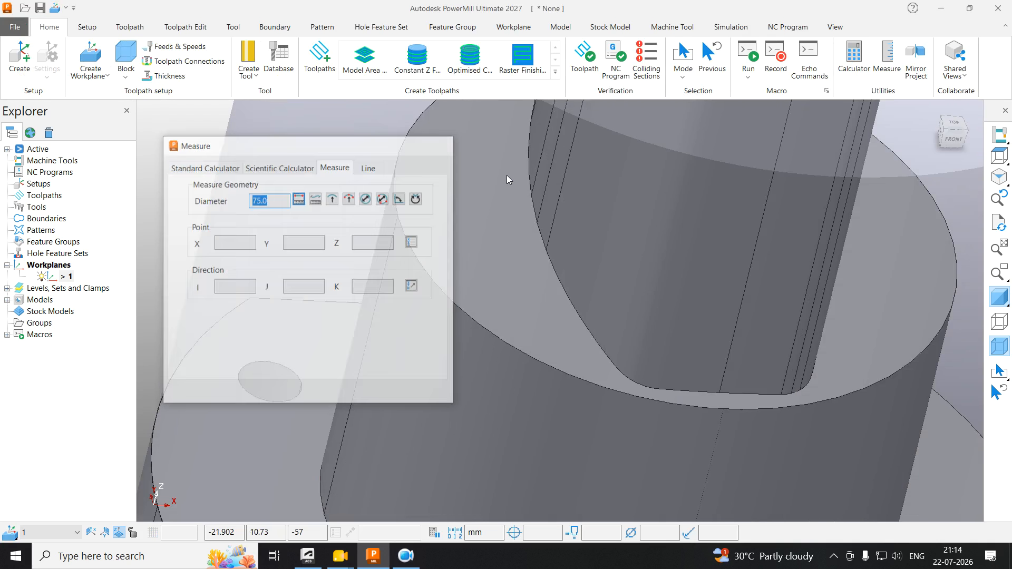
Step: Set the cylindrical block's diameter to 75 mm and accept the block
scroll(254, 207, down, 5)
click(126, 55)
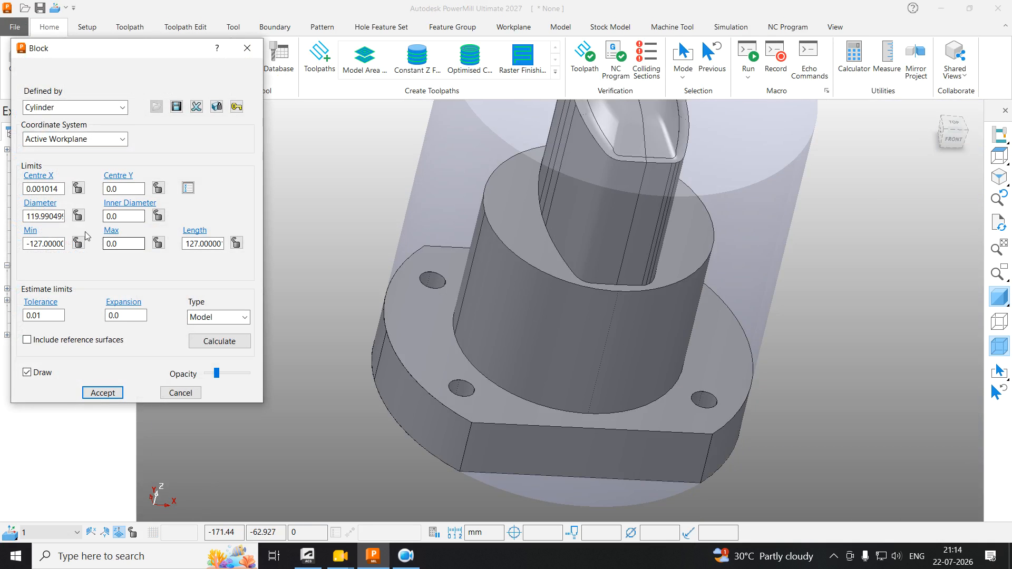
click(25, 219)
double_click(31, 216)
text(75)
key(Return)
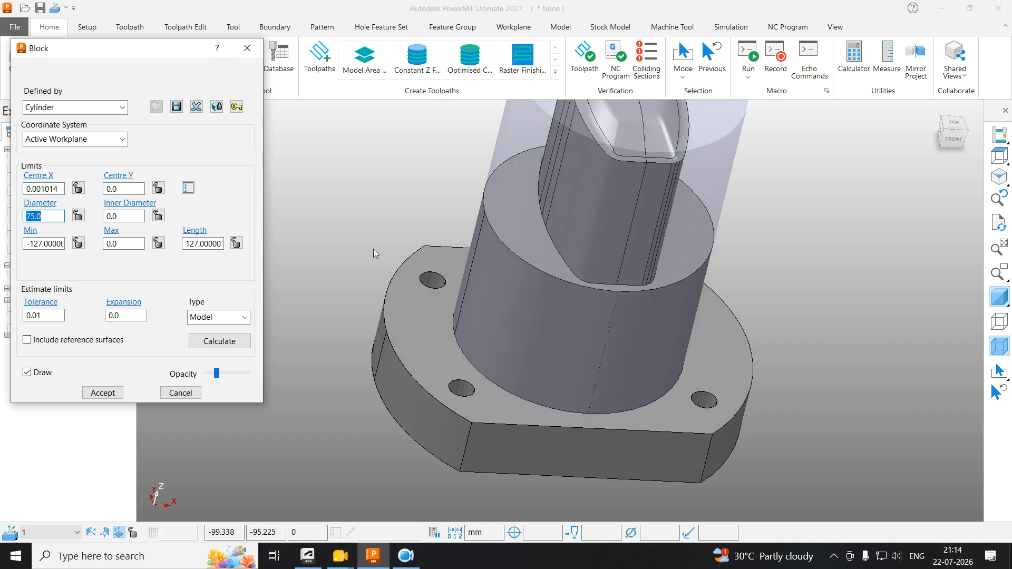
scroll(442, 266, down, 5)
middle_drag(554, 306, 558, 303)
click(103, 393)
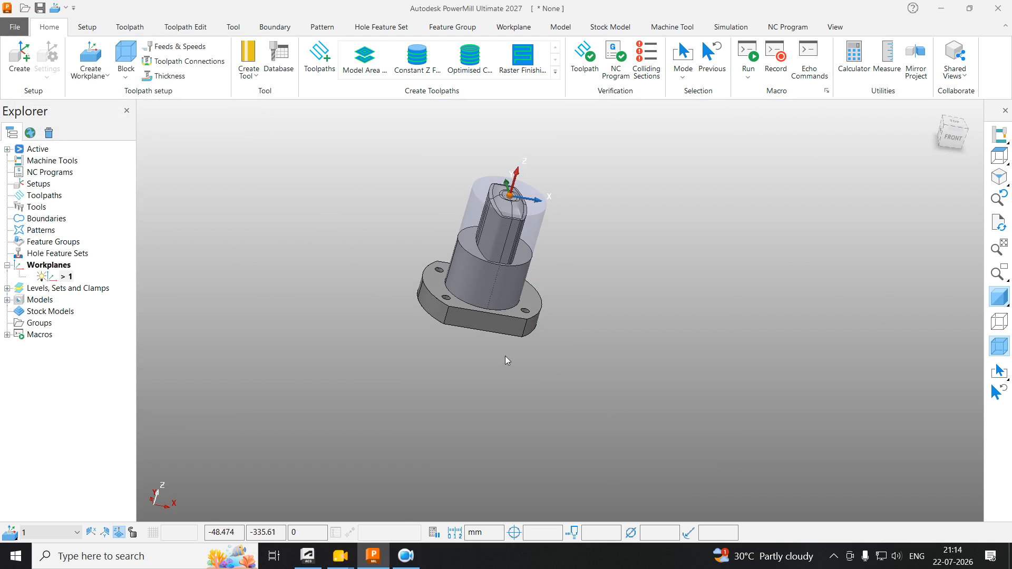
Step: Recalculate the cylindrical block from only the core and shoulder surfaces selected in front view, excluding the base plate, and accept it
scroll(464, 213, up, 2)
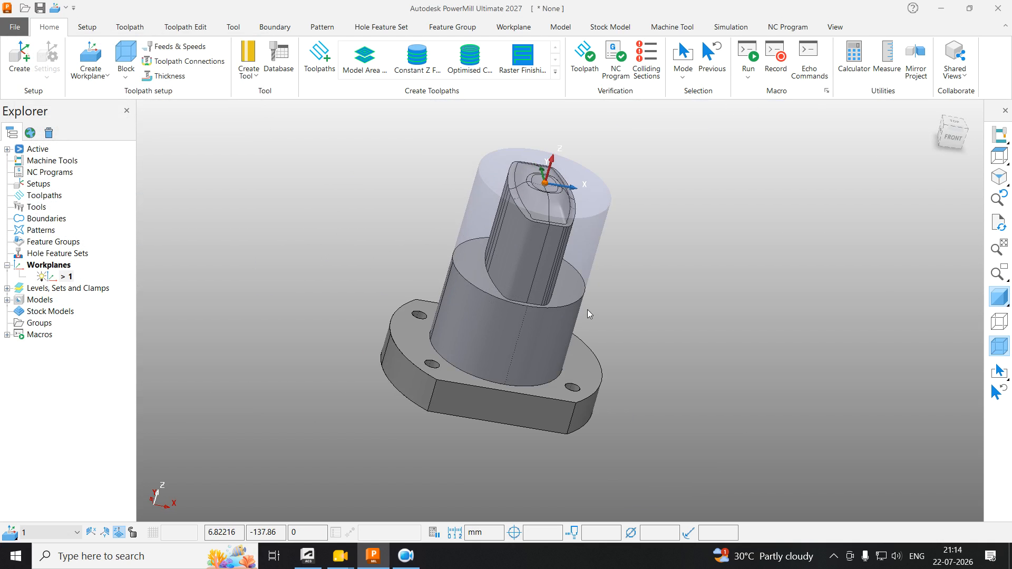
click(124, 54)
click(219, 341)
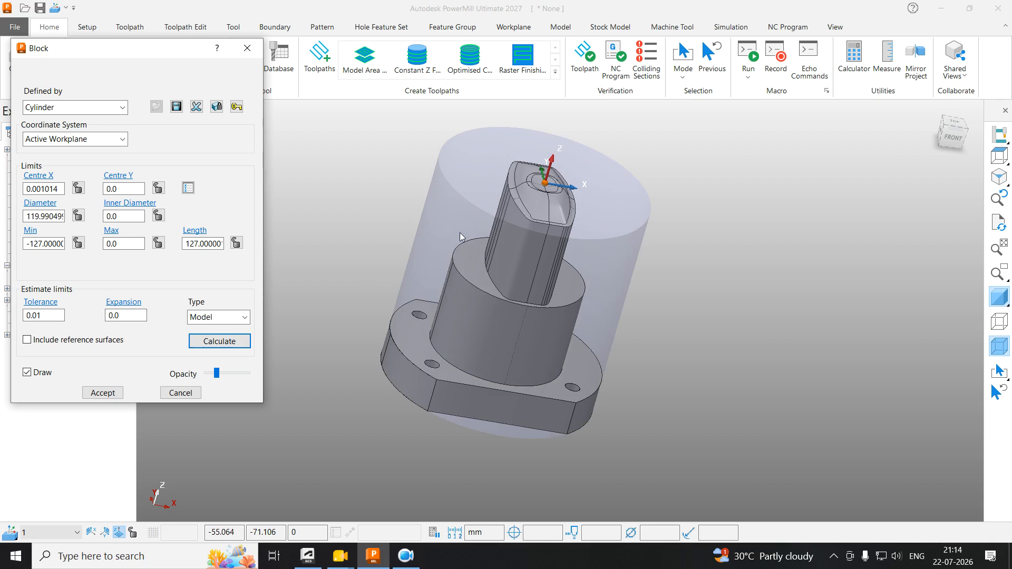
scroll(559, 207, down, 2)
middle_drag(577, 202, 586, 169)
click(951, 136)
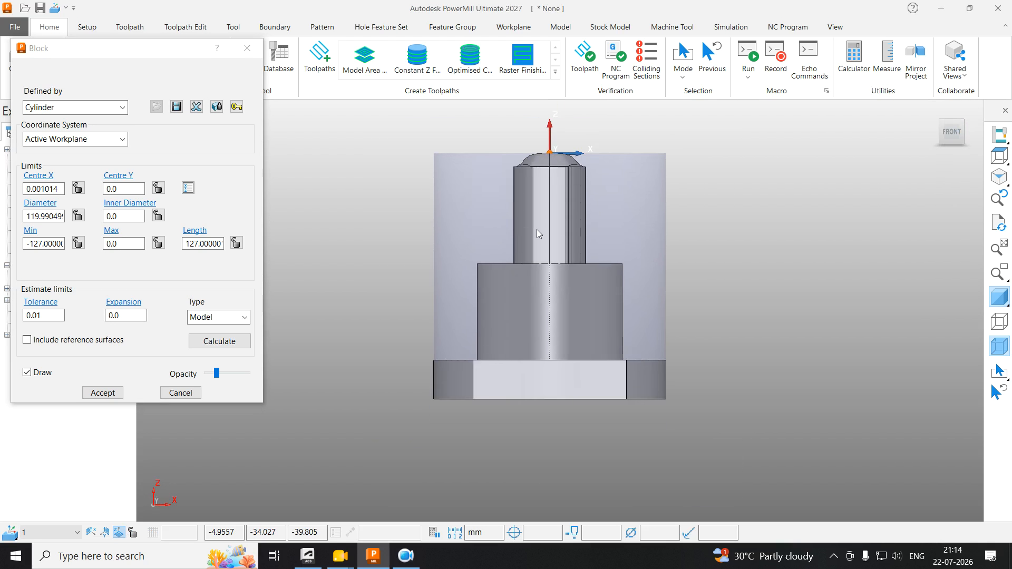
scroll(548, 253, down, 2)
drag(694, 172, 446, 271)
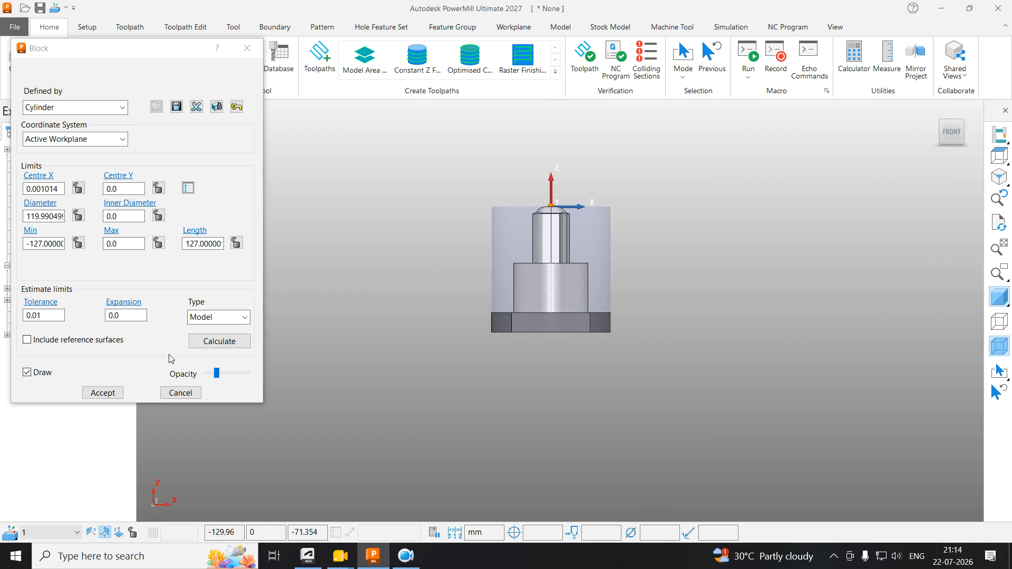
click(216, 346)
middle_drag(501, 229, 510, 274)
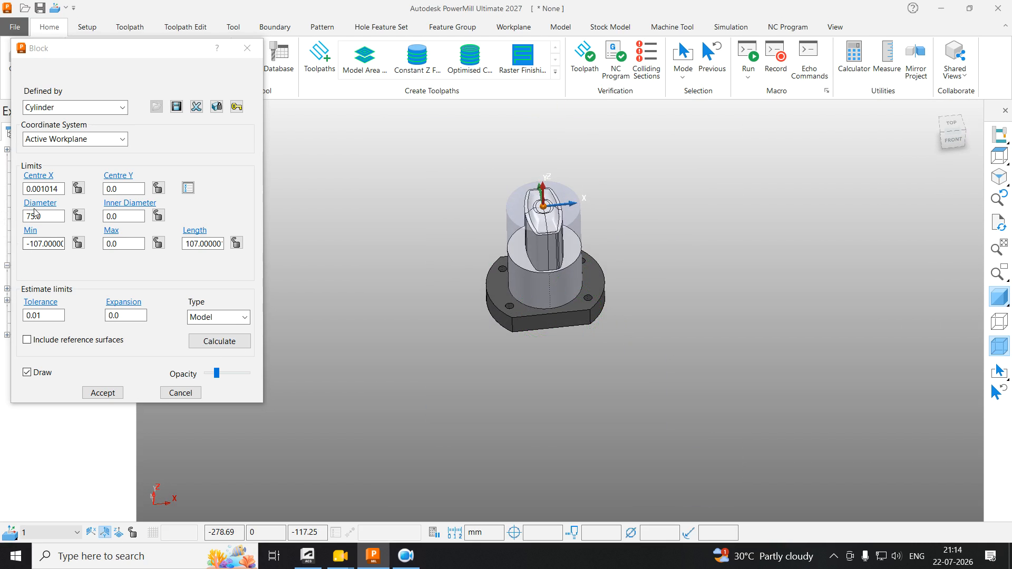
drag(49, 217, 2, 285)
click(103, 392)
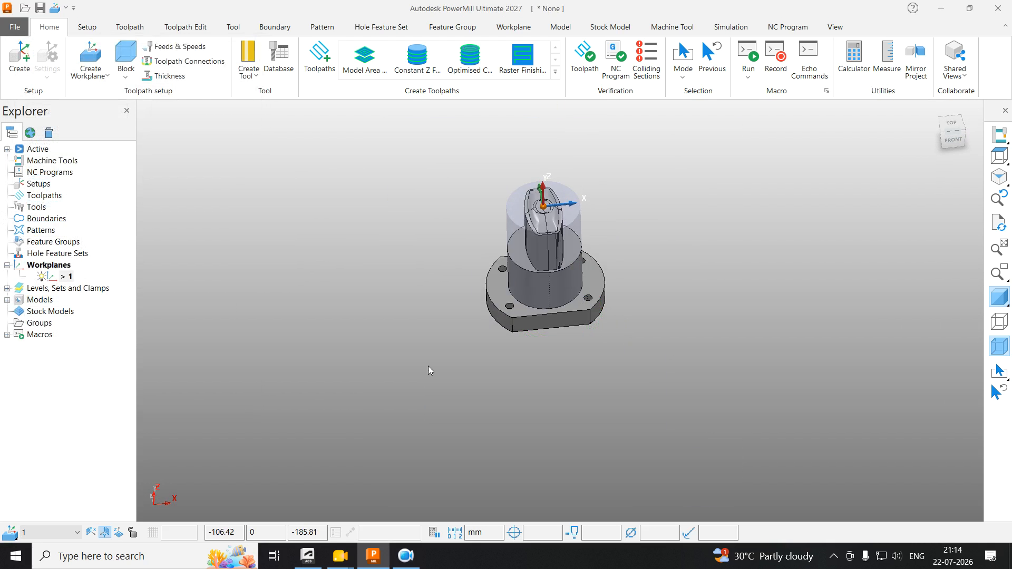
Step: Examine how the cylindrical block fits around the core and shoulder from above and from several angles
scroll(537, 197, up, 3)
middle_drag(585, 219, 645, 271)
scroll(653, 177, down, 3)
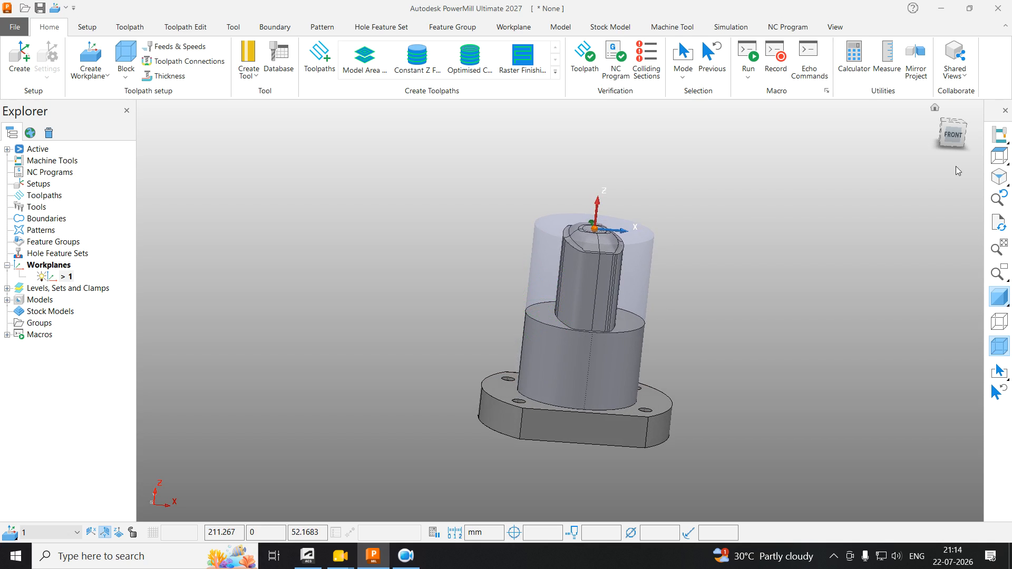
click(998, 156)
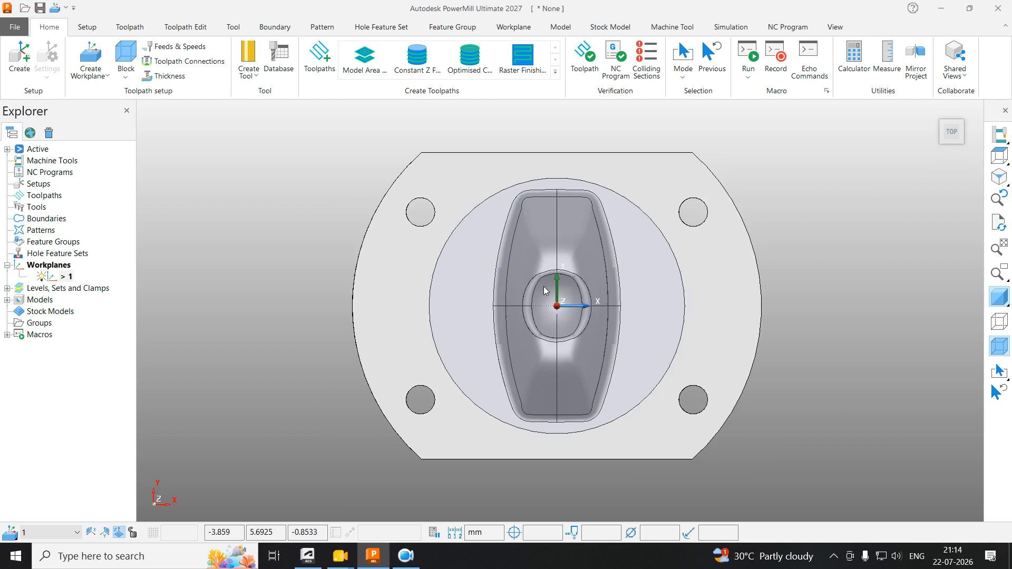
scroll(504, 324, down, 3)
middle_drag(504, 324, 571, 232)
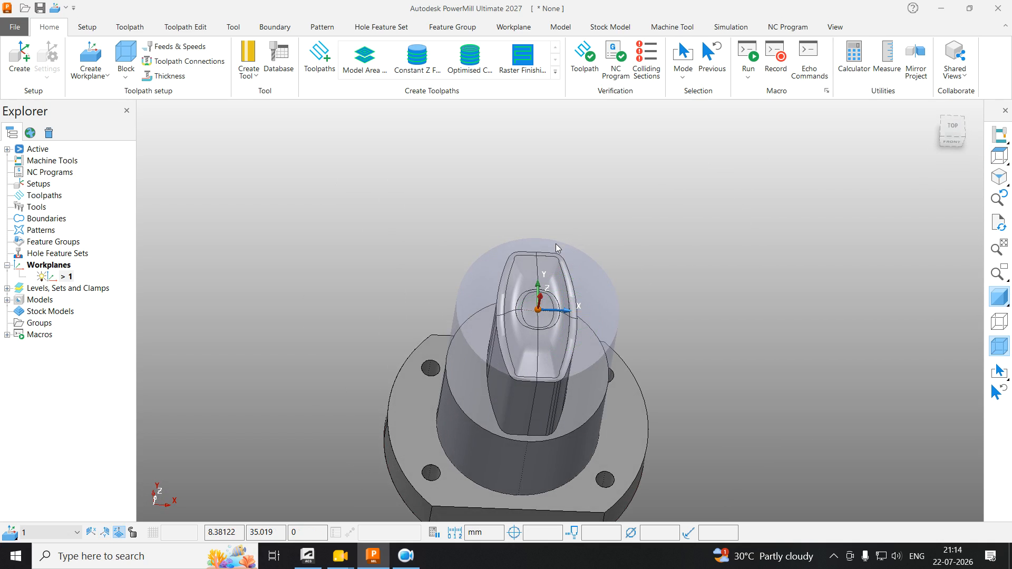
click(999, 156)
middle_drag(720, 289, 570, 267)
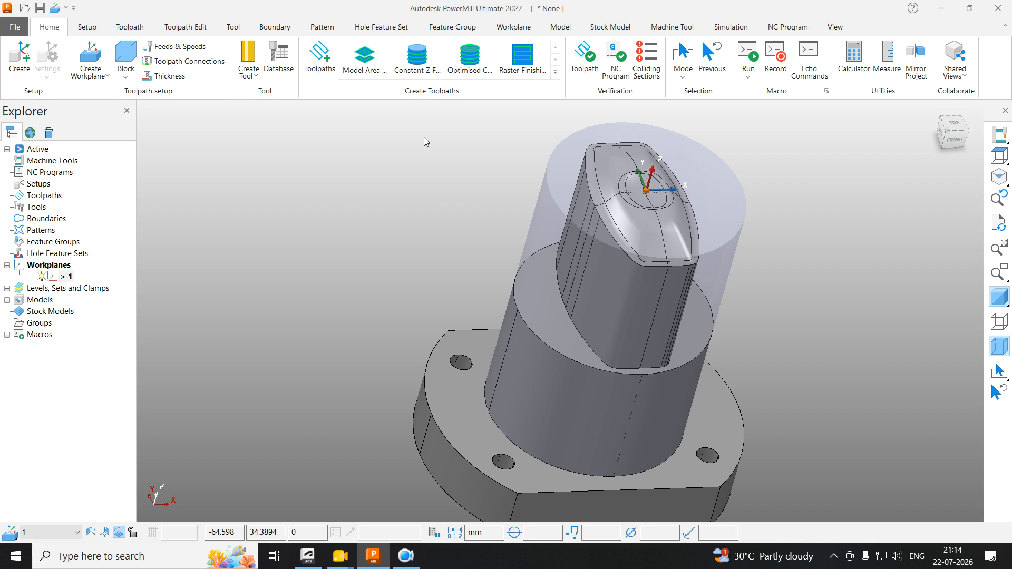
Step: Measure the X distance between the shoulder's outer edge and the side wall of the core
click(887, 58)
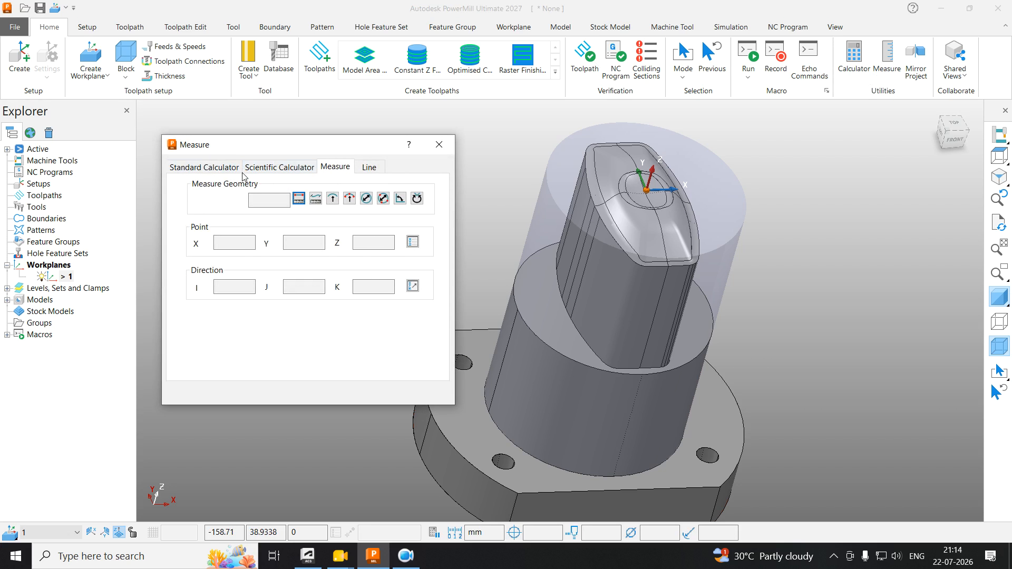
click(299, 199)
scroll(515, 334, up, 5)
click(519, 338)
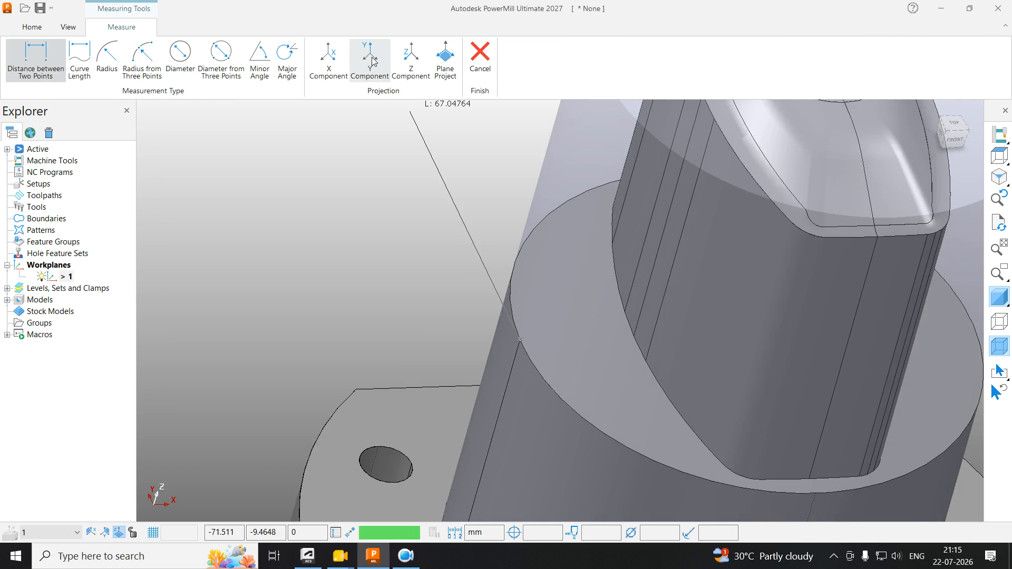
click(329, 58)
scroll(629, 340, up, 4)
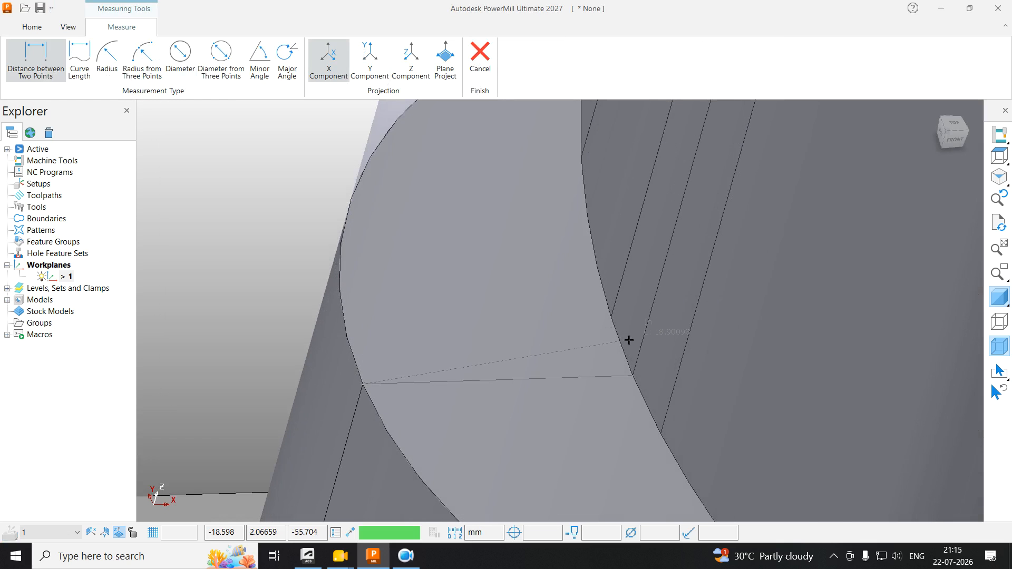
click(628, 370)
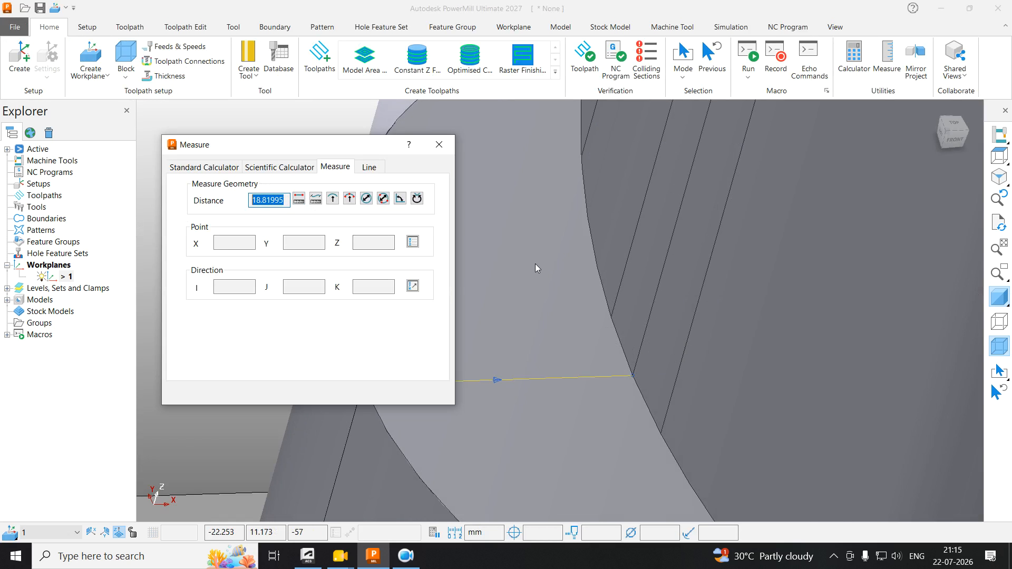
scroll(690, 277, down, 8)
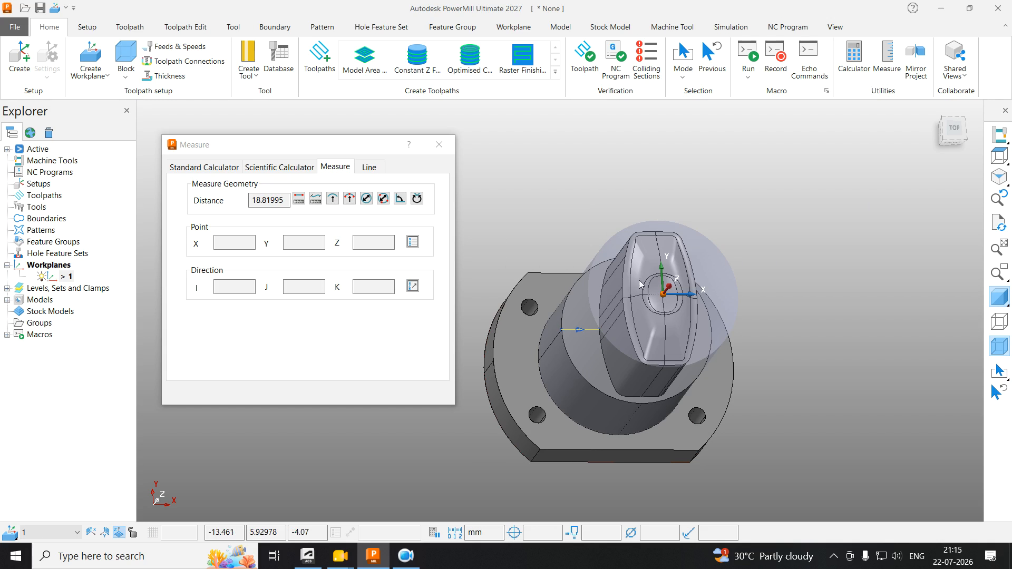
scroll(558, 319, up, 3)
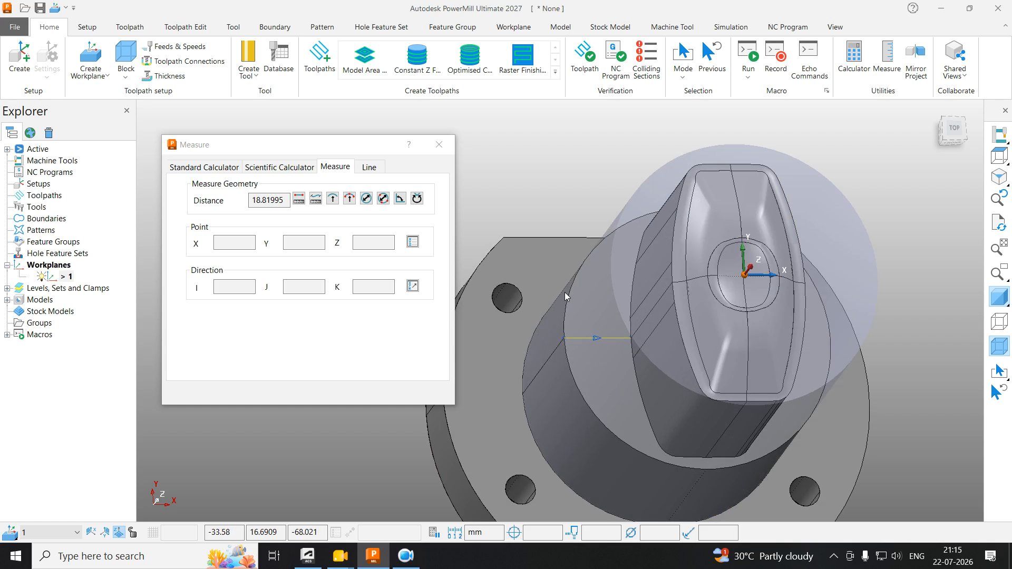
click(439, 144)
scroll(278, 227, down, 3)
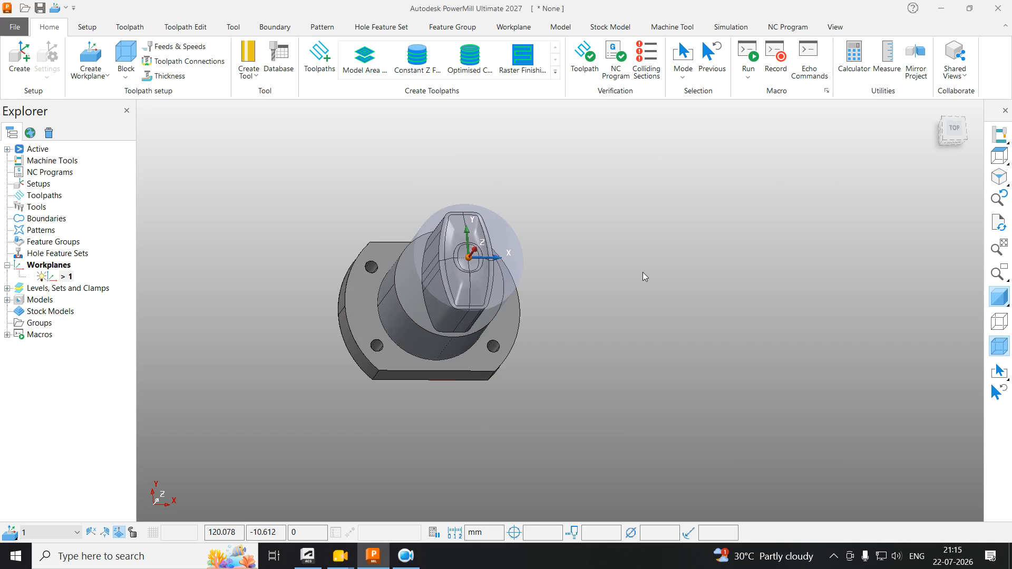
click(999, 156)
scroll(561, 260, down, 6)
middle_drag(492, 304, 542, 280)
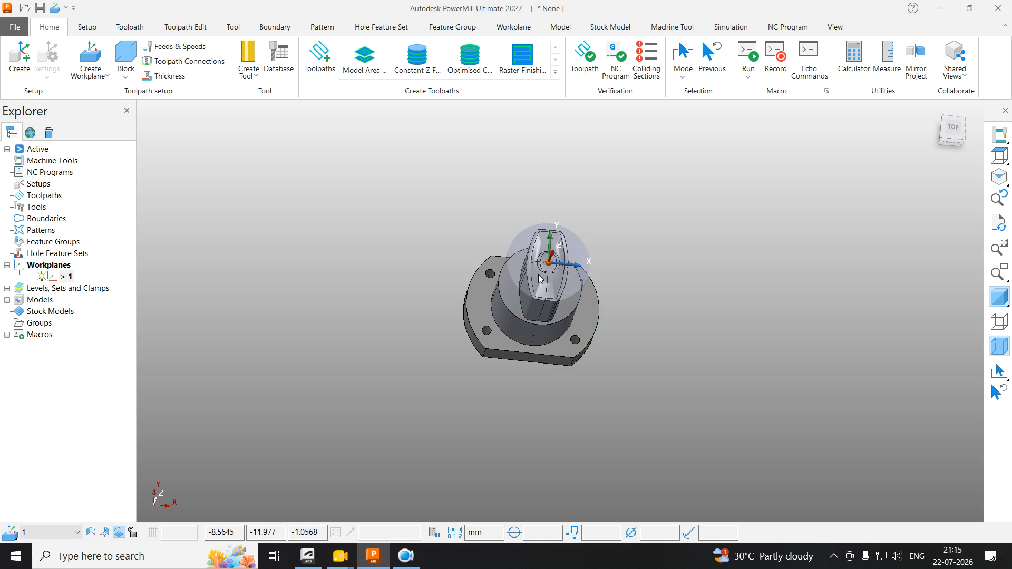
scroll(545, 287, up, 3)
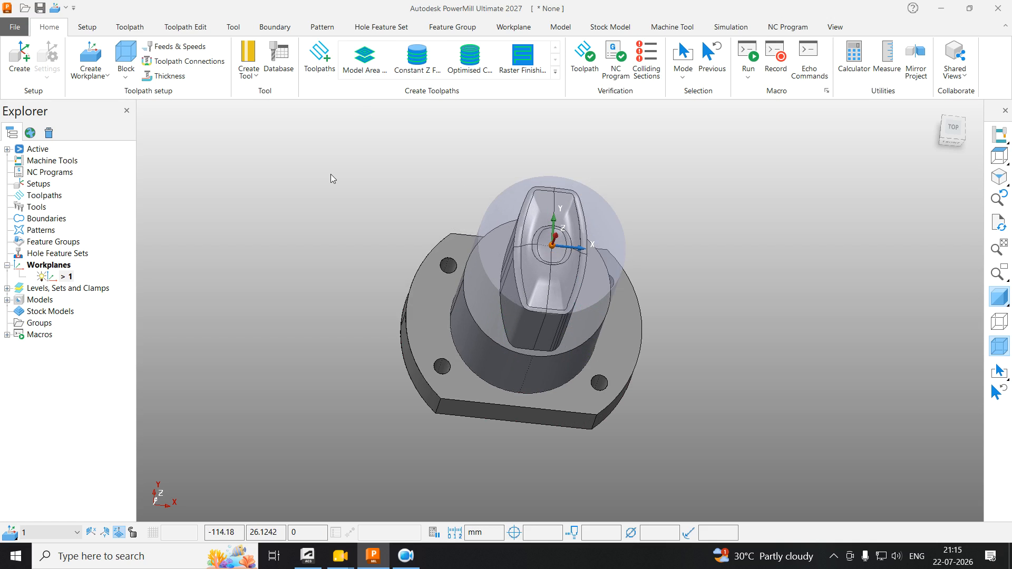
Step: Create a tip radiused tool with a diameter of 20 mm and a tip radius of 1 mm
click(256, 76)
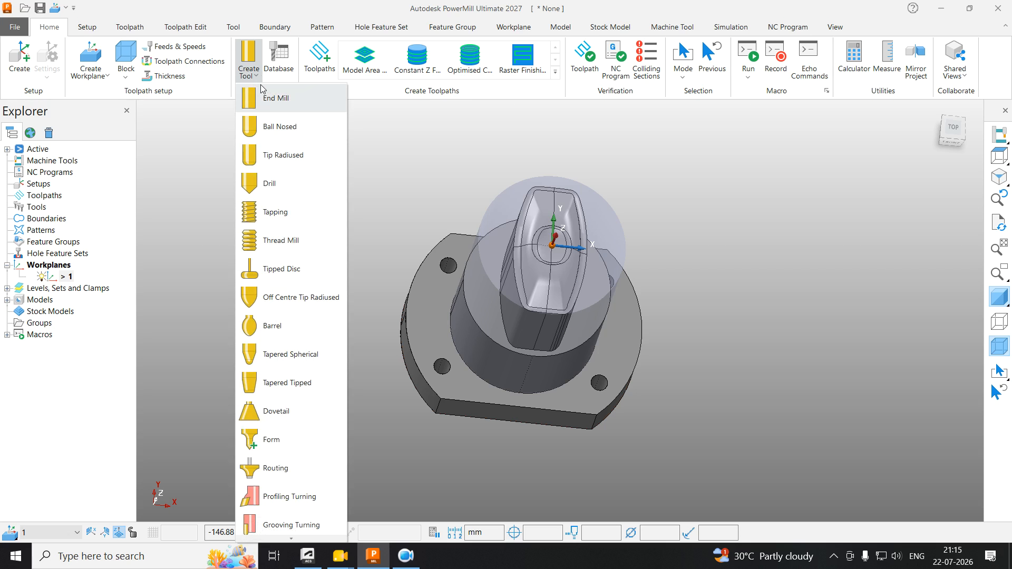
click(281, 154)
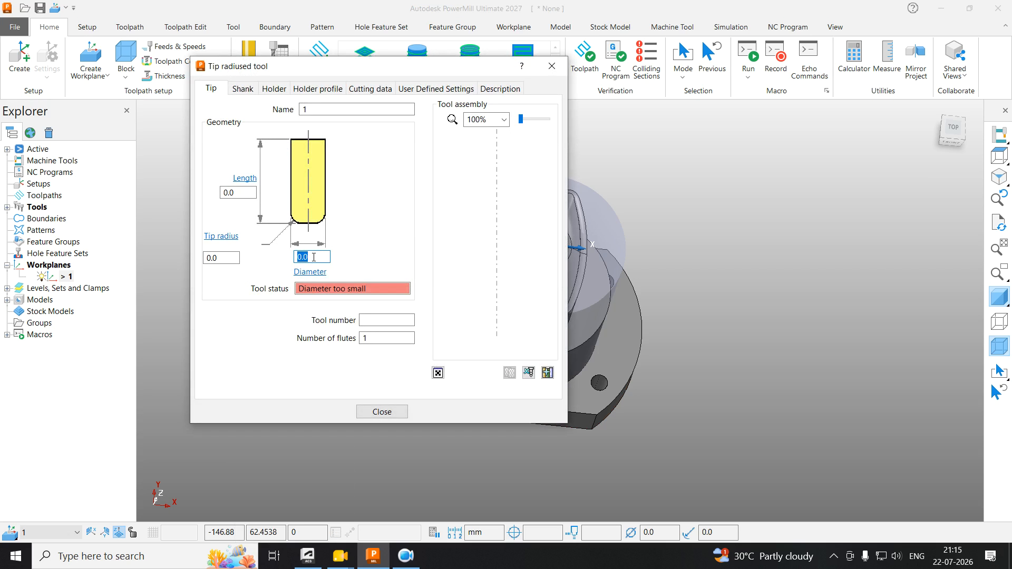
text(250)
text(0)
key(Tab)
text(1)
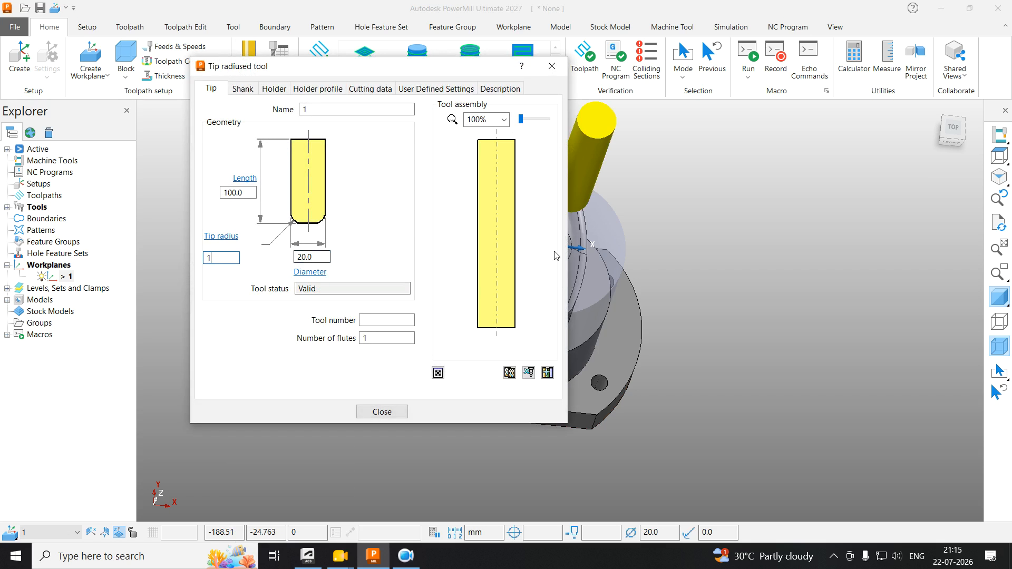
Step: Give the tool number 20 and 3 flutes, and name it 20R1.0
click(372, 321)
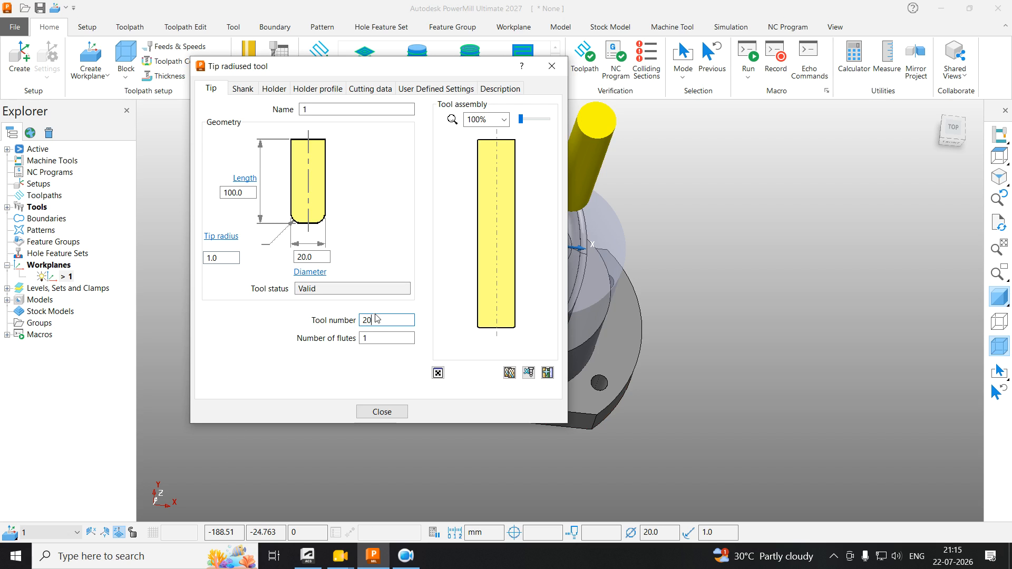
text(20)
key(Tab)
text(3)
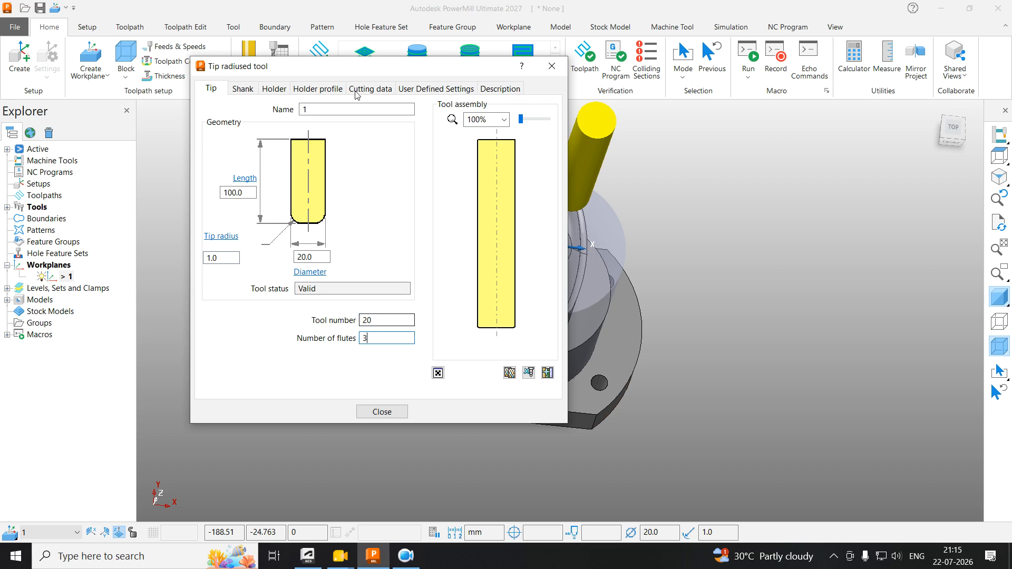
key(Tab)
text(20)
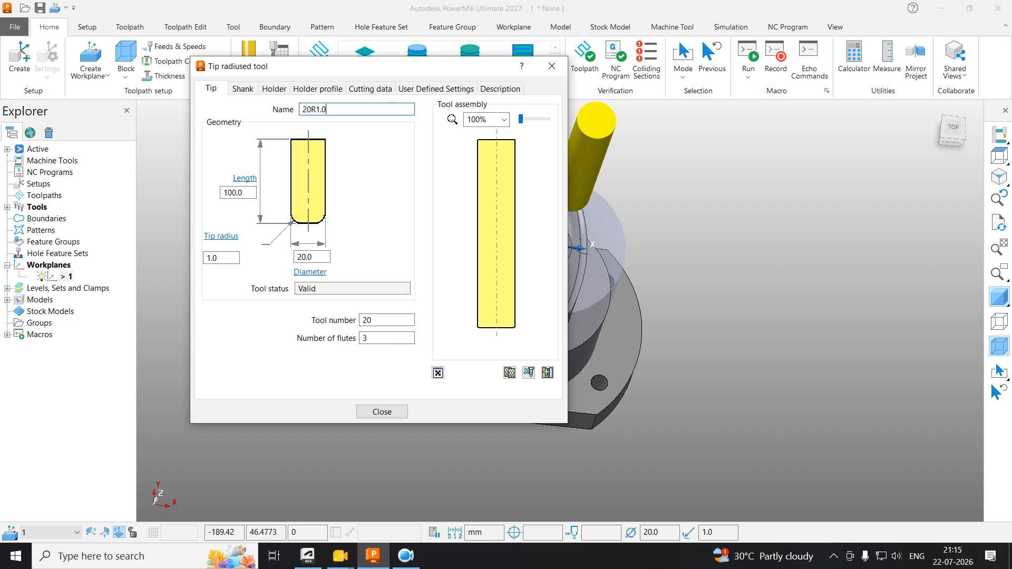
key(Return)
Step: Set the length of tool 20R1.0 to 150 mm and finish its definition
double_click(251, 193)
text(150)
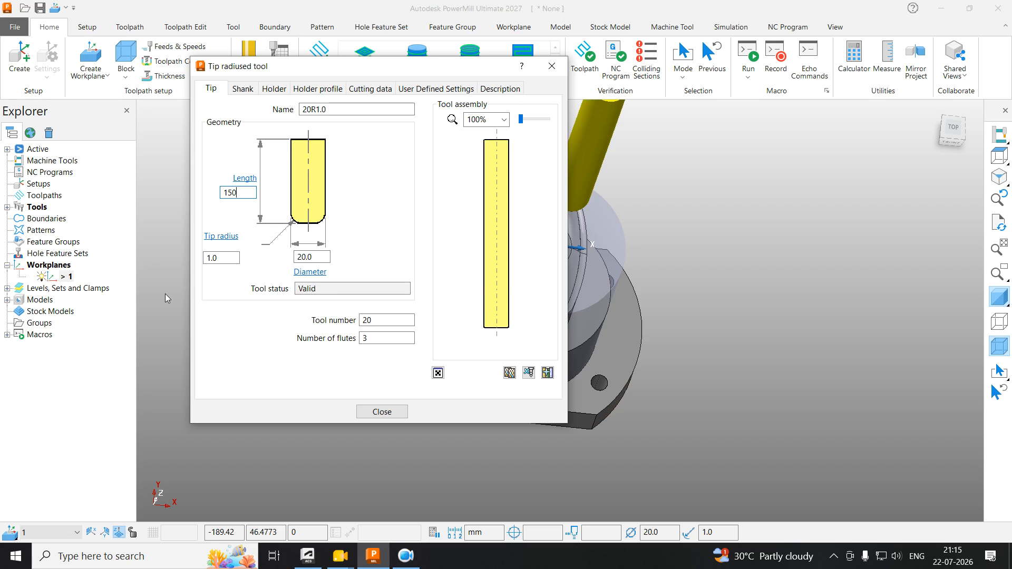
text(0)
click(381, 411)
middle_drag(611, 292, 346, 168)
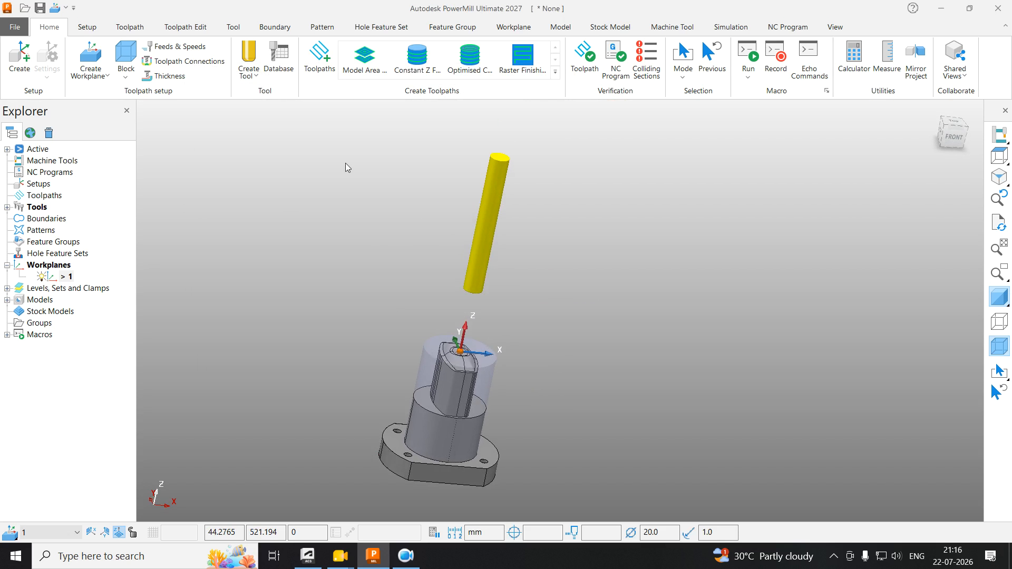
Step: Start a Constant Z finishing toolpath and review its block, tool, limit and stock engagement settings
click(417, 55)
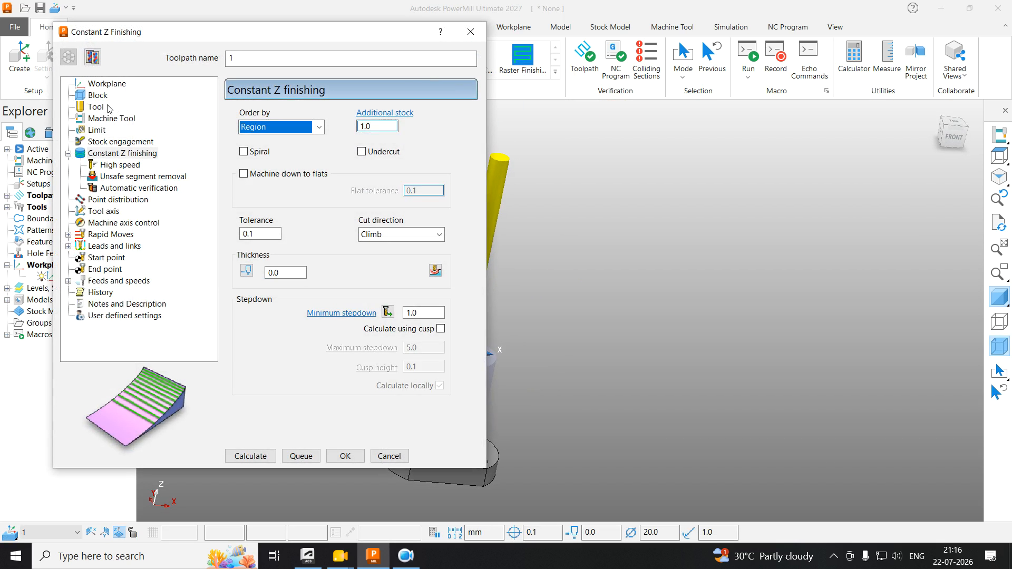
click(98, 96)
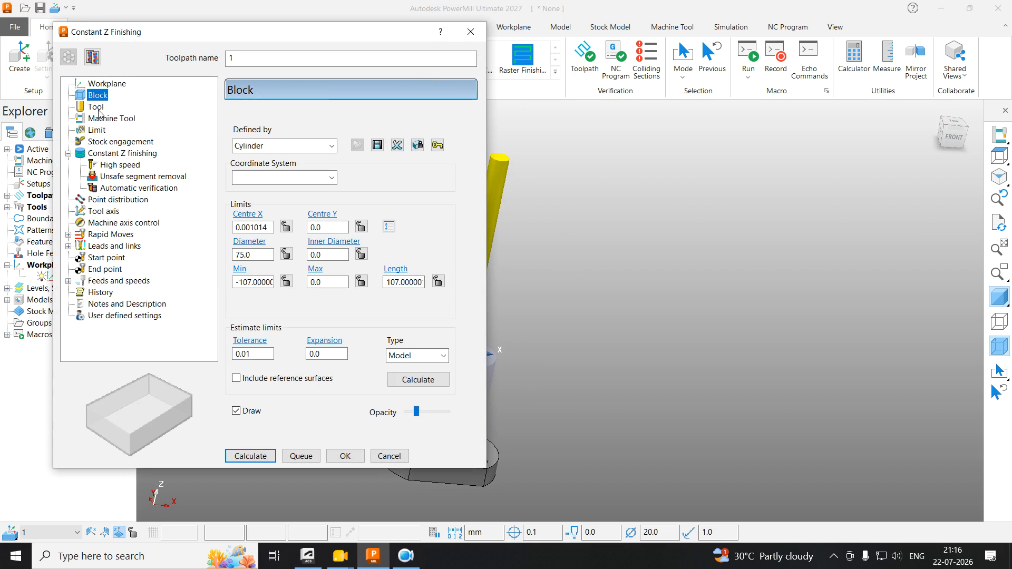
scroll(789, 217, down, 5)
scroll(708, 256, up, 5)
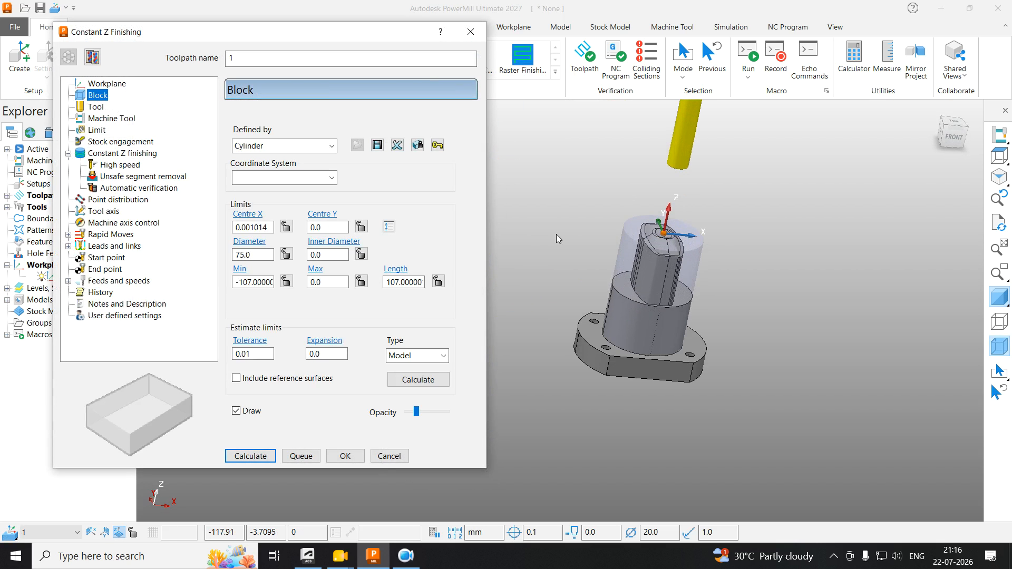
click(97, 107)
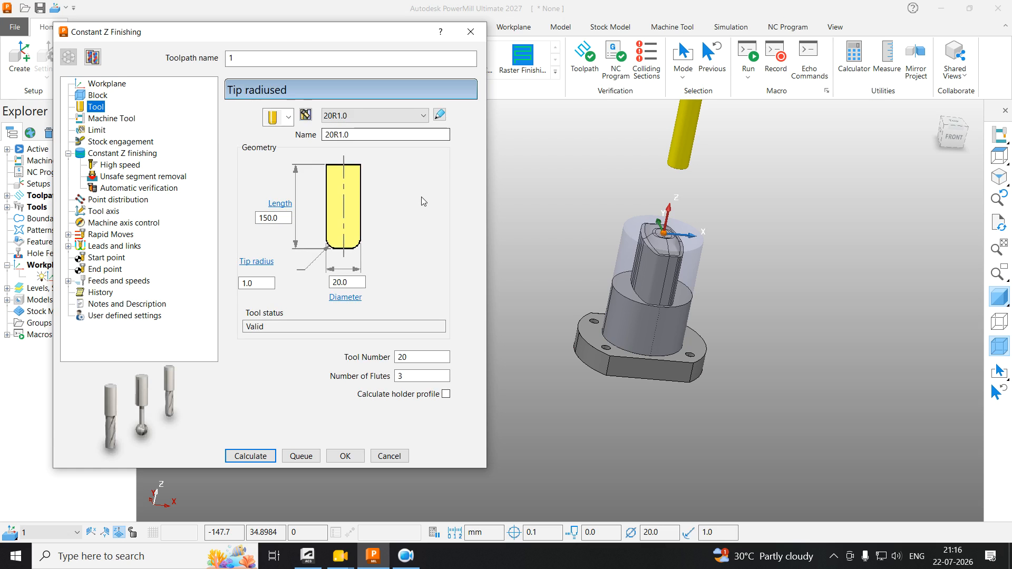
key(Down)
key(Down)
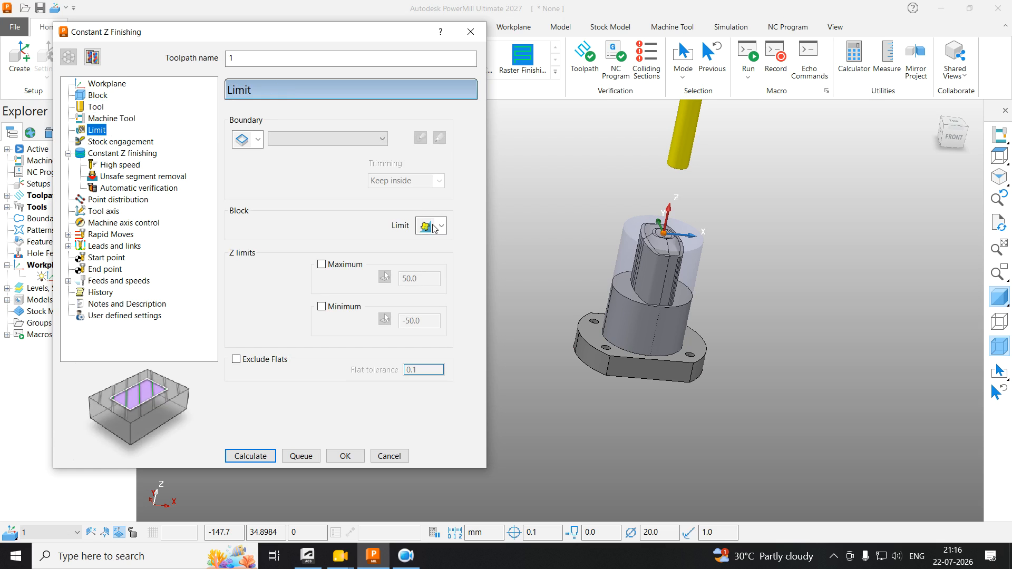
click(119, 142)
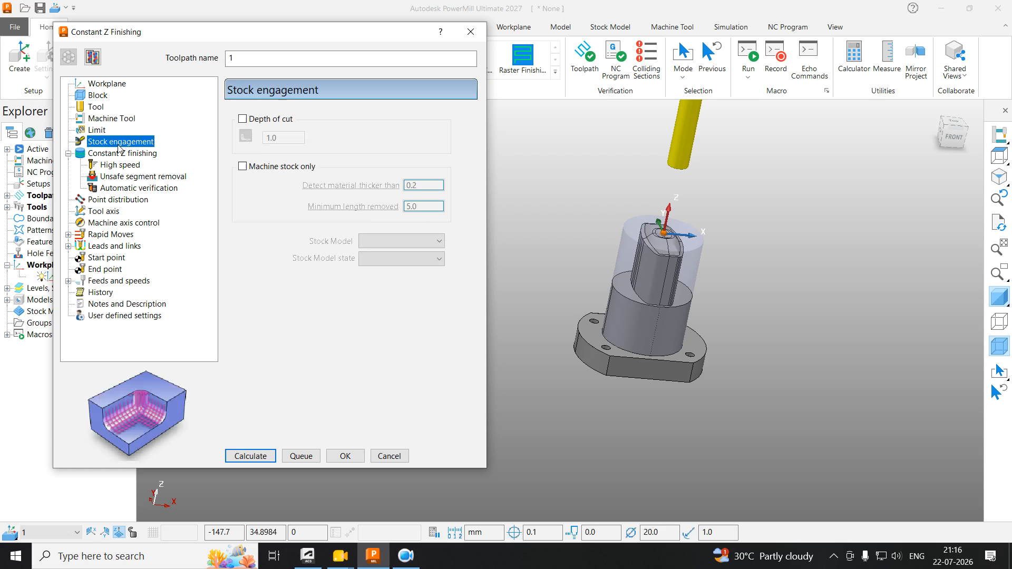
key(Down)
Step: Enable the Spiral option and set the toolpath tolerance to 0.02
click(243, 152)
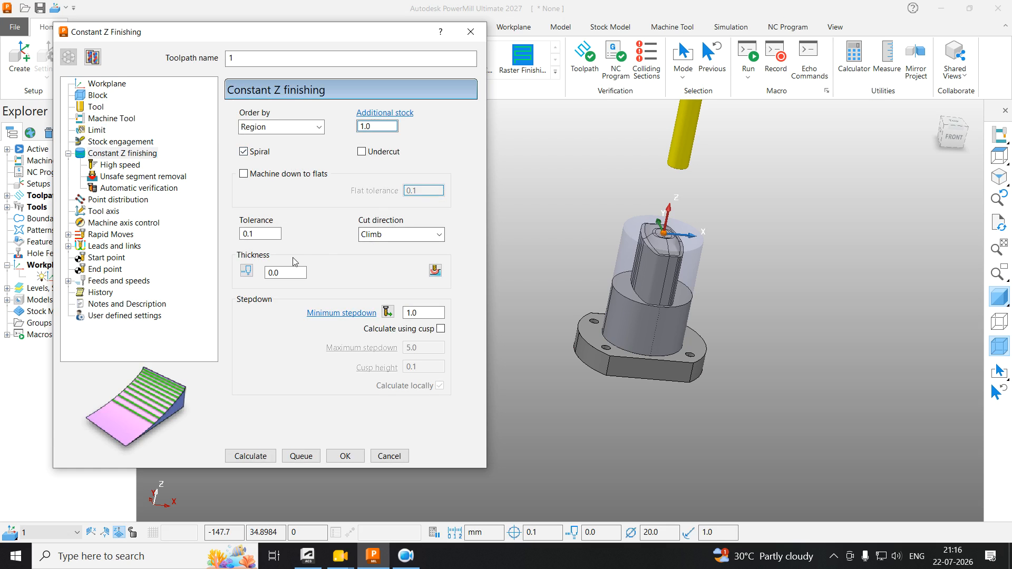
click(267, 235)
key(Return)
Step: Set a single thickness of 0.2 and a minimum stepdown of 0.3 for the Constant Z toolpath
click(249, 270)
drag(285, 273, 218, 271)
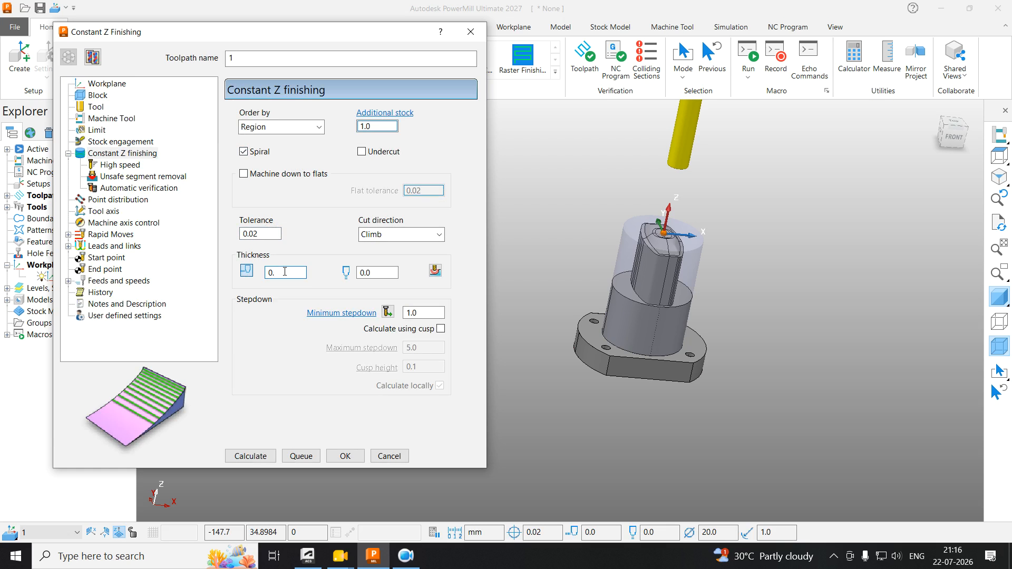
click(246, 270)
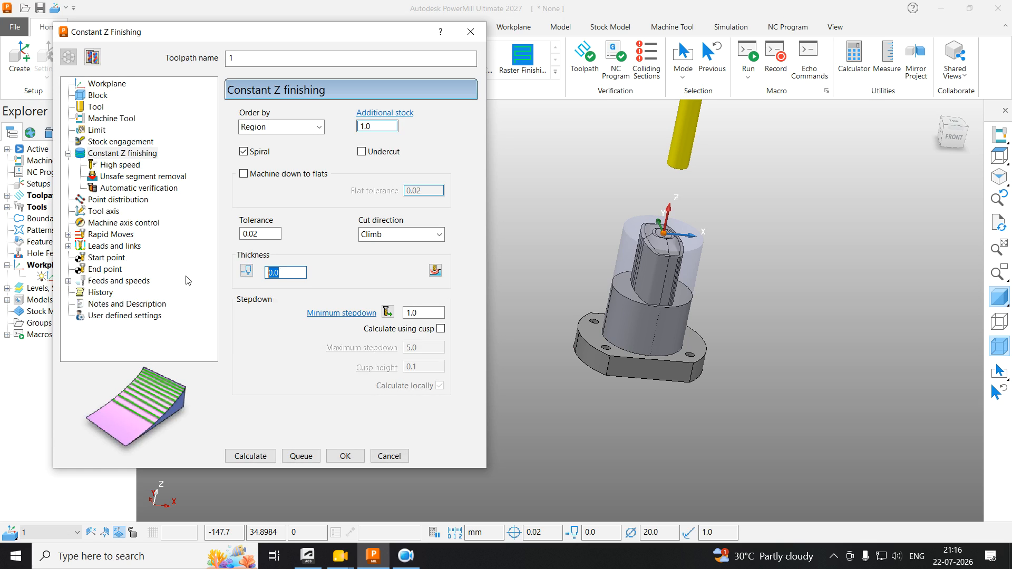
text(0.2)
key(Tab)
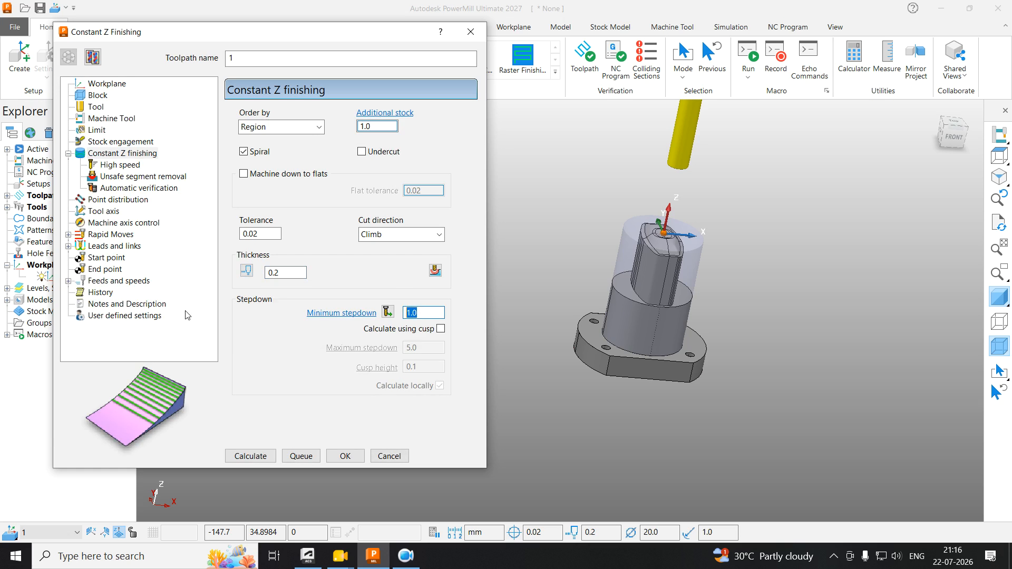
text(0.3)
key(Return)
Step: Check the high speed settings and enter a new rapid height for the toolpath's rapid moves
click(112, 165)
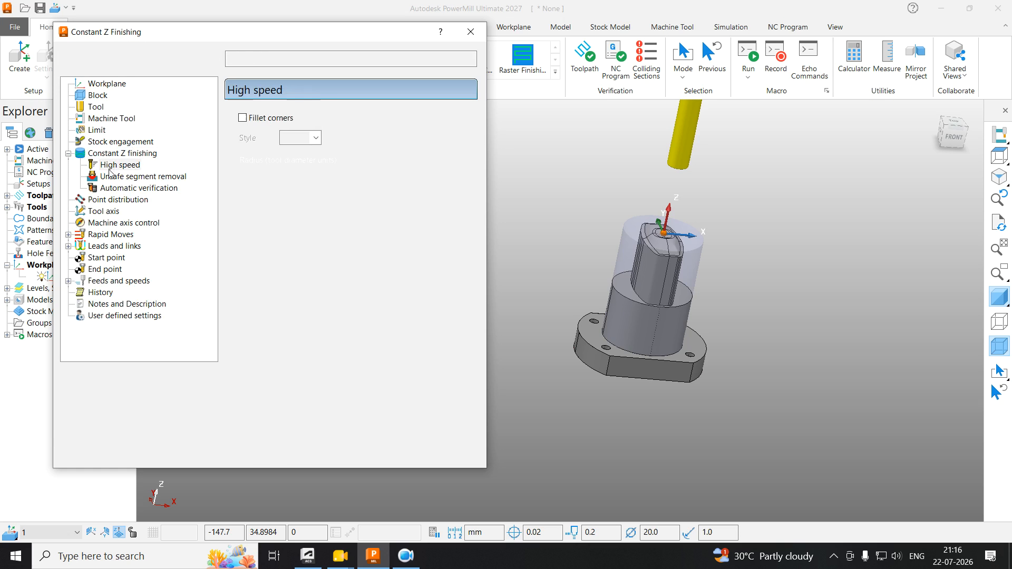
click(127, 235)
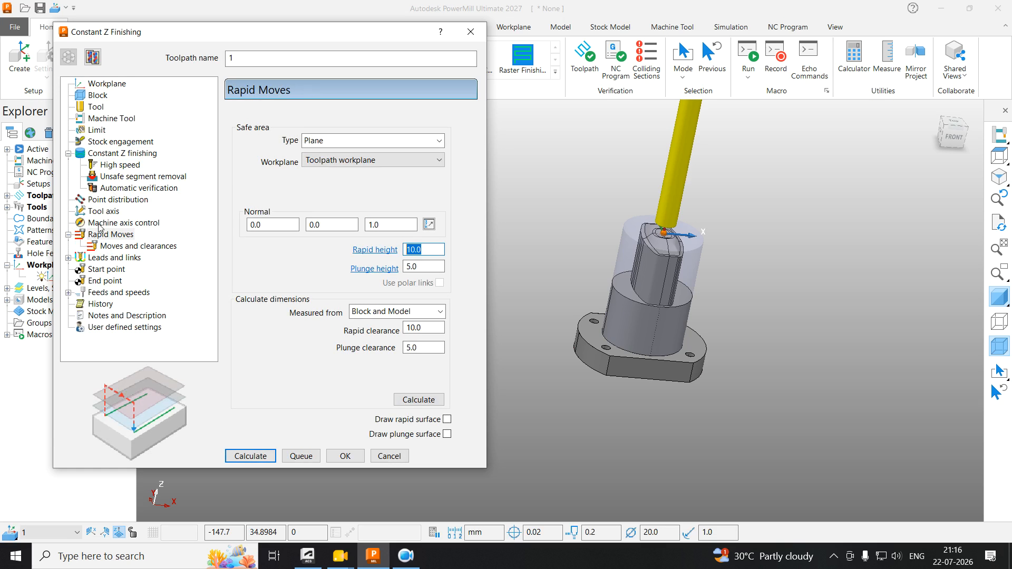
text(1)
key(Return)
Step: Review the lead in and link settings, and calculate the Constant Z finishing toolpath
click(121, 257)
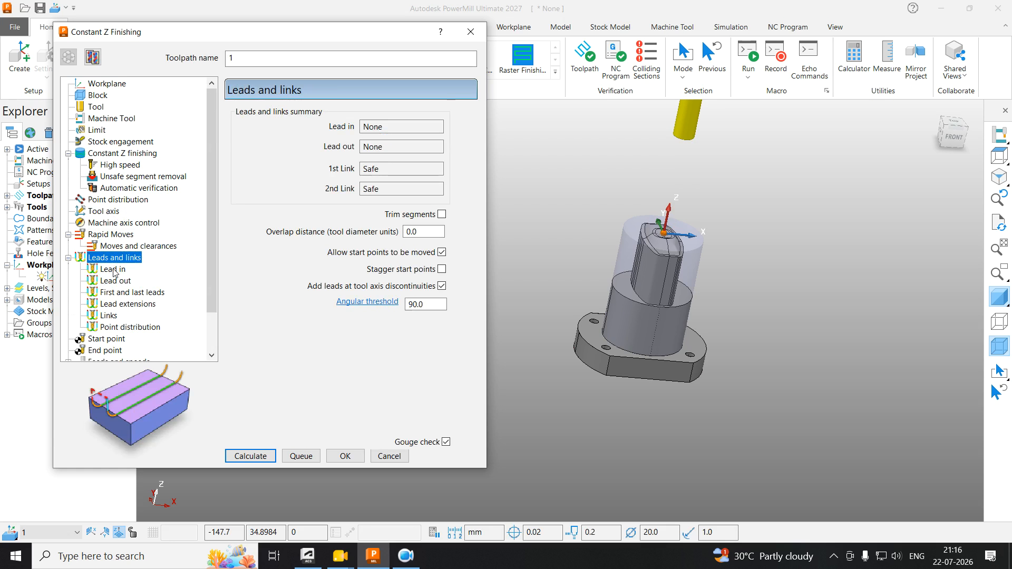
click(112, 270)
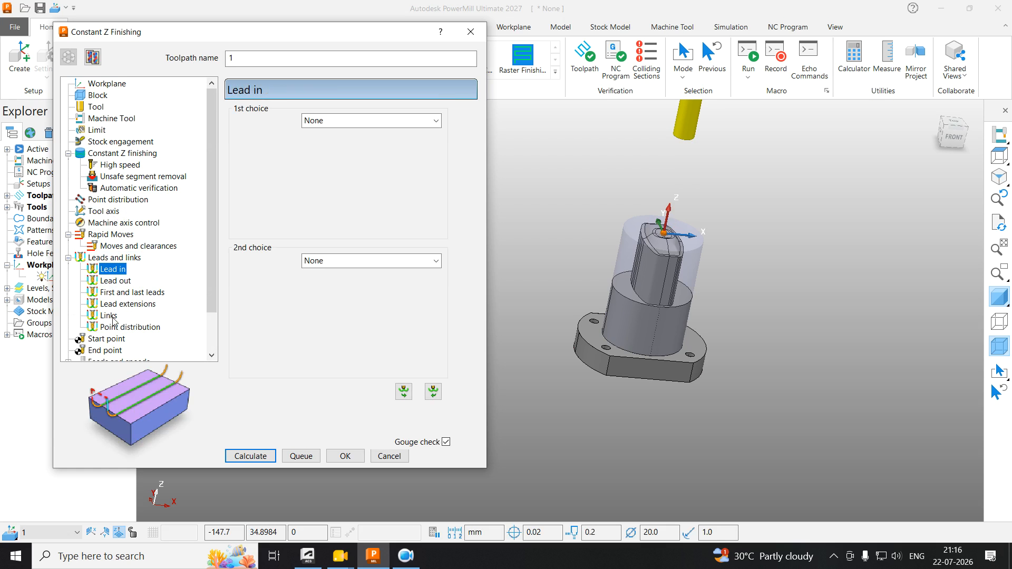
click(114, 315)
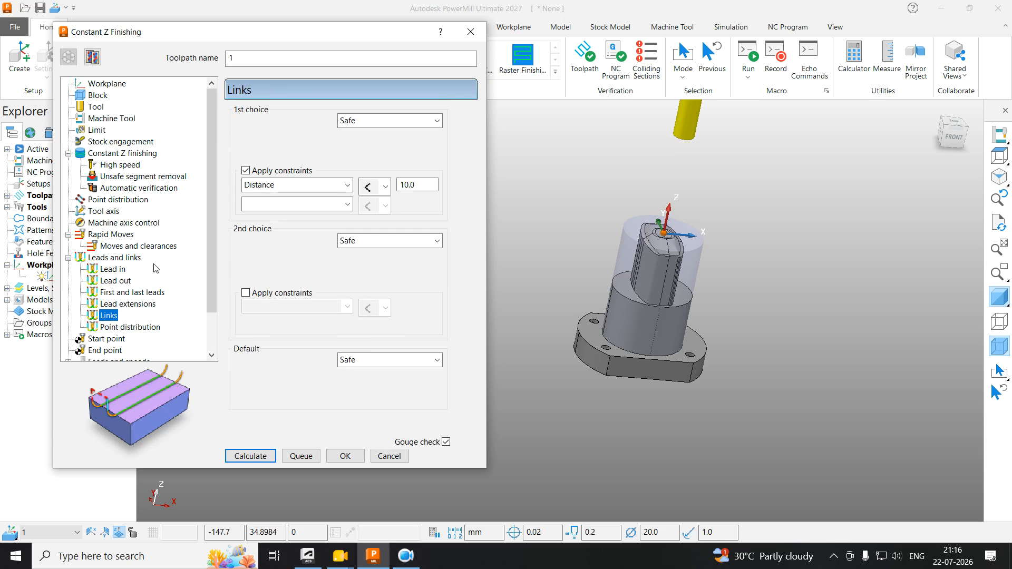
click(245, 455)
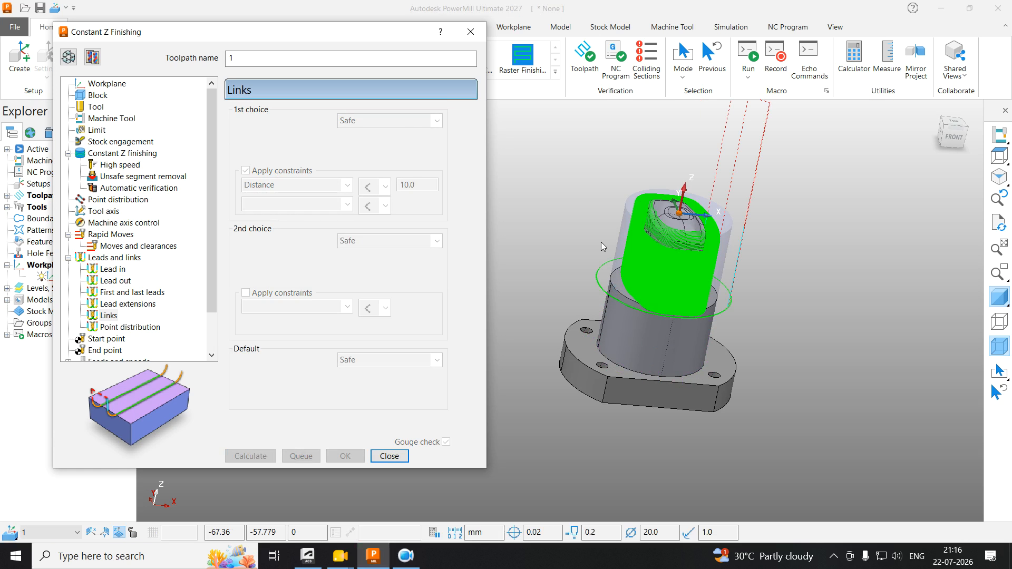
Step: Inspect the calculated passes around the shoulder's upper edge, and reopen toolpath 1's block settings for editing
scroll(601, 283, up, 5)
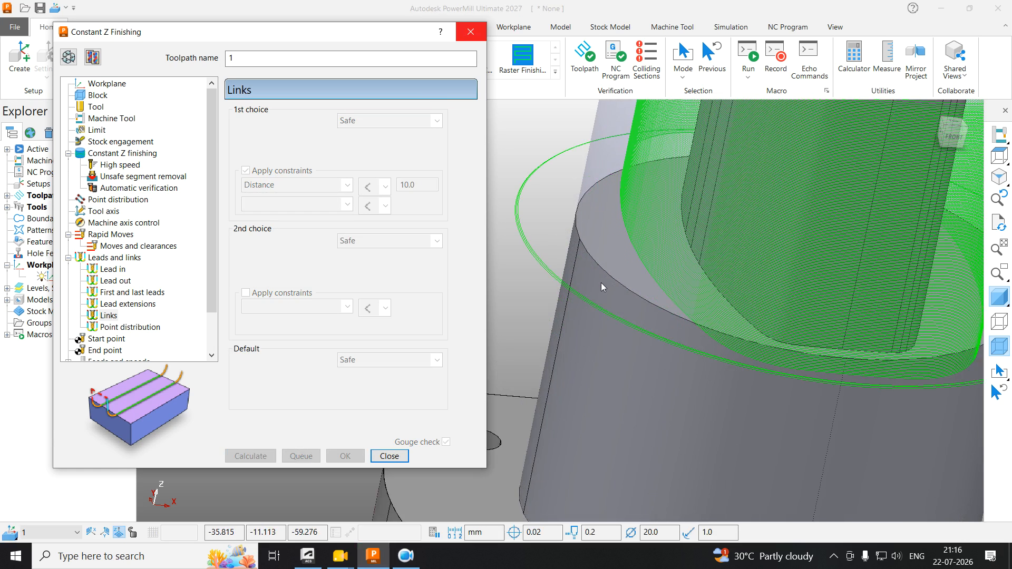
drag(523, 227, 518, 238)
scroll(591, 273, down, 5)
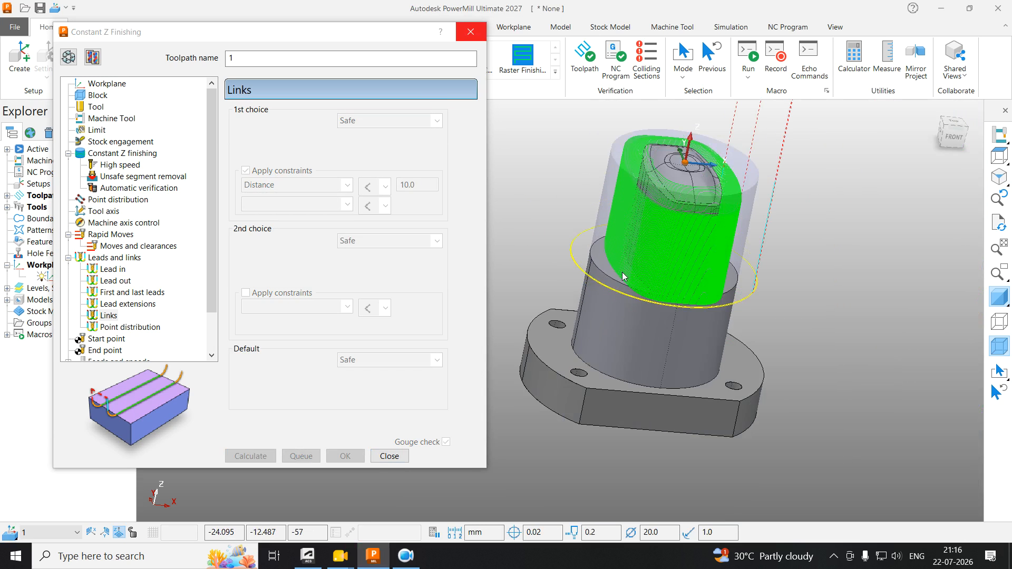
click(821, 253)
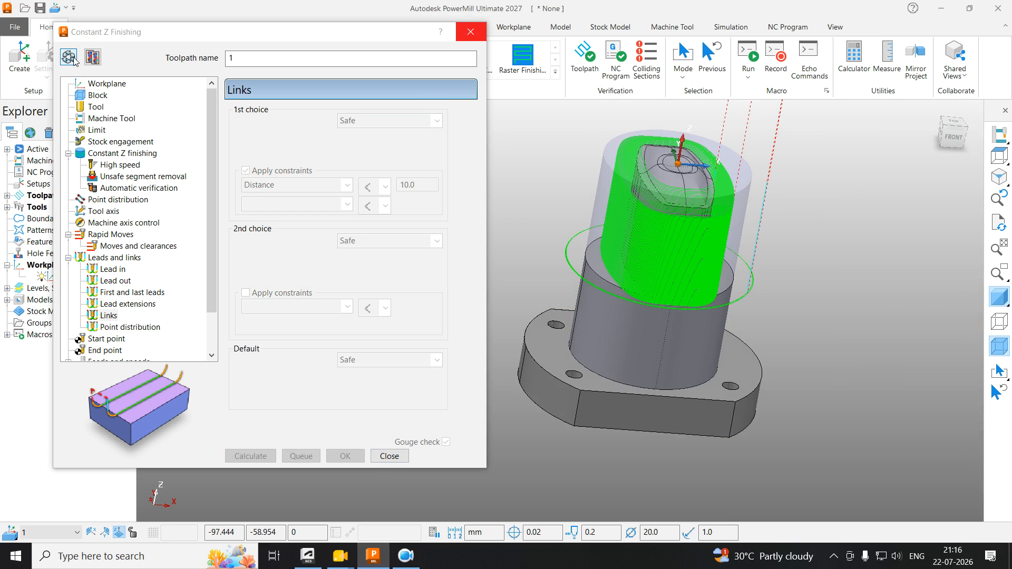
scroll(587, 285, up, 5)
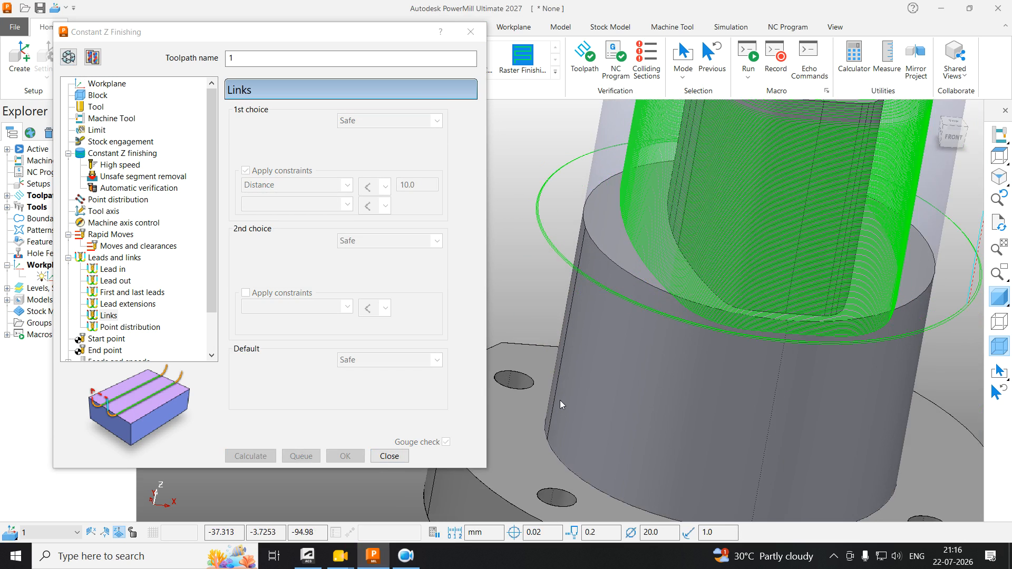
click(110, 96)
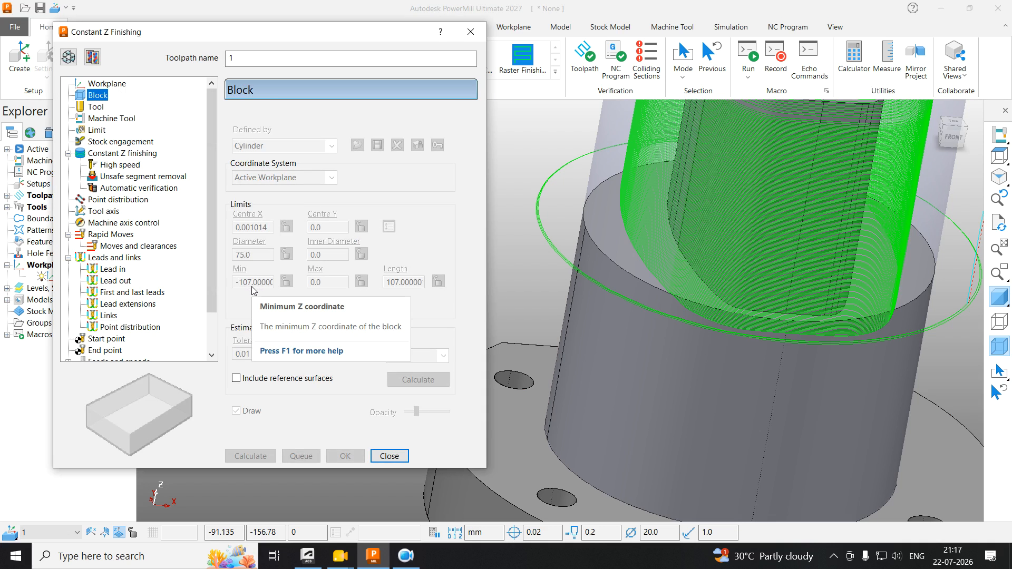
click(68, 56)
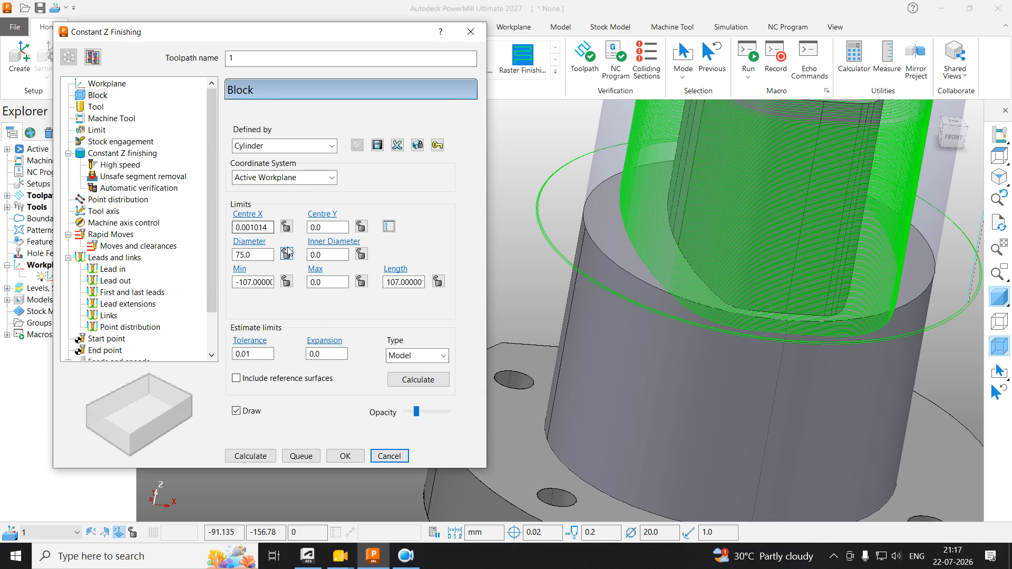
Step: Calculate the cylindrical block from the shoulder's flat top face, and lock its minimum Z at -57.0
click(599, 236)
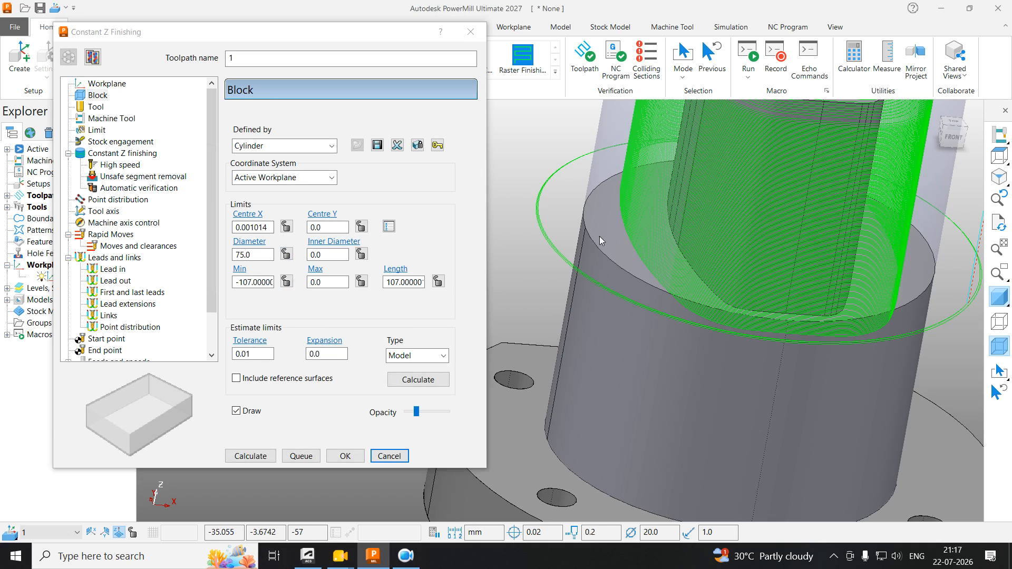
click(416, 385)
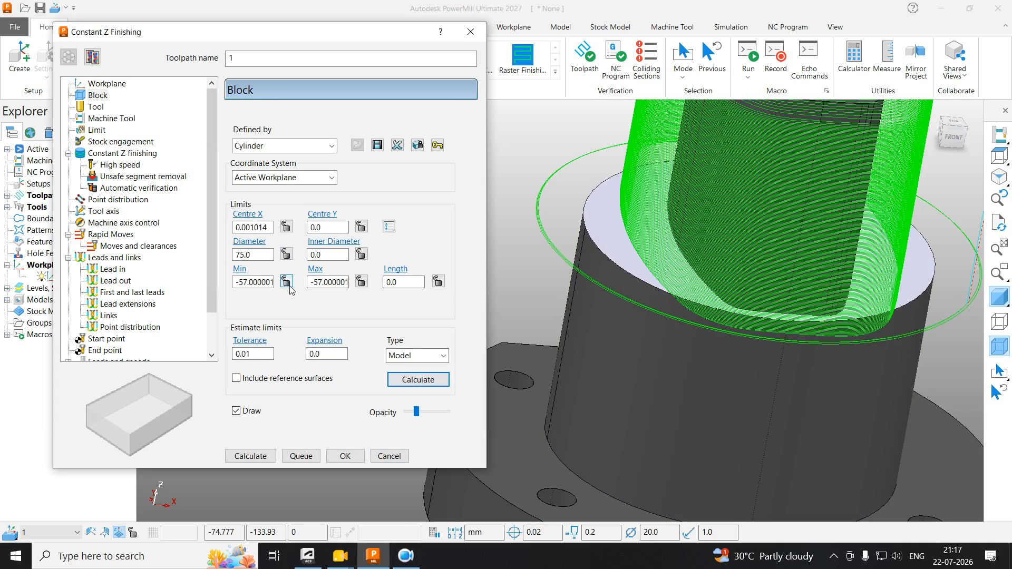
drag(257, 283, 374, 312)
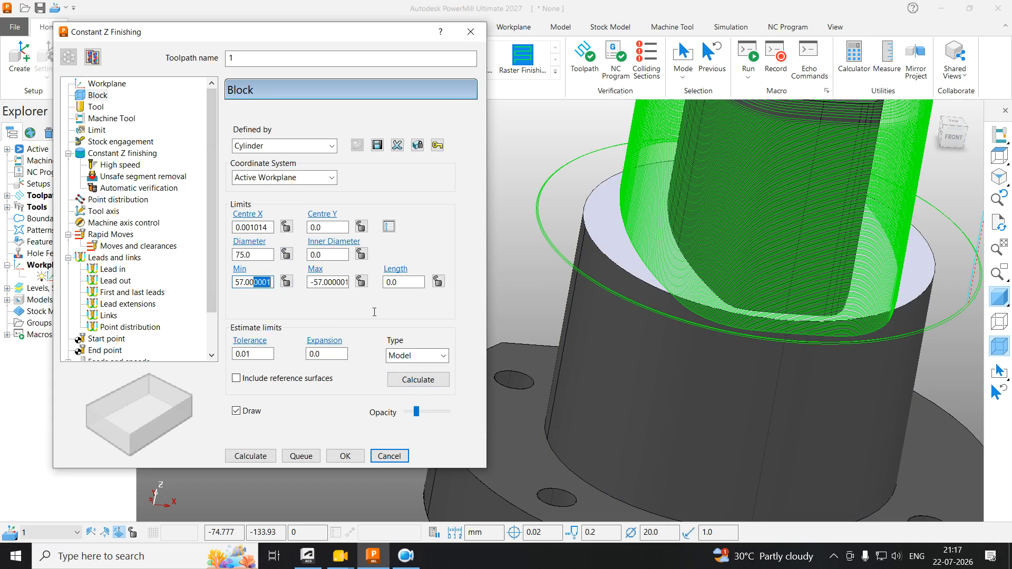
key(Delete)
click(286, 282)
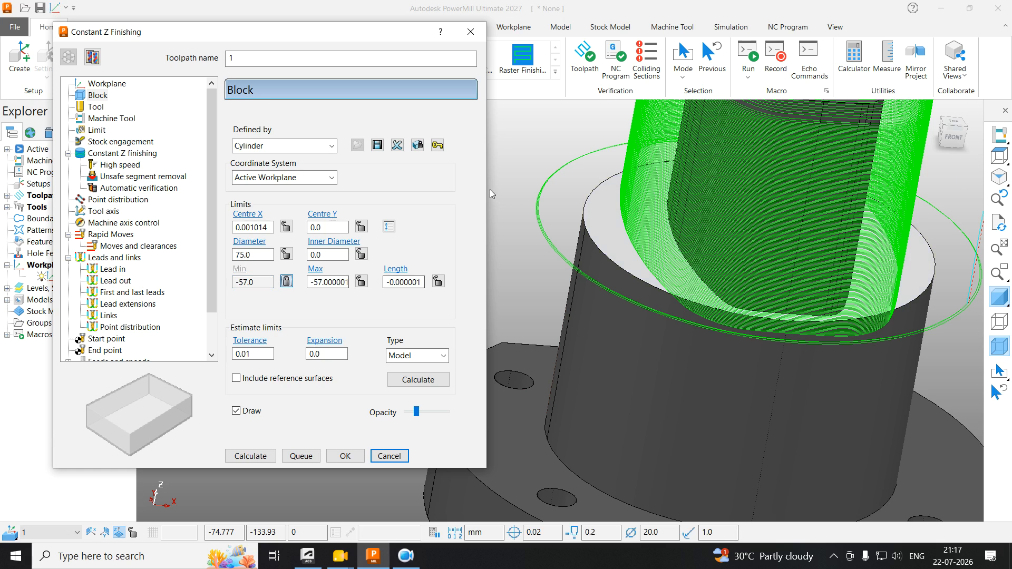
Step: Recalculate the cylindrical block around the whole model with its minimum Z locked
scroll(604, 223, down, 4)
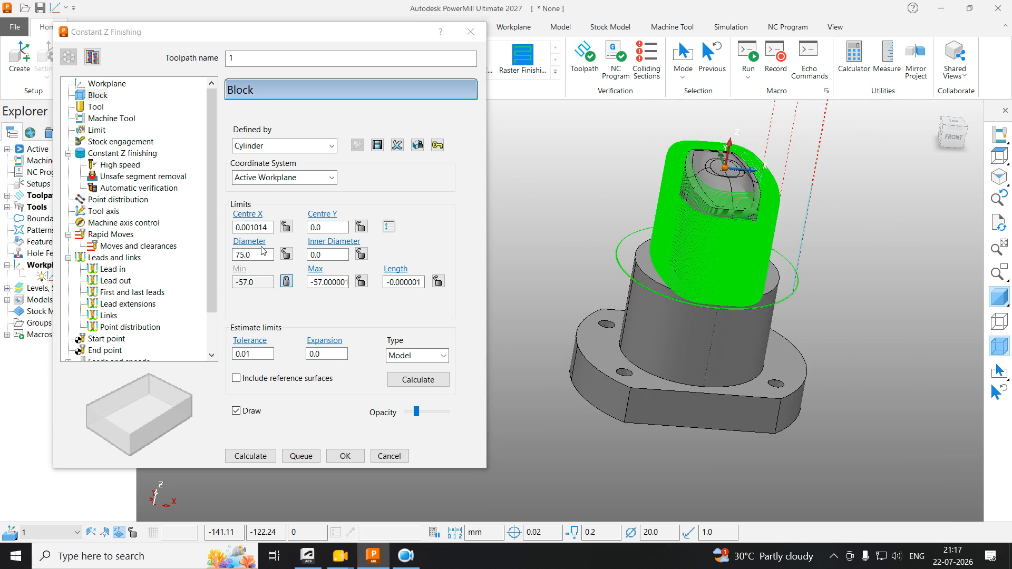
click(254, 255)
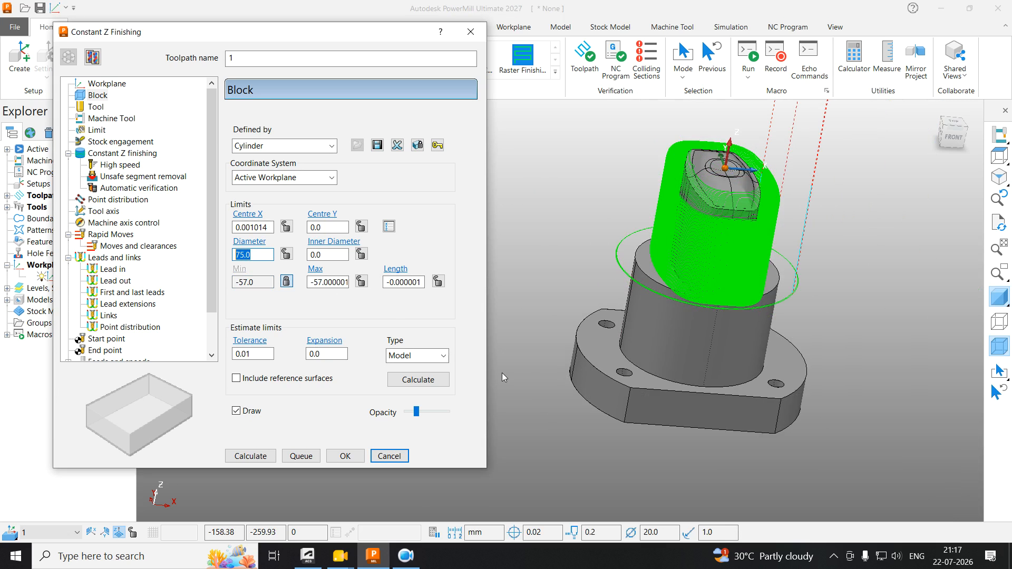
click(415, 380)
double_click(239, 256)
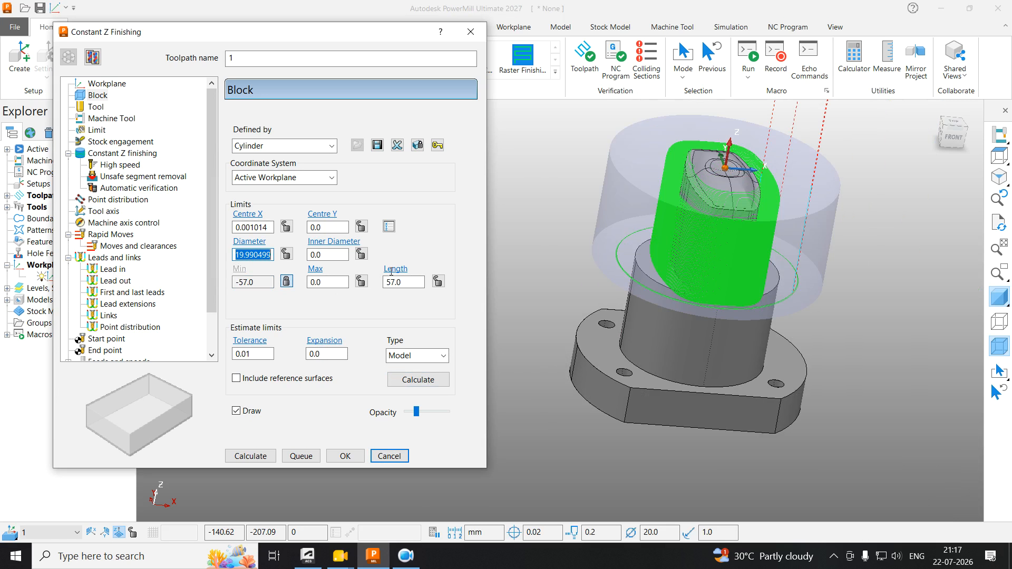
Step: Calculate the block from the shoulder's cylindrical side, and lock and unlock its diameter
click(559, 340)
click(406, 380)
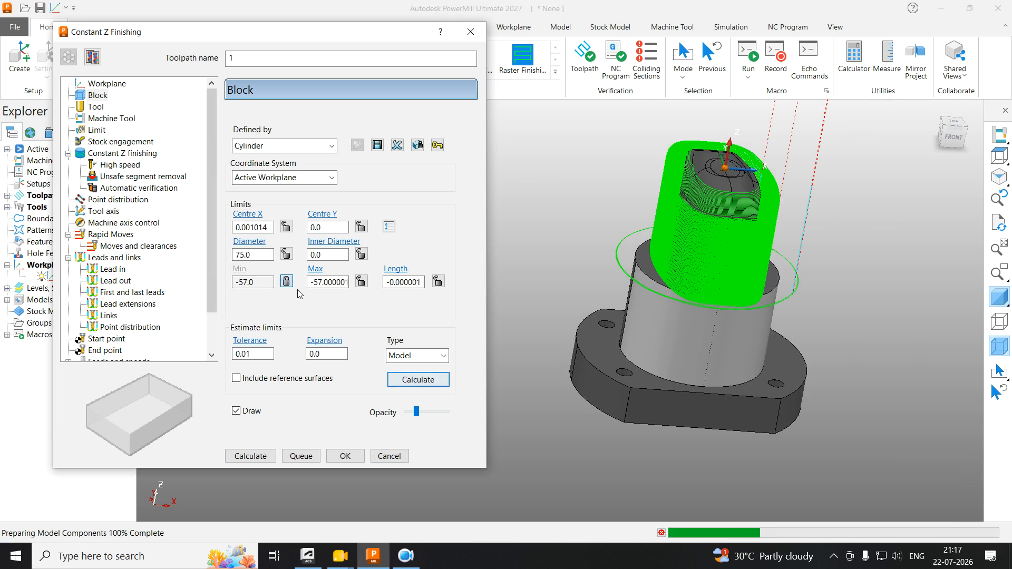
click(407, 383)
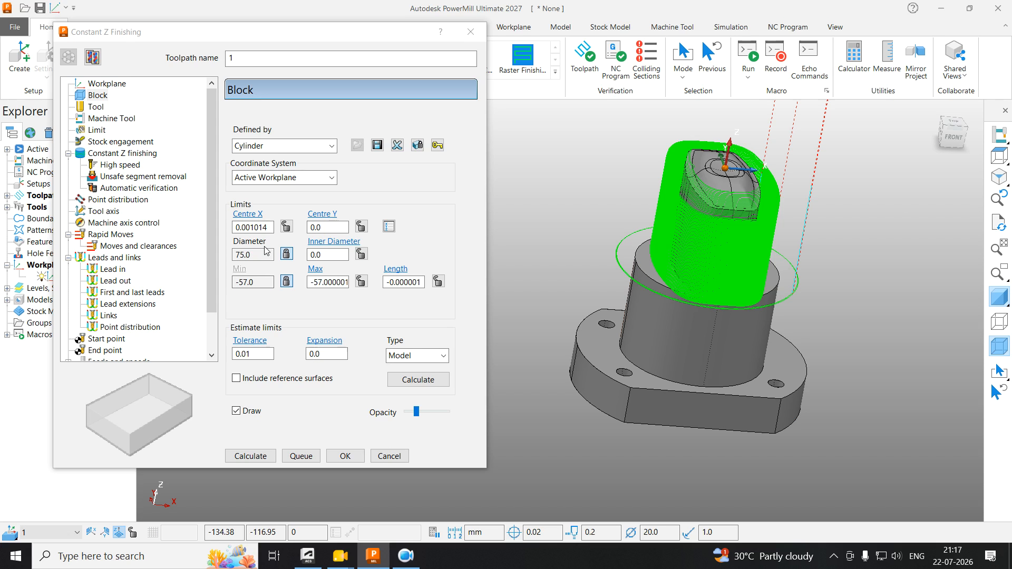
click(285, 255)
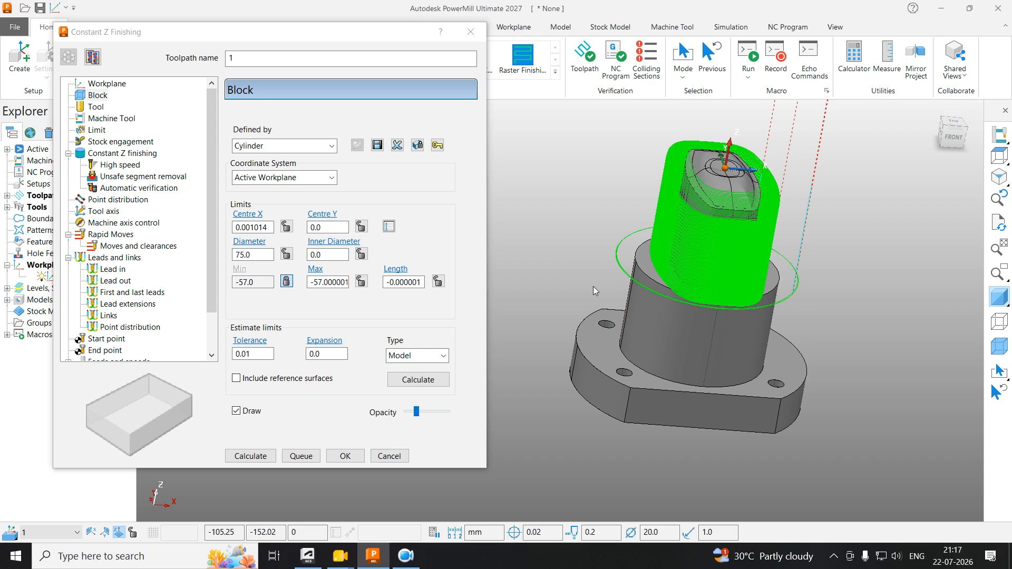
Step: Recalculate the block with the shoulder's cylindrical wall selected, and turn off the block's display
click(427, 381)
click(437, 383)
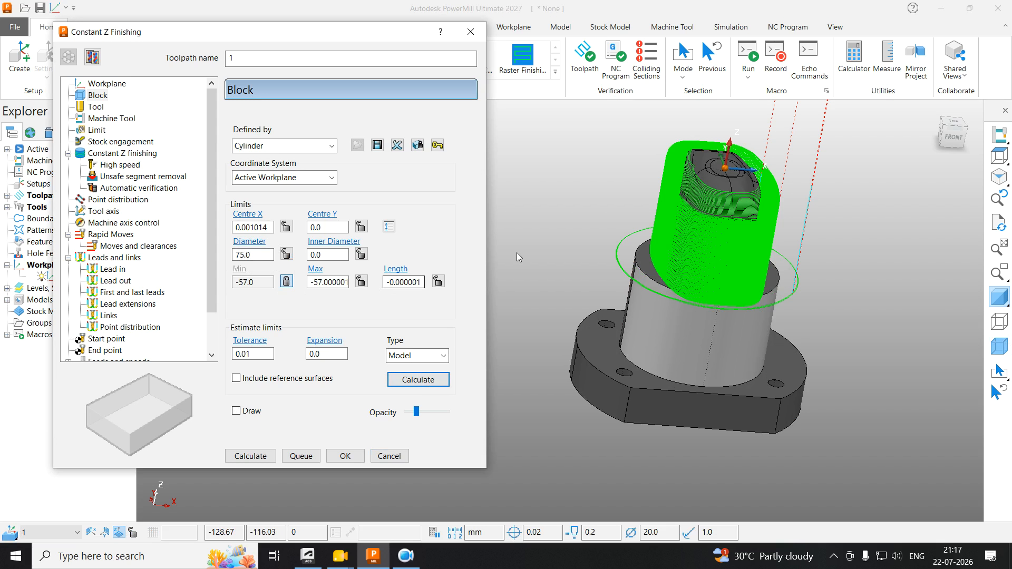
click(983, 340)
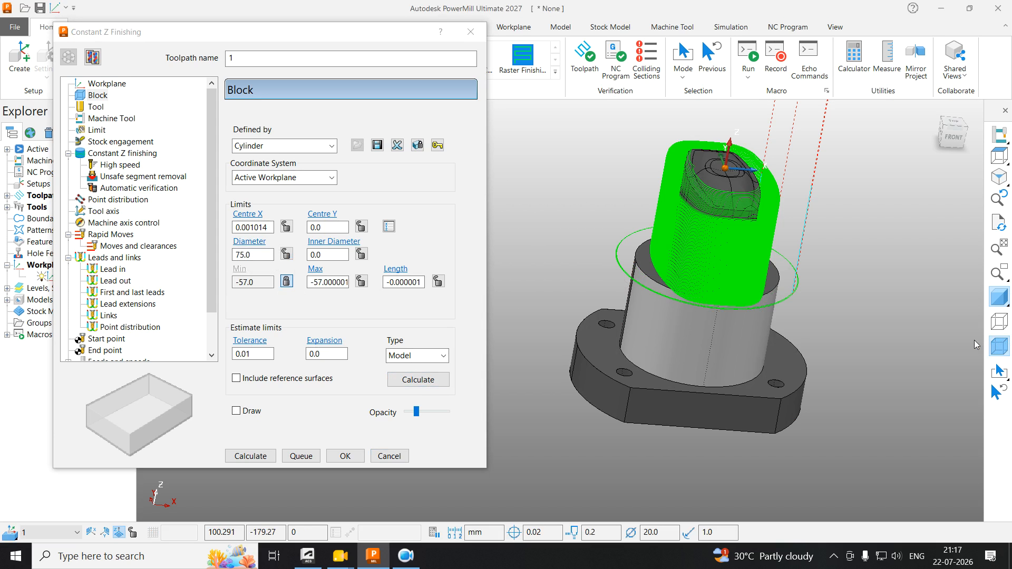
scroll(637, 283, up, 2)
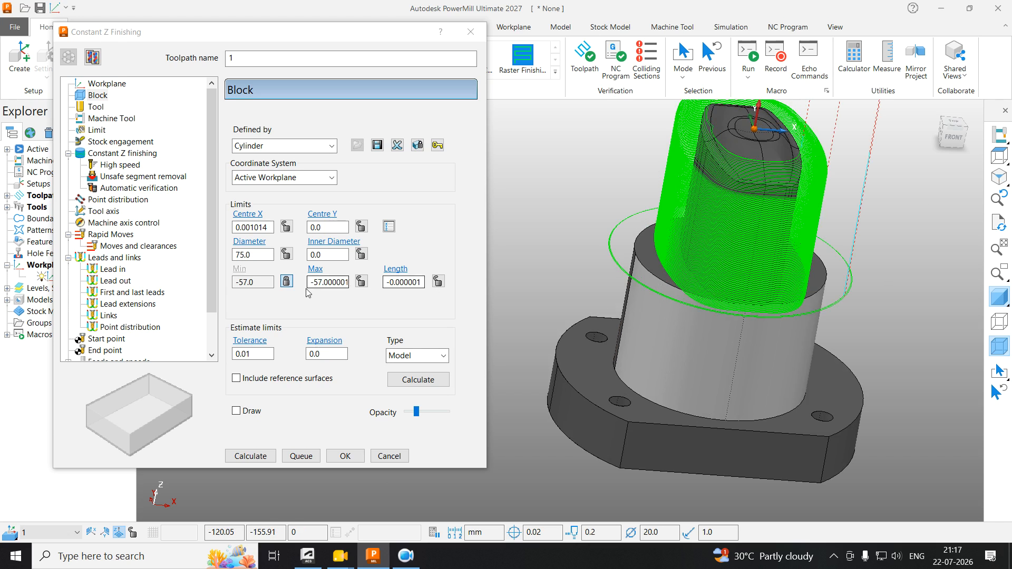
Step: Set the cylindrical block's maximum Z to 0 and lock it
double_click(310, 284)
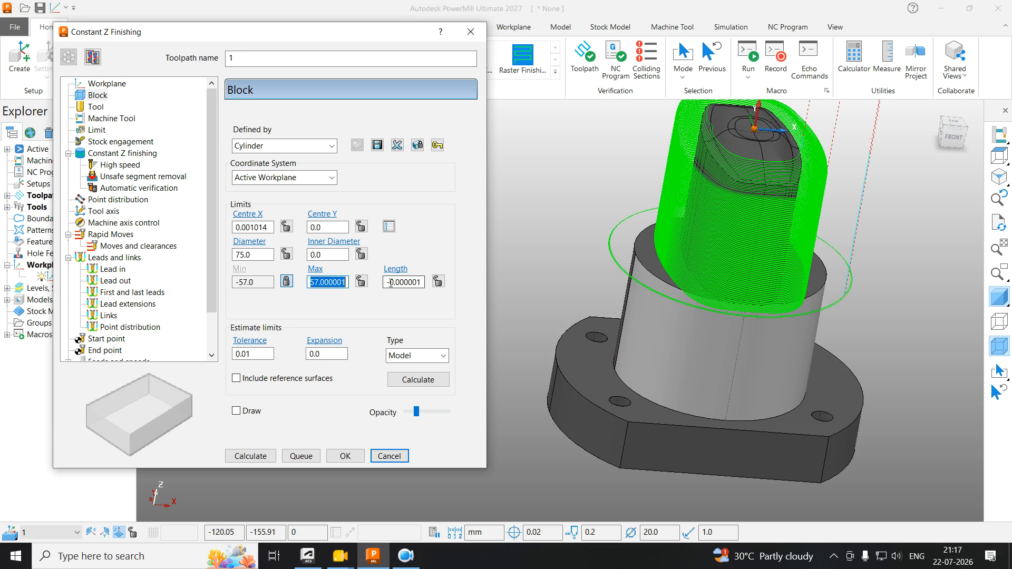
click(568, 194)
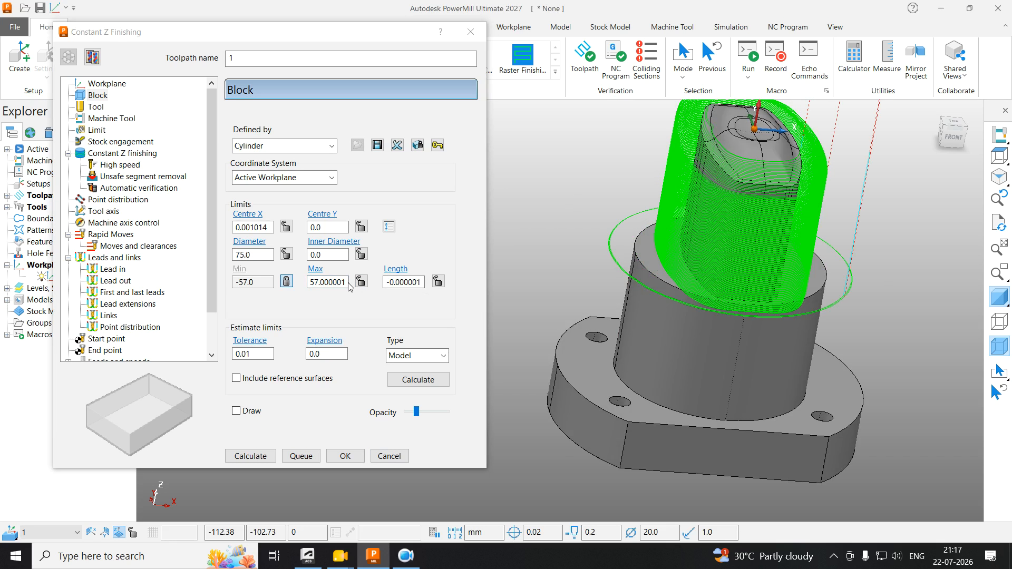
double_click(309, 283)
text(0)
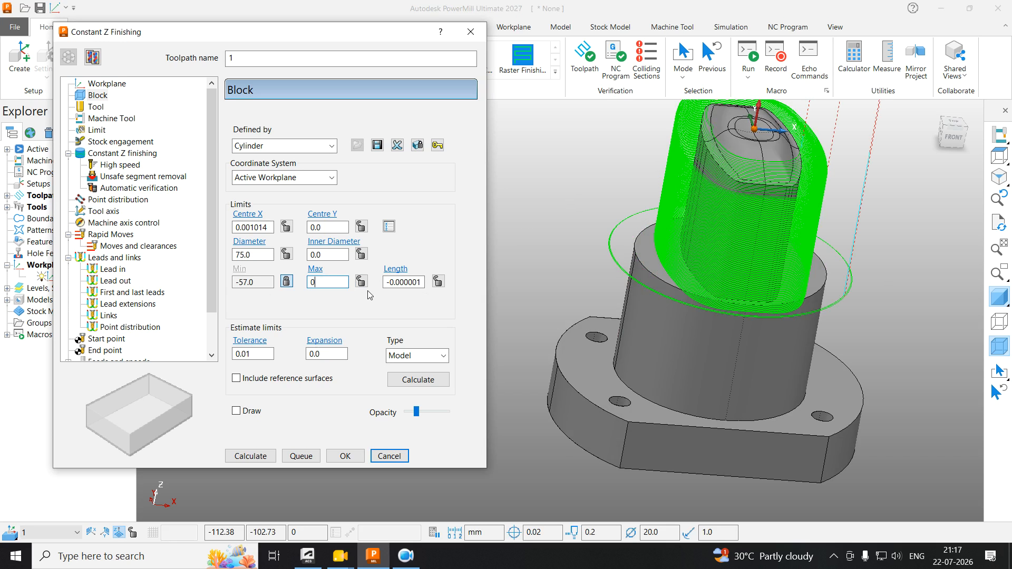
click(361, 282)
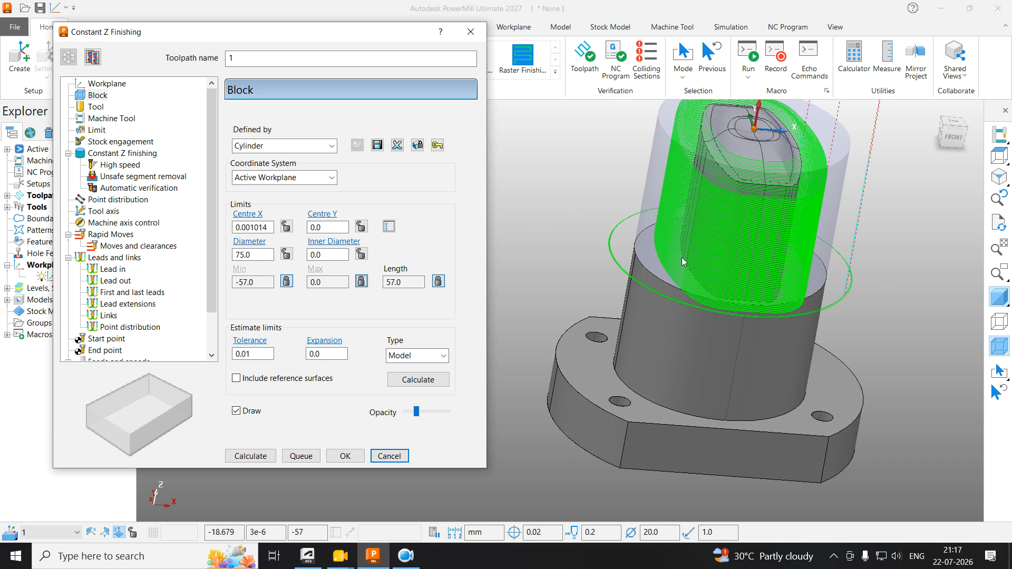
scroll(681, 257, down, 4)
click(773, 202)
scroll(682, 232, up, 3)
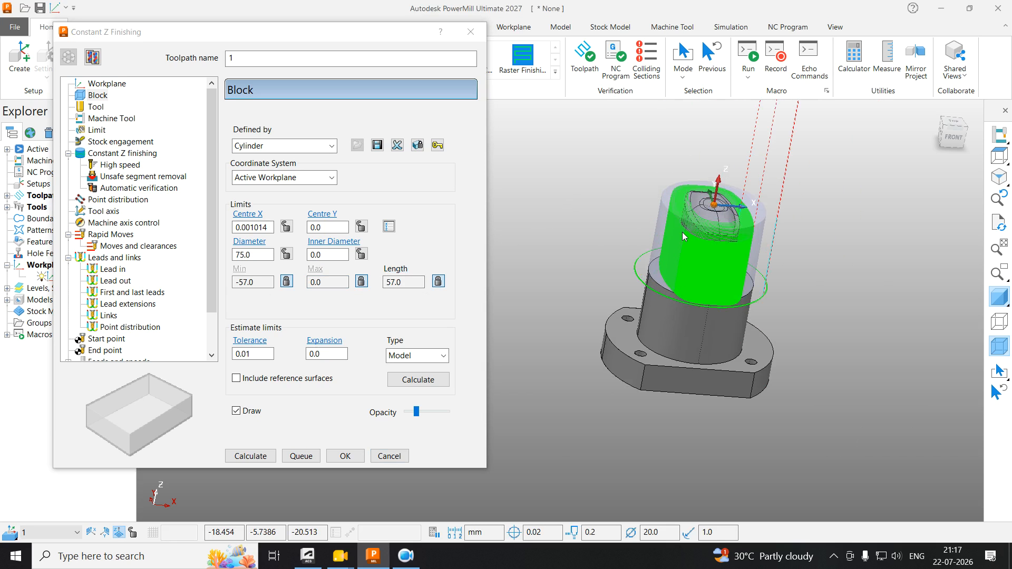
Step: Set the cylindrical block's diameter to 80 mm
double_click(258, 255)
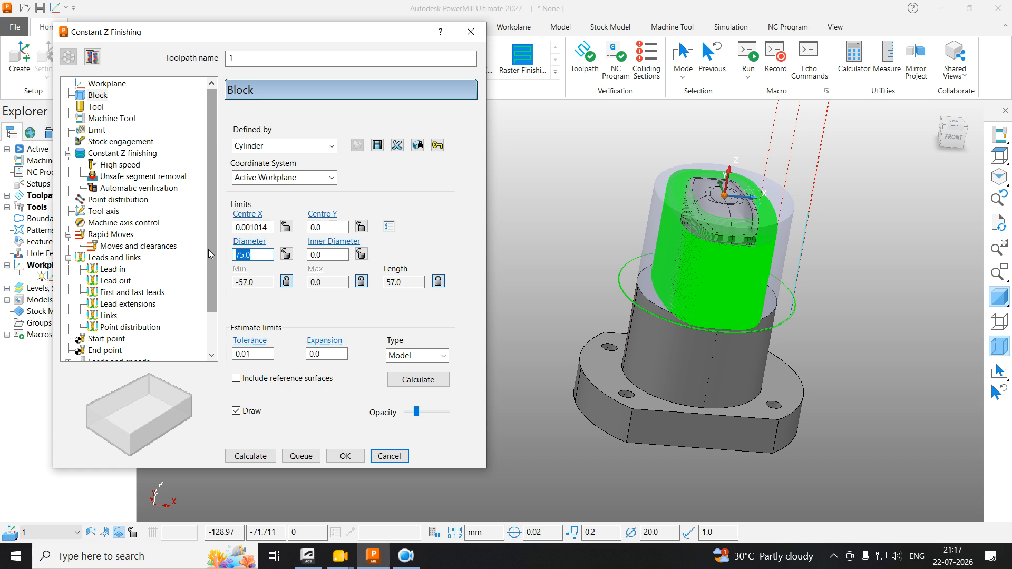
text(80)
key(Return)
scroll(753, 268, up, 3)
middle_drag(753, 268, 710, 333)
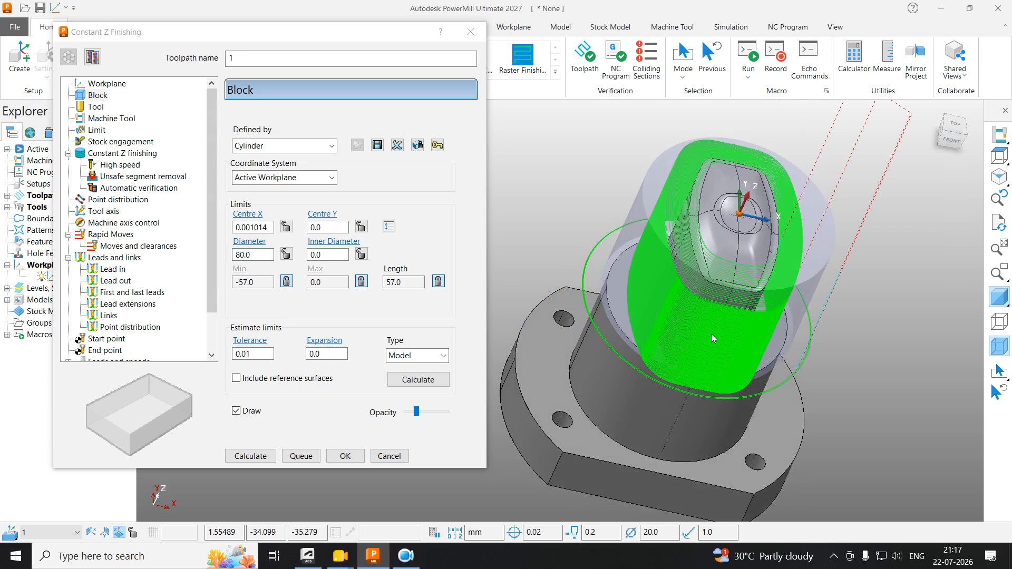
scroll(682, 280, down, 2)
middle_drag(683, 281, 686, 234)
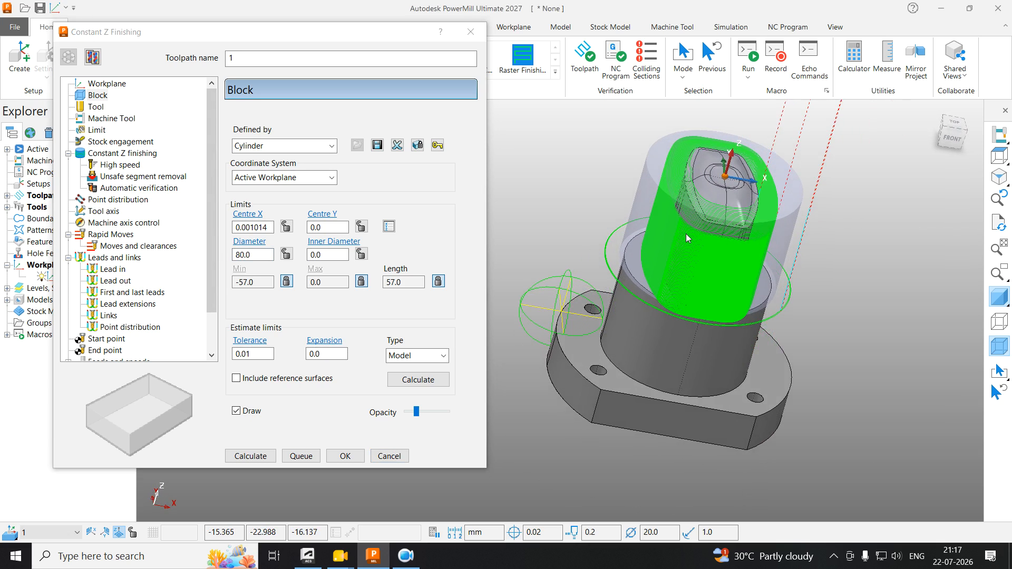
Step: Calculate the Constant Z finishing toolpath with the enlarged block, and close its settings
click(244, 457)
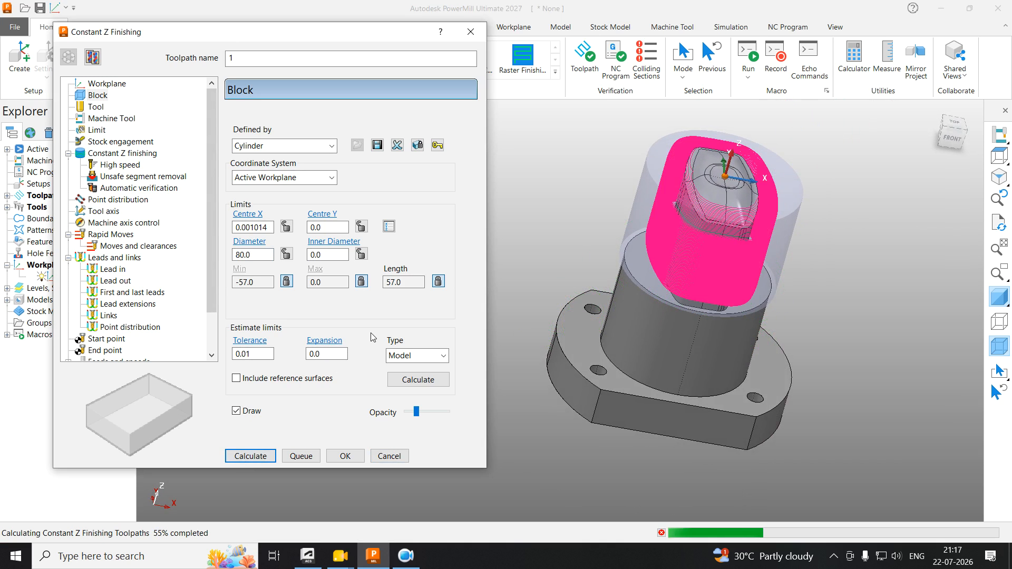
scroll(610, 258, up, 5)
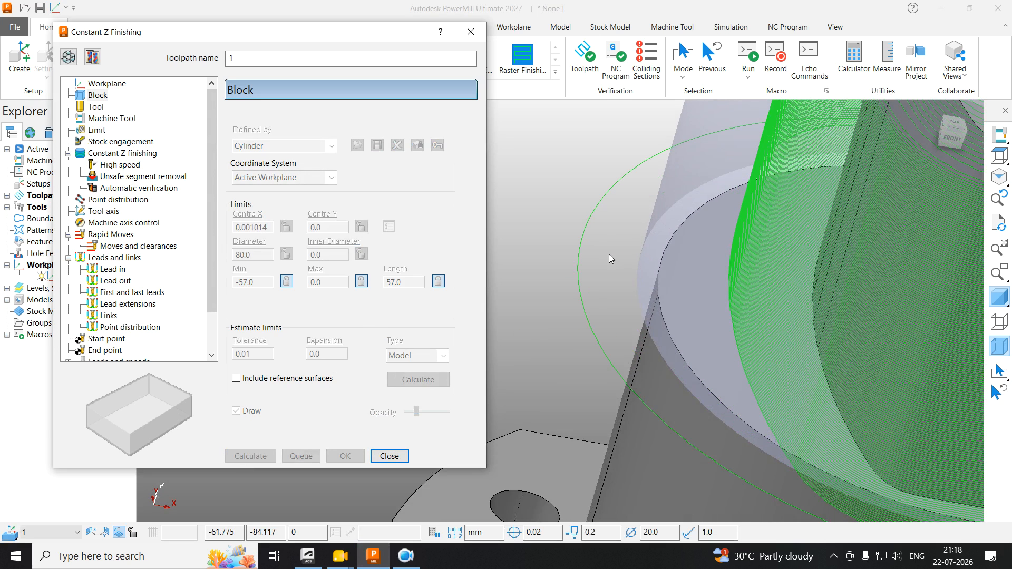
click(579, 276)
click(471, 32)
scroll(419, 266, down, 5)
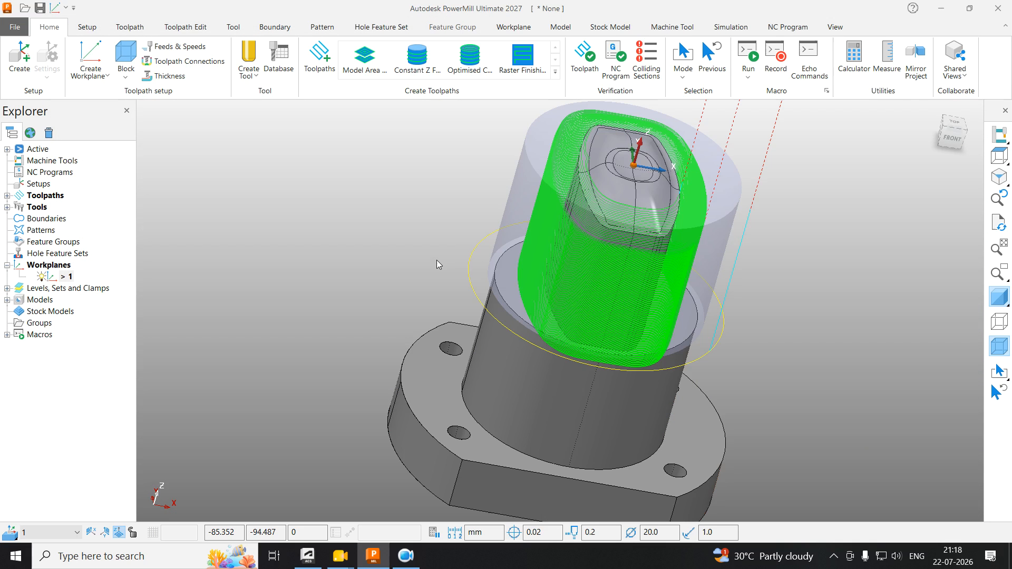
Step: Review the settings of toolpath 1, and examine its lowest pass around the mould's shoulder
click(7, 195)
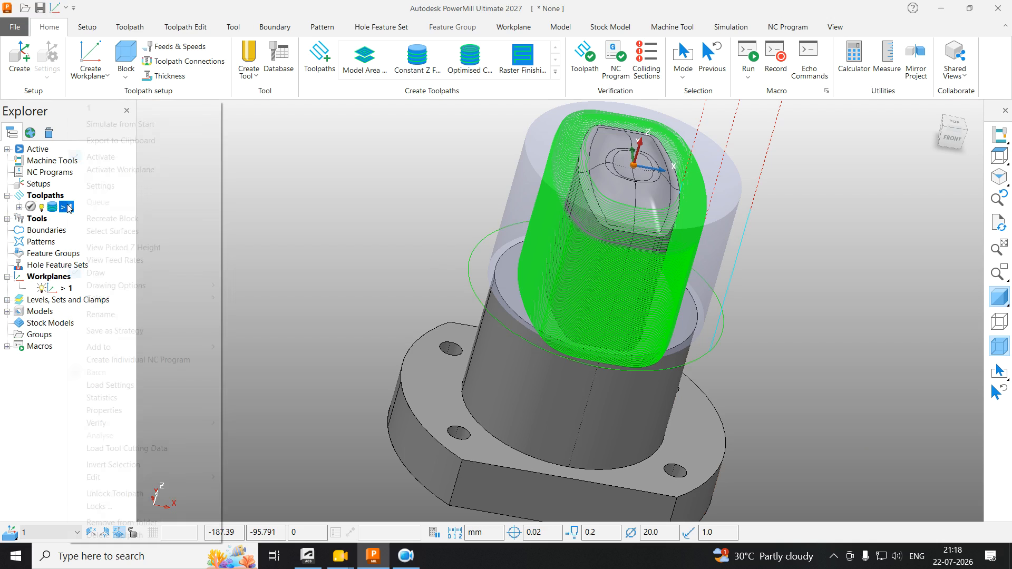
right_click(64, 206)
click(105, 191)
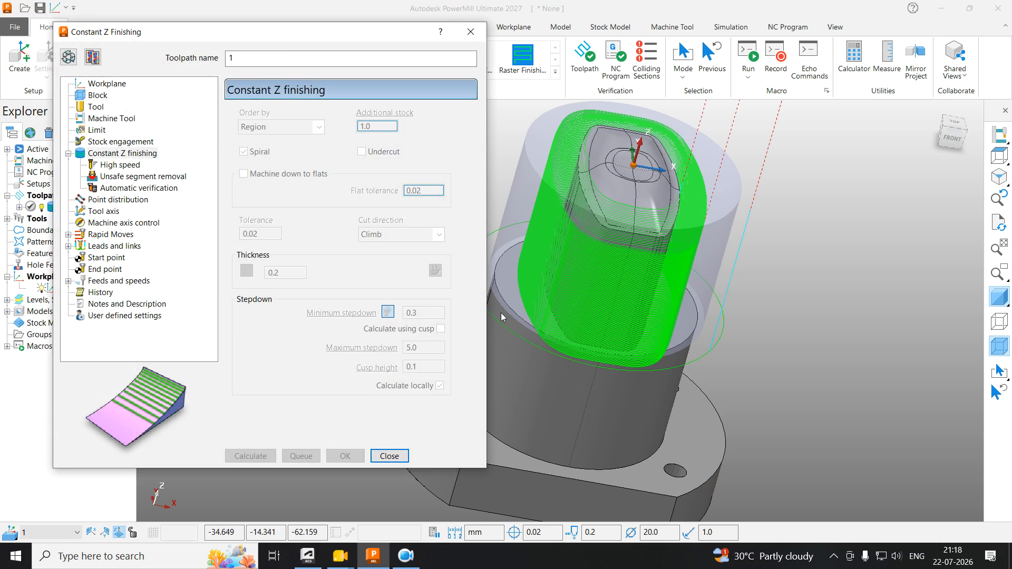
scroll(646, 319, down, 5)
click(471, 32)
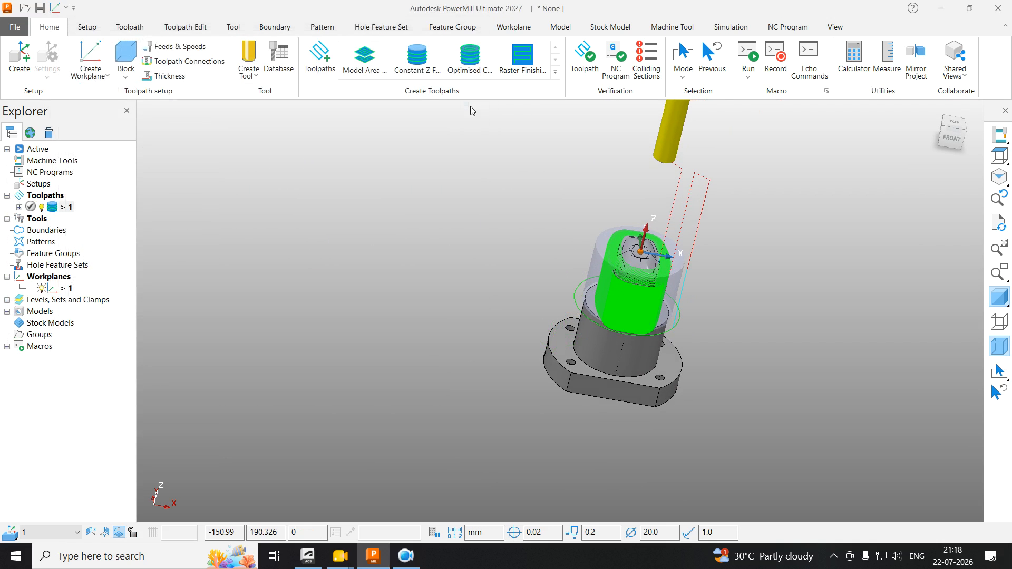
scroll(580, 322, up, 5)
click(570, 323)
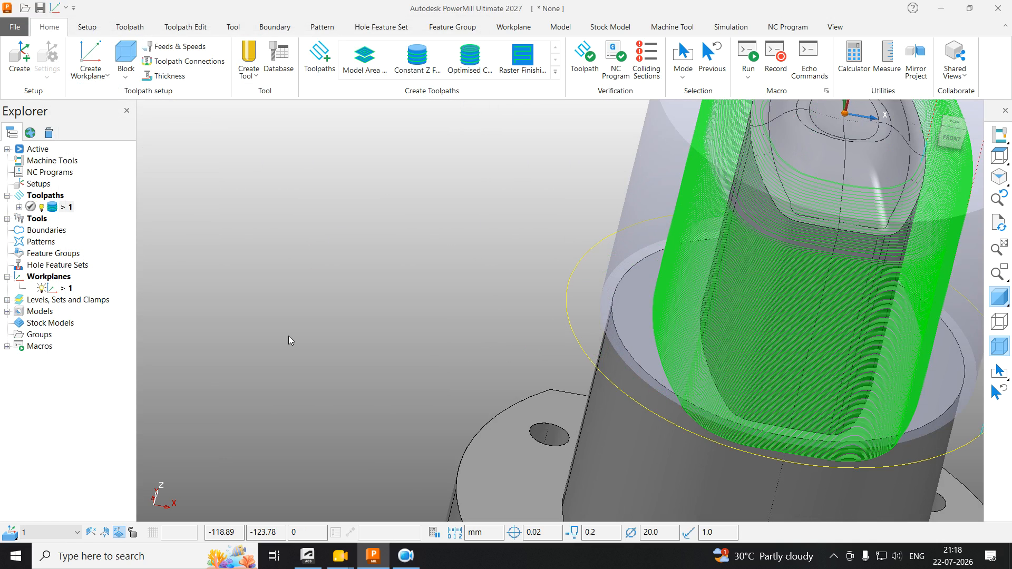
click(334, 296)
scroll(338, 300, down, 5)
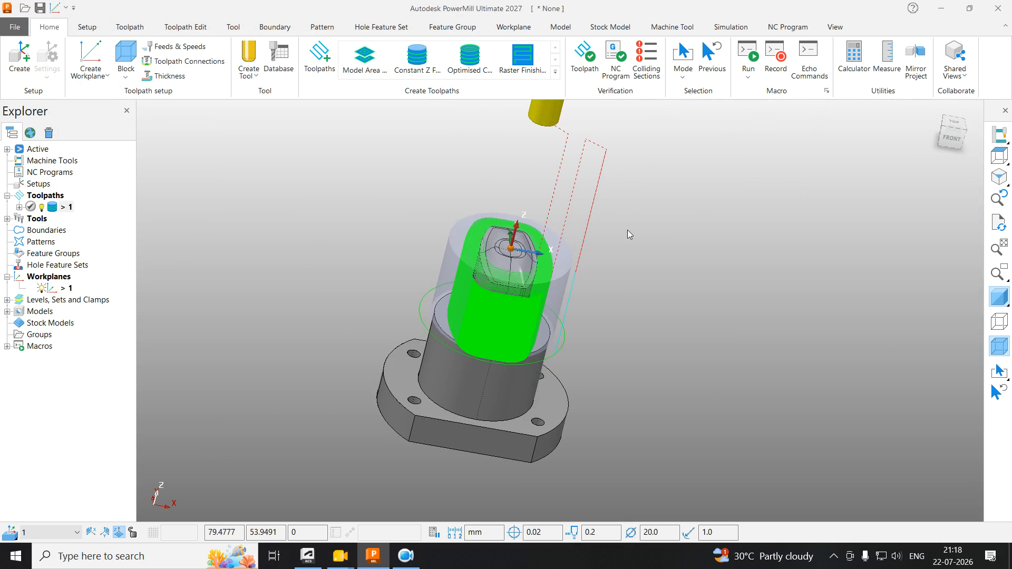
Step: Launch Autodesk PowerMill Modeling 2027 from the desktop and return to the PowerMill session
click(940, 8)
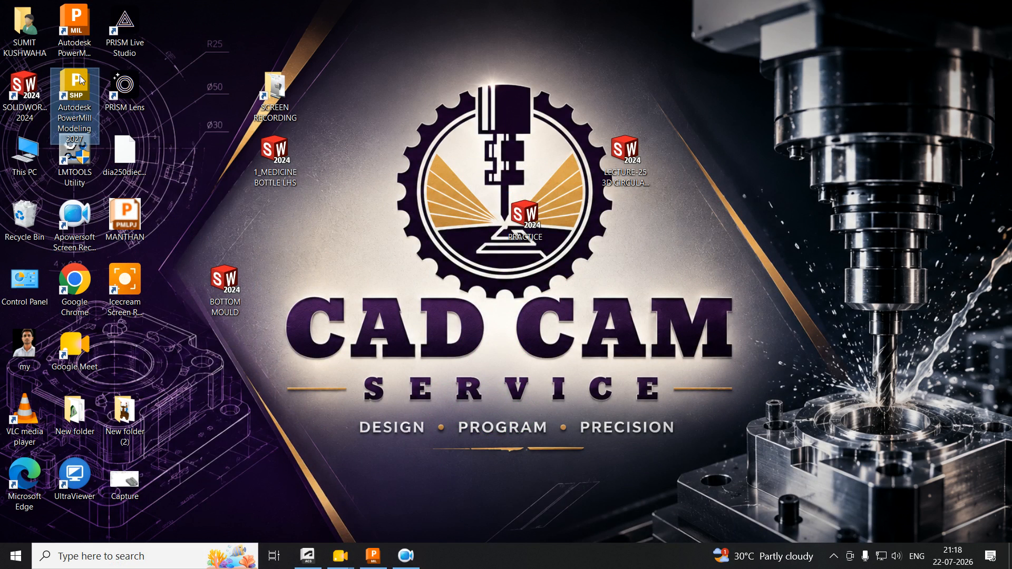
click(373, 556)
Step: Turn off the display of the cylindrical block around the toolpath
scroll(429, 310, up, 5)
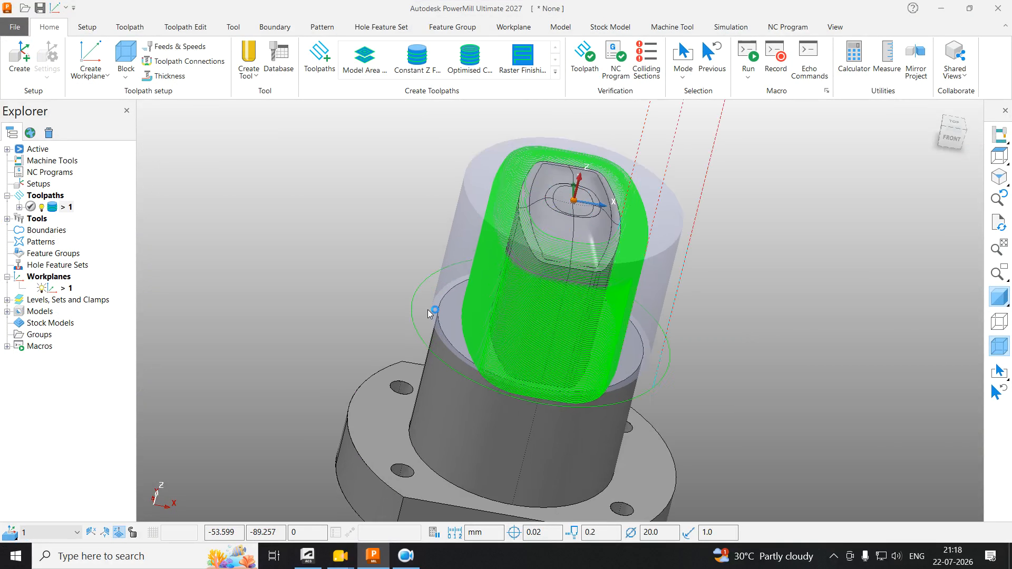
middle_drag(388, 303, 290, 335)
scroll(292, 245, down, 4)
scroll(298, 269, up, 5)
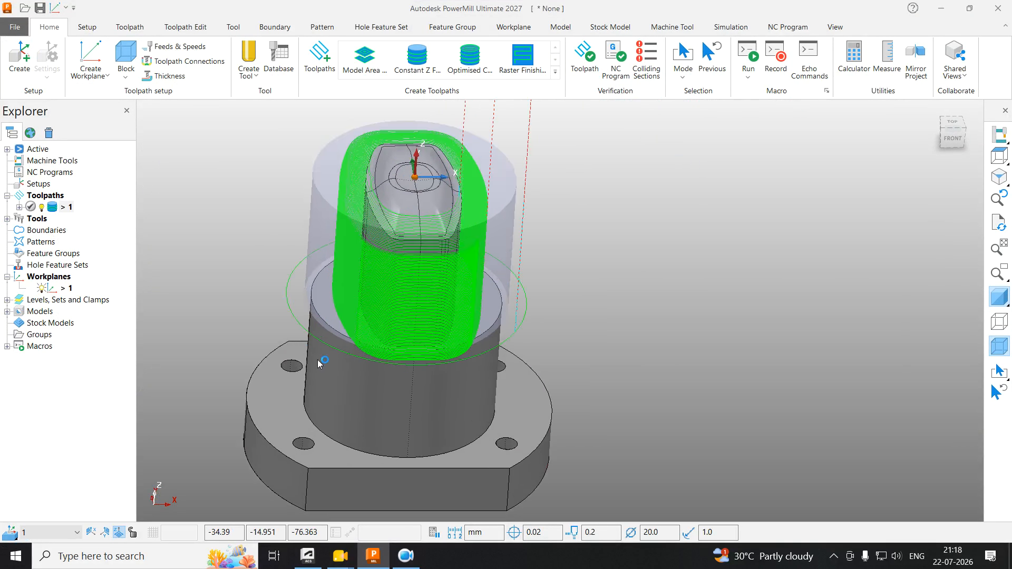
scroll(790, 265, down, 5)
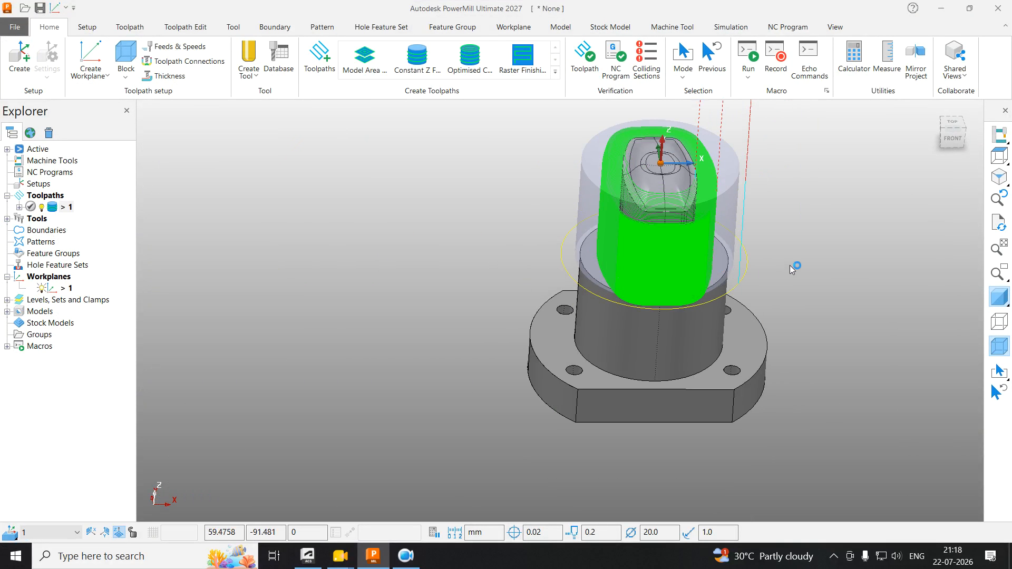
scroll(605, 267, up, 3)
scroll(605, 267, up, 2)
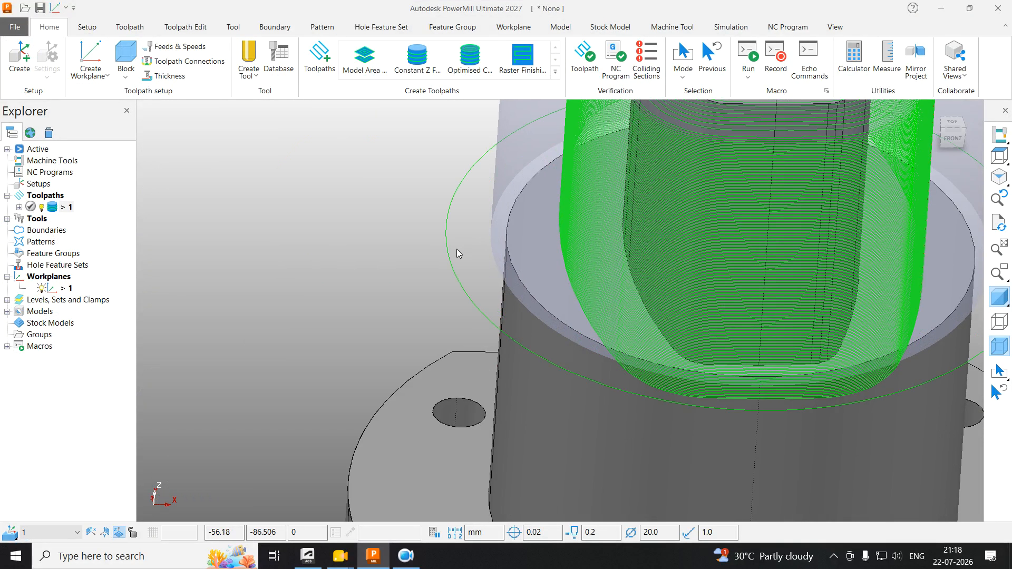
click(999, 347)
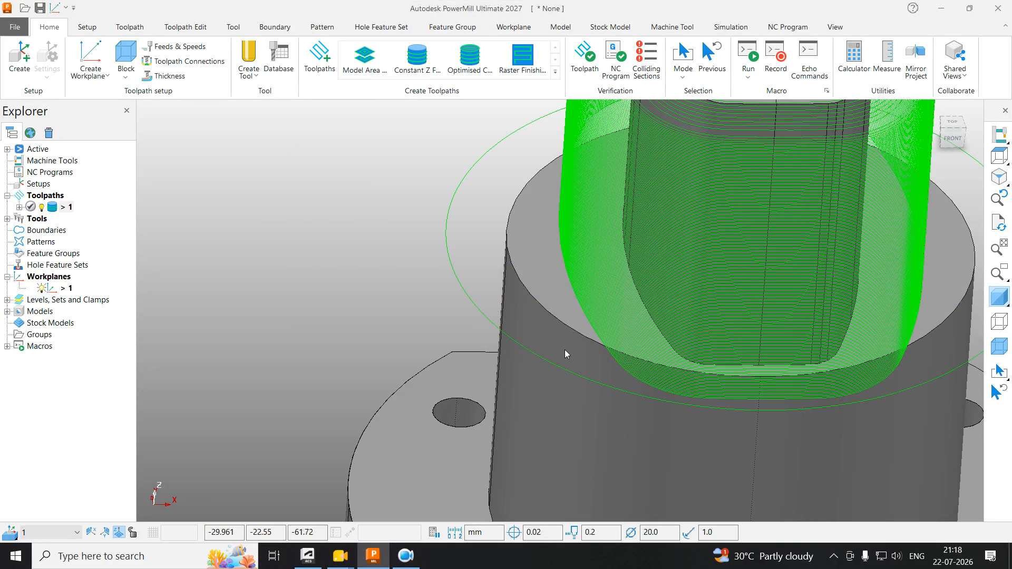
click(556, 344)
click(464, 288)
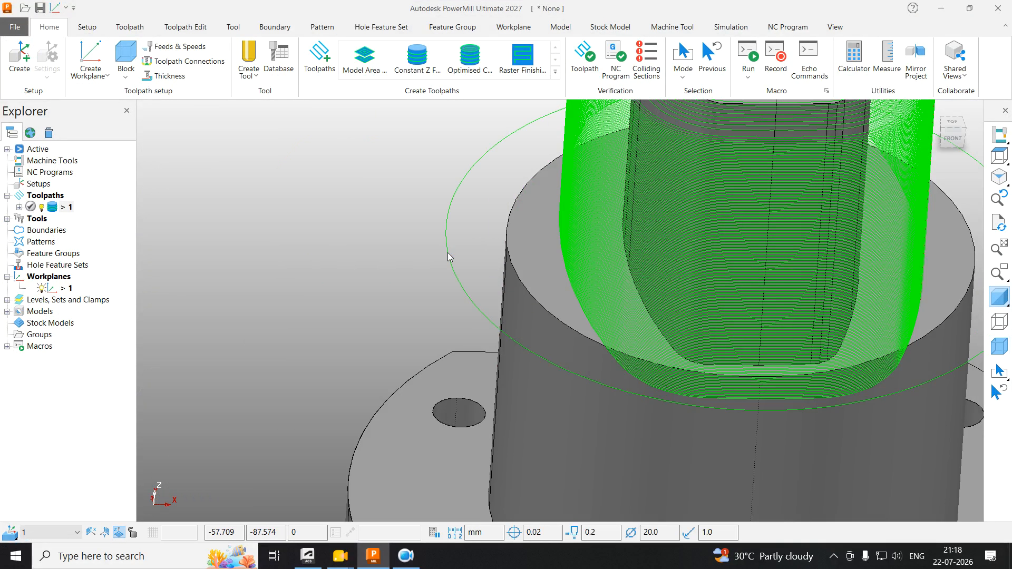
Step: Simulate toolpath 1 from the outer circular pass, and examine from the front how the tool's tip meets the shoulder
right_click(448, 255)
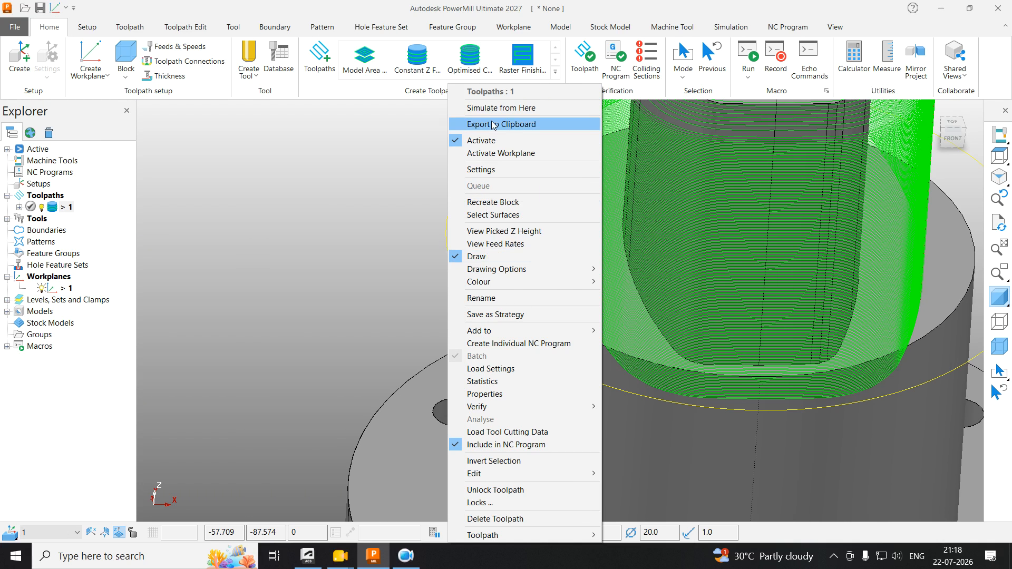
click(494, 108)
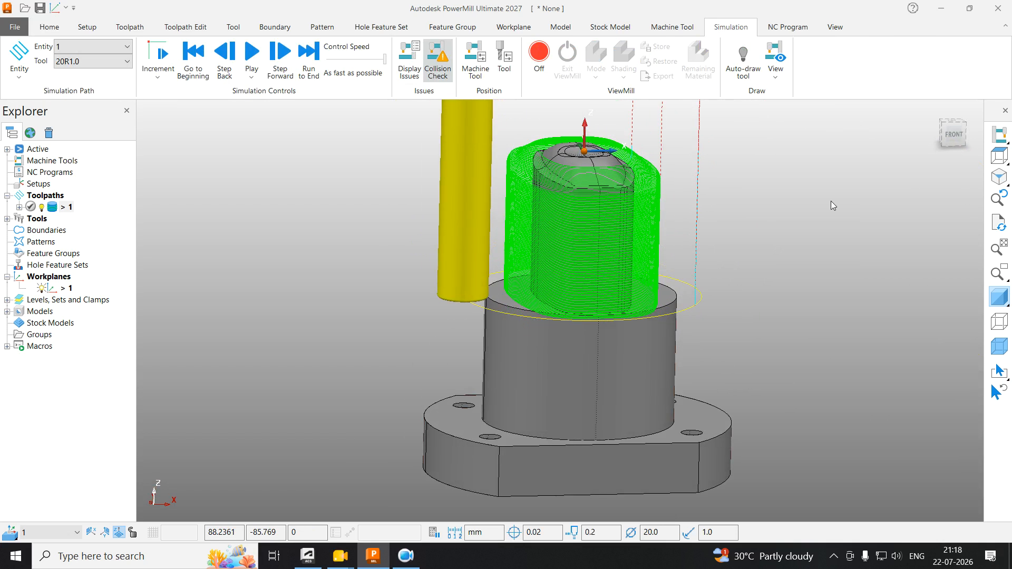
click(953, 134)
scroll(411, 141, up, 6)
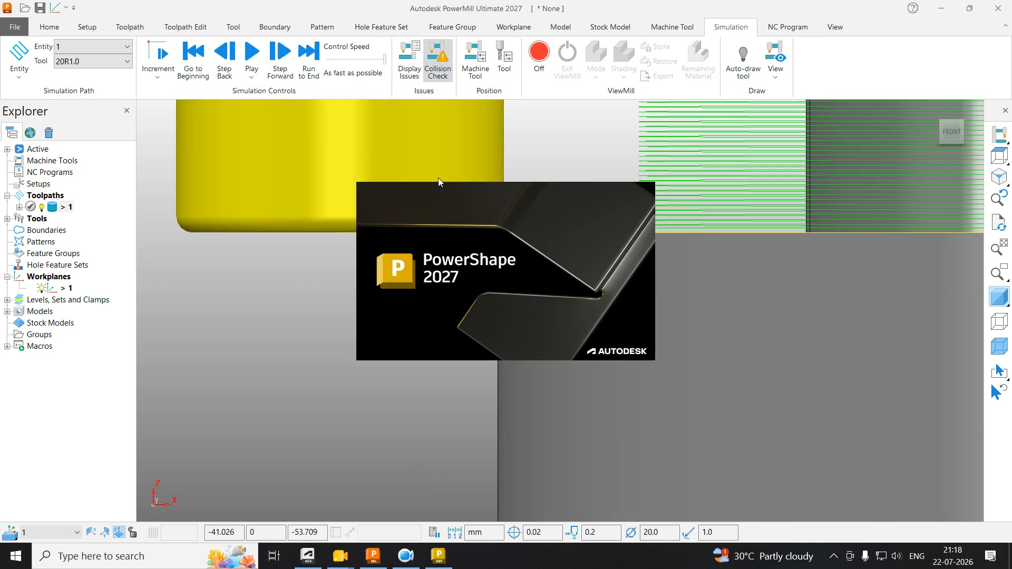
scroll(785, 232, down, 7)
scroll(751, 240, up, 5)
scroll(824, 268, up, 3)
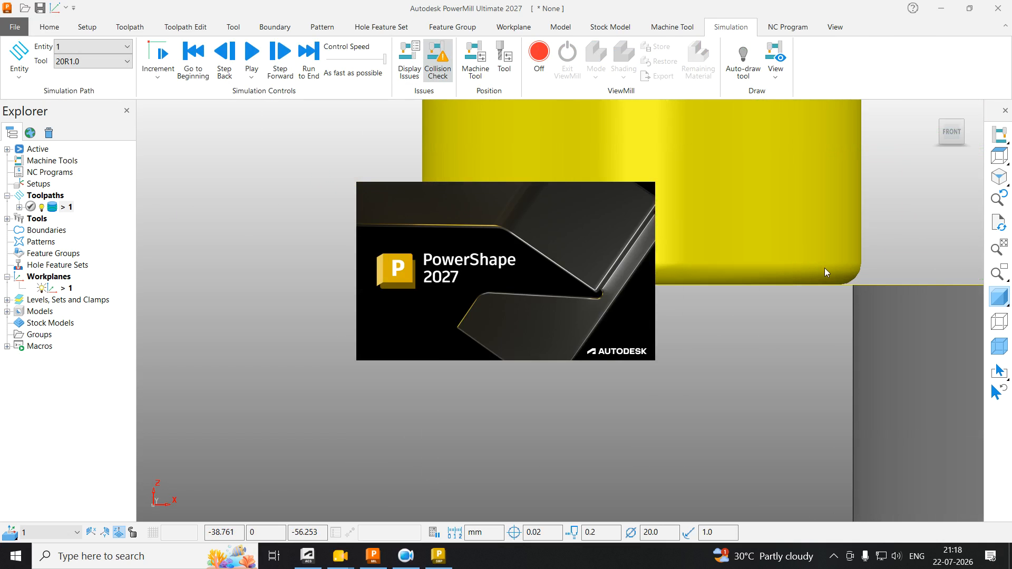
middle_drag(875, 277, 919, 330)
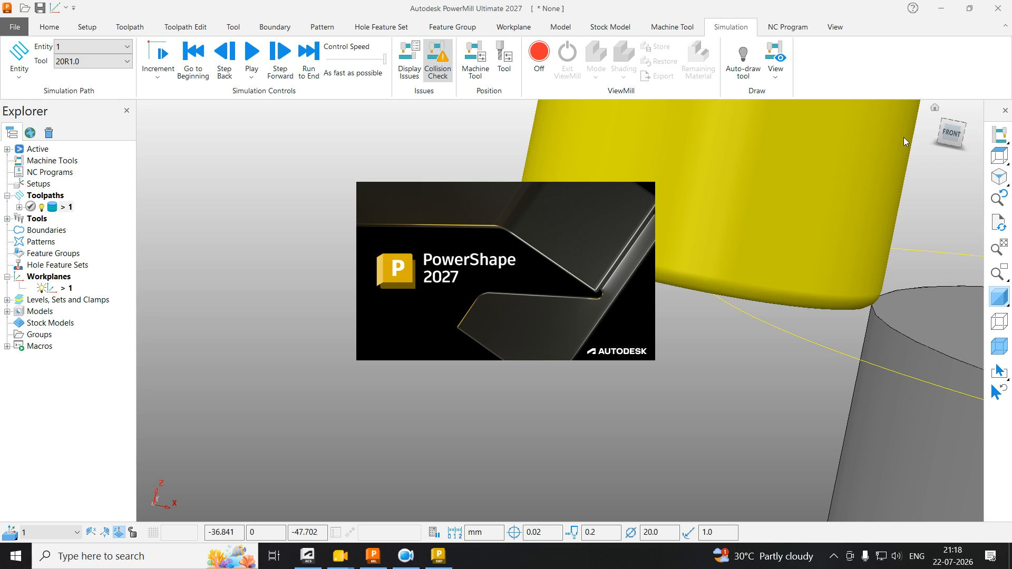
Step: Show the tip position of tool 20R1.0 relative to the active workplane, and check its Z value
click(481, 70)
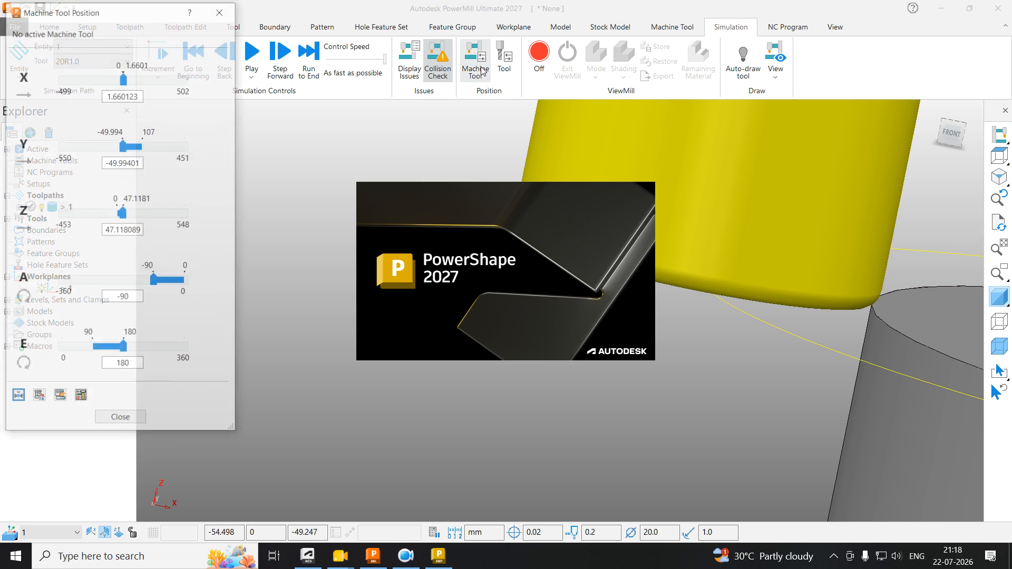
click(80, 398)
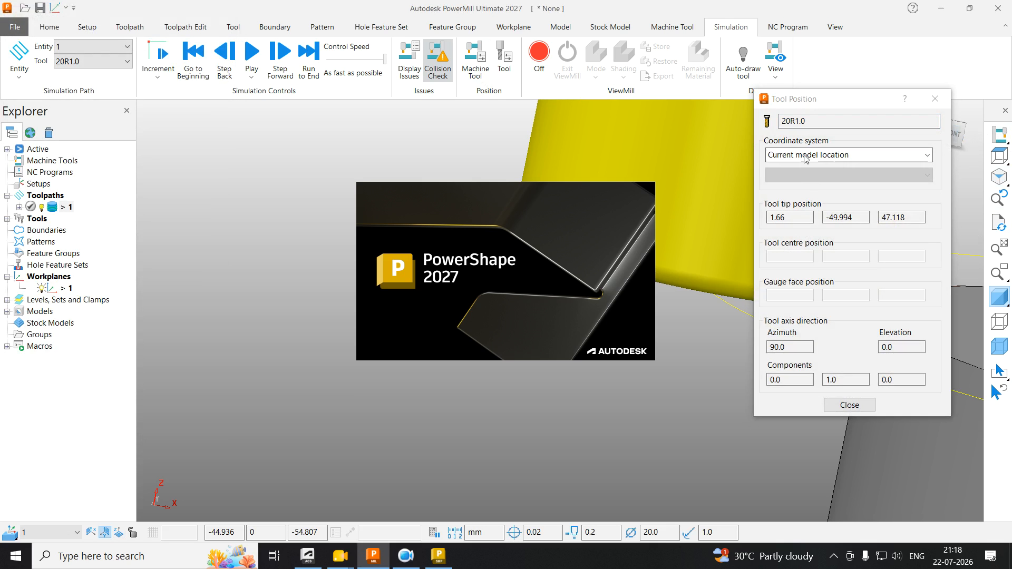
click(844, 154)
click(793, 216)
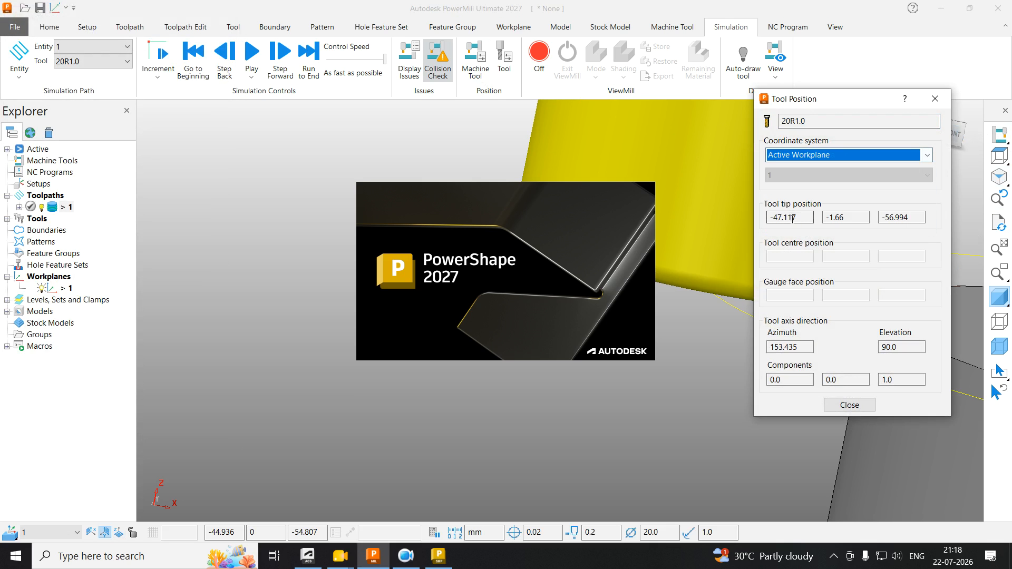
double_click(888, 221)
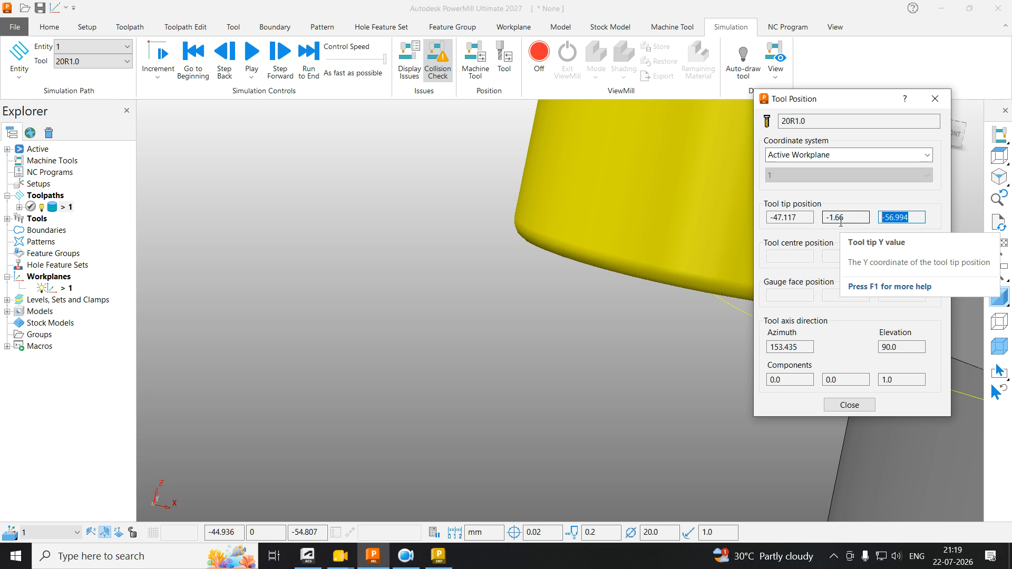
drag(855, 108, 421, 157)
Step: Check the Z limits of the shoulder's flat top face in the model properties
right_click(905, 320)
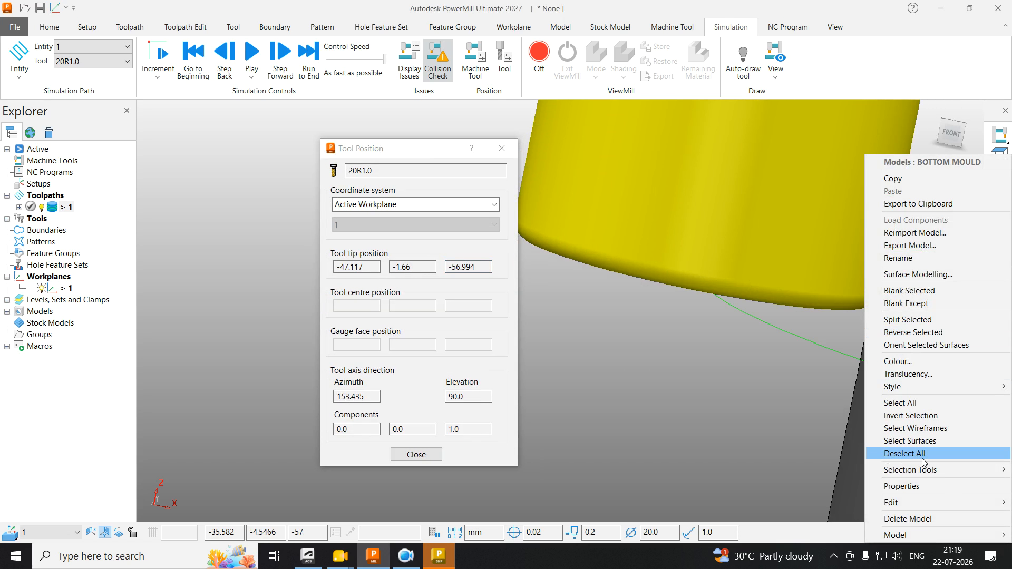
click(918, 486)
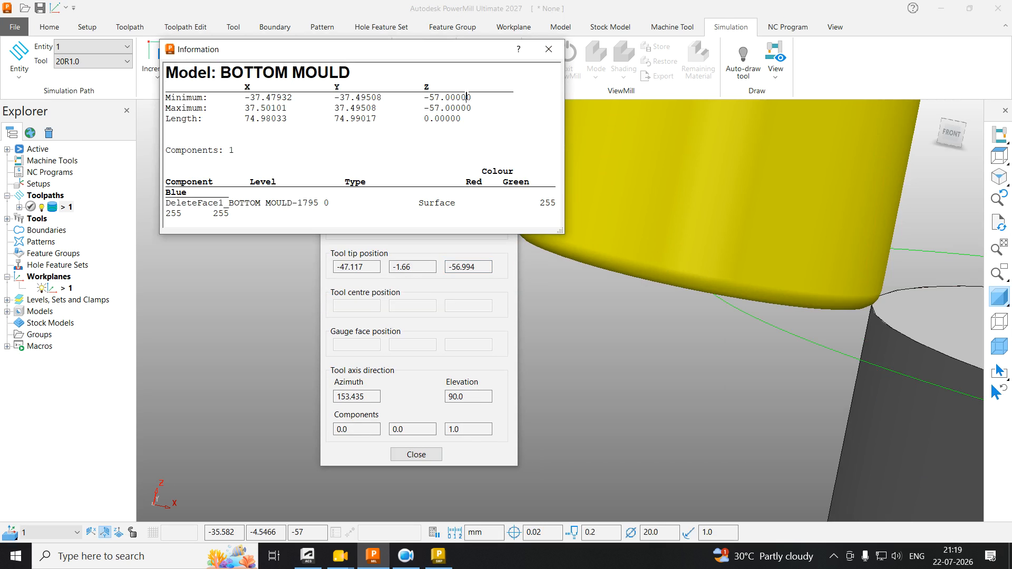
drag(467, 97, 397, 97)
click(548, 49)
scroll(627, 292, down, 5)
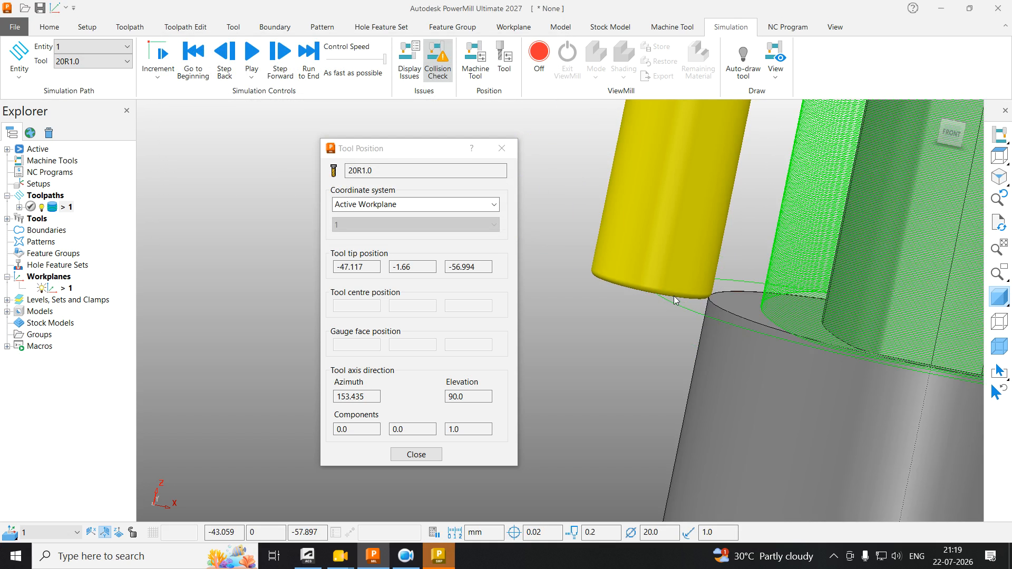
Step: Close the tool position read-out and try to delete the outer circular pass around the shoulder from toolpath 1
click(500, 148)
scroll(683, 300, up, 2)
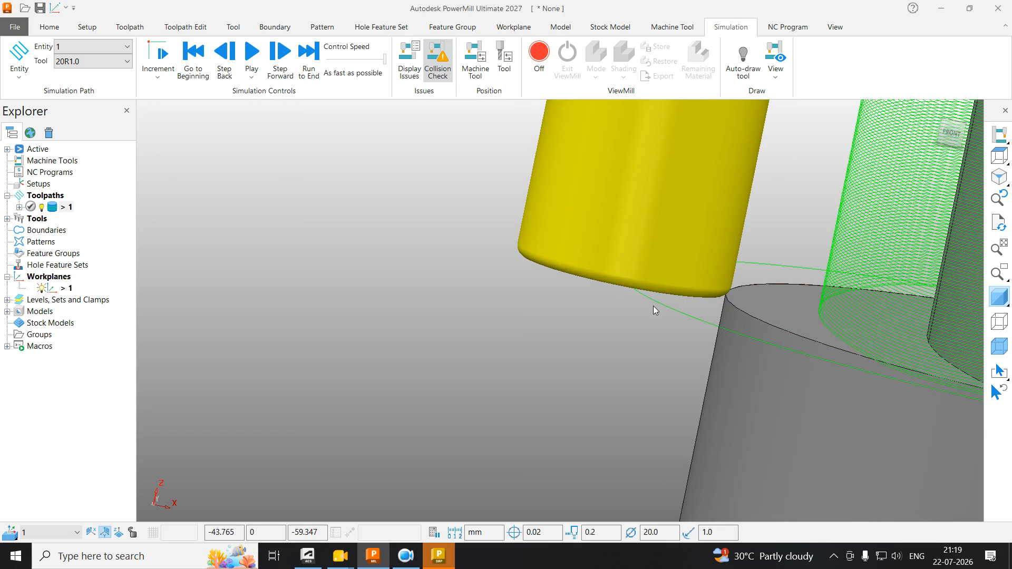
click(663, 302)
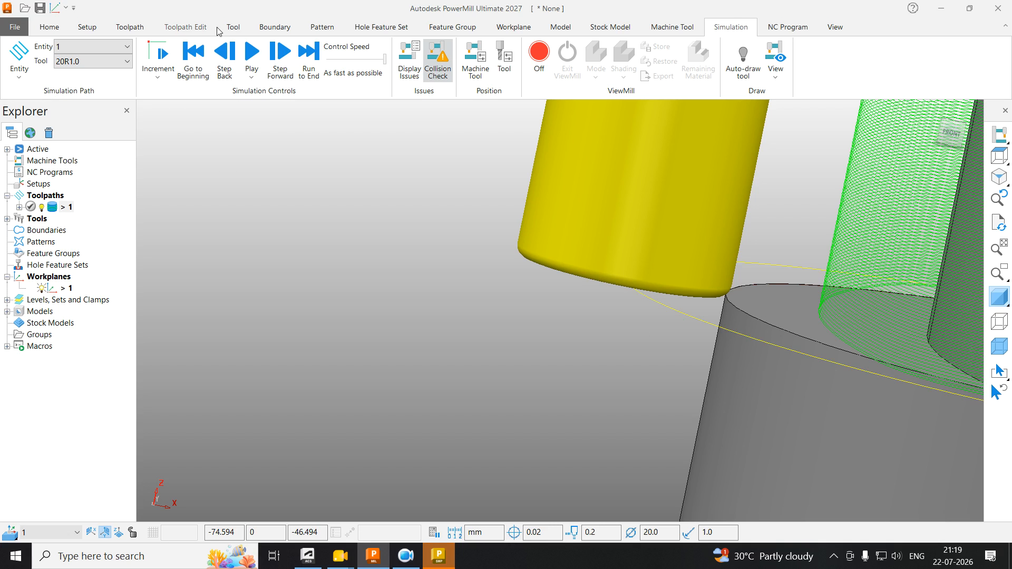
click(186, 26)
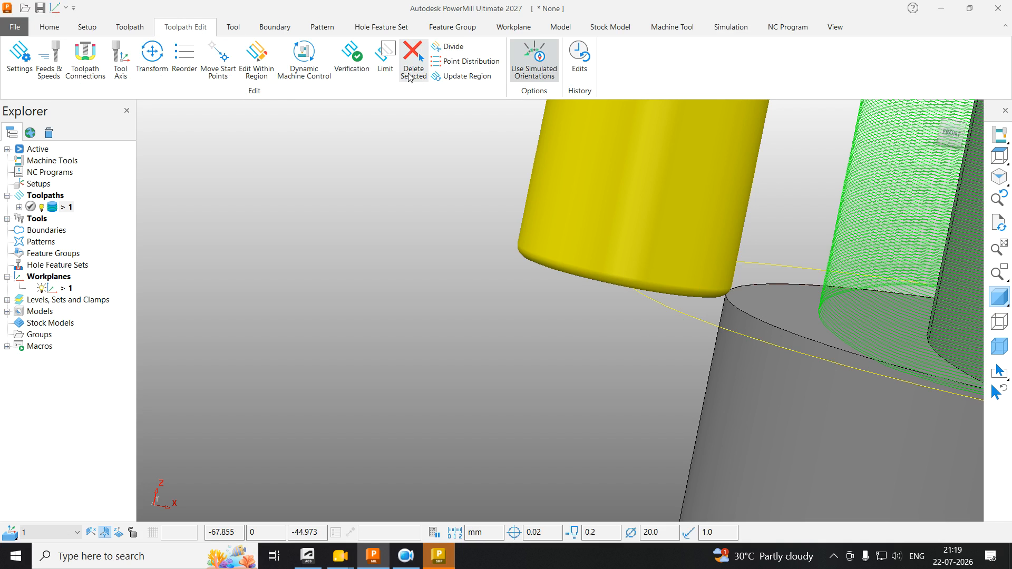
click(413, 61)
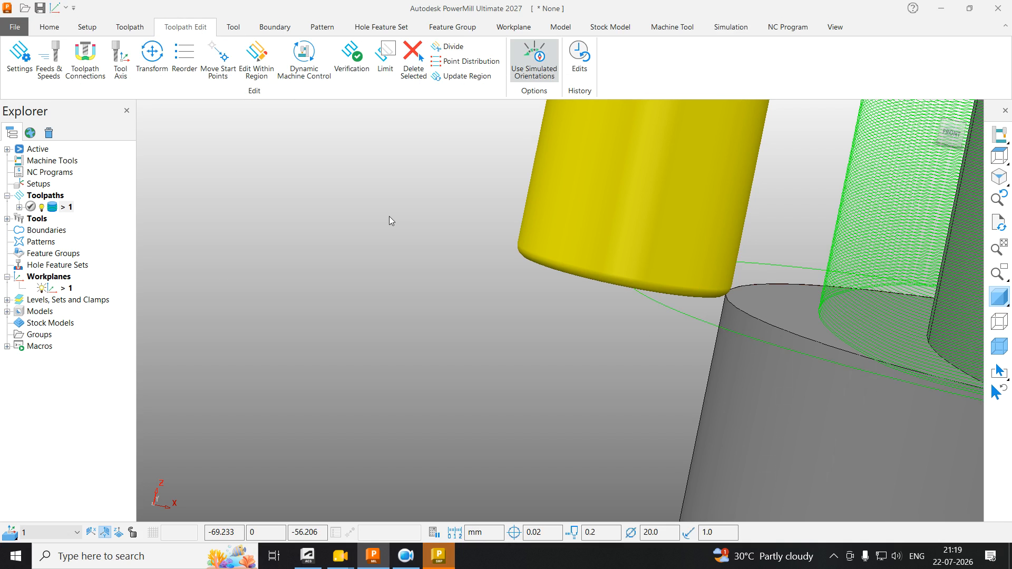
scroll(435, 267, down, 5)
middle_drag(435, 268, 385, 224)
scroll(444, 238, up, 5)
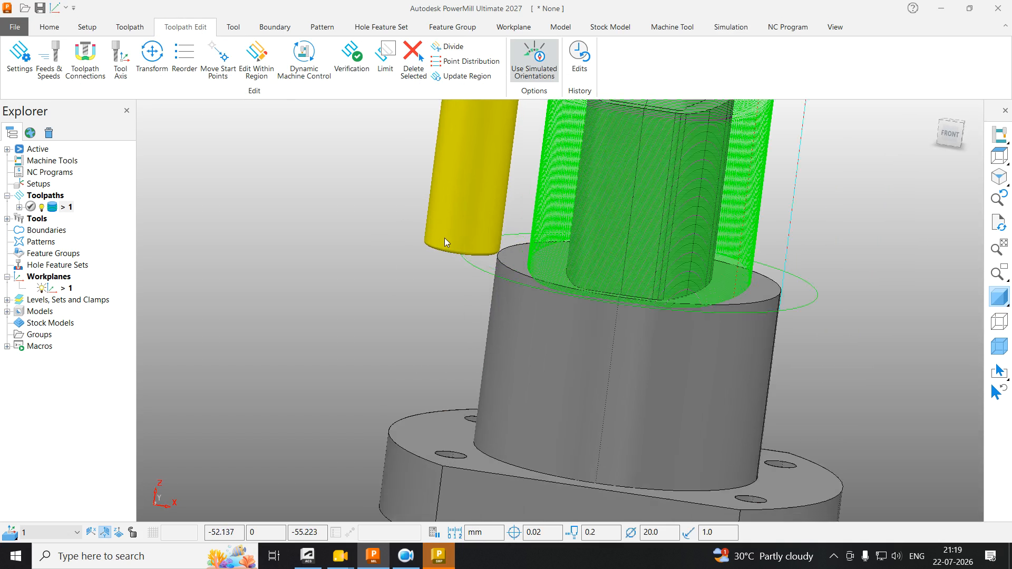
Step: Reselect the lowest circular pass beside the tool tip and try again to remove it from the toolpath
click(530, 325)
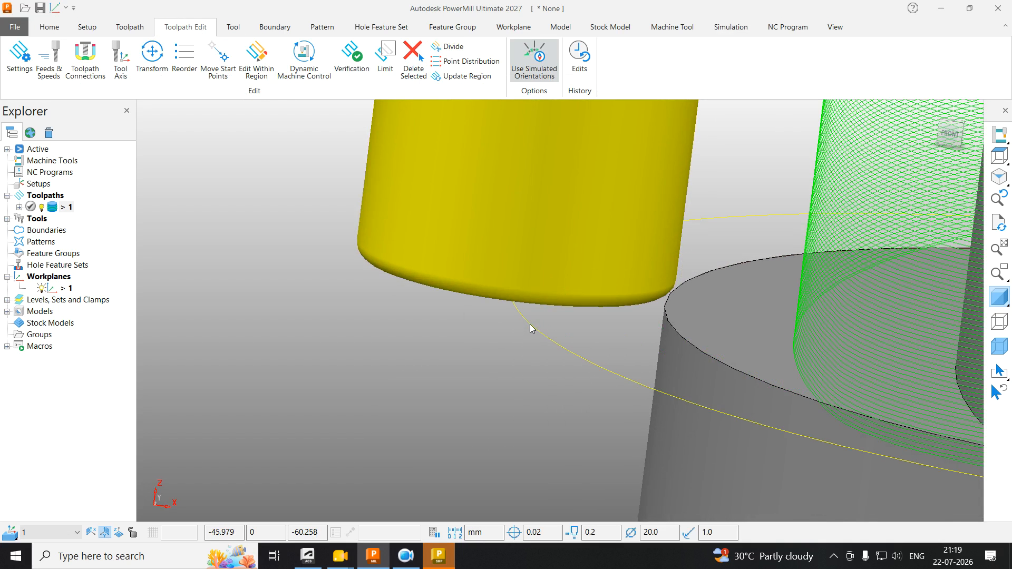
right_click(530, 324)
mouse_move(574, 478)
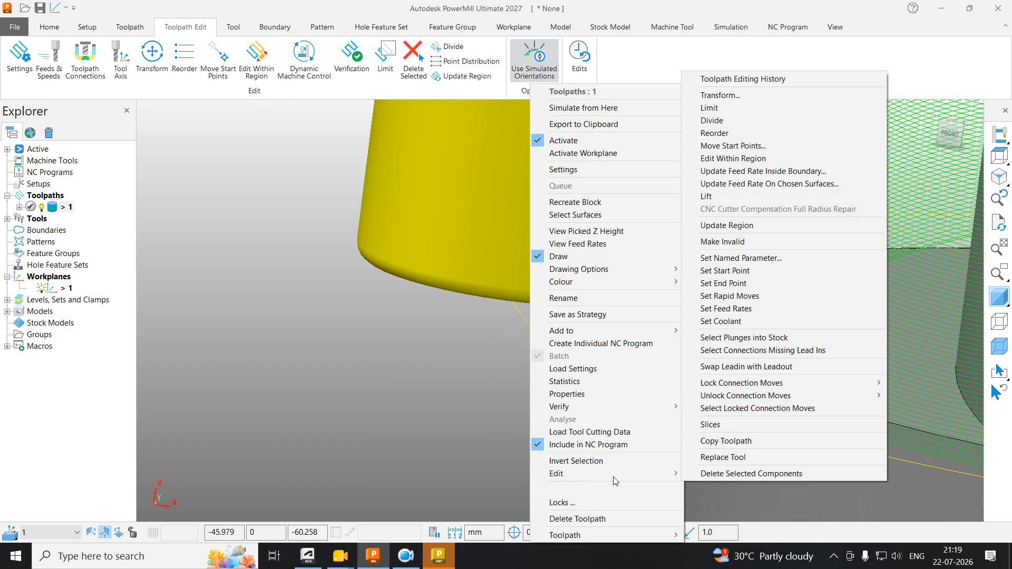
click(730, 474)
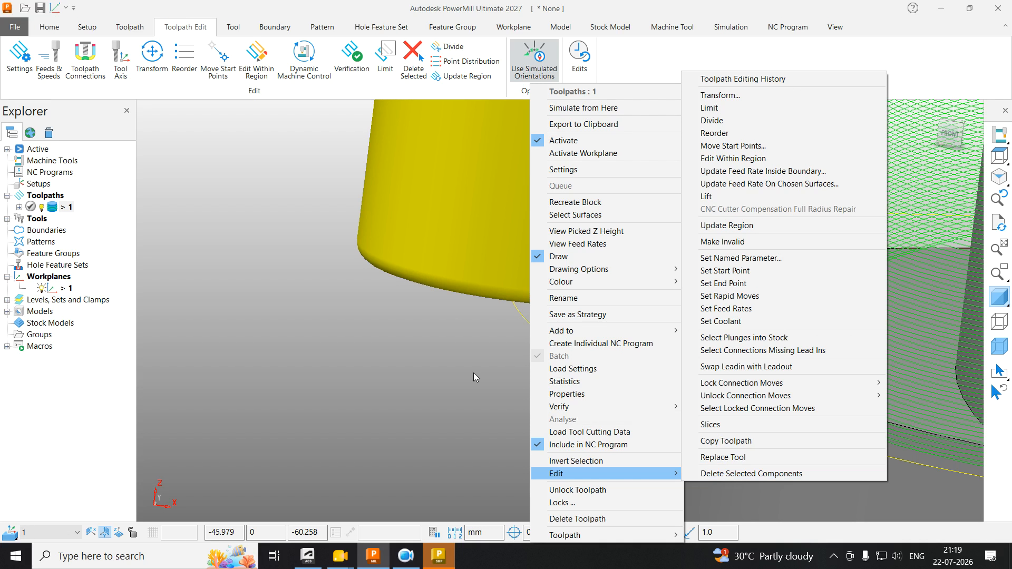
scroll(631, 302, down, 5)
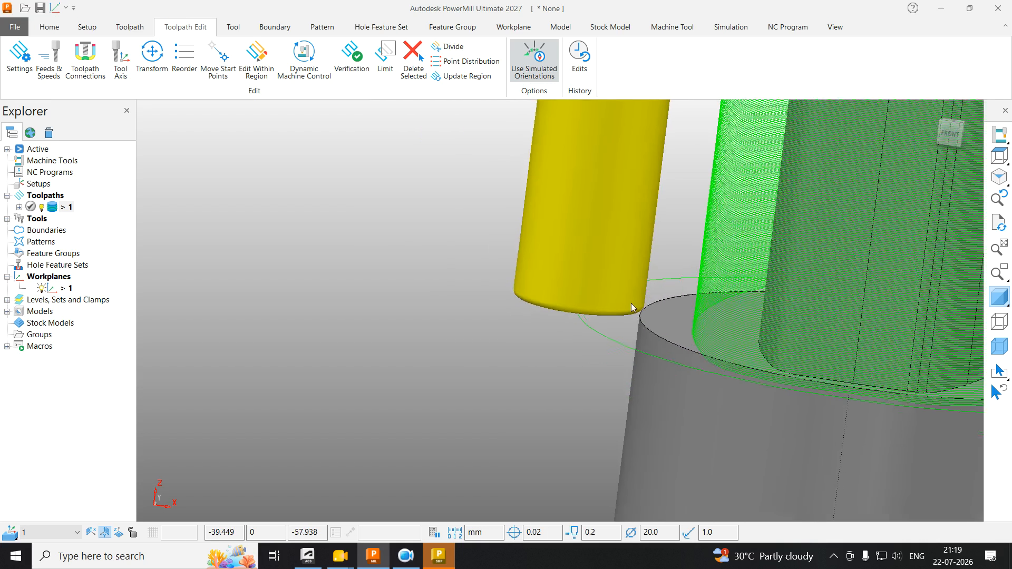
middle_drag(631, 303, 631, 325)
scroll(396, 254, down, 2)
scroll(396, 255, down, 1)
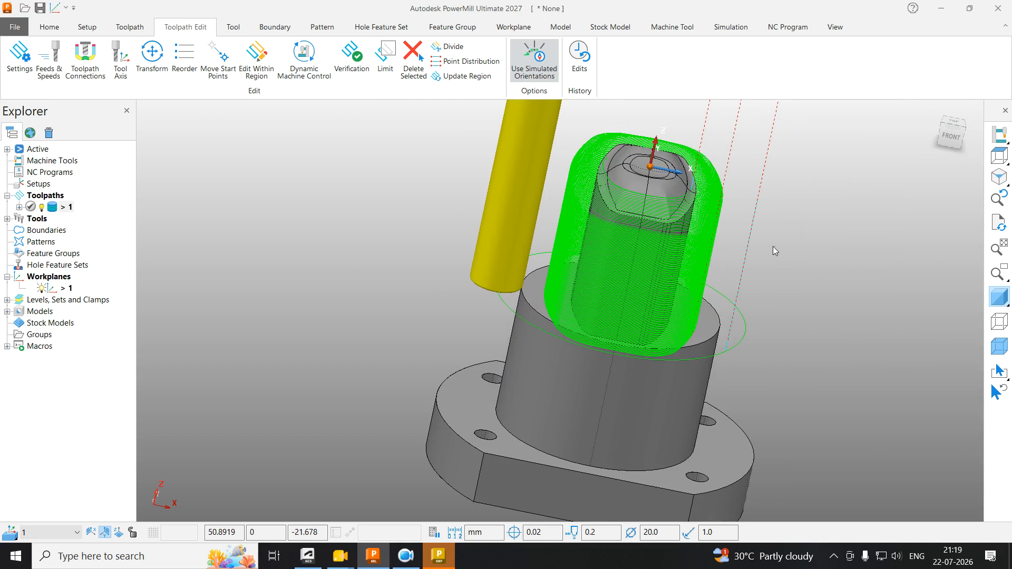
scroll(519, 296, up, 3)
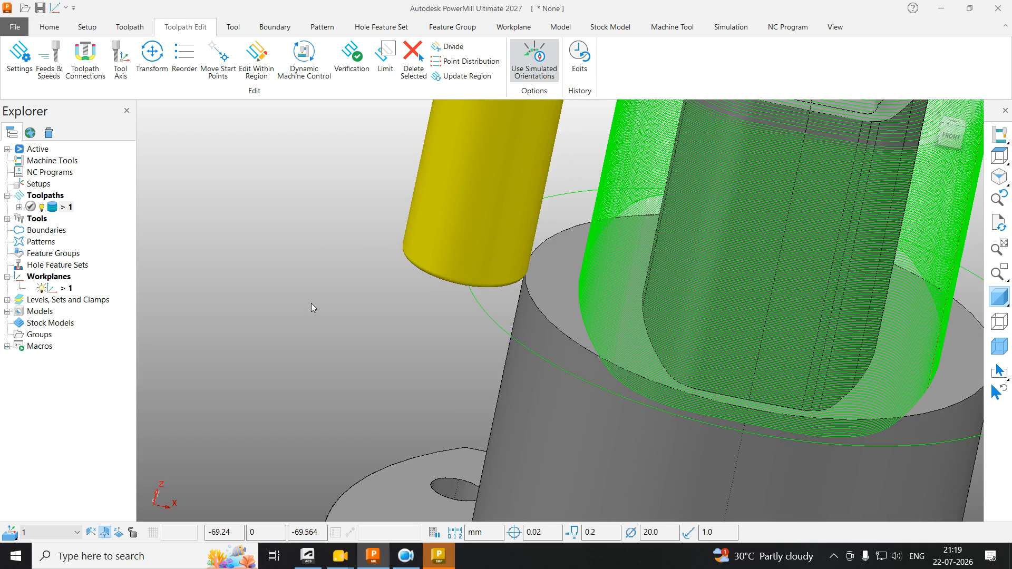
Step: Copy the shoulder's flat top face and paste it into PowerMill Modeling, declining the model recovery
click(539, 283)
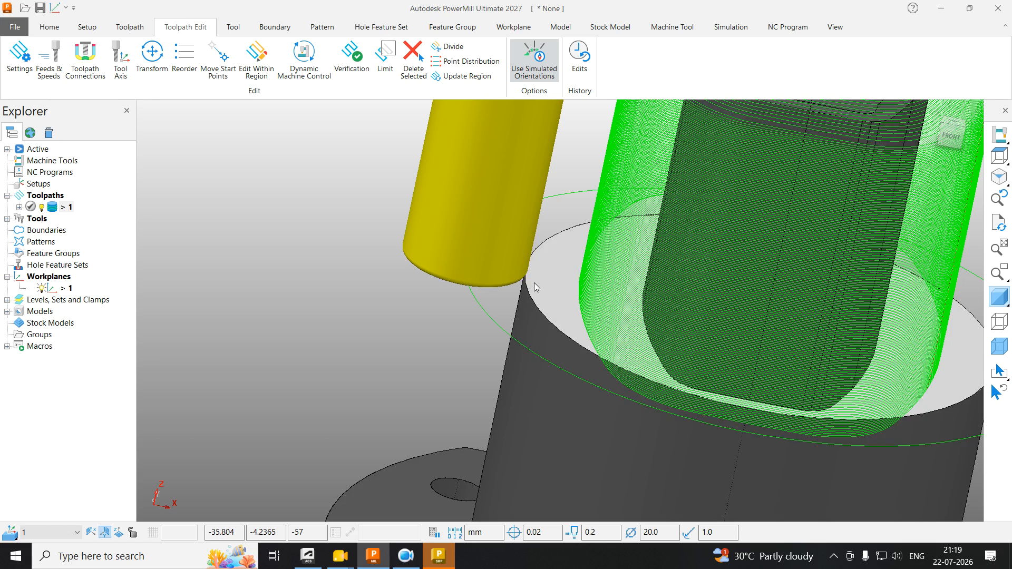
right_click(533, 282)
click(576, 182)
click(438, 555)
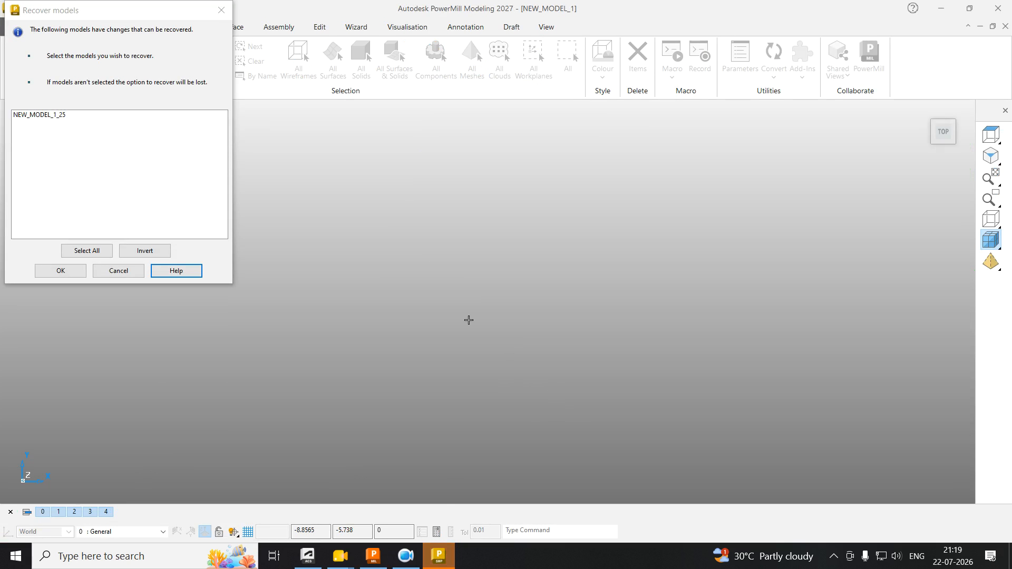
click(114, 271)
right_click(480, 194)
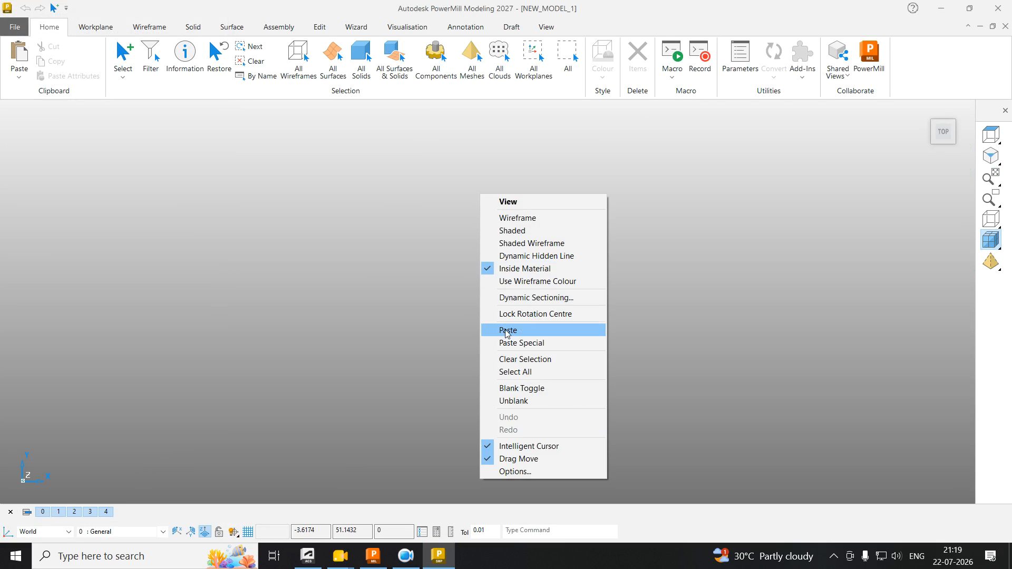
click(506, 330)
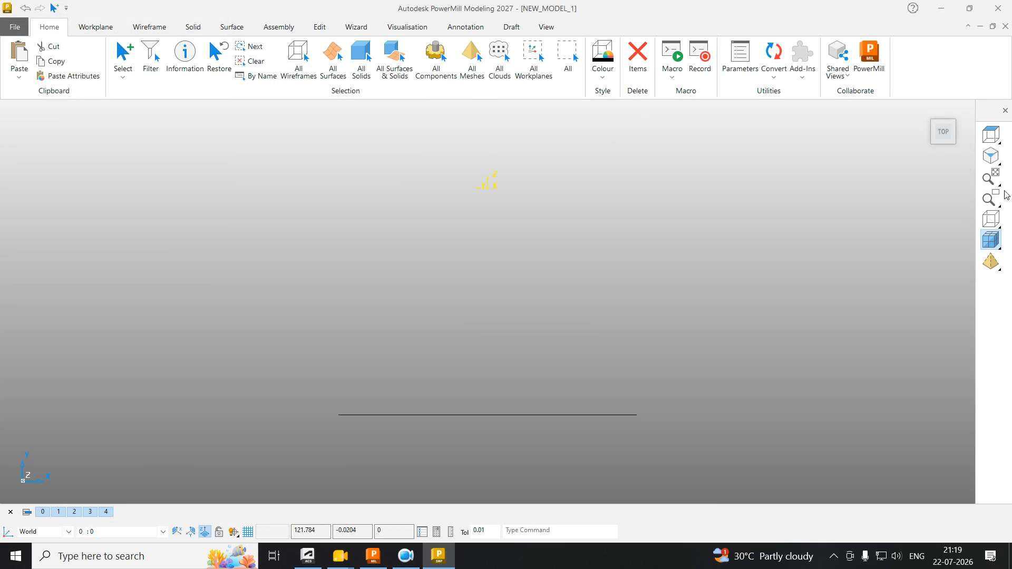
Step: Extend the outer circular edge of the pasted face by 10 mm at angle 0 along the curve normal
click(995, 139)
scroll(587, 213, up, 3)
middle_drag(587, 213, 618, 375)
scroll(619, 375, down, 4)
middle_drag(430, 224, 405, 241)
click(298, 300)
scroll(354, 436, up, 2)
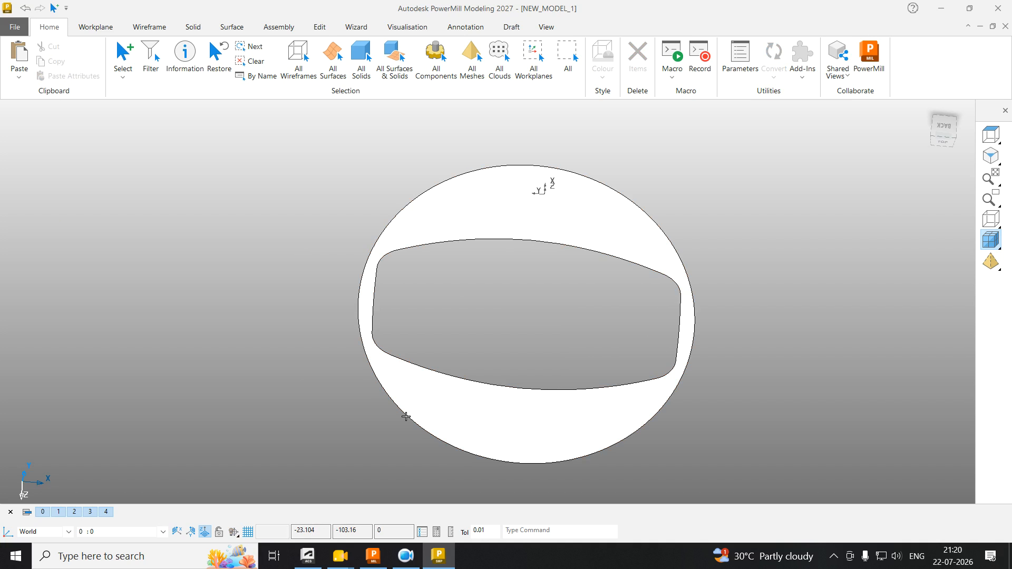
click(405, 416)
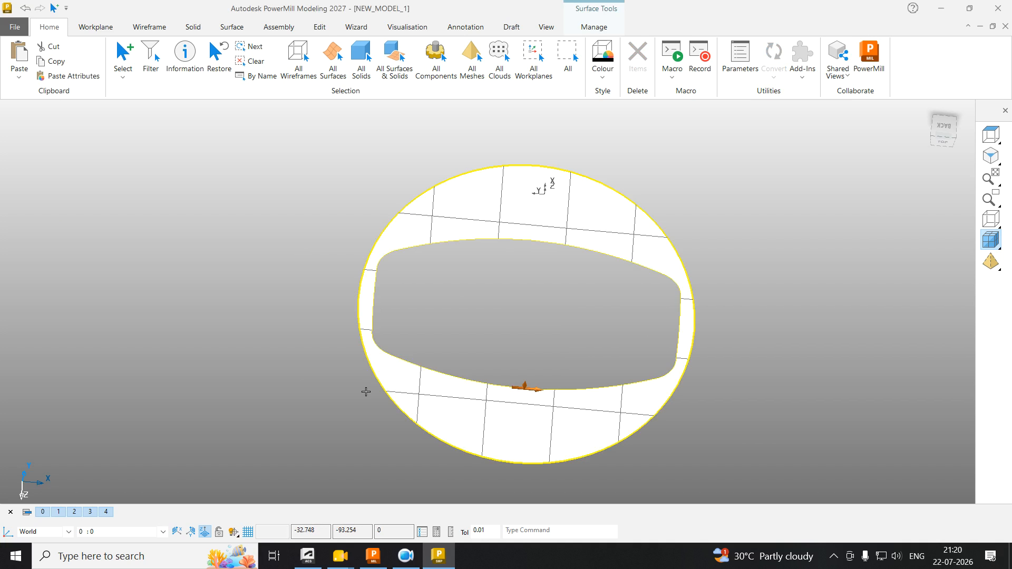
click(227, 29)
click(403, 69)
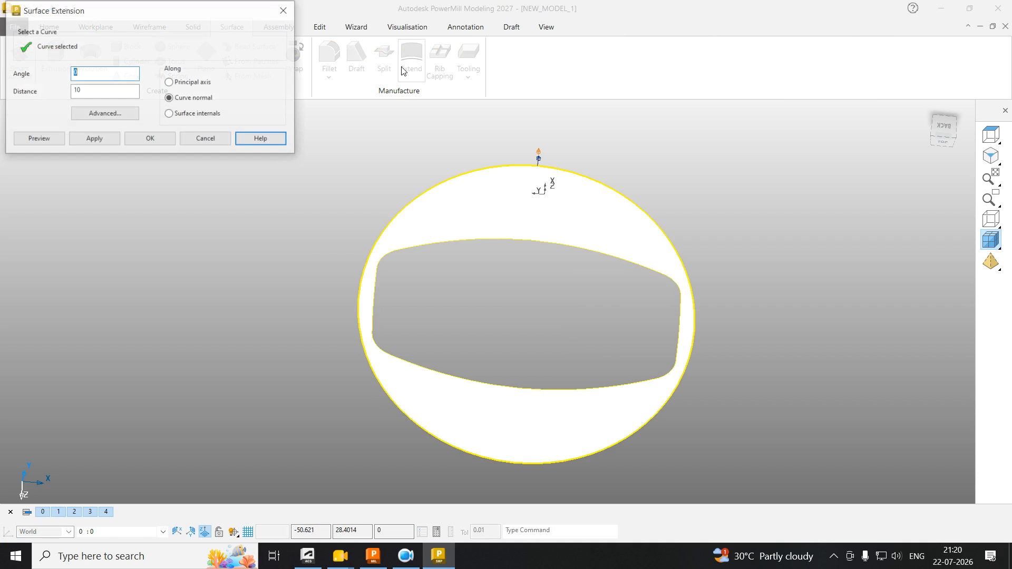
click(48, 140)
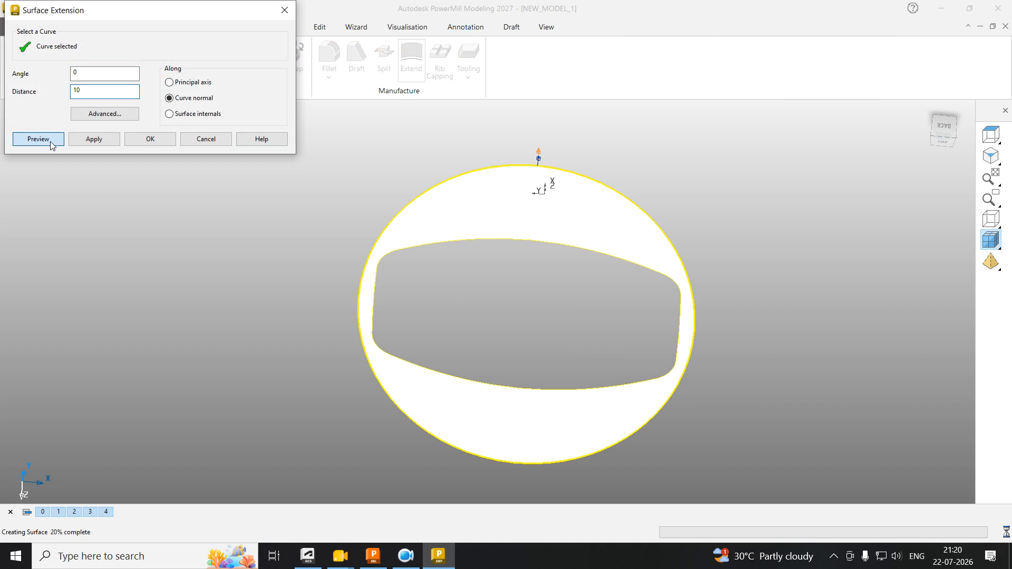
middle_drag(580, 302, 83, 184)
click(94, 138)
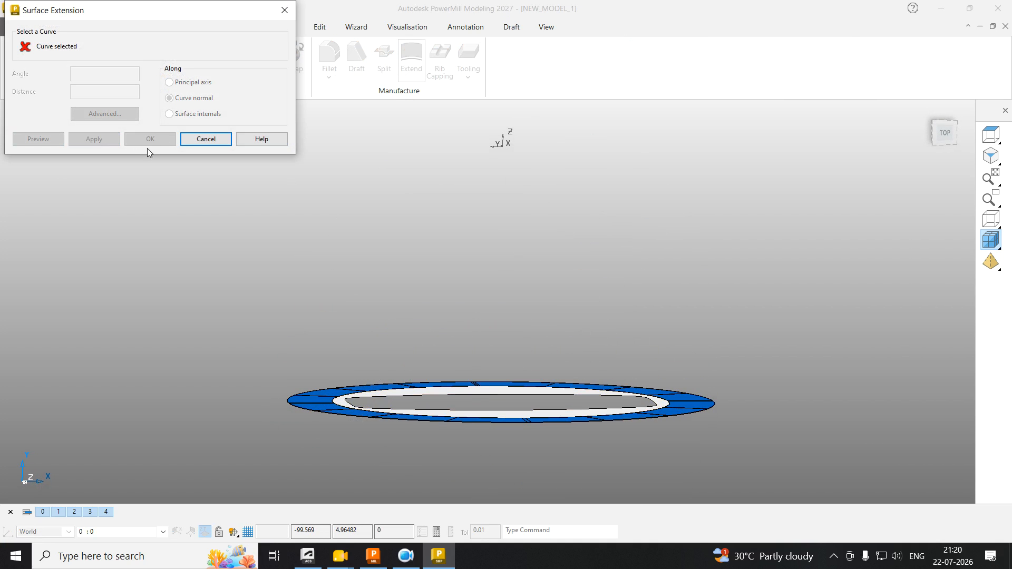
click(204, 139)
Step: Copy the ring-shaped extension surface and switch back to PowerMill Ultimate
middle_drag(527, 294, 615, 359)
click(615, 358)
right_click(614, 358)
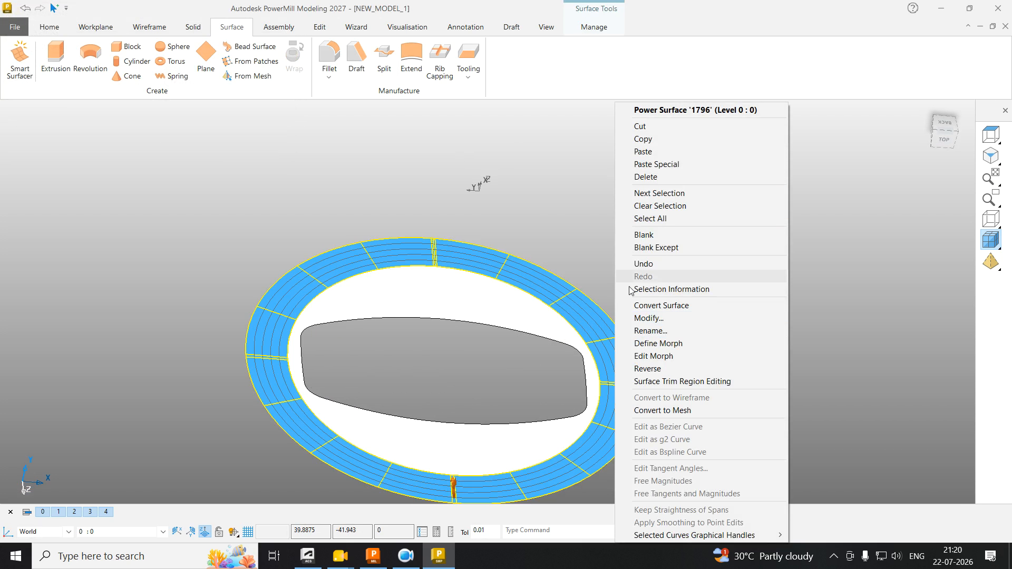
click(638, 139)
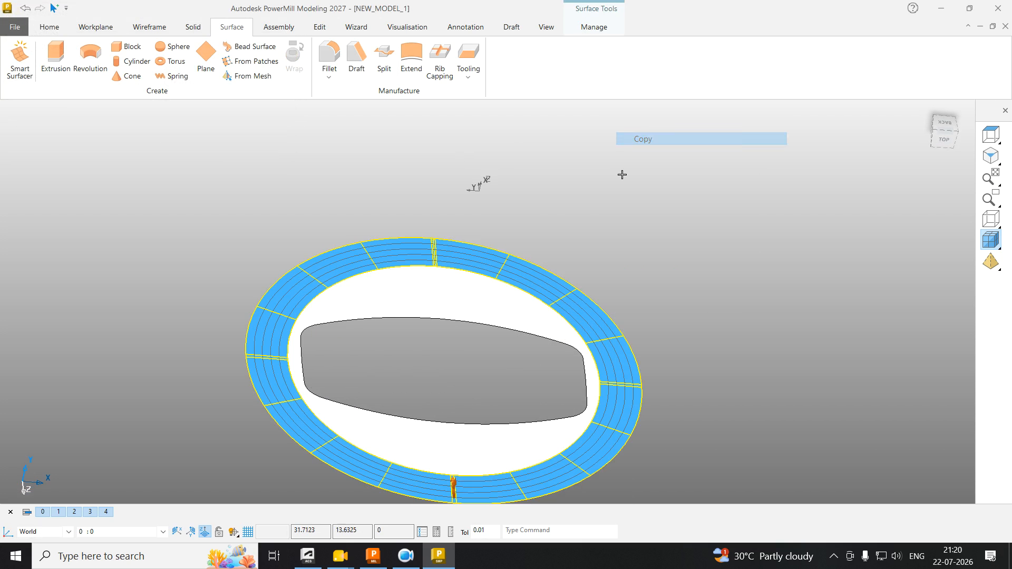
click(373, 555)
right_click(552, 290)
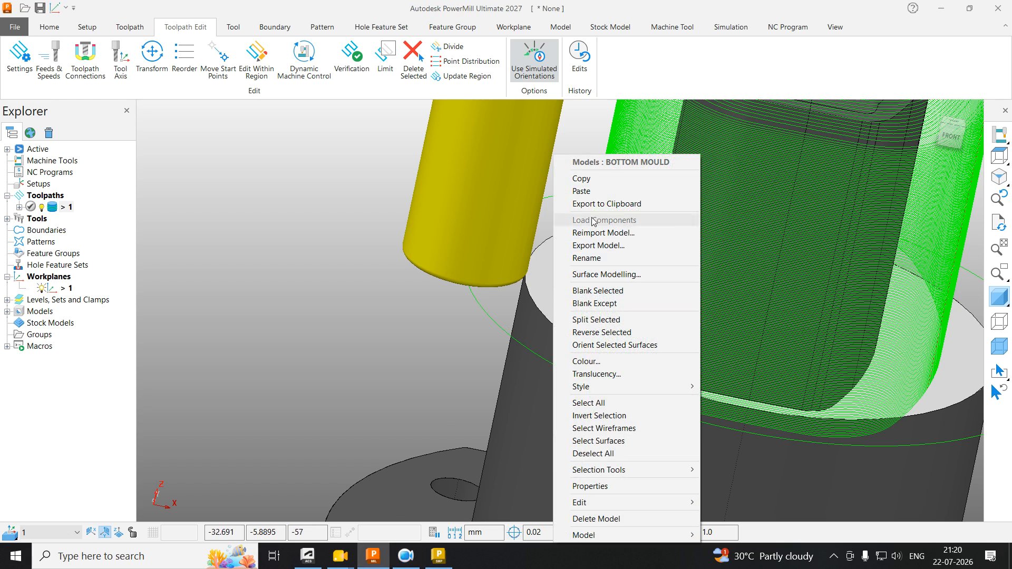
click(485, 226)
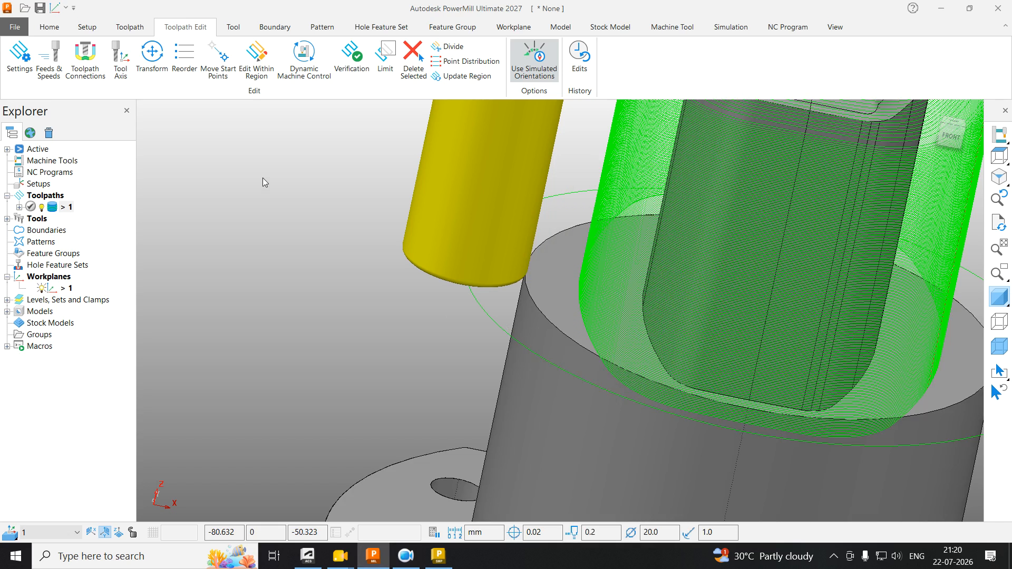
right_click(262, 200)
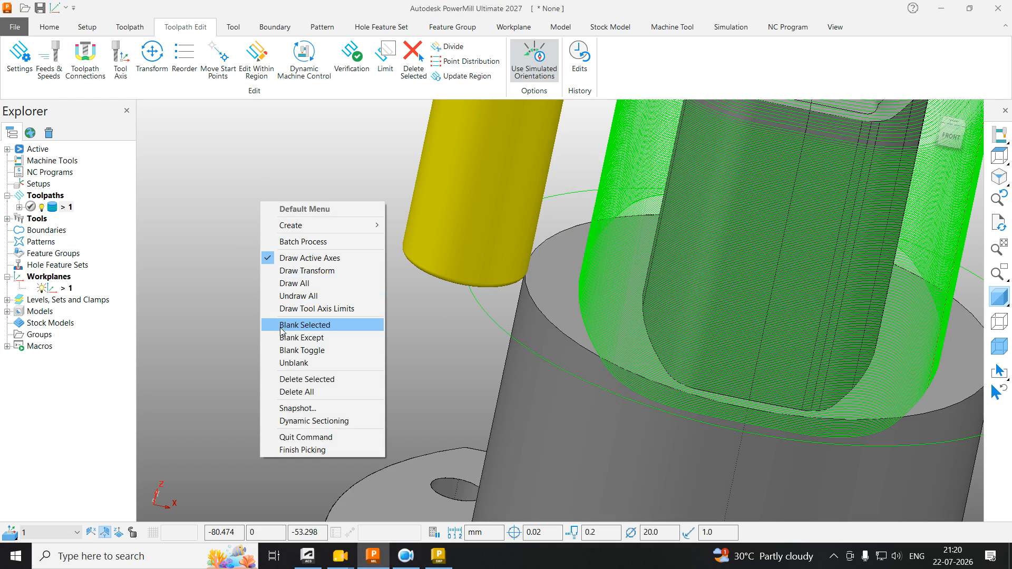
click(183, 213)
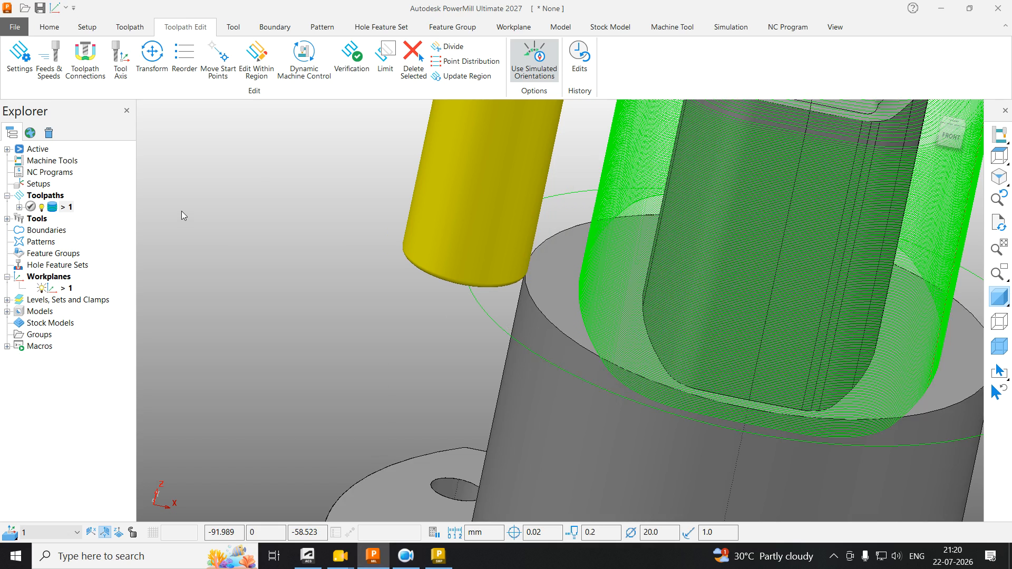
right_click(536, 283)
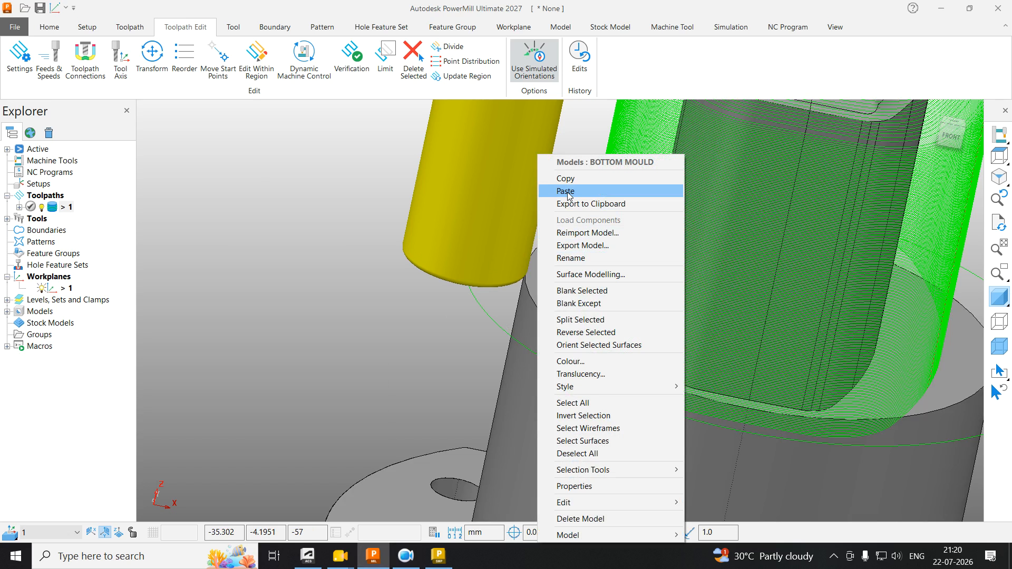
click(282, 254)
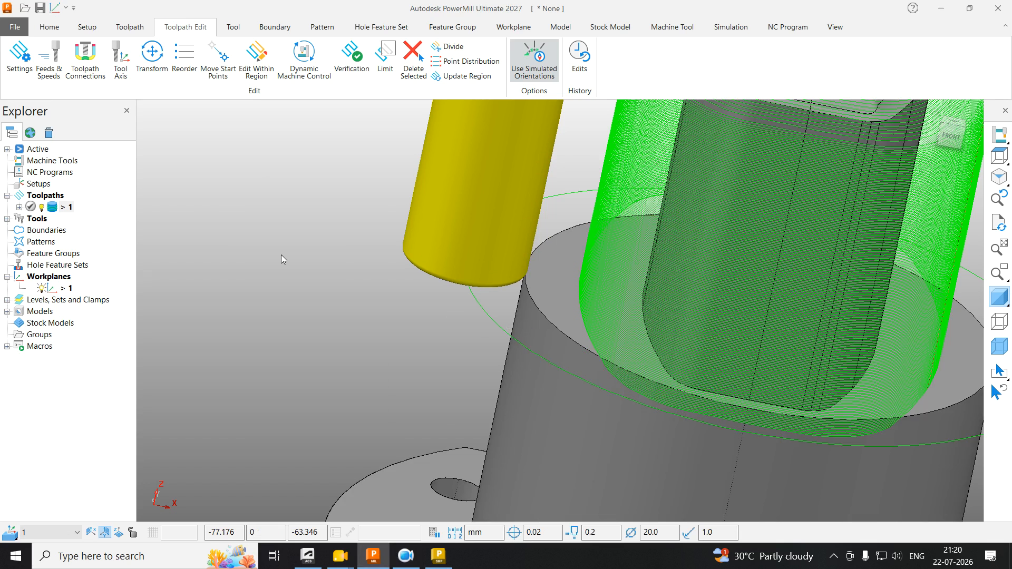
Step: Paste the copied ring surface as a new model around the shoulder of the bottom mould
click(7, 312)
right_click(42, 311)
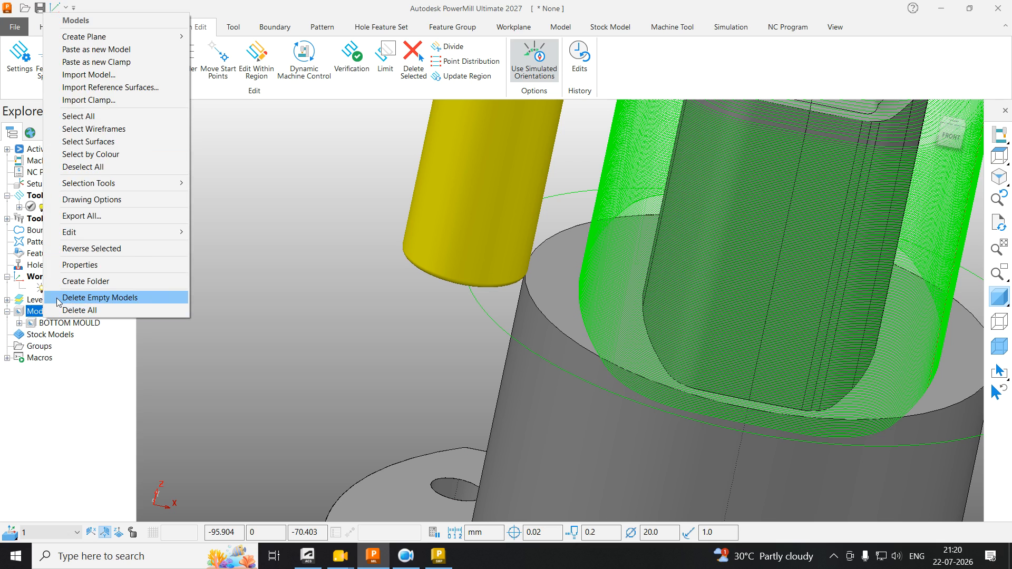
scroll(477, 343, down, 5)
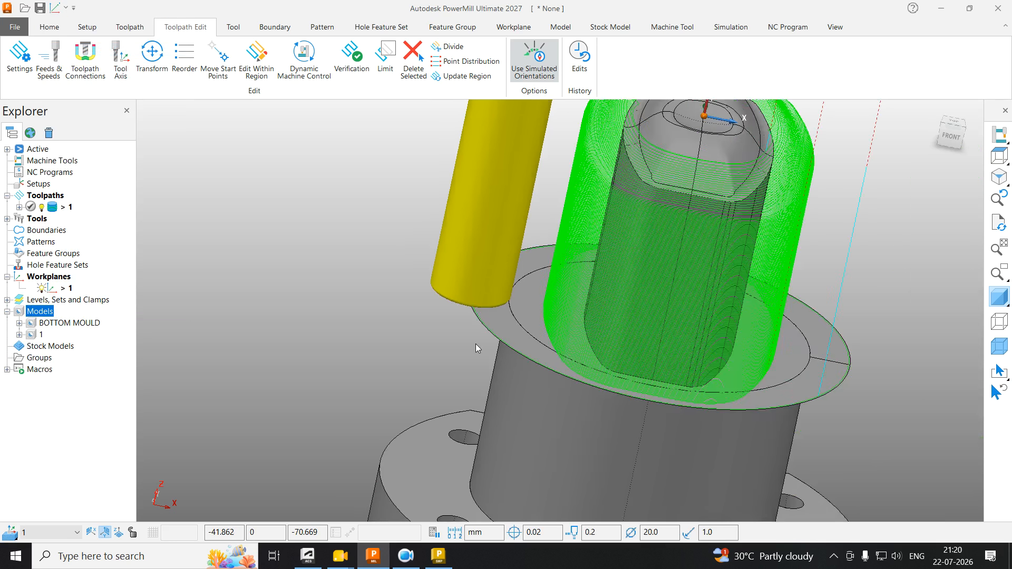
middle_drag(475, 344, 318, 295)
scroll(759, 363, up, 2)
scroll(759, 362, down, 2)
middle_drag(759, 362, 762, 319)
Step: Reopen the Constant Z finishing settings of toolpath 1 and unlock them for editing
right_click(52, 207)
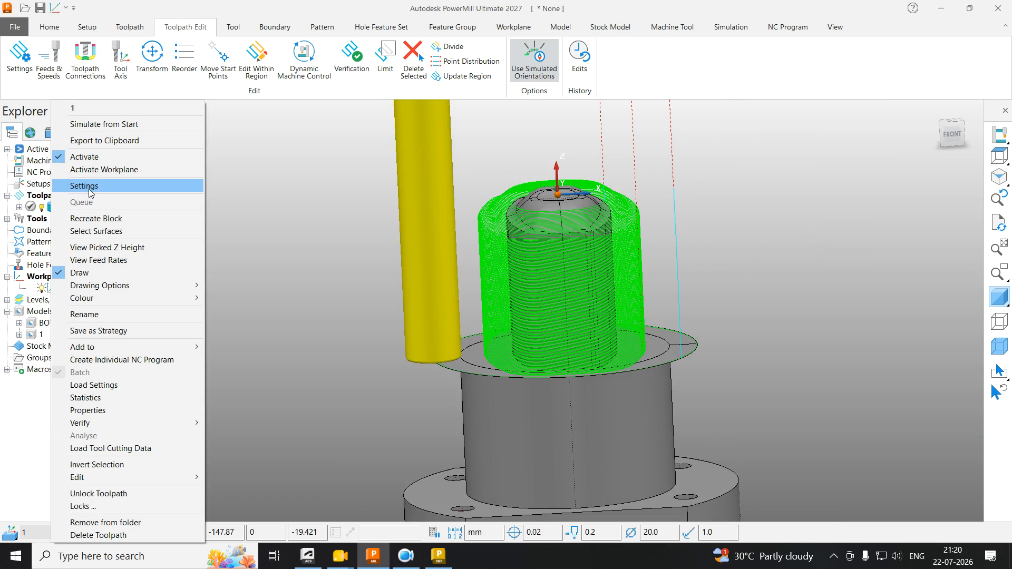
click(87, 188)
click(68, 57)
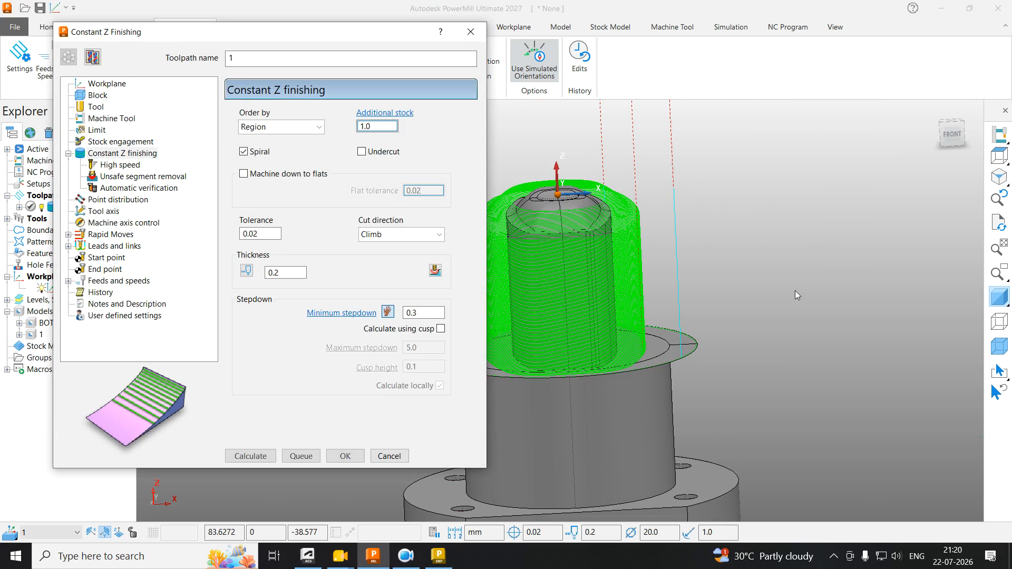
scroll(699, 362, down, 2)
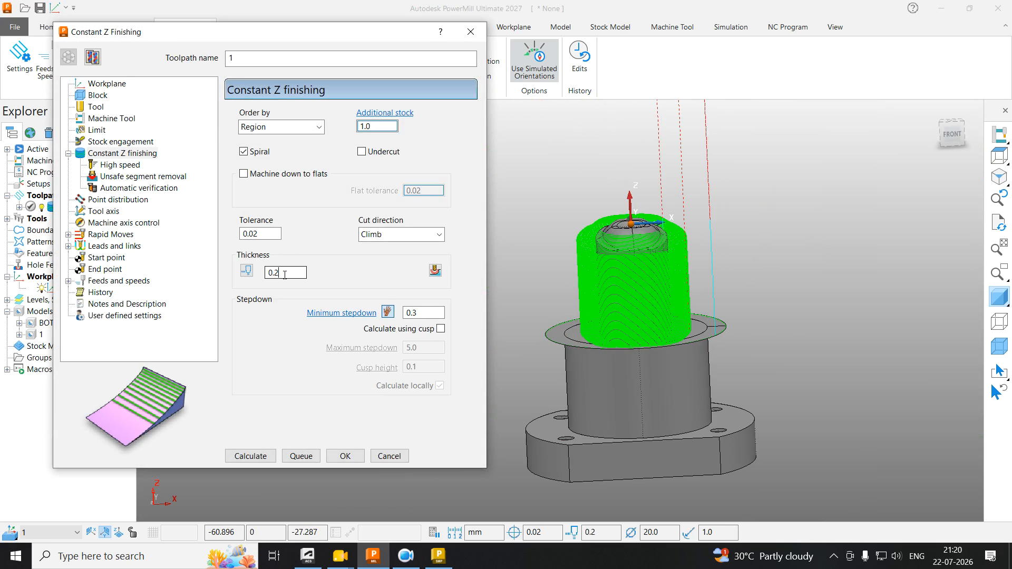
Step: Check the minimum stepdown of toolpath 1, along with its cutting feed rate and spindle speed
click(428, 313)
click(145, 283)
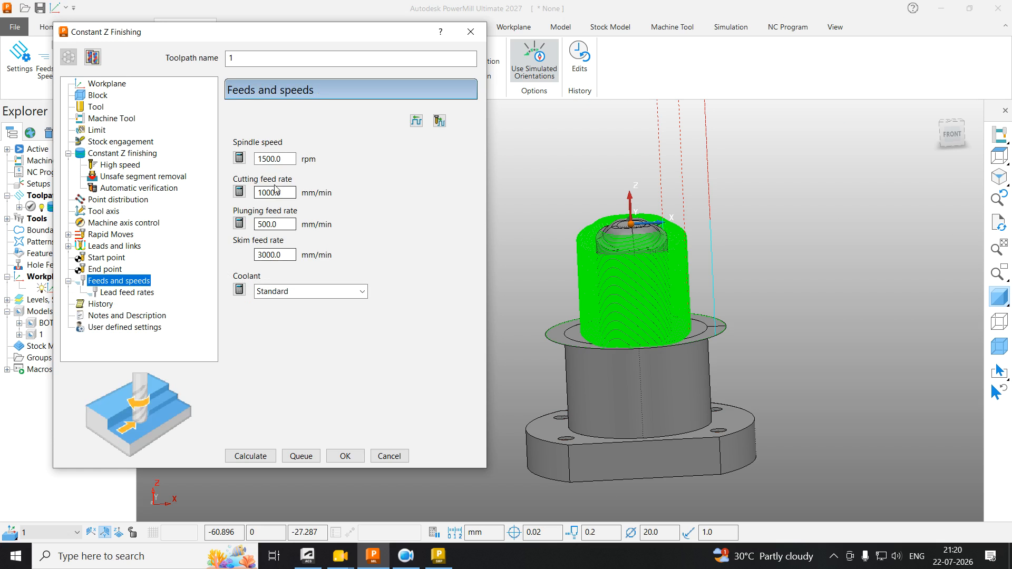
drag(291, 193, 195, 199)
double_click(274, 159)
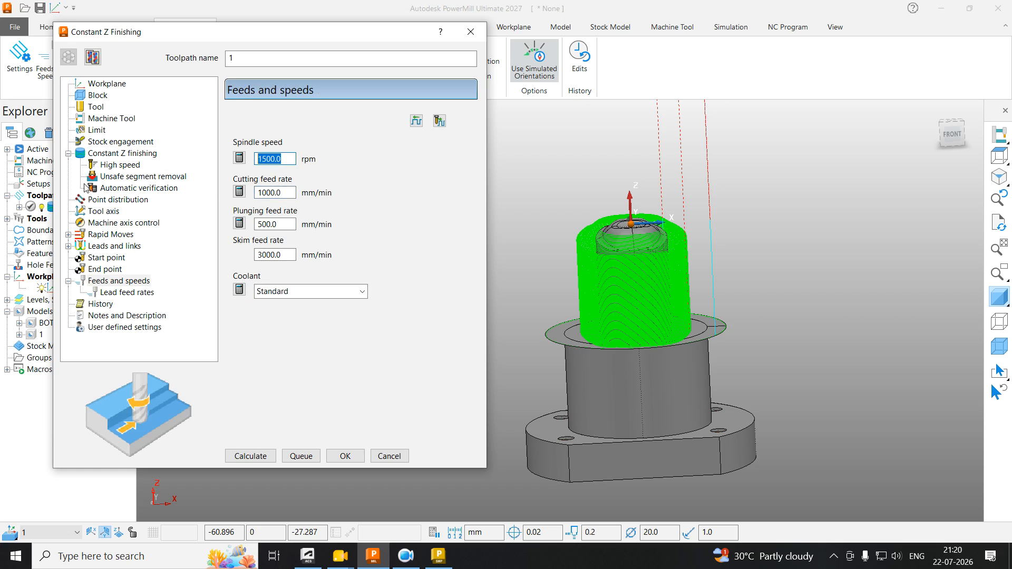
Step: Set toolpath 1's spindle speed to 2500 rpm and cutting feed rate to 3000 mm/min, and recalculate it
text(500)
key(Tab)
key(Tab)
text(3)
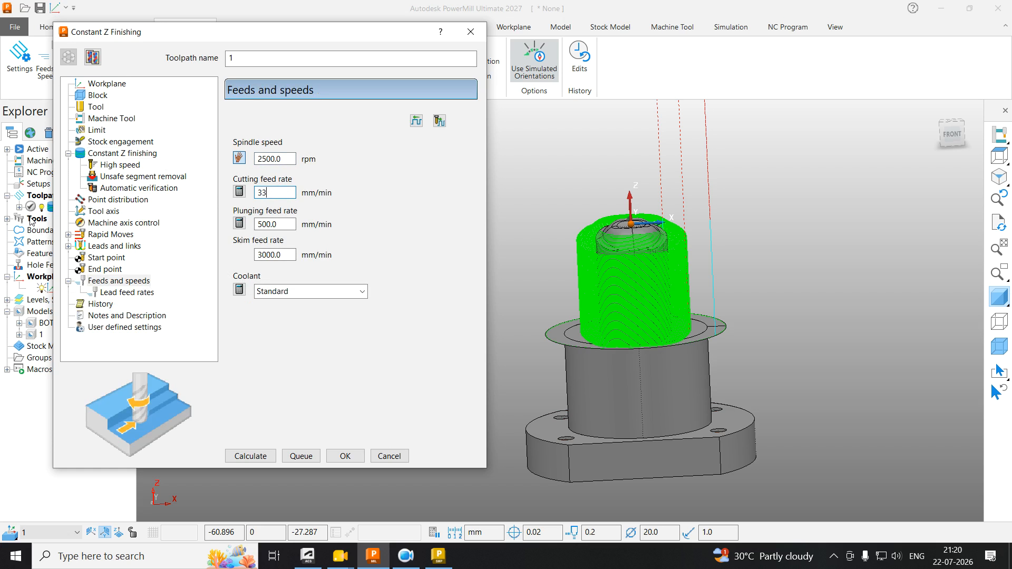
text(000)
key(Return)
click(234, 456)
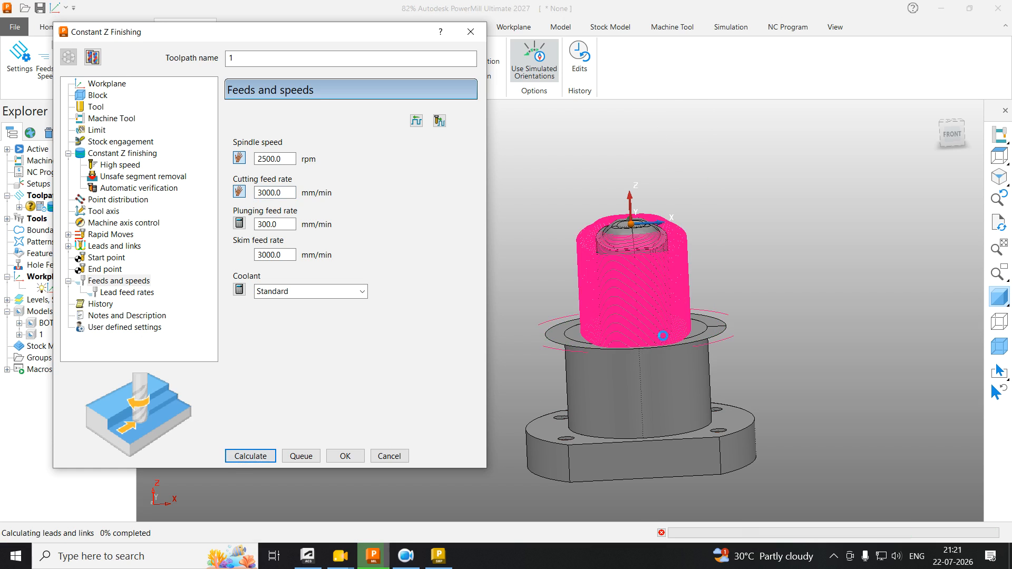
Step: Inspect the recalculated Constant Z toolpath around the core from several angles and close its settings
middle_drag(664, 340, 847, 302)
drag(847, 302, 846, 298)
scroll(777, 214, up, 3)
scroll(738, 274, down, 2)
middle_drag(735, 322, 630, 360)
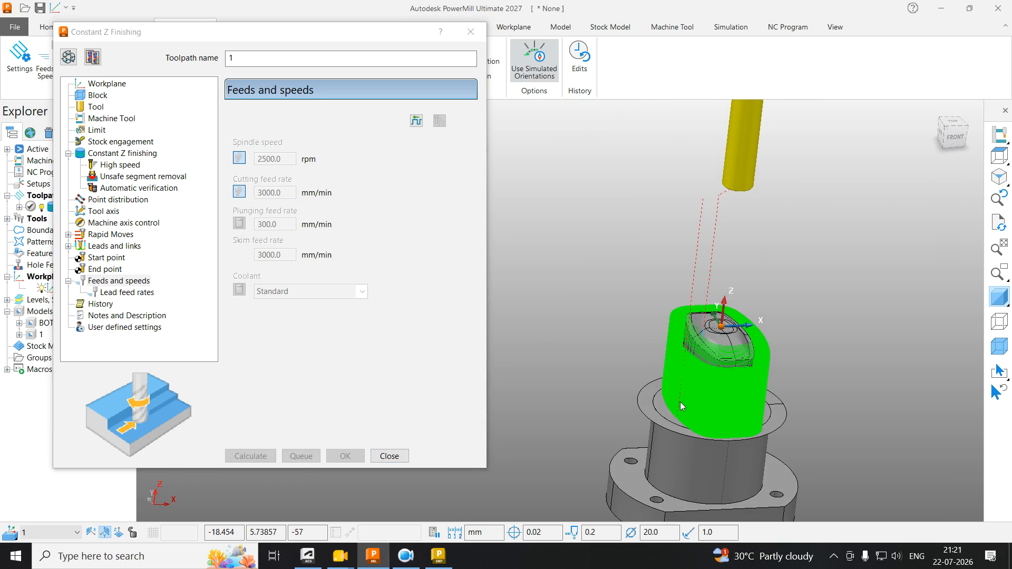
click(469, 33)
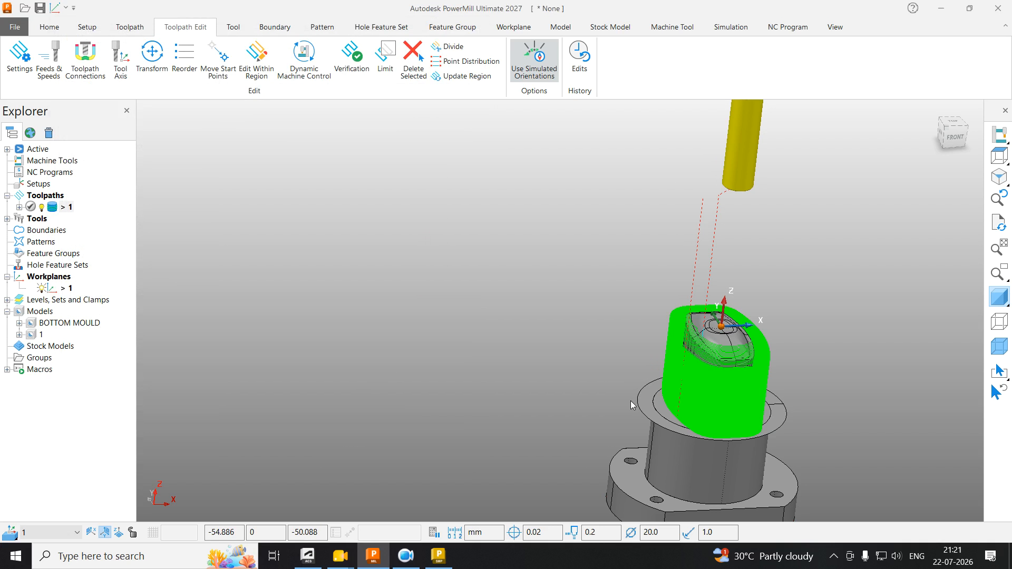
scroll(663, 412, up, 5)
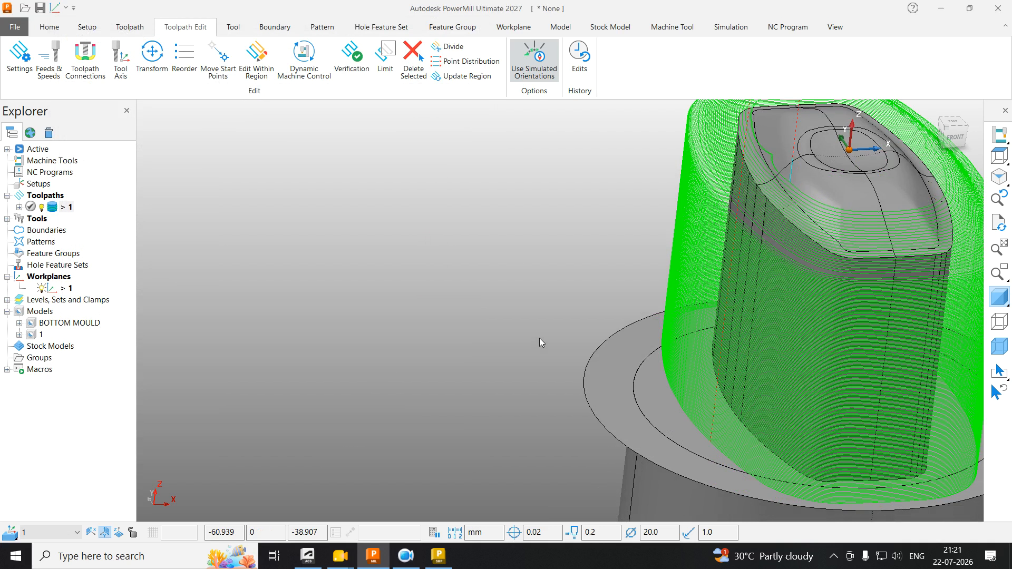
scroll(539, 342, down, 8)
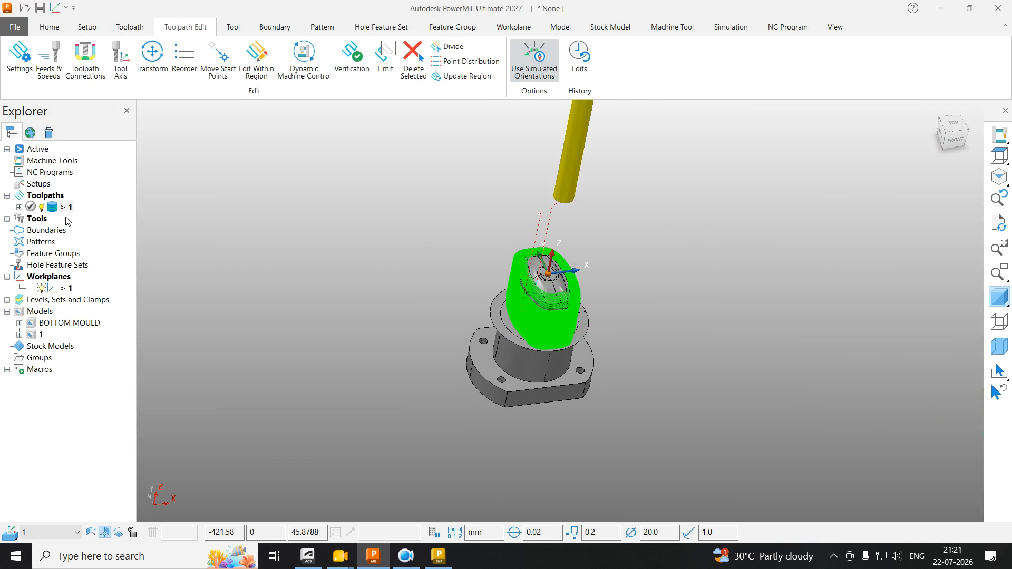
Step: Simulate toolpath 1 from its start with the playback speed reduced to 6.0 x feed rate
right_click(67, 210)
click(106, 124)
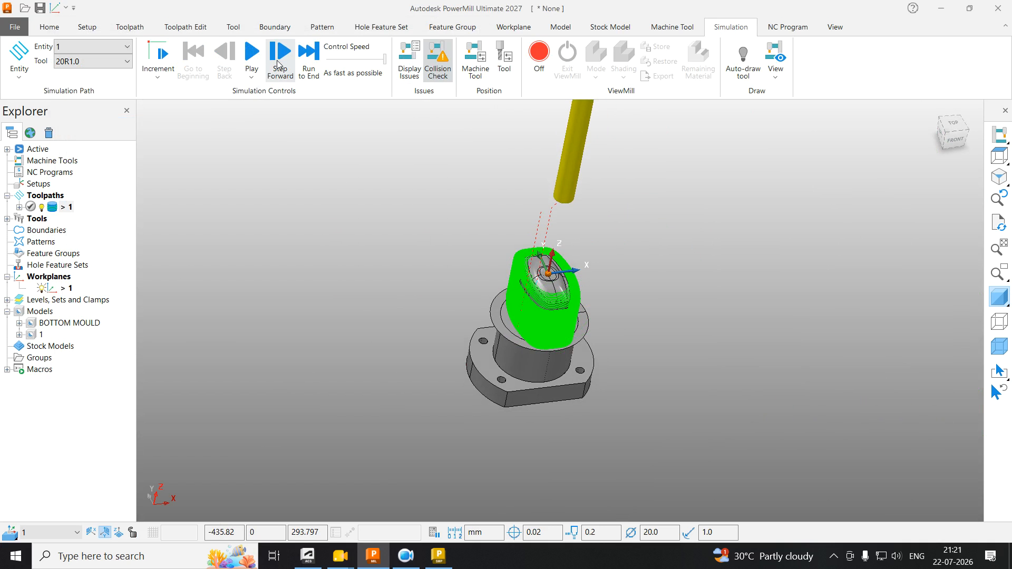
click(334, 59)
click(252, 53)
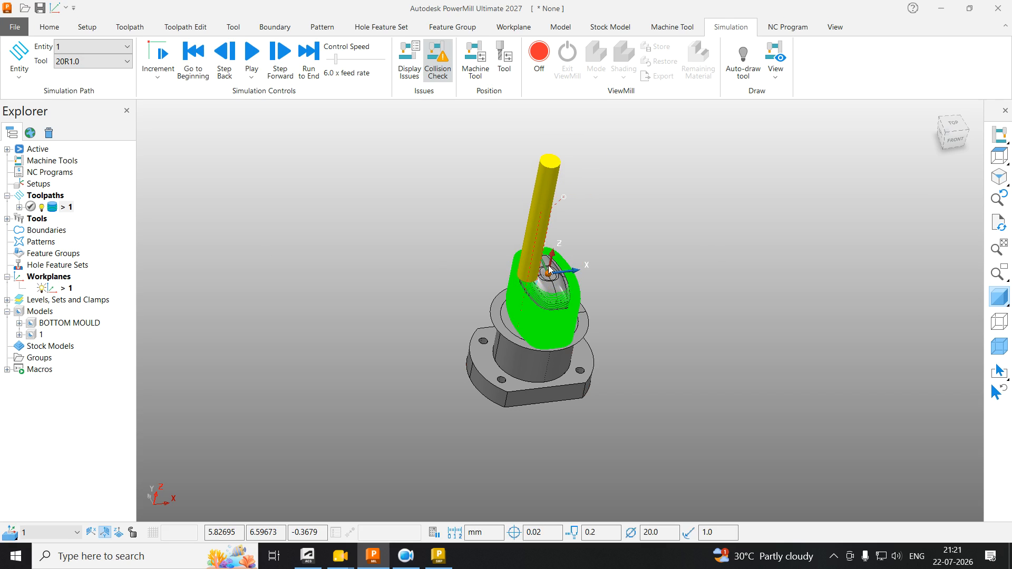
Step: Examine the tool's height against the domed core top and the uppermost passes in the front view
scroll(550, 270, up, 2)
middle_drag(551, 271, 562, 185)
scroll(669, 287, up, 1)
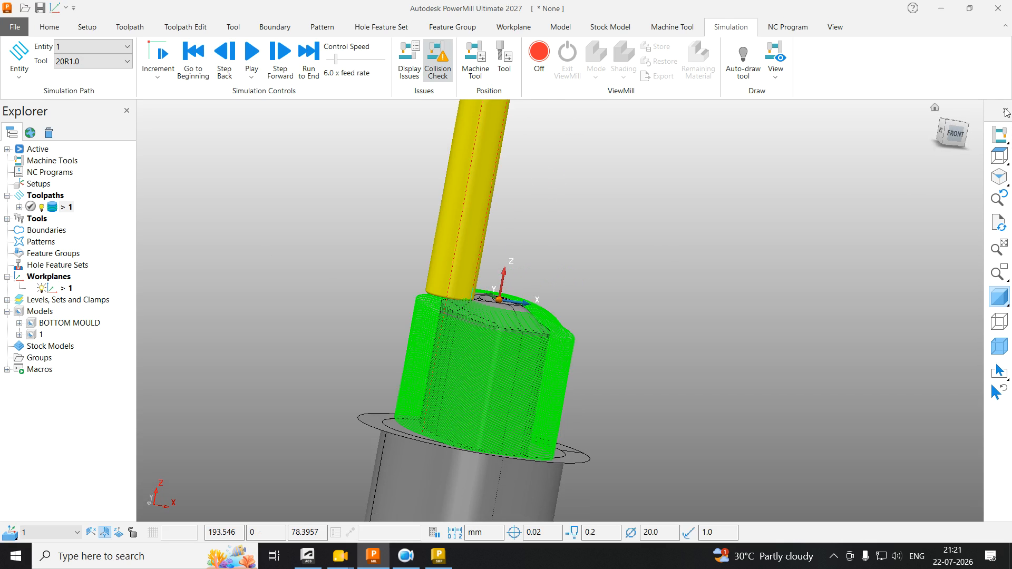
click(955, 133)
scroll(543, 253, down, 2)
scroll(512, 263, up, 7)
scroll(447, 202, up, 2)
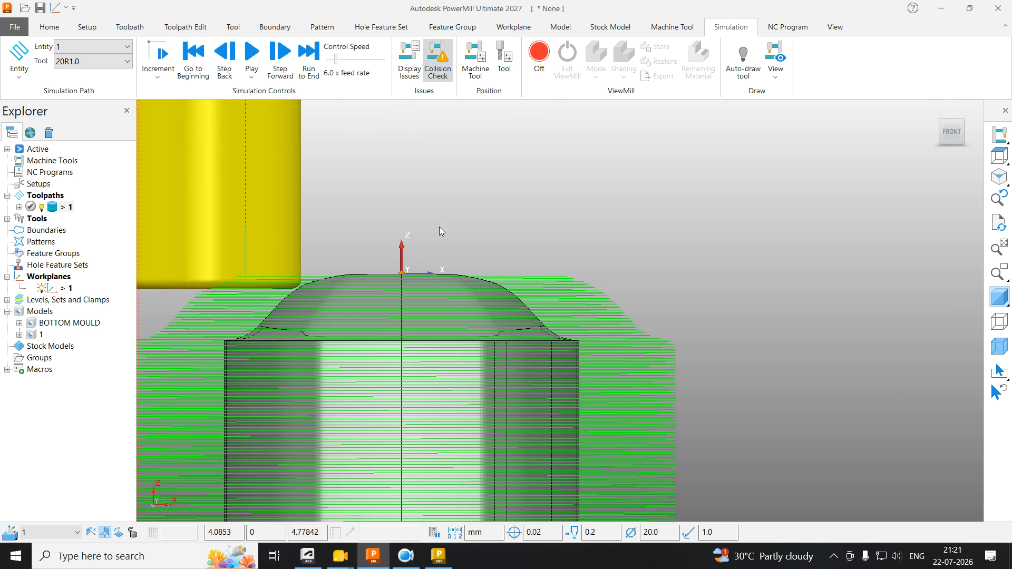
scroll(542, 245, down, 3)
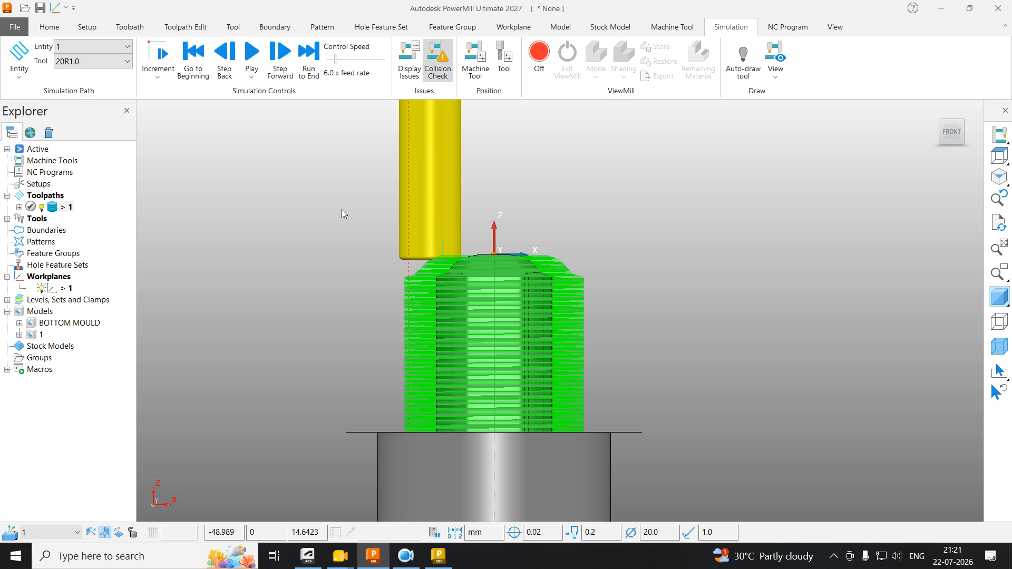
Step: Unlock toolpath 1's settings, lock the cylindrical block's maximum limit at 1.0, and recalculate the toolpath
right_click(63, 213)
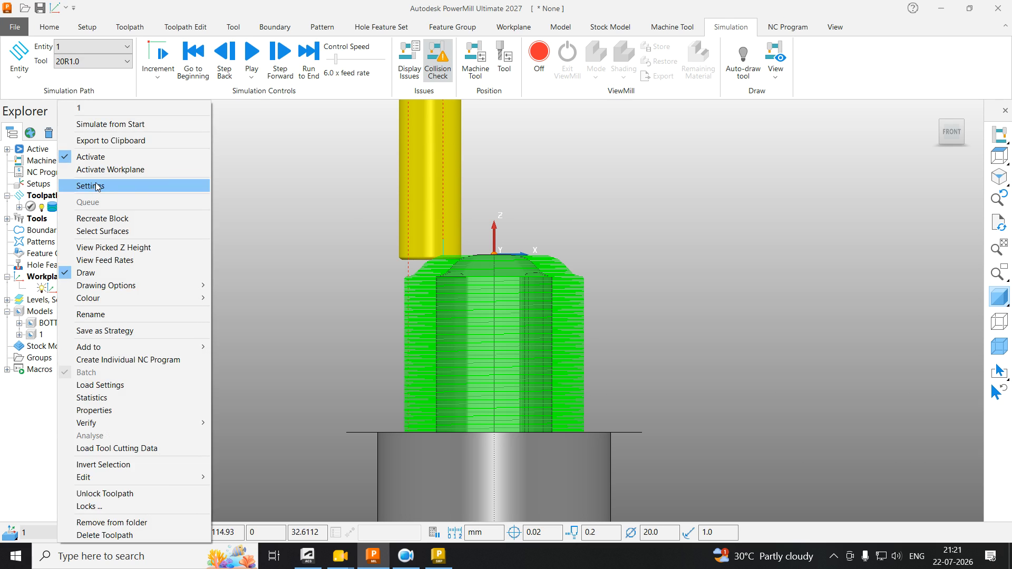
click(85, 125)
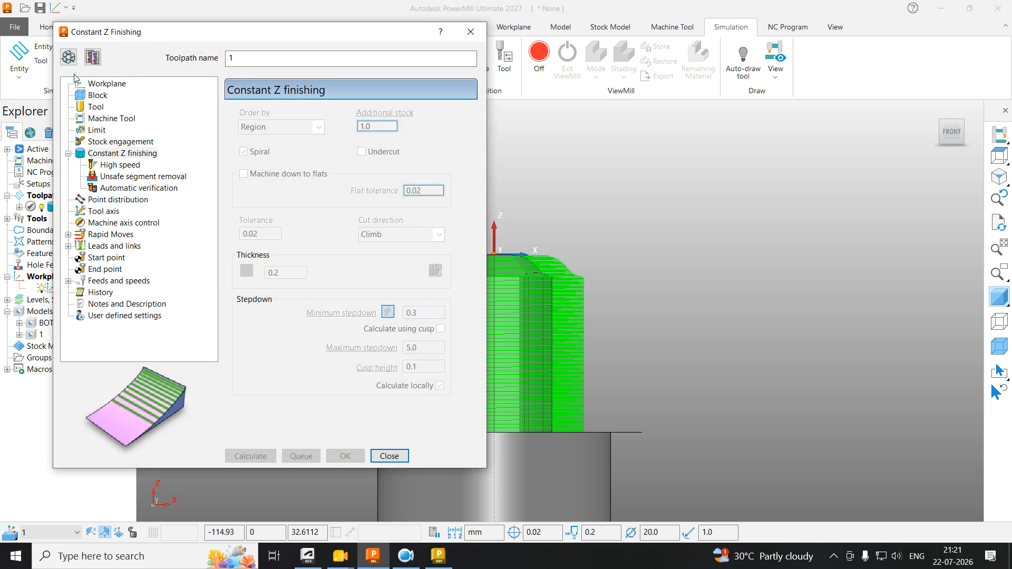
click(68, 57)
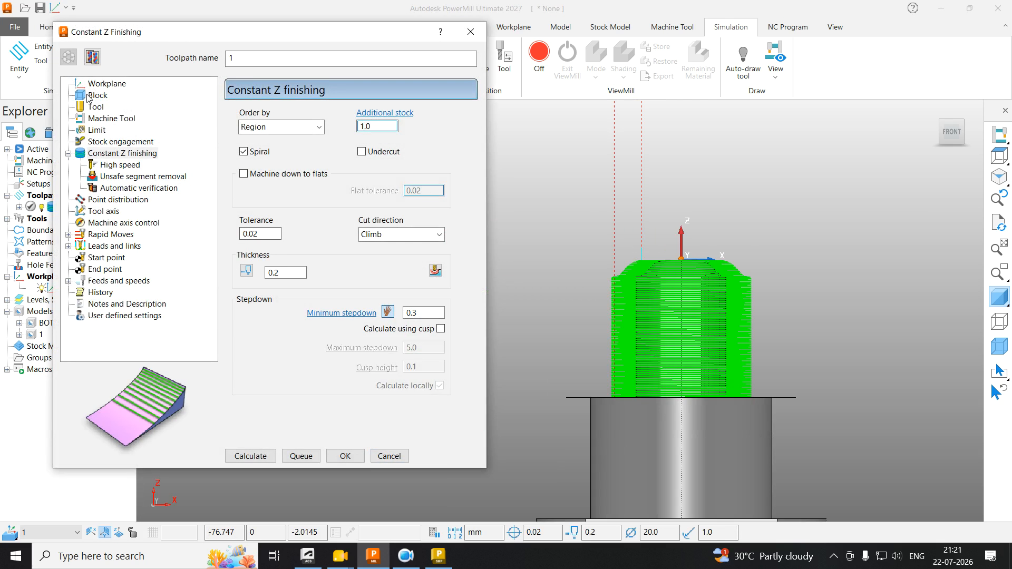
click(97, 95)
click(361, 281)
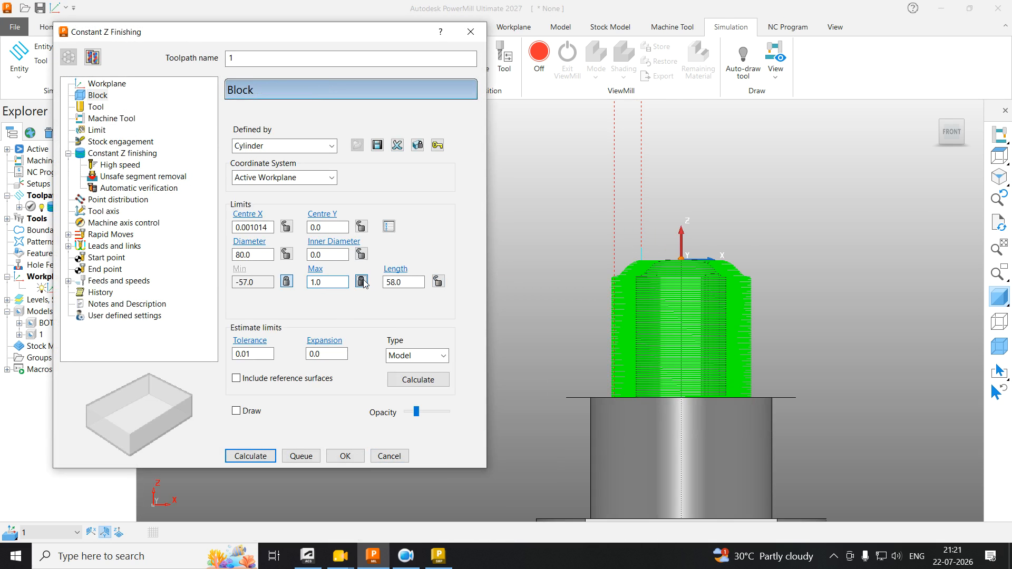
click(249, 455)
scroll(692, 216, up, 4)
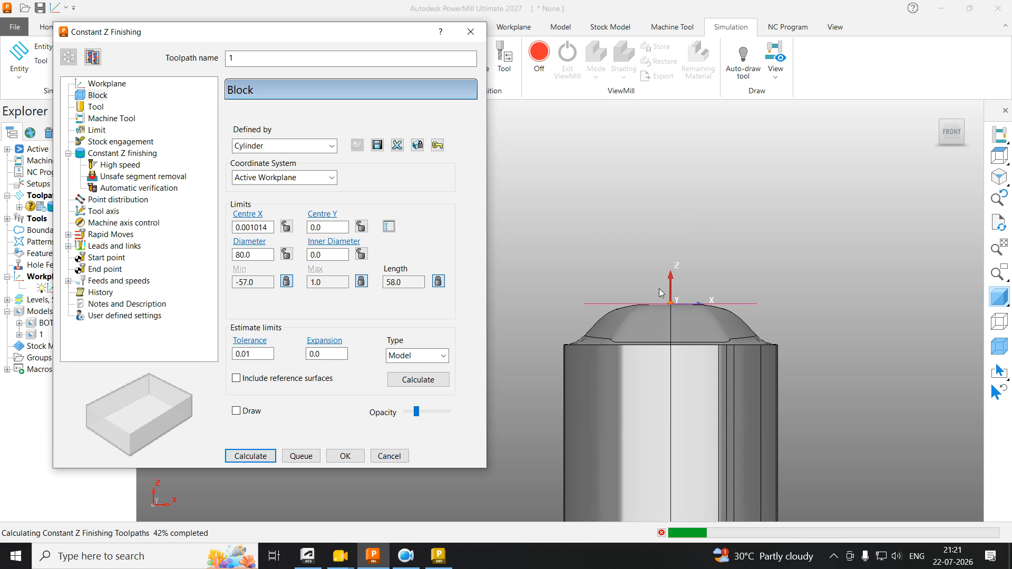
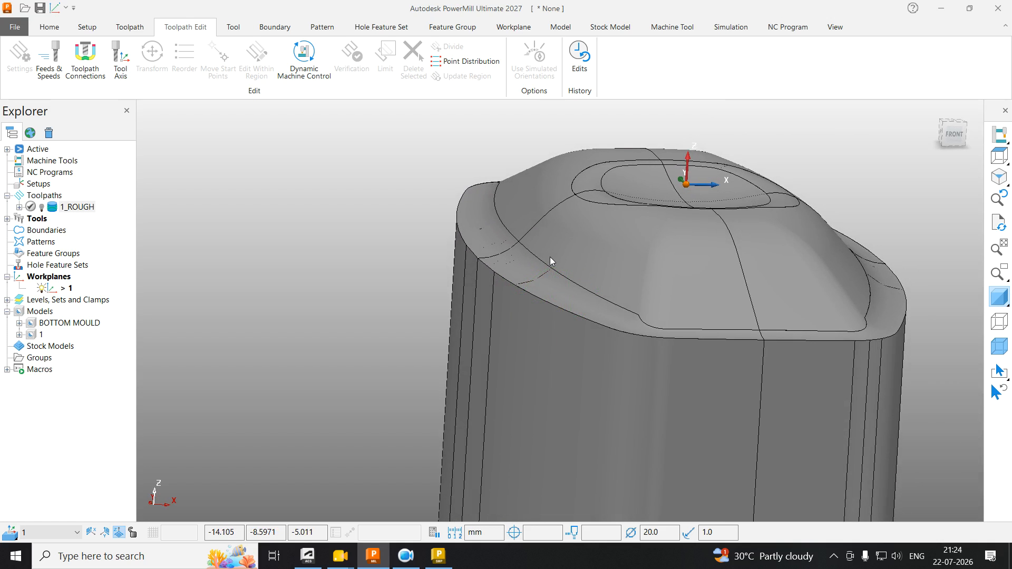
Step: Examine the core's side walls and the narrow rim around its dome, highlighting the wall surfaces by box selection
scroll(472, 257, up, 2)
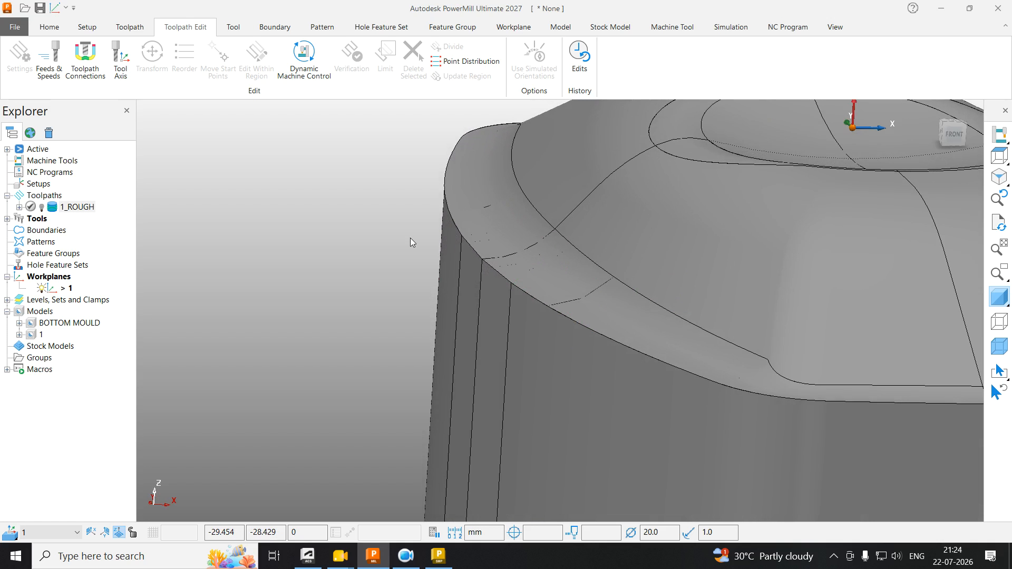
scroll(411, 240, down, 5)
drag(728, 341, 282, 365)
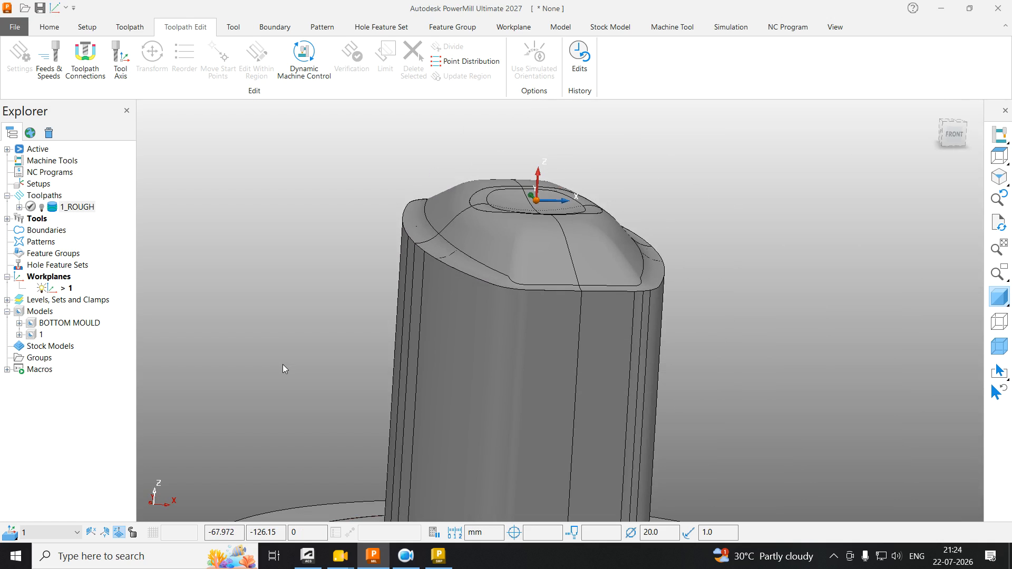
drag(735, 364, 348, 408)
drag(755, 385, 247, 408)
scroll(769, 386, up, 2)
scroll(423, 232, up, 2)
scroll(835, 309, down, 4)
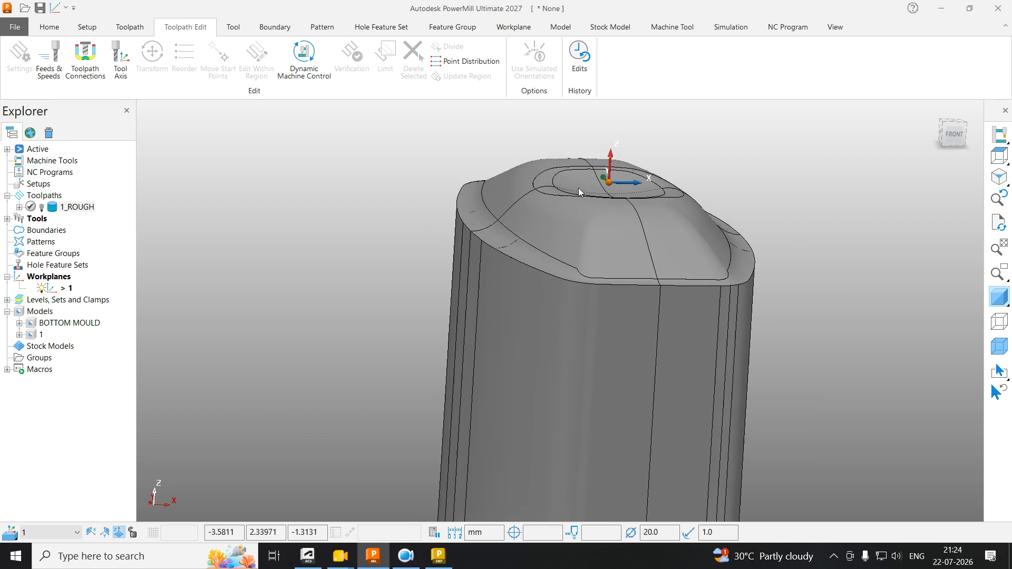
drag(732, 322, 347, 340)
scroll(506, 211, up, 5)
scroll(509, 209, up, 2)
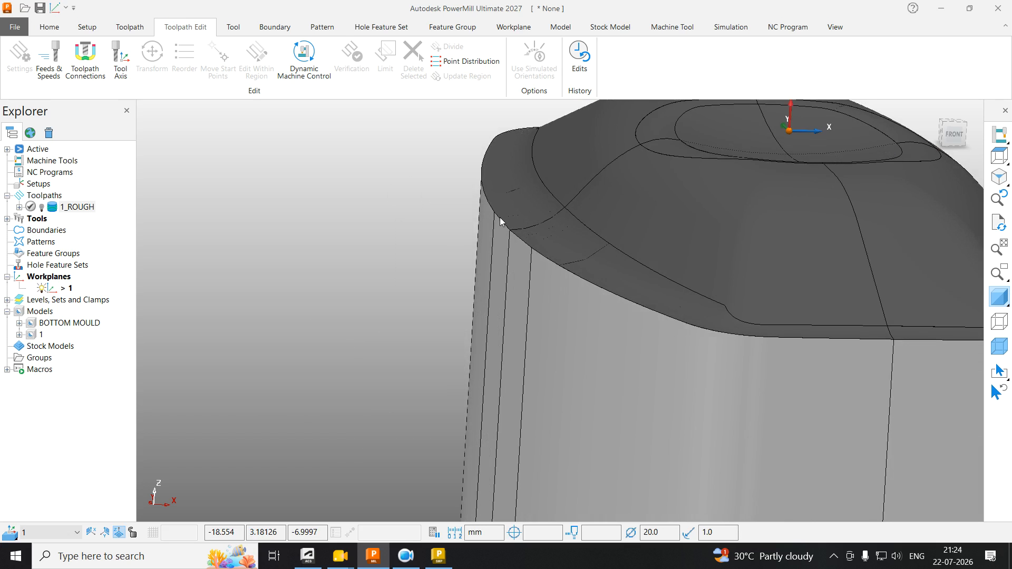
scroll(542, 242, down, 5)
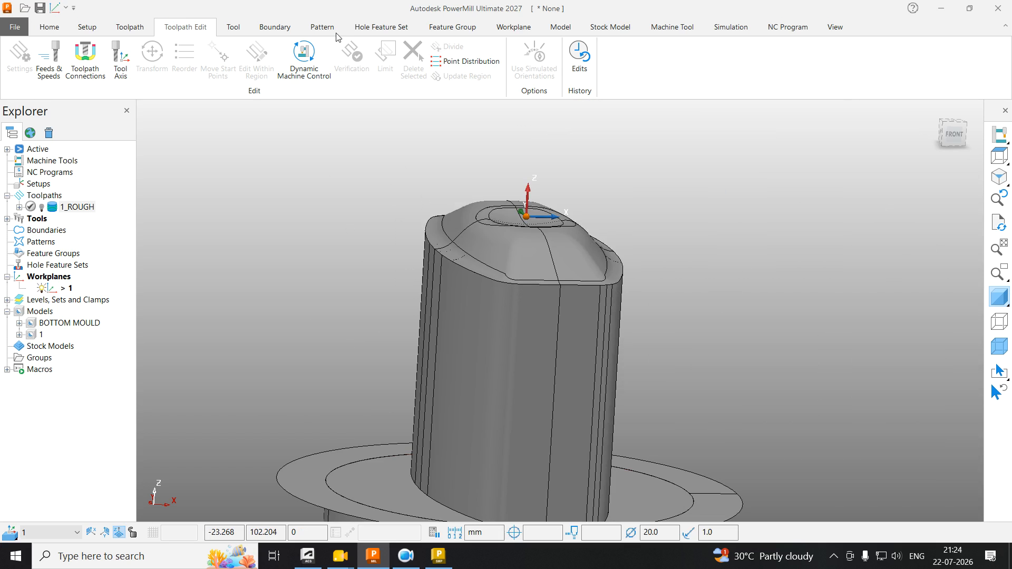
scroll(432, 258, up, 3)
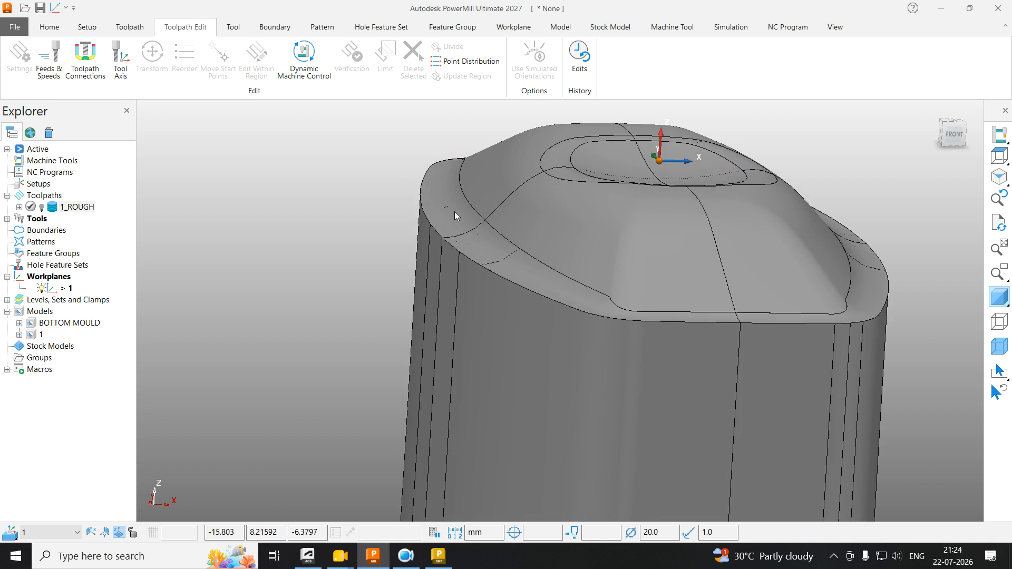
Step: Select the core's front side wall and its front dome surface in turn to identify them, and clear the selection
click(567, 216)
click(490, 329)
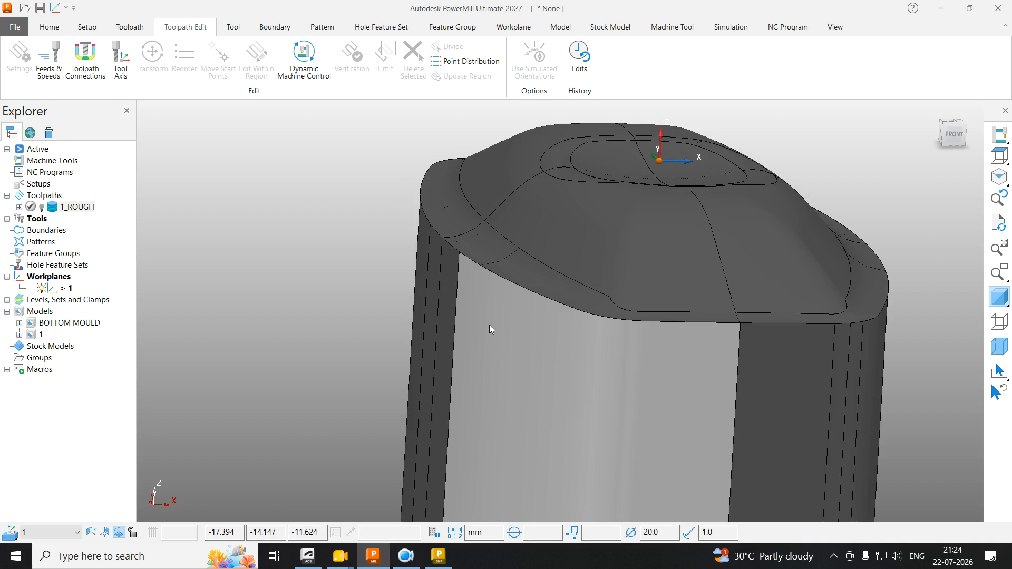
click(536, 219)
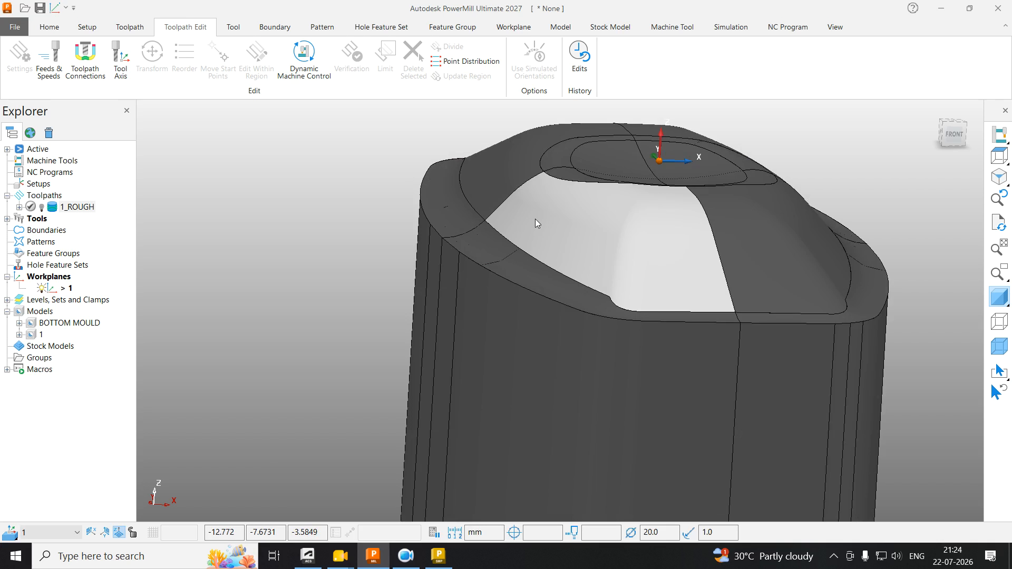
click(347, 197)
Step: Inspect the curved rim between the core's dome and vertical walls from the front, side and above
middle_drag(469, 246, 509, 279)
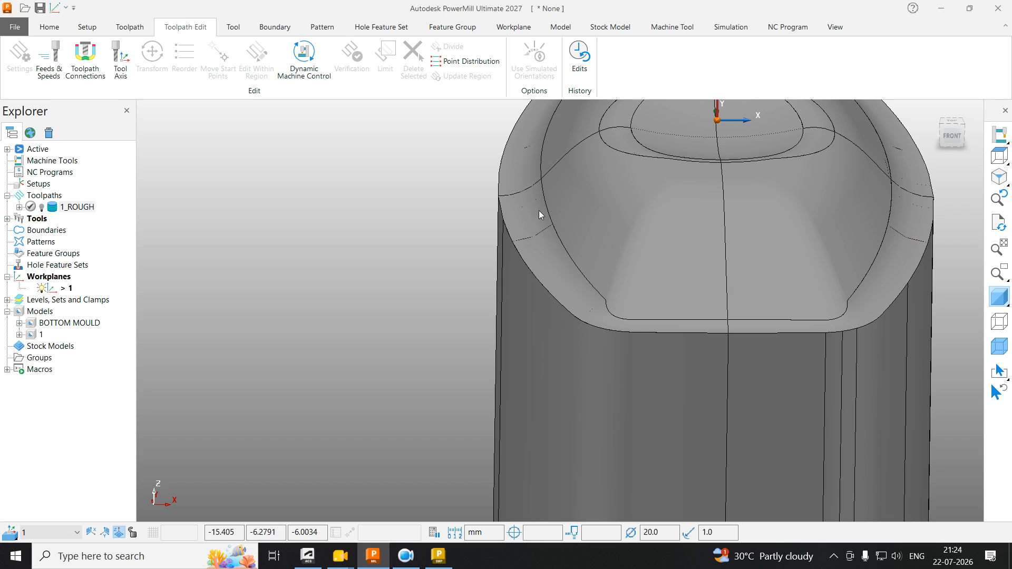
middle_drag(539, 210, 524, 289)
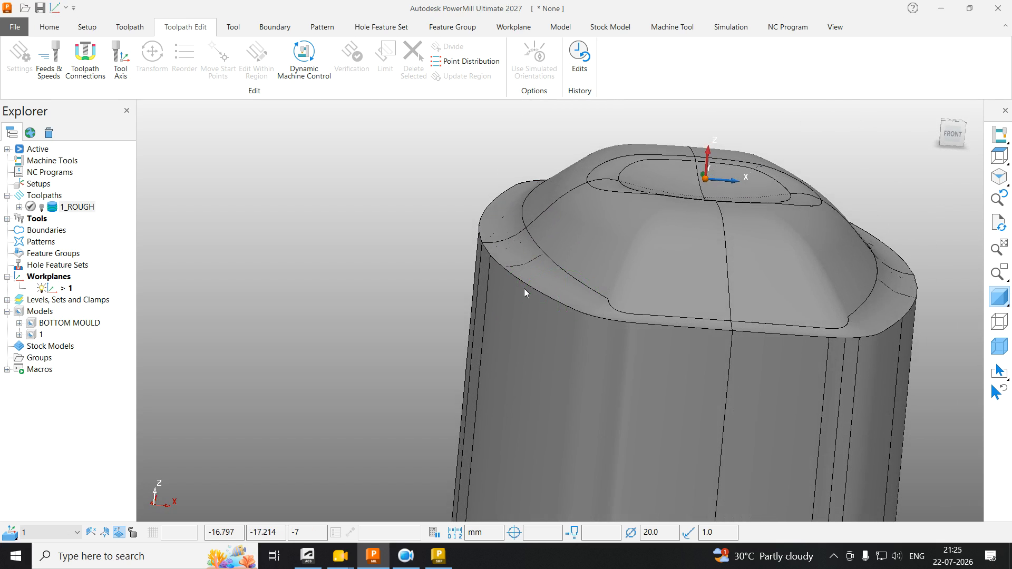
middle_drag(479, 210, 570, 247)
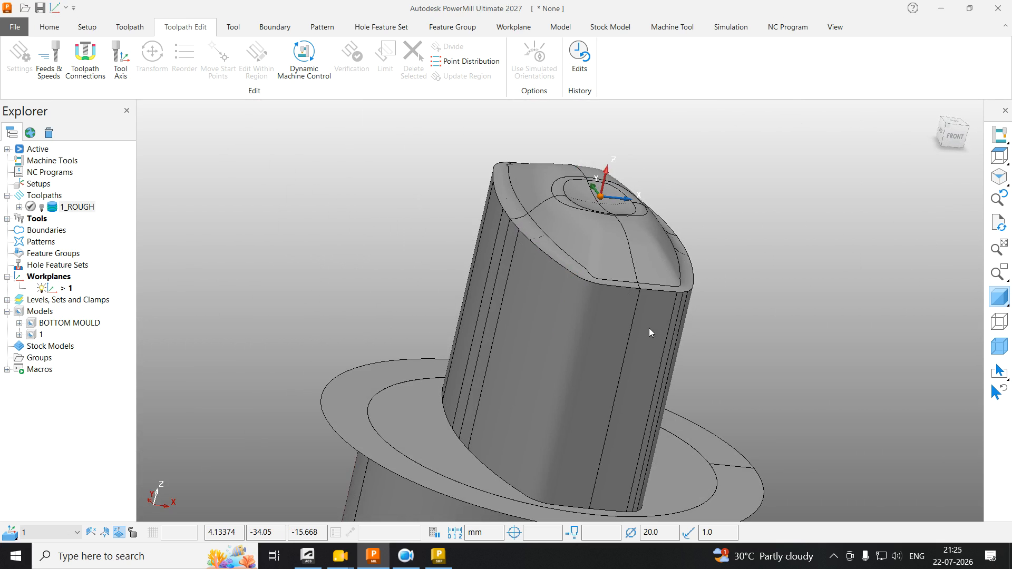
middle_drag(649, 328, 611, 255)
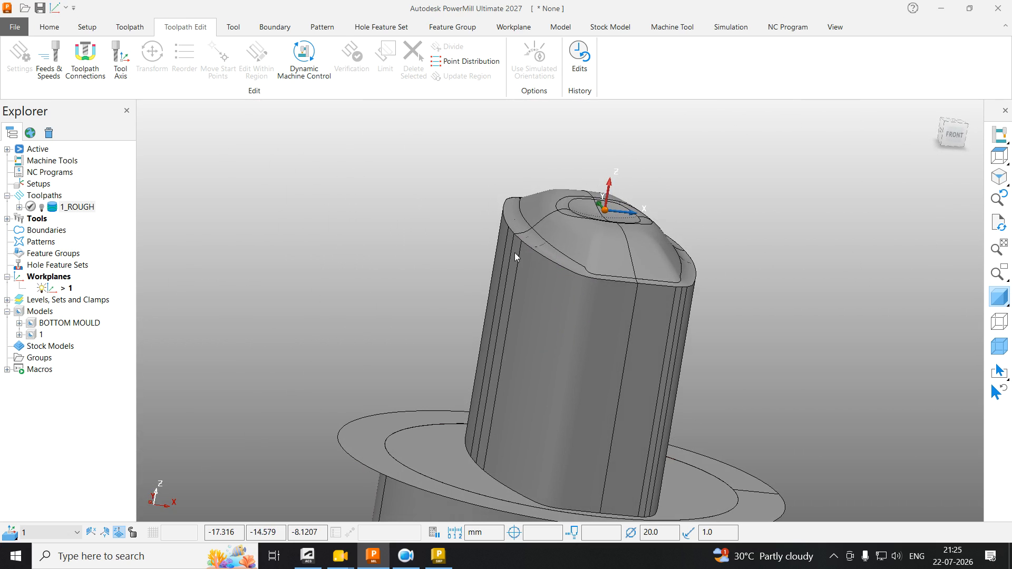
scroll(525, 255, up, 2)
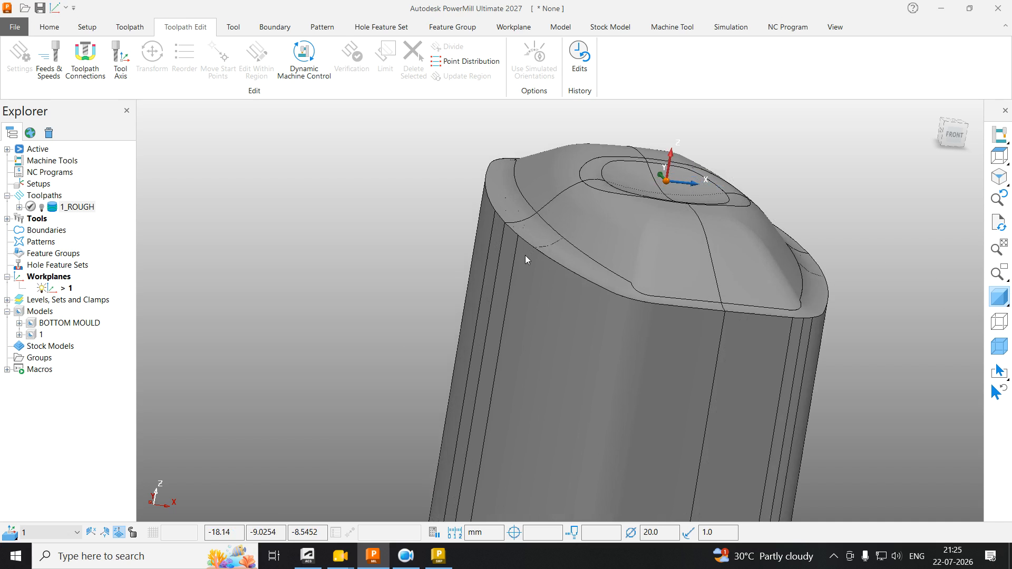
middle_drag(541, 257, 561, 242)
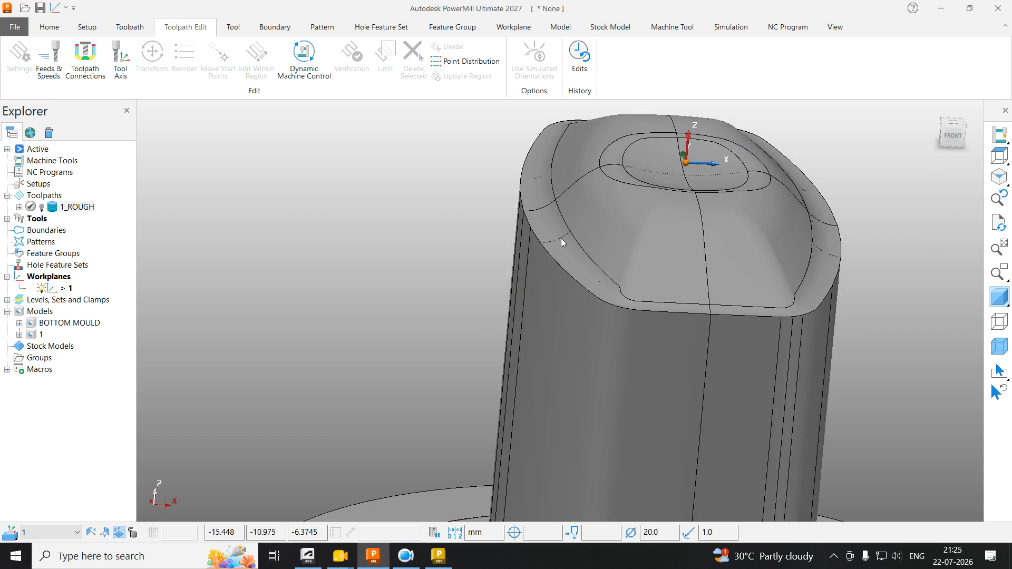
mouse_move(549, 246)
middle_down()
mouse_move(574, 210)
mouse_move(723, 294)
mouse_move(597, 321)
middle_up()
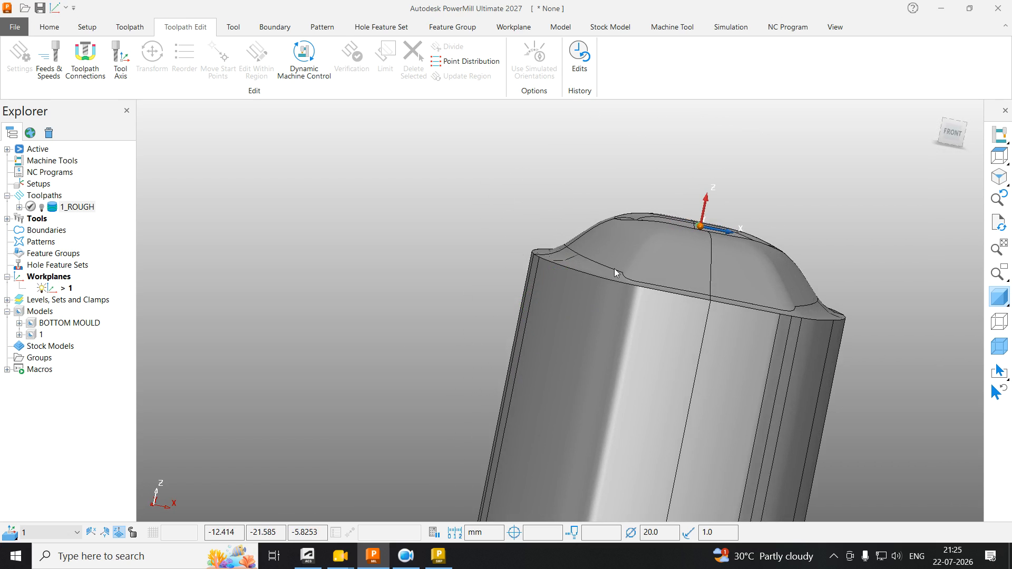
scroll(561, 245, up, 2)
scroll(656, 341, down, 4)
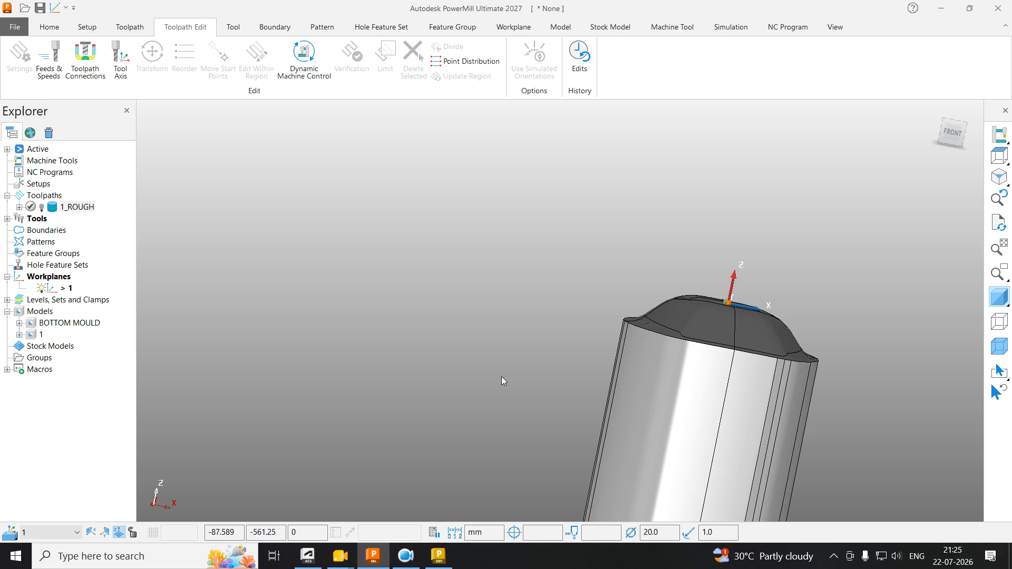
scroll(623, 319, up, 3)
scroll(624, 319, down, 3)
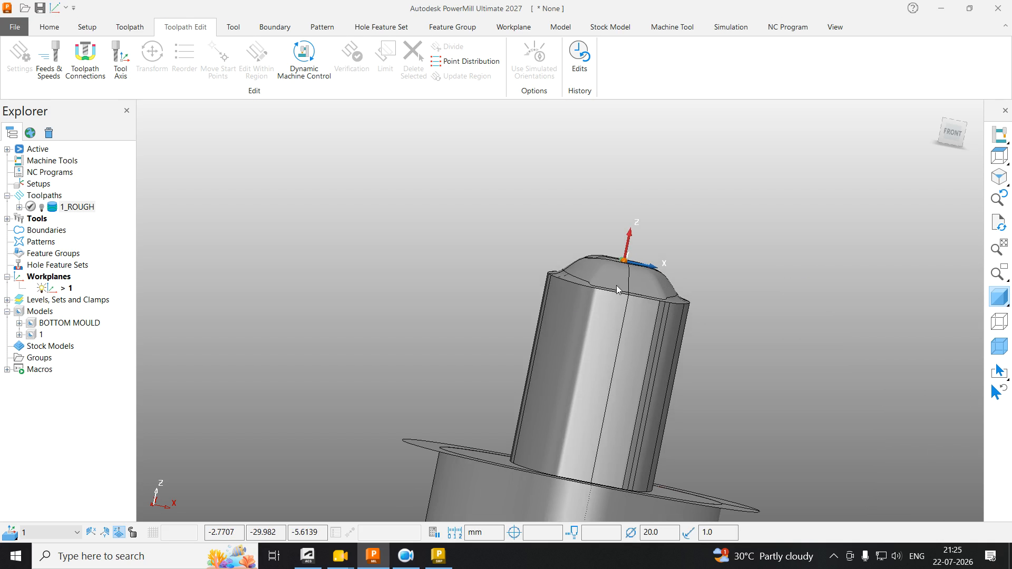
middle_drag(615, 285, 783, 362)
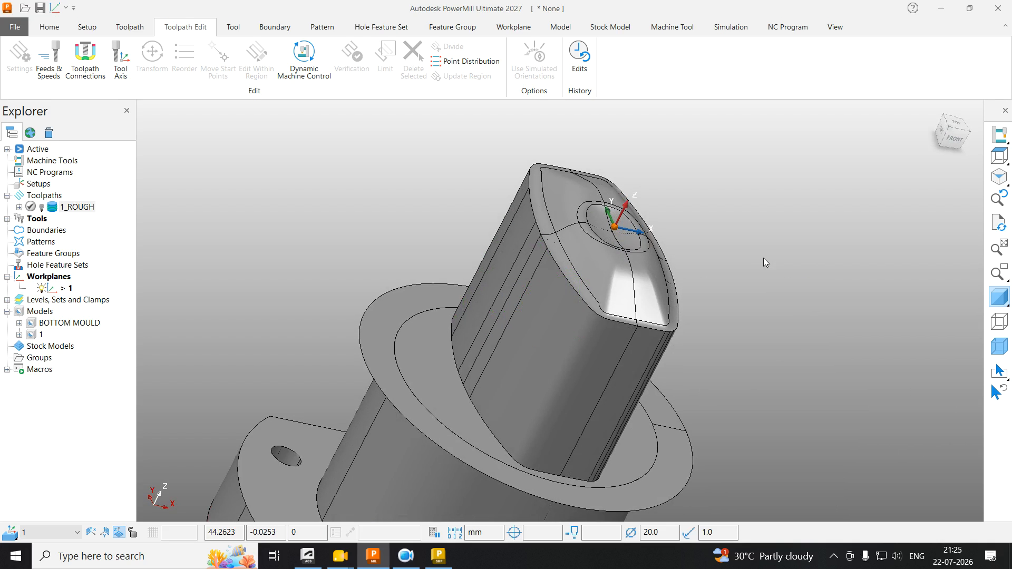
Step: Examine the core's side walls below the dome from several angles, box-selecting the wall surfaces
scroll(548, 234, up, 3)
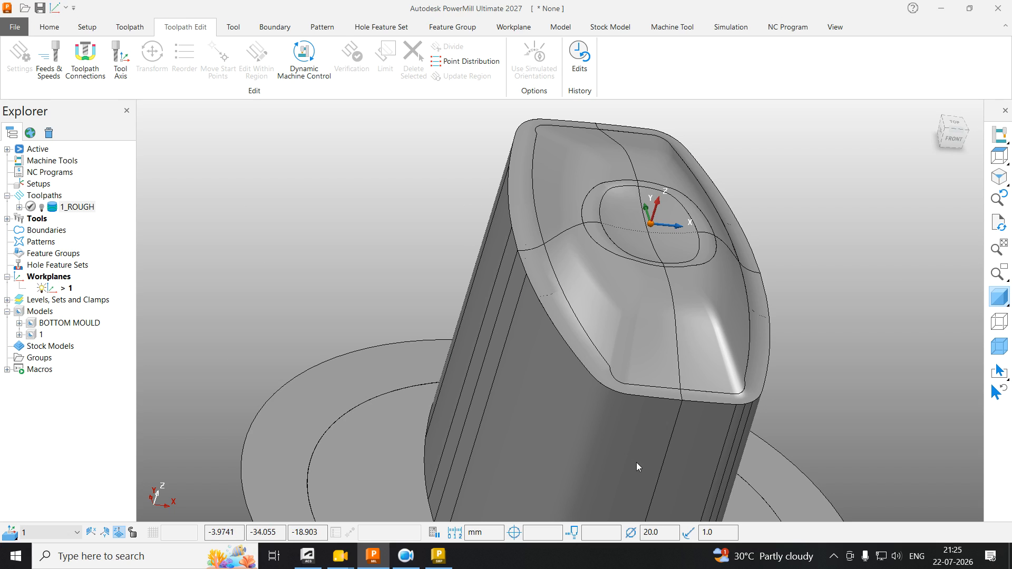
drag(649, 463, 423, 397)
click(786, 368)
scroll(637, 229, down, 3)
middle_drag(656, 232, 696, 189)
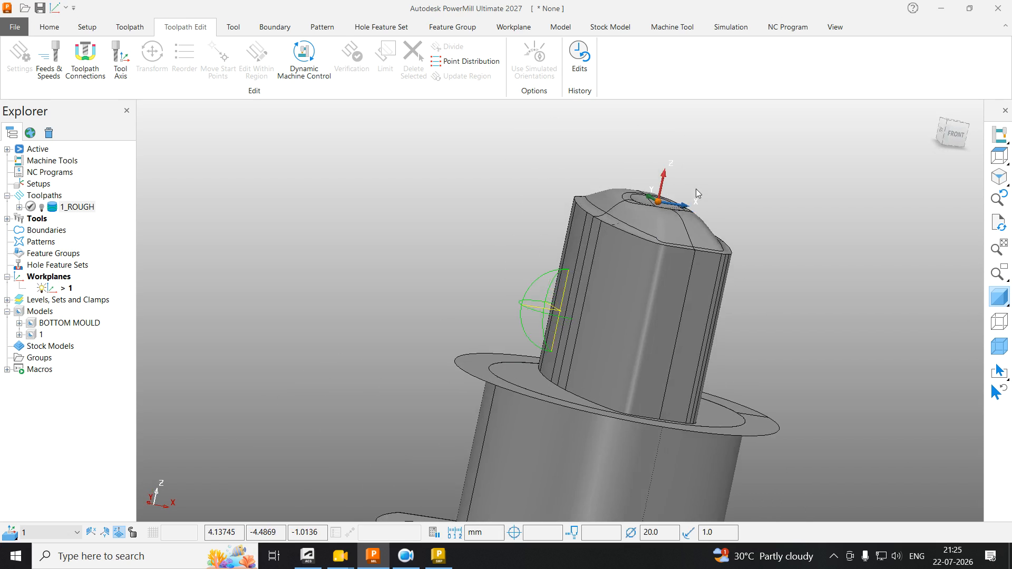
mouse_move(758, 323)
mouse_down()
mouse_move(670, 337)
mouse_move(449, 324)
mouse_move(443, 309)
mouse_up()
middle_drag(488, 205, 632, 235)
middle_drag(492, 239, 739, 252)
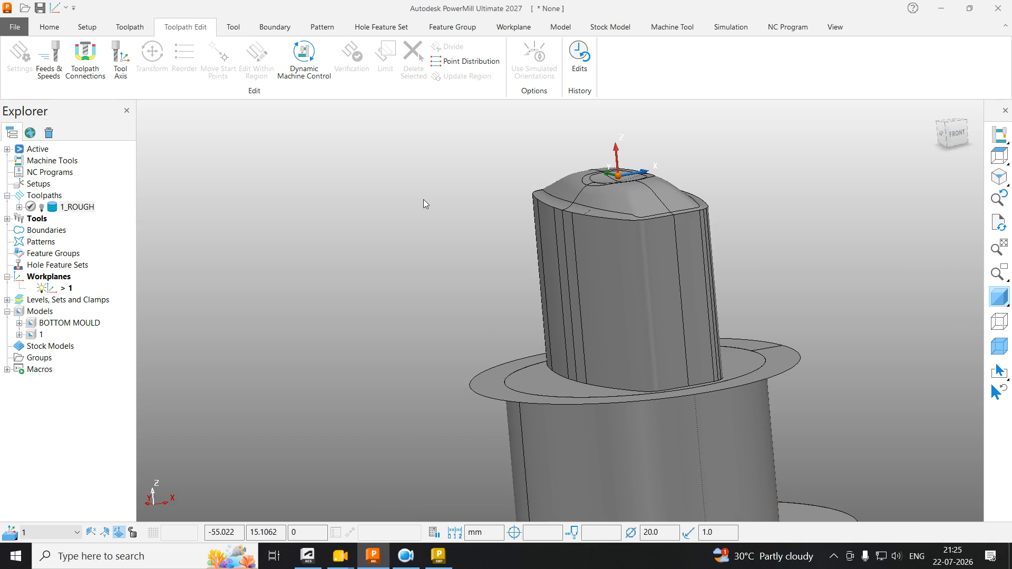
Step: Duplicate toolpath 1_ROUGH and rename the copy 2_WALL_FN
right_click(71, 208)
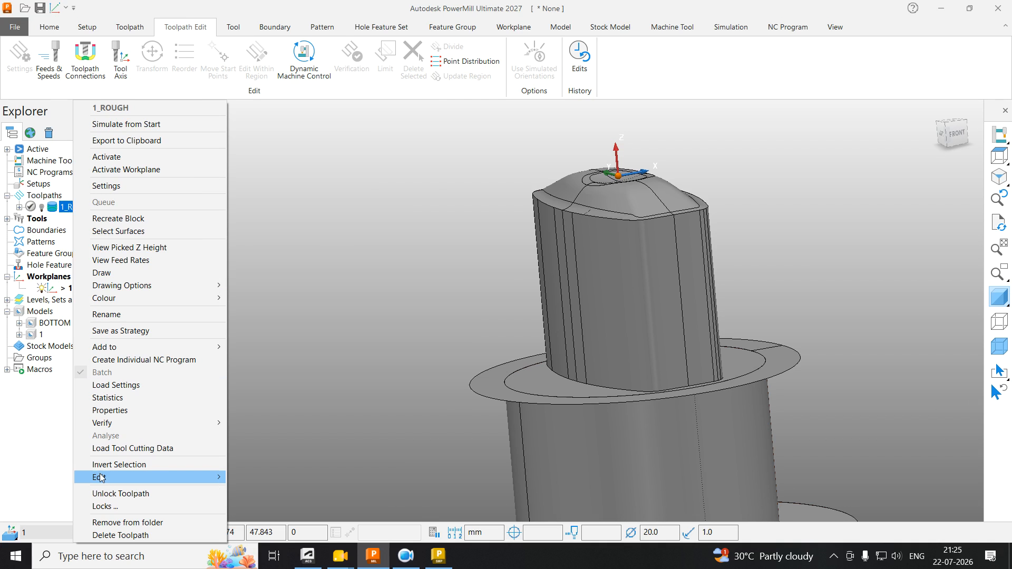
mouse_move(210, 477)
click(285, 445)
click(71, 219)
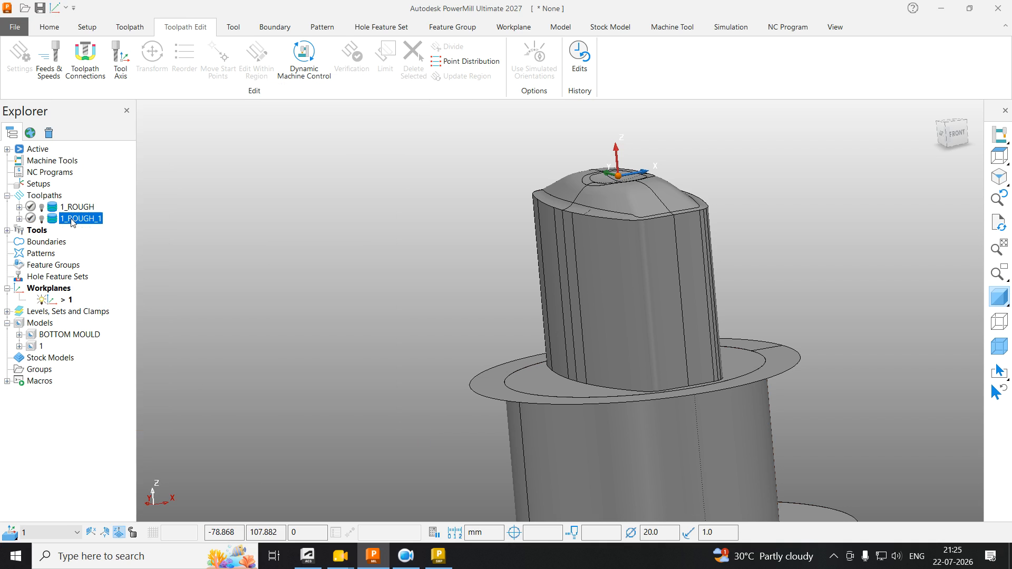
click(78, 221)
text(2_WALL_FN)
key(Return)
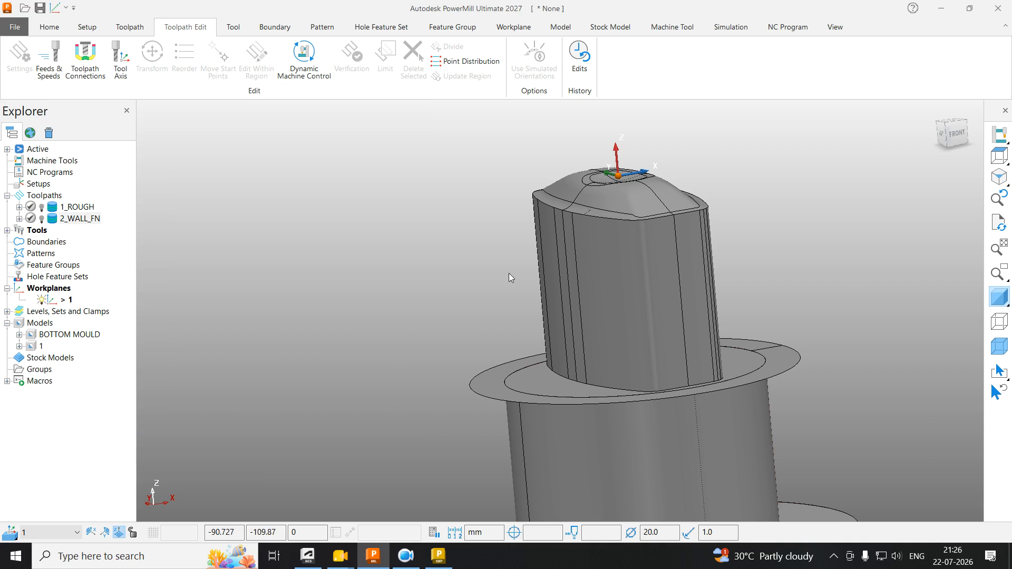
Step: Give toolpath 2_WALL_FN a new end mill with diameter 16, tool number 16 and 4 flutes
right_click(84, 219)
click(125, 185)
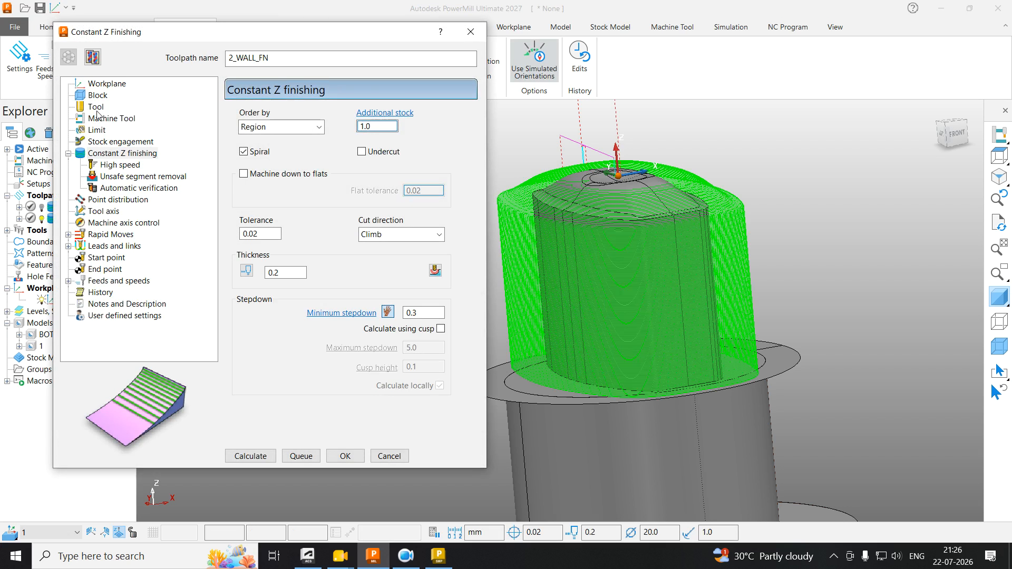
click(96, 107)
click(287, 116)
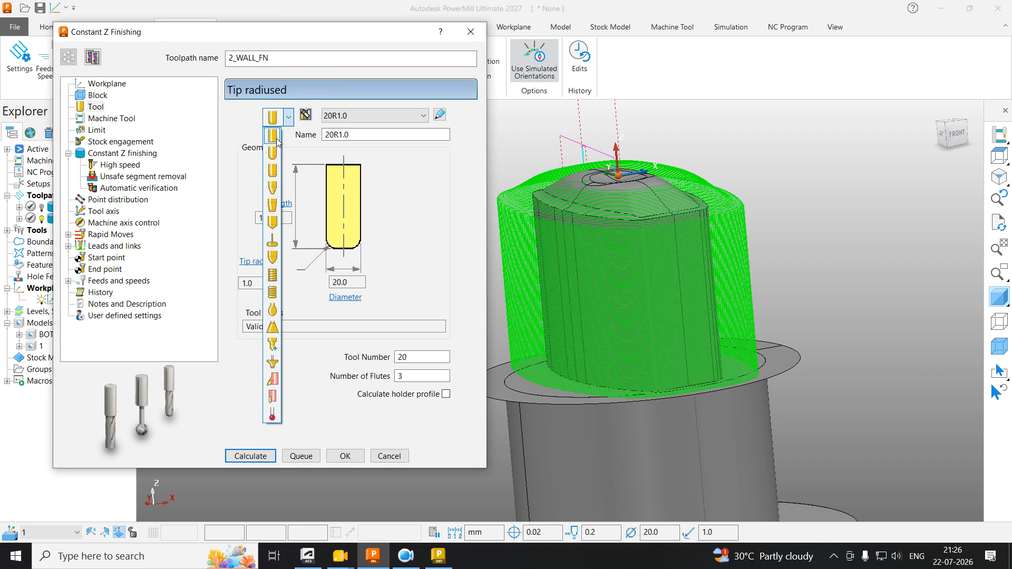
click(273, 135)
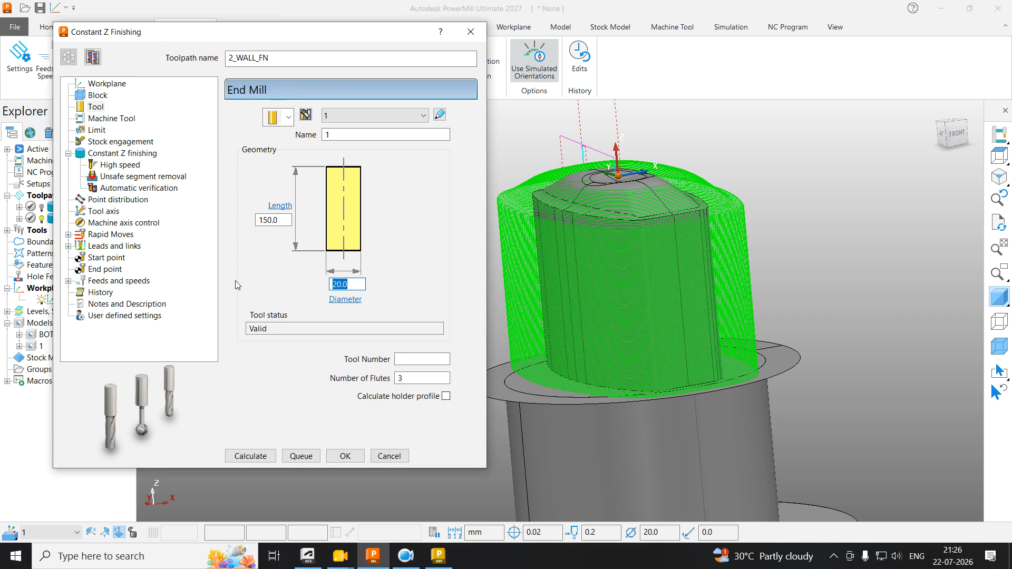
text(16)
click(414, 354)
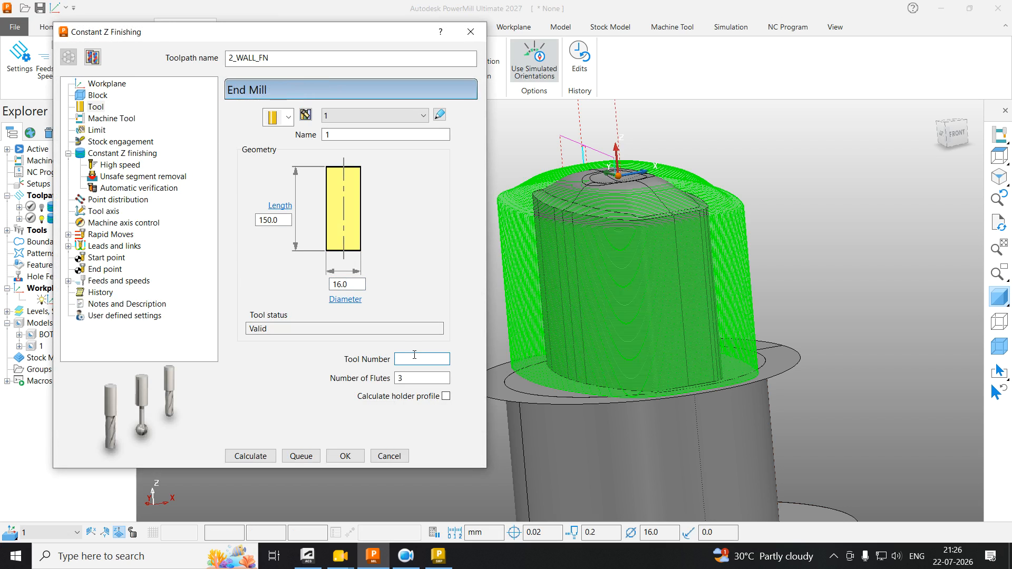
key(Return)
key(Tab)
text(4)
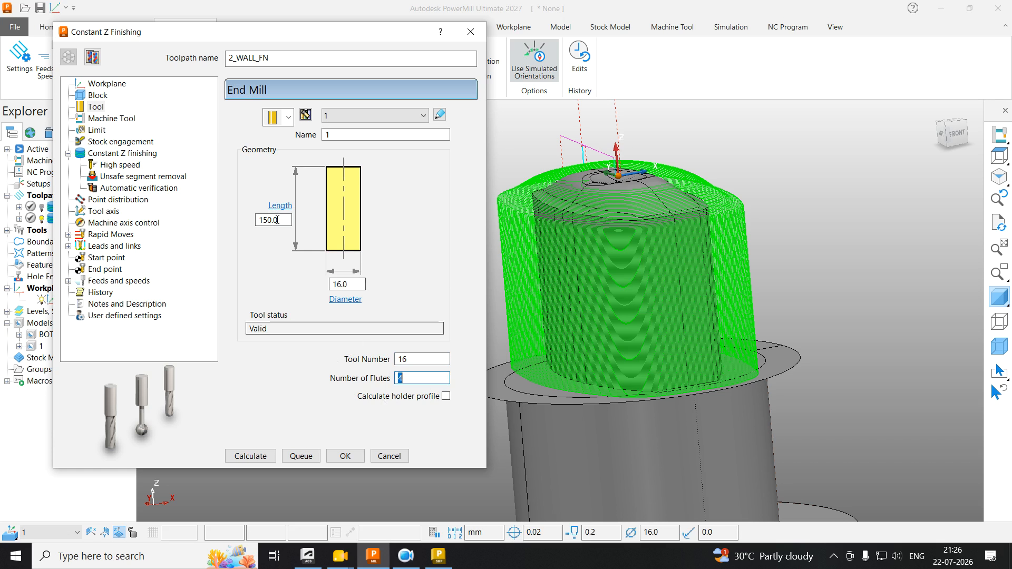
Step: Set the end mill's length to 100 and name the tool 16 EM
click(273, 220)
text(100)
key(Return)
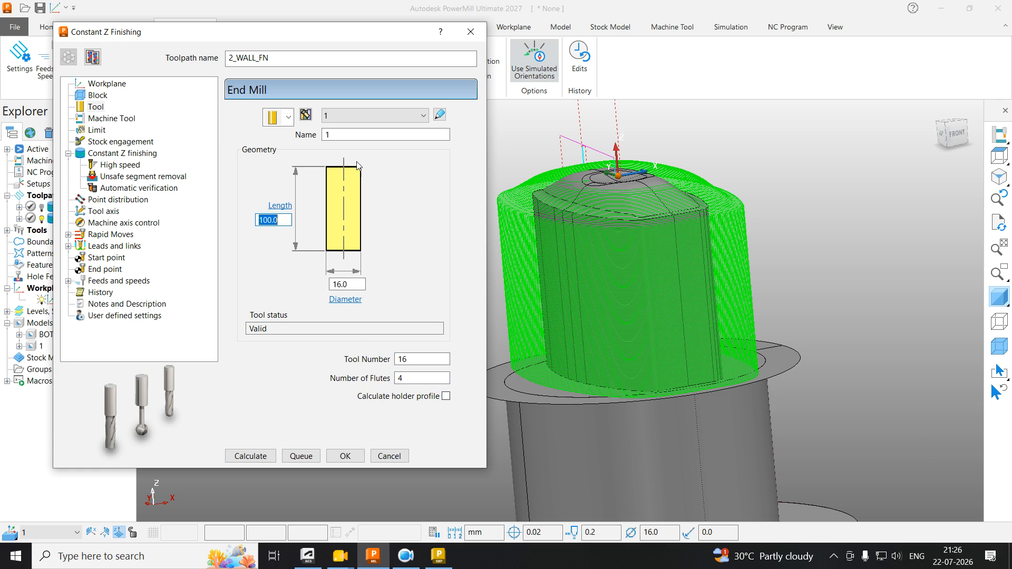
drag(339, 135, 283, 136)
text(16)
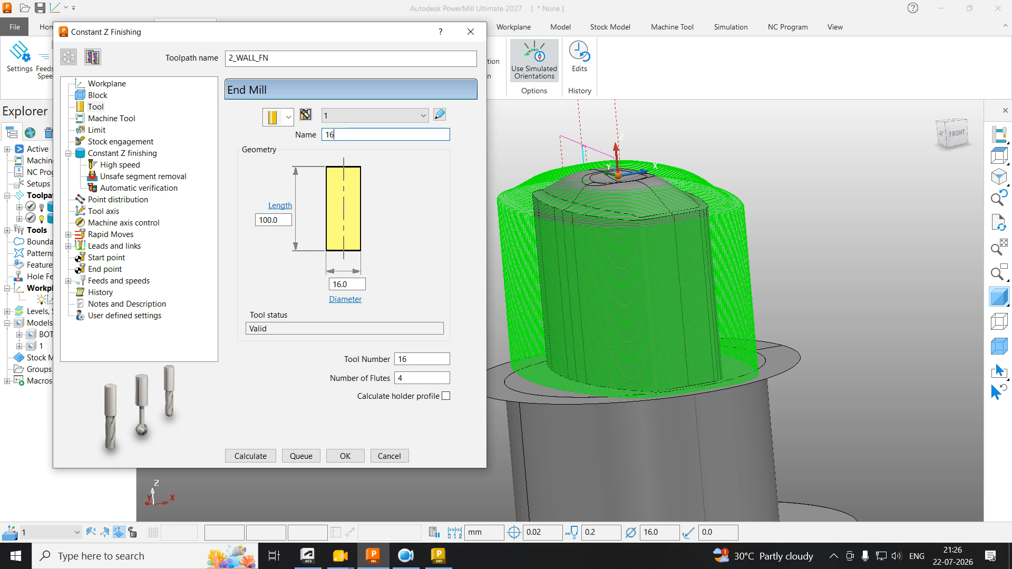
text( EM)
key(Return)
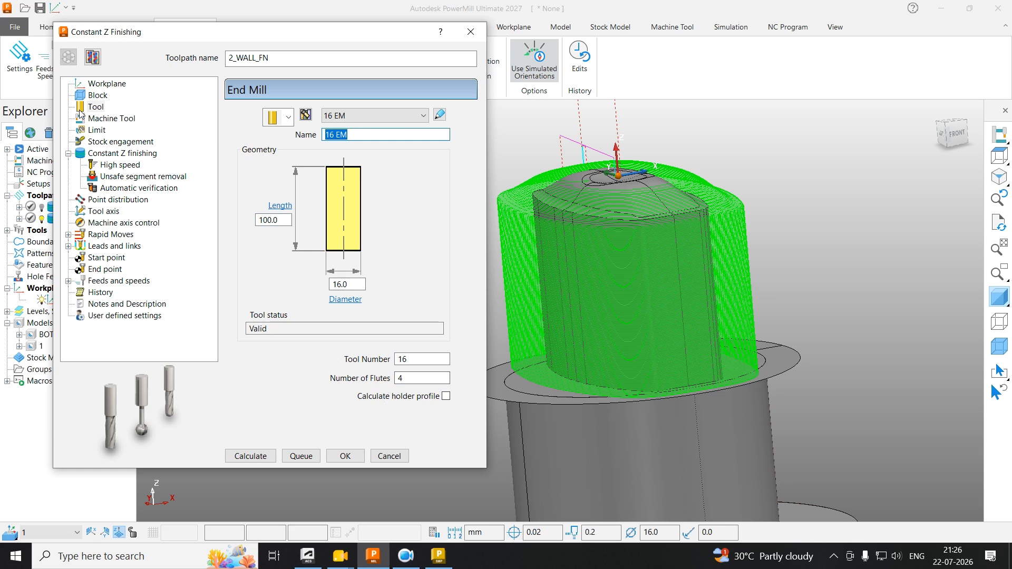
Step: Split the Constant Z finishing thickness into radial and axial values of 0 and set the tolerance to 0.01
click(97, 130)
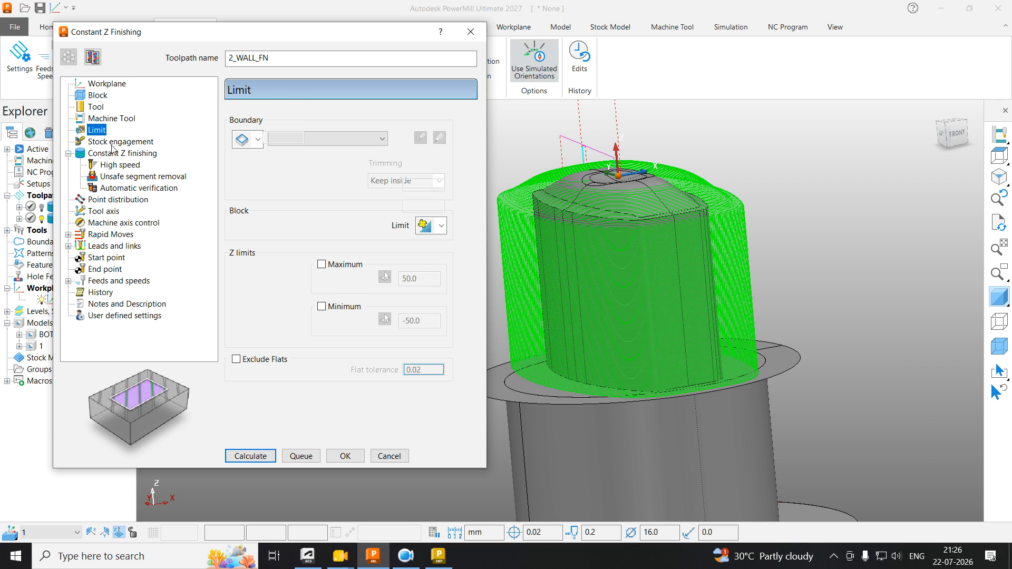
click(119, 154)
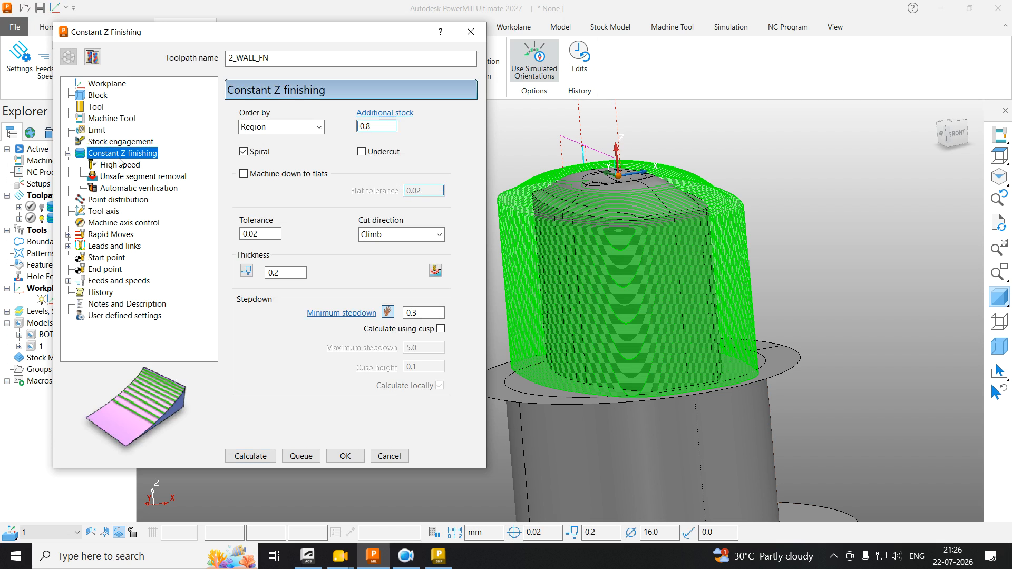
click(247, 271)
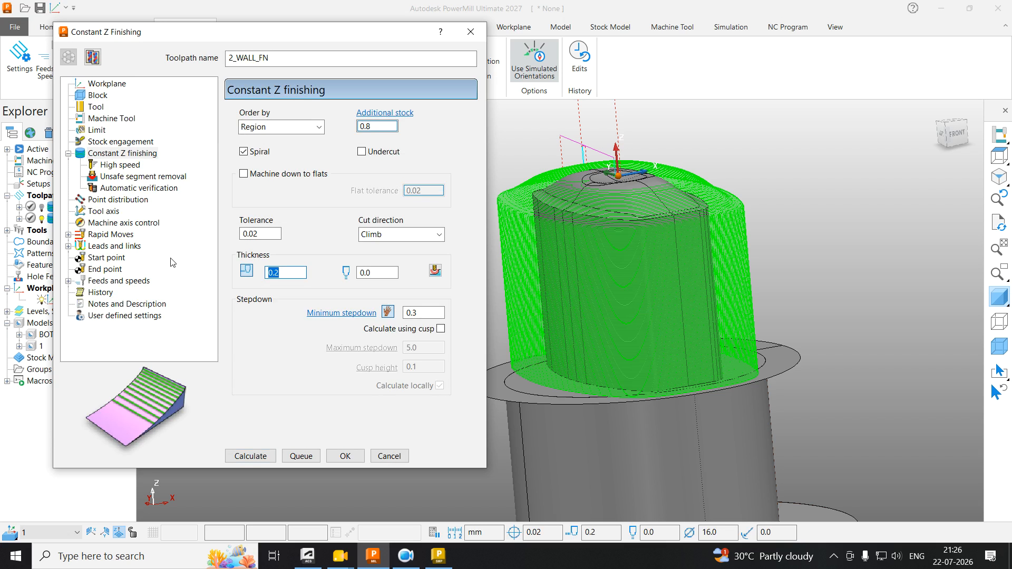
text(0)
key(Tab)
click(273, 233)
key(Return)
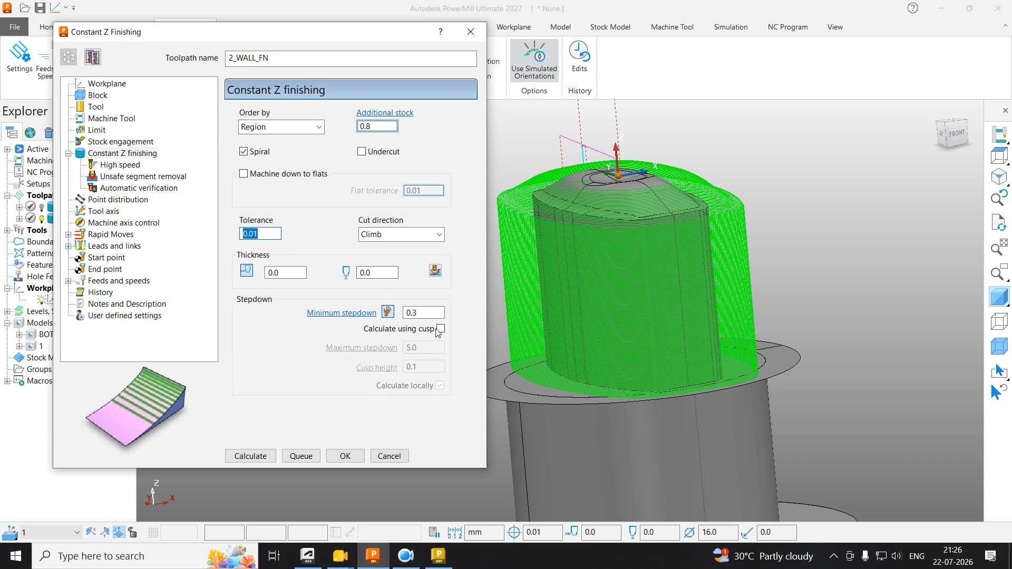
Step: Set the minimum stepdown to 0.3, calculate the 2_WALL_FN toolpath and close its settings
click(422, 311)
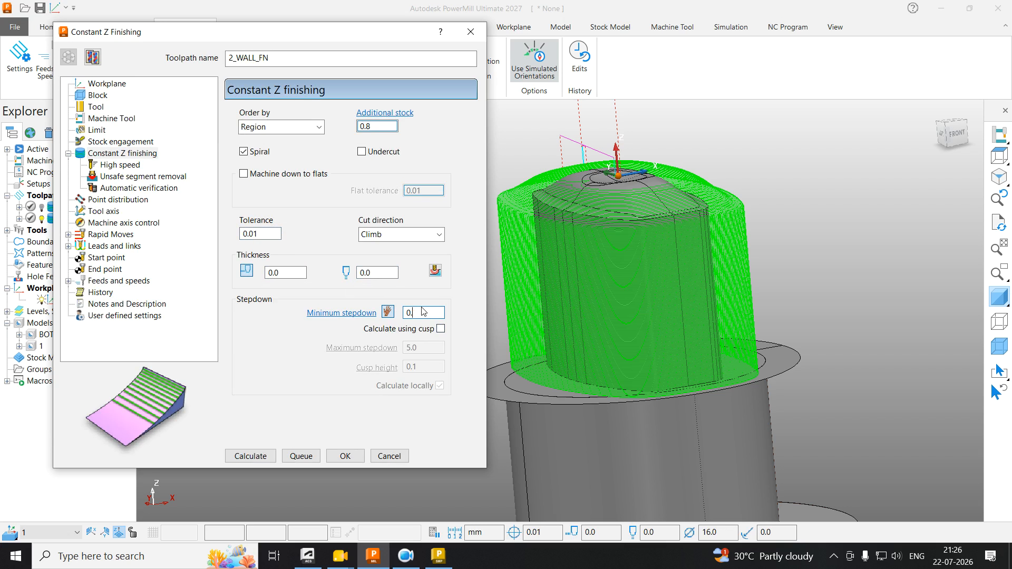
text(3)
click(258, 456)
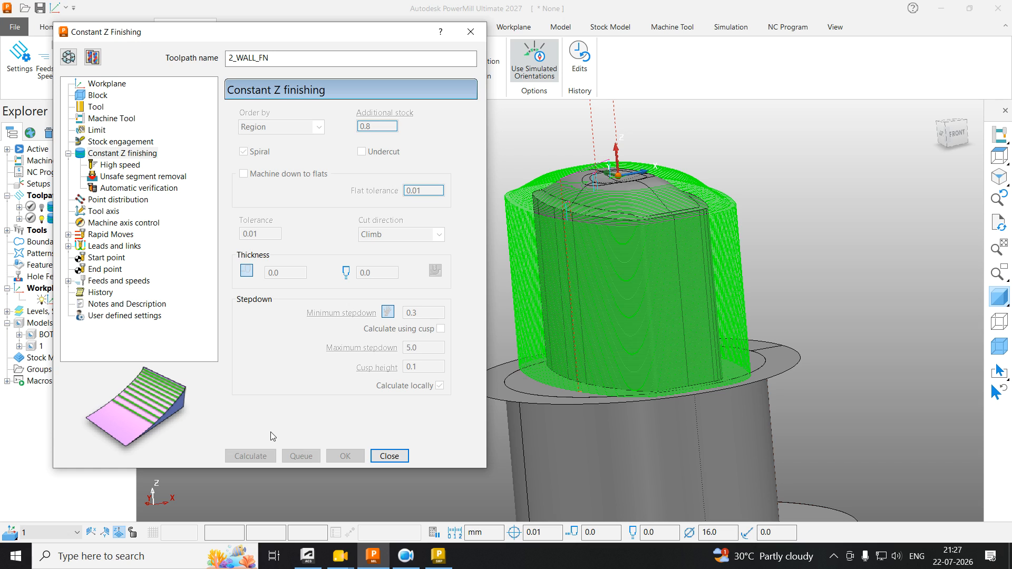
click(471, 31)
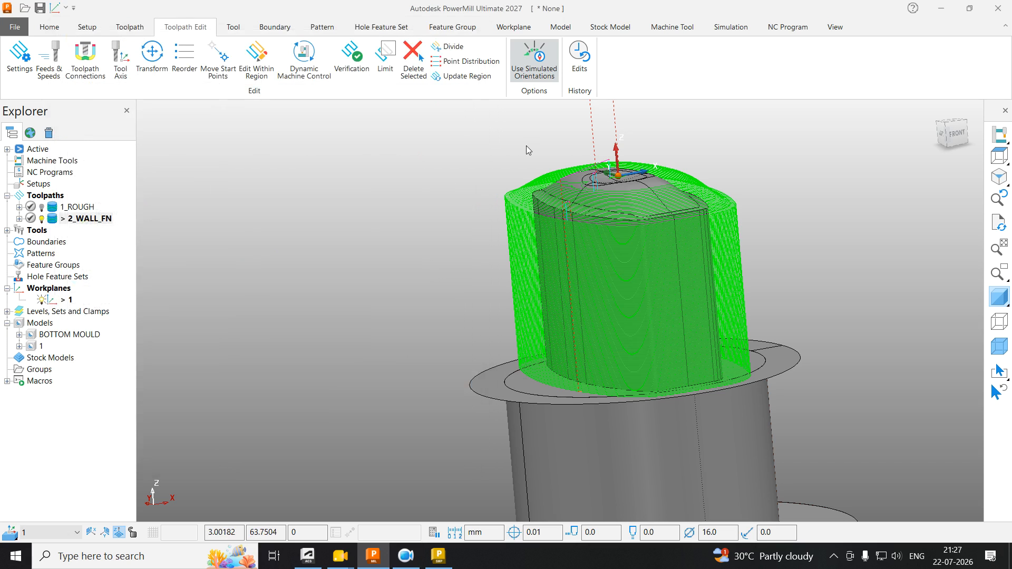
Step: Inspect the wall finishing toolpath's passes over the dome with model shading off, from the side and above
scroll(580, 226, up, 5)
scroll(626, 287, down, 4)
scroll(643, 219, up, 5)
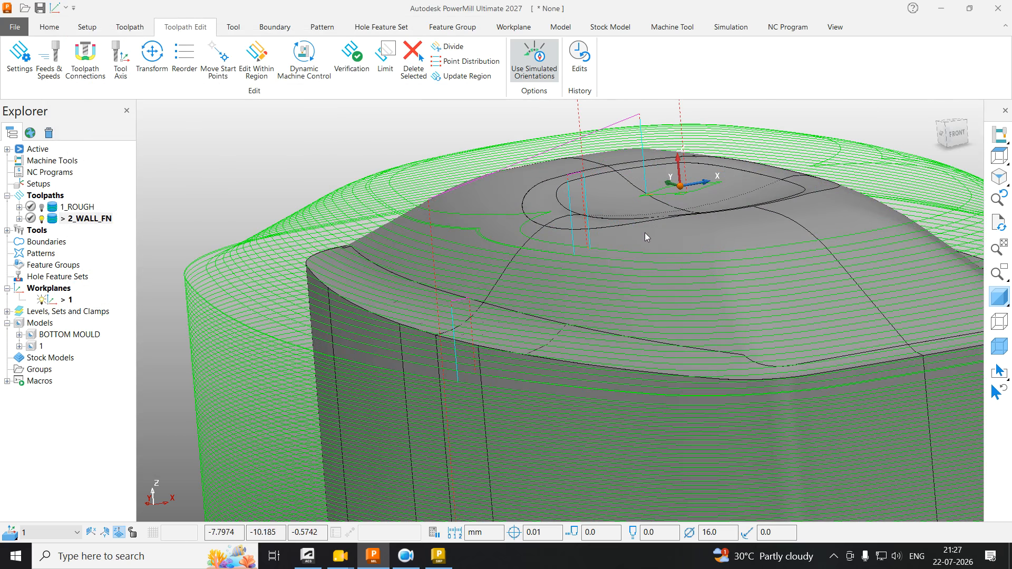
click(995, 295)
scroll(369, 297, down, 3)
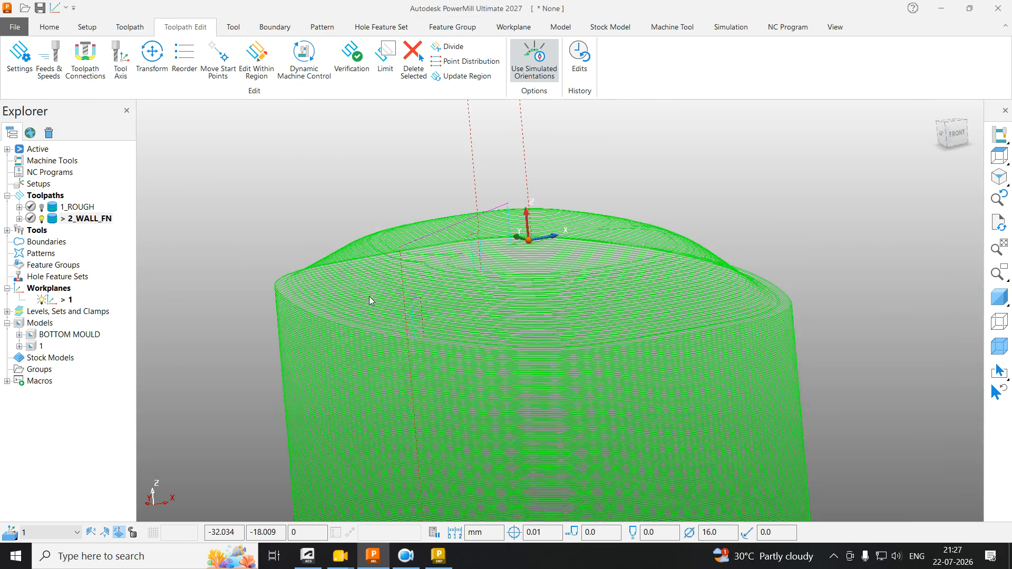
middle_drag(369, 296, 458, 359)
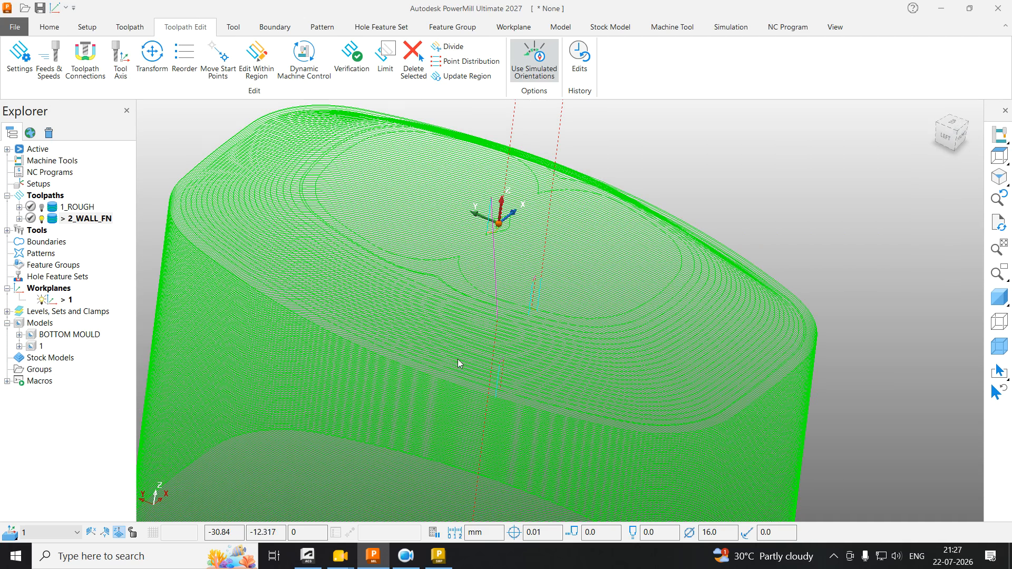
scroll(422, 366, up, 3)
drag(422, 365, 476, 236)
scroll(534, 337, down, 3)
click(710, 242)
middle_drag(635, 264, 558, 371)
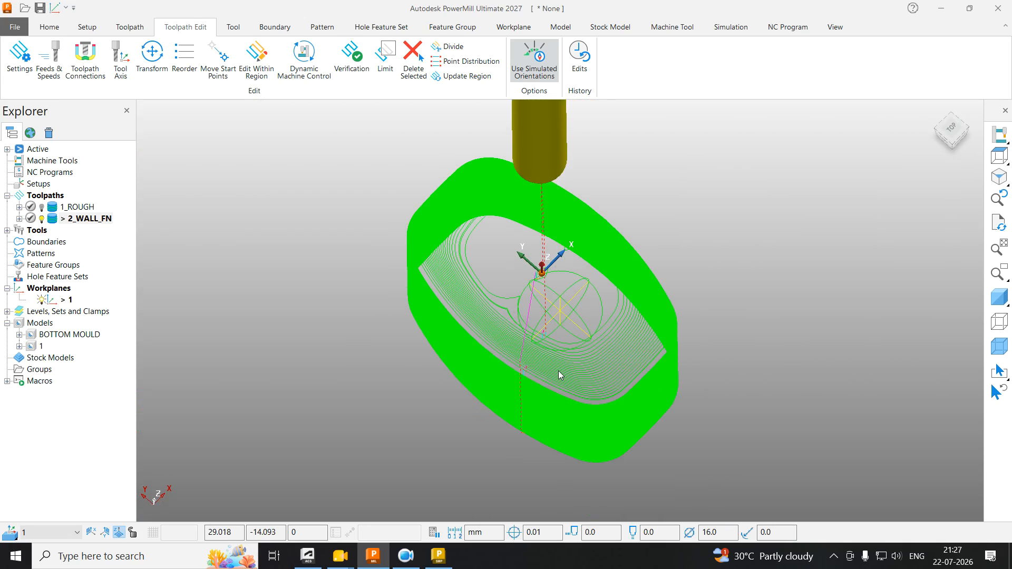
Step: Highlight the toolpath passes over the dome, check them against the shaded core, and clear the selection
scroll(445, 319, up, 4)
drag(538, 247, 475, 352)
click(1000, 297)
scroll(781, 308, down, 3)
mouse_move(781, 307)
middle_down()
mouse_move(786, 228)
mouse_move(820, 212)
mouse_move(817, 224)
middle_up()
scroll(628, 197, up, 3)
scroll(551, 302, down, 4)
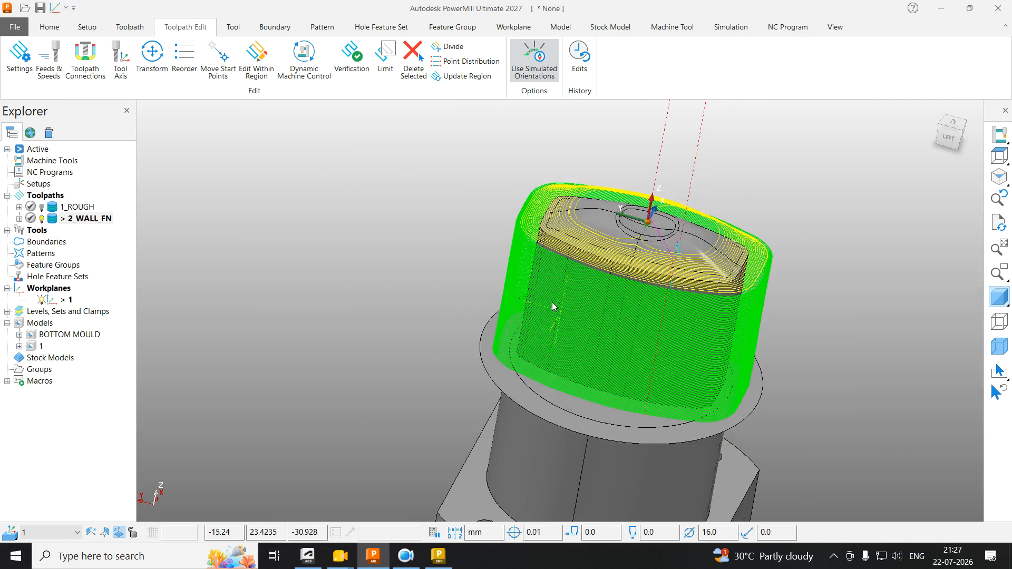
middle_drag(551, 302, 543, 294)
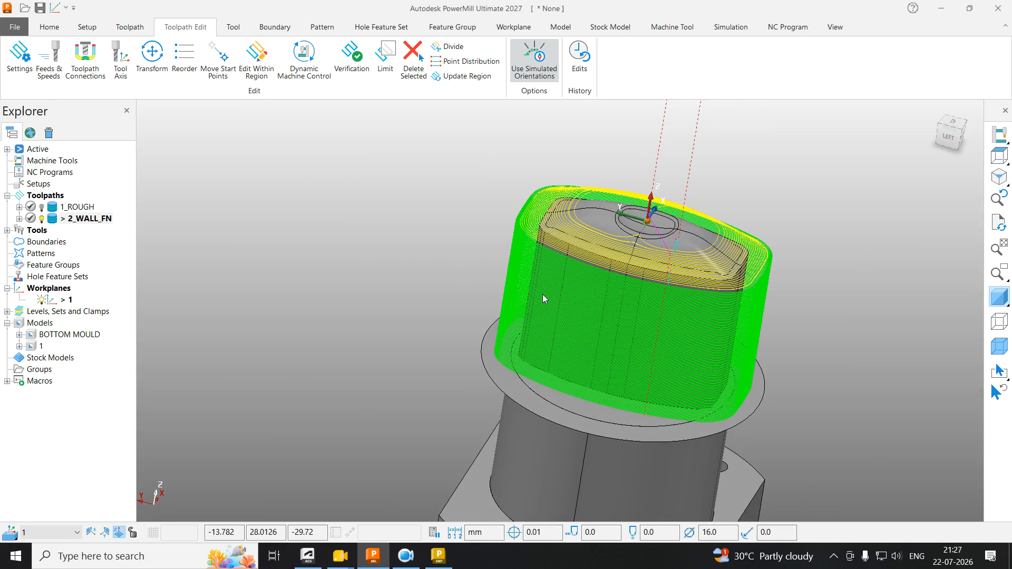
click(818, 218)
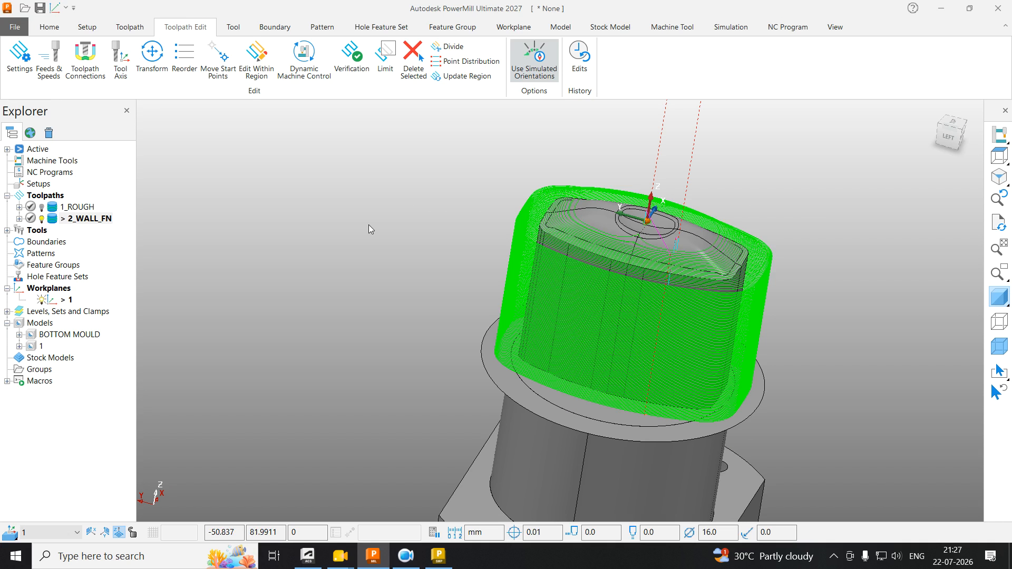
Step: Deactivate toolpath 2_WALL_FN and select the core's vertical wall surfaces in the left view
double_click(51, 219)
middle_drag(758, 342, 773, 287)
click(950, 138)
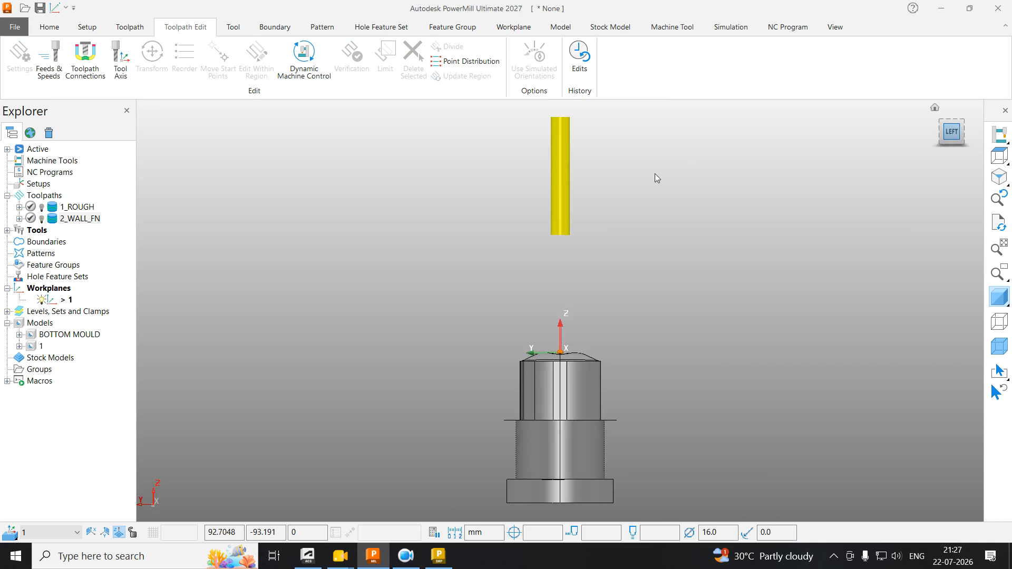
scroll(654, 174, down, 2)
scroll(630, 318, up, 5)
drag(628, 311, 330, 302)
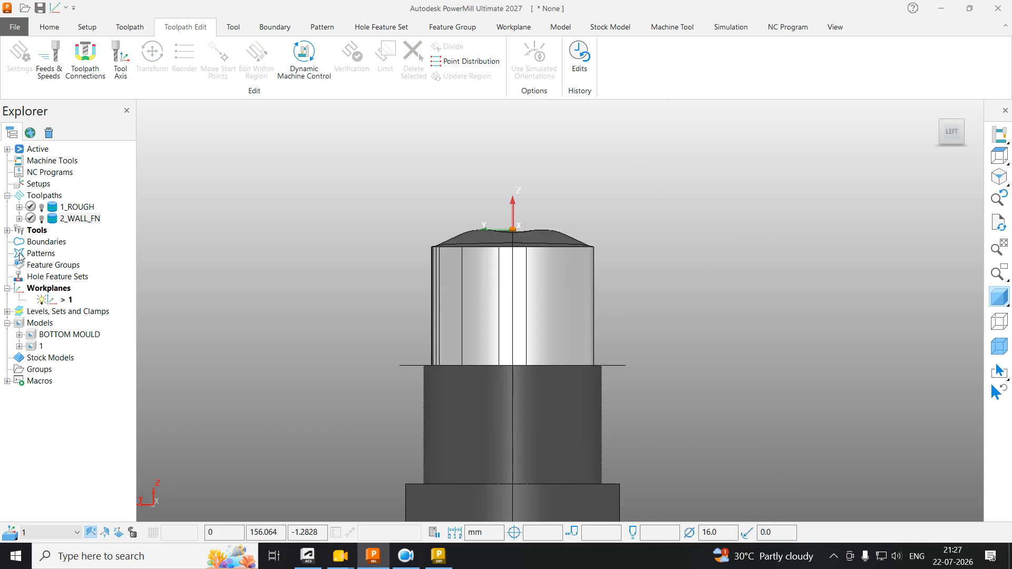
Step: Create a user-defined boundary from the selected wall surfaces, keeping the outline at the walls' top edge, and accept it
right_click(48, 245)
mouse_move(115, 308)
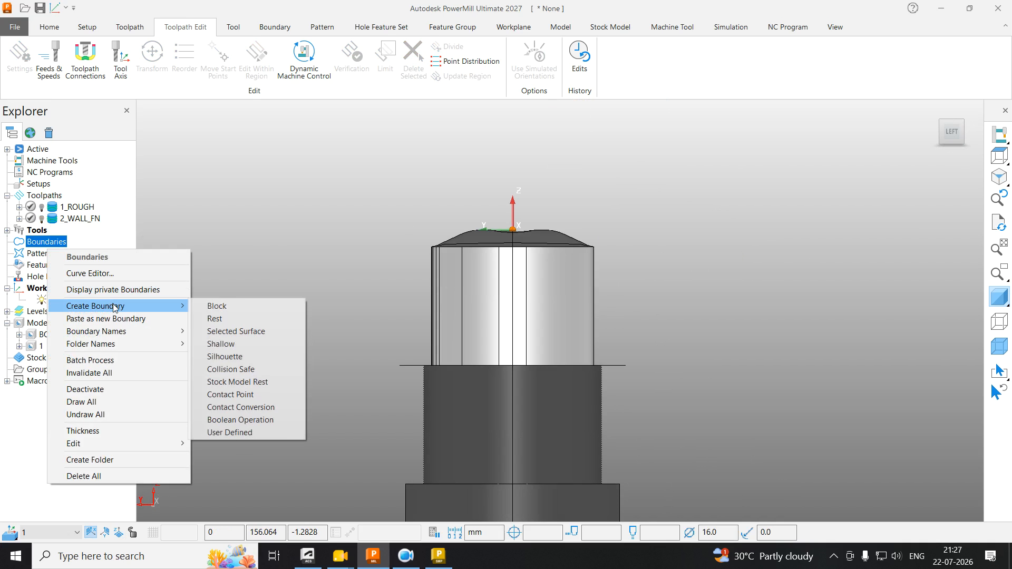
click(244, 432)
click(62, 283)
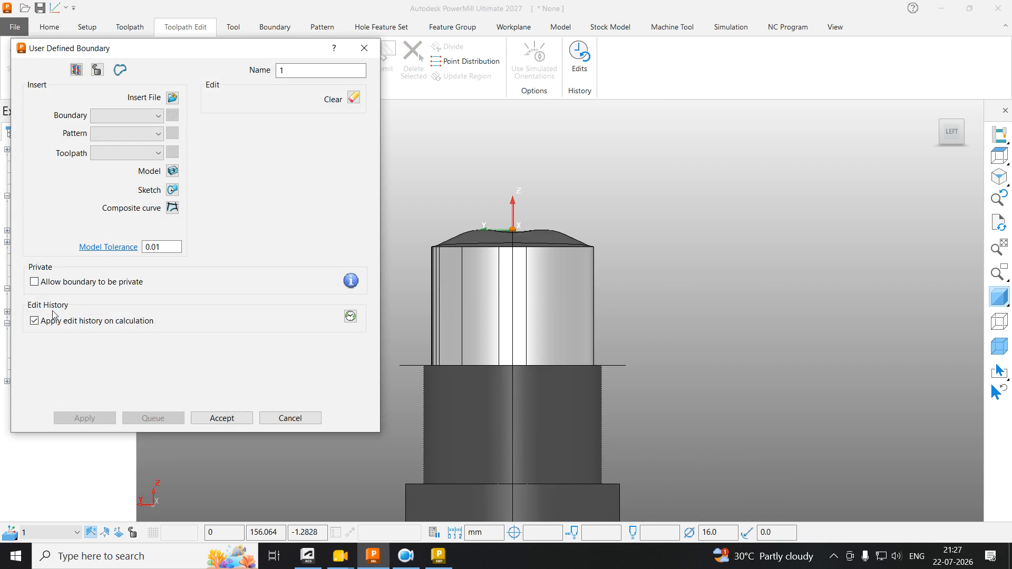
click(79, 321)
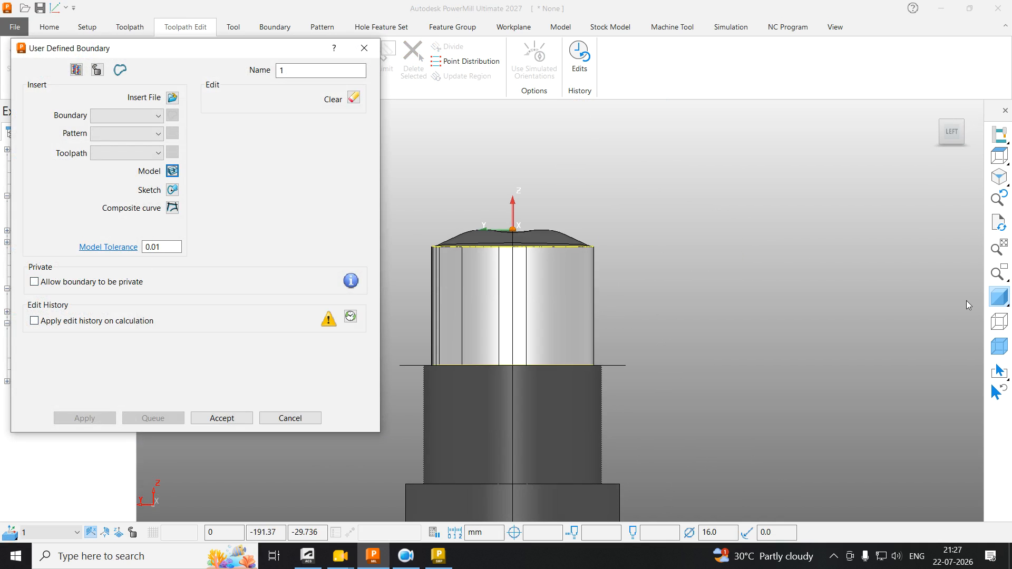
click(998, 299)
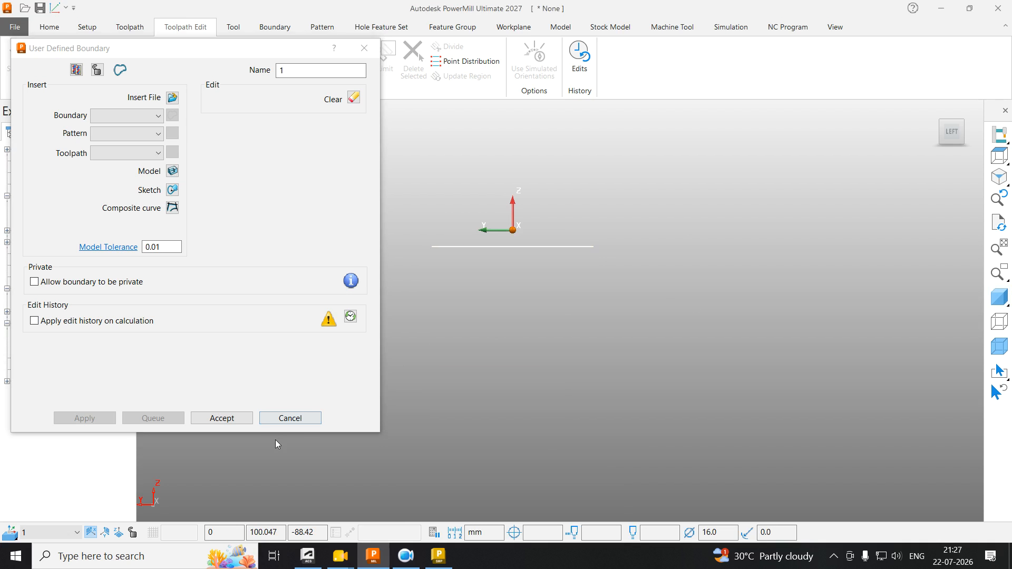
click(222, 418)
click(999, 297)
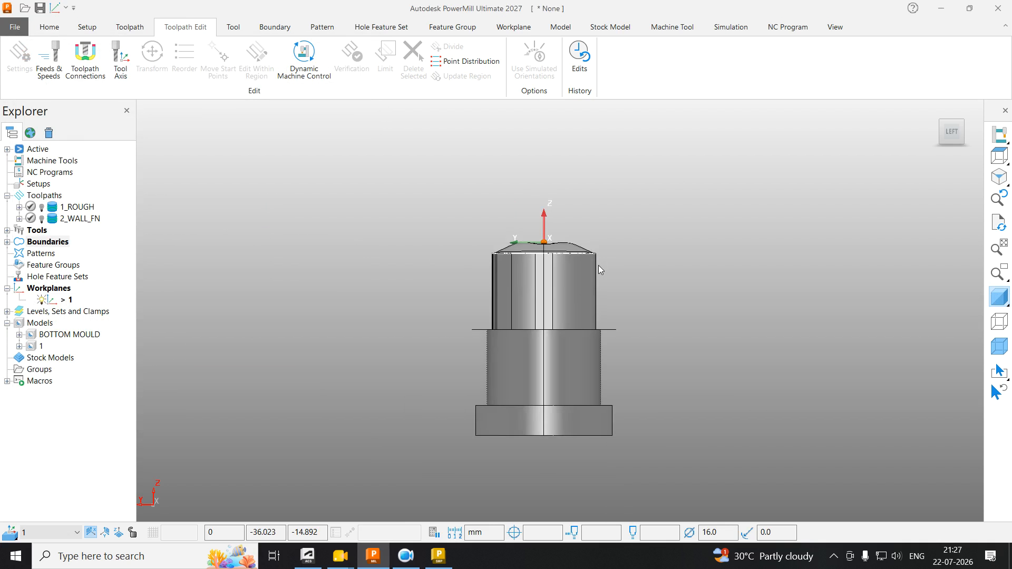
Step: Reopen the settings of toolpath 2_WALL_FN and limit it with boundary 1
right_click(79, 218)
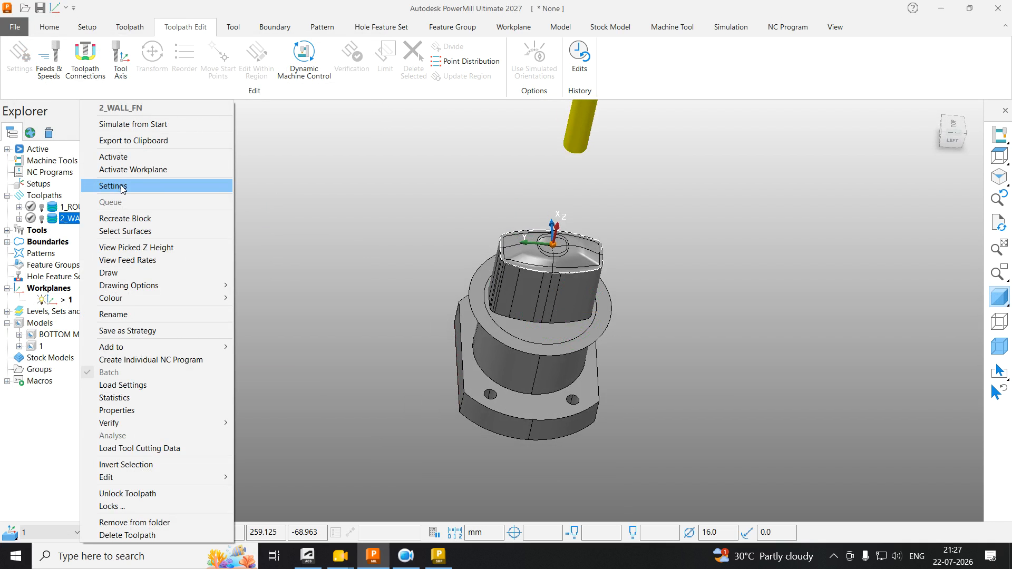
click(124, 189)
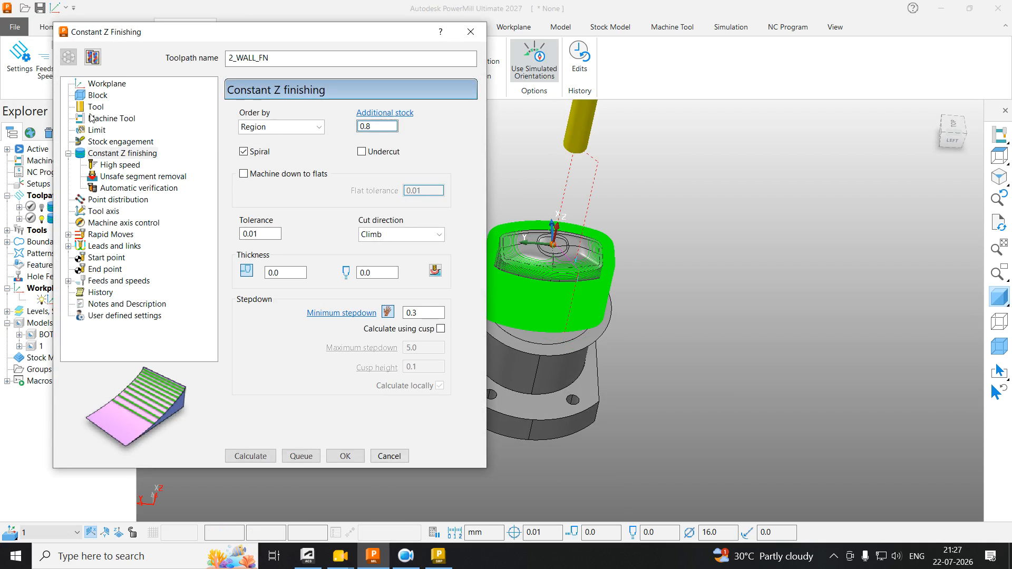
click(97, 130)
click(305, 139)
click(304, 161)
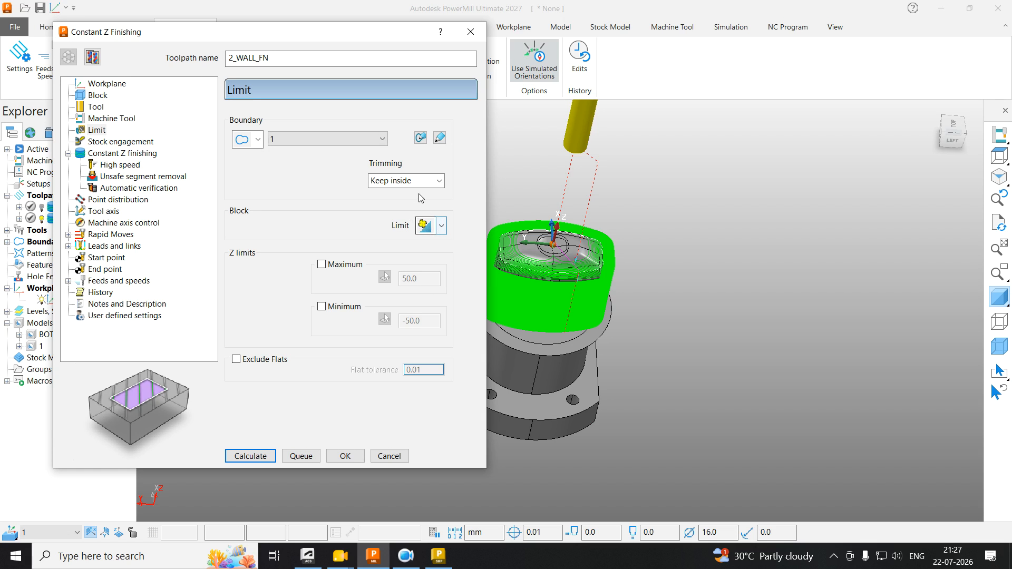
Step: Set the boundary trimming of 2_WALL_FN to Keep outside, recalculate the toolpath and close its settings
click(409, 181)
click(405, 205)
scroll(613, 265, up, 5)
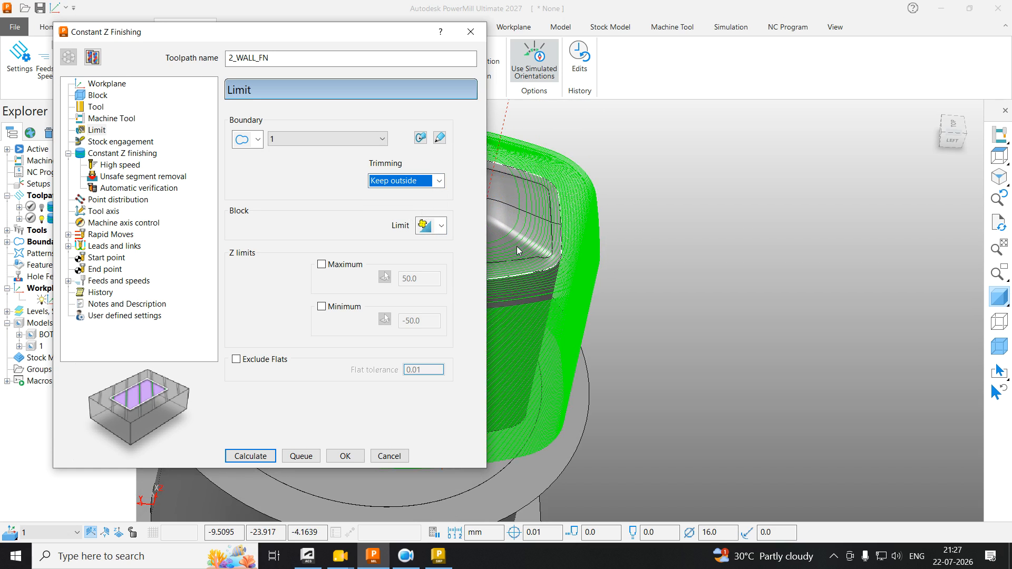
click(246, 458)
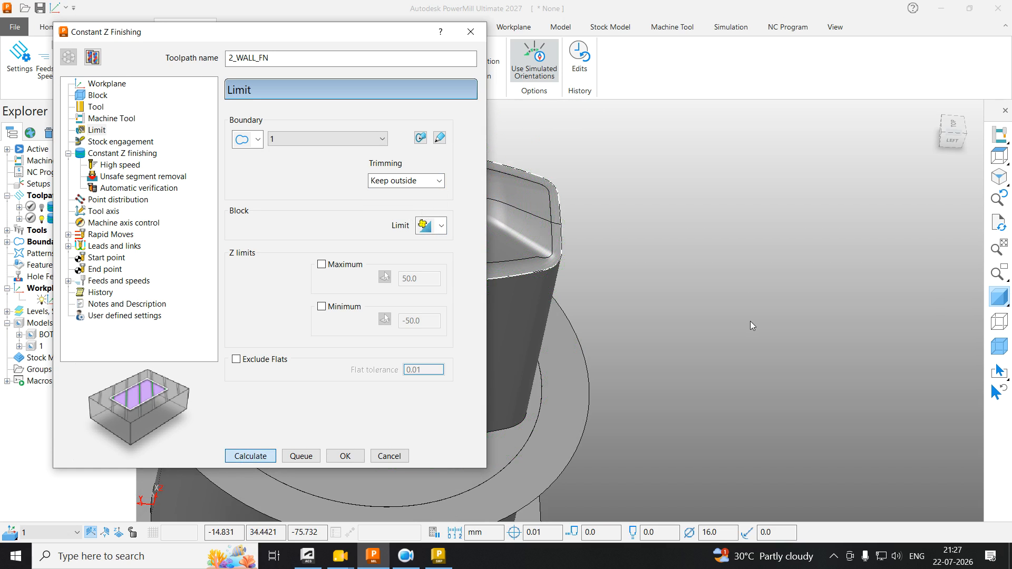
scroll(765, 319, down, 2)
scroll(764, 319, down, 3)
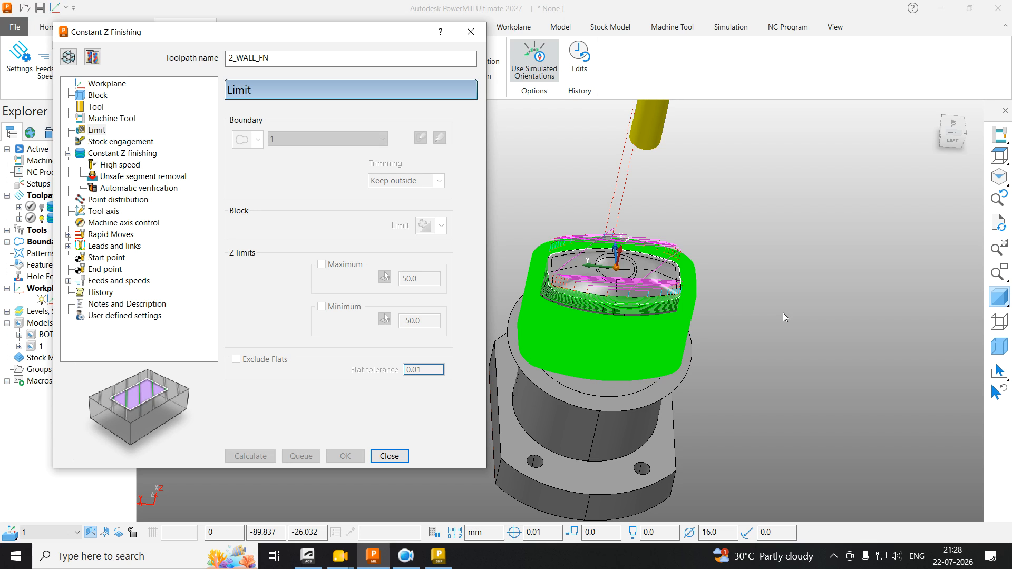
click(390, 456)
Step: Examine the recalculated wall passes around the core's top edge, with model shading on and off
scroll(574, 323, up, 5)
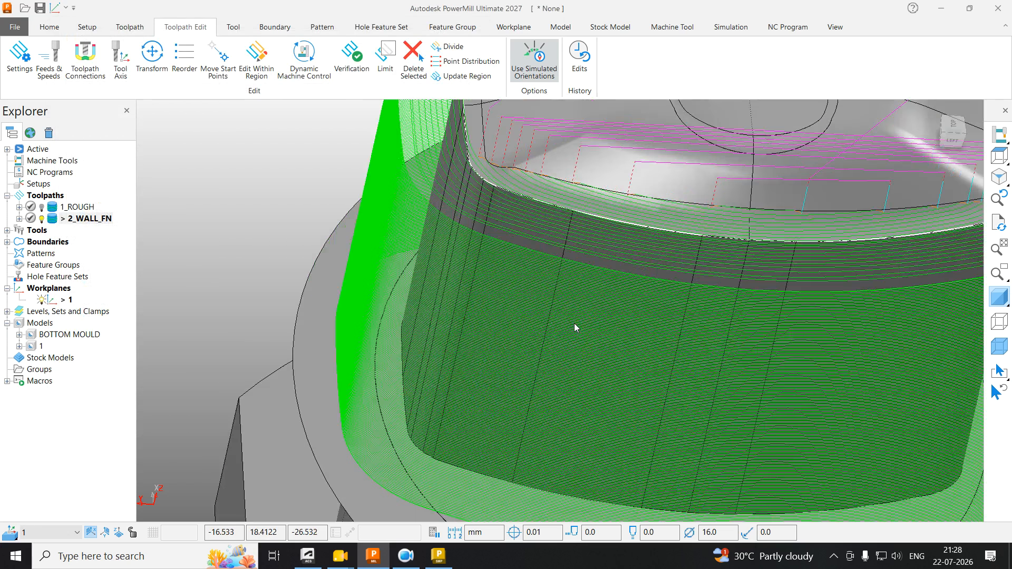
scroll(574, 324, down, 5)
middle_drag(396, 202, 906, 352)
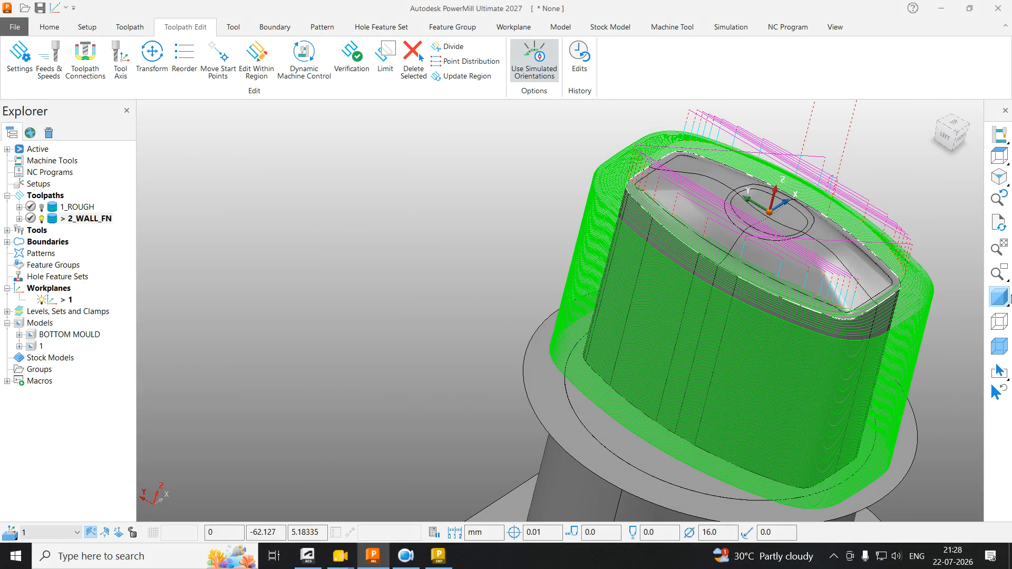
click(1003, 298)
scroll(662, 227, up, 3)
mouse_move(658, 229)
middle_down()
mouse_move(632, 257)
mouse_move(604, 331)
middle_up()
scroll(604, 331, up, 2)
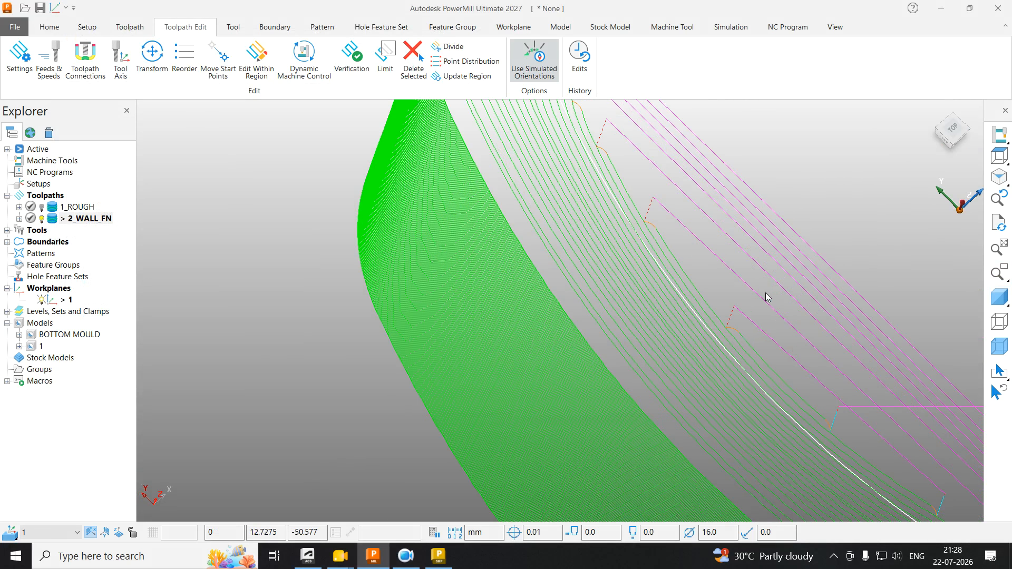
drag(771, 290, 657, 406)
scroll(653, 372, down, 5)
mouse_move(654, 372)
middle_down()
mouse_move(731, 285)
mouse_move(722, 263)
middle_up()
click(400, 258)
scroll(747, 337, down, 3)
click(1000, 297)
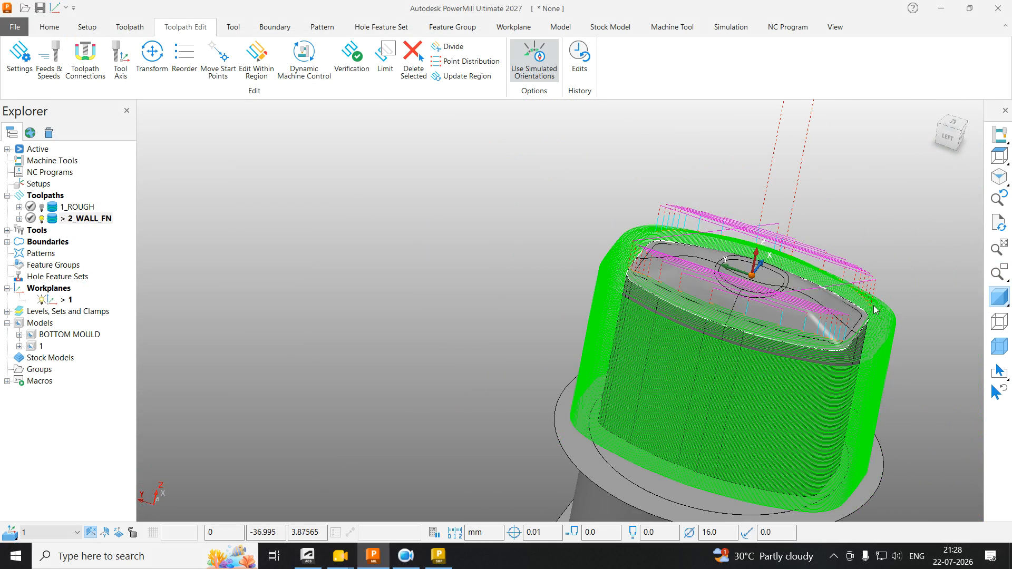
Step: Create a Contact Point boundary by inserting boundary 1 into it, and accept it
click(7, 242)
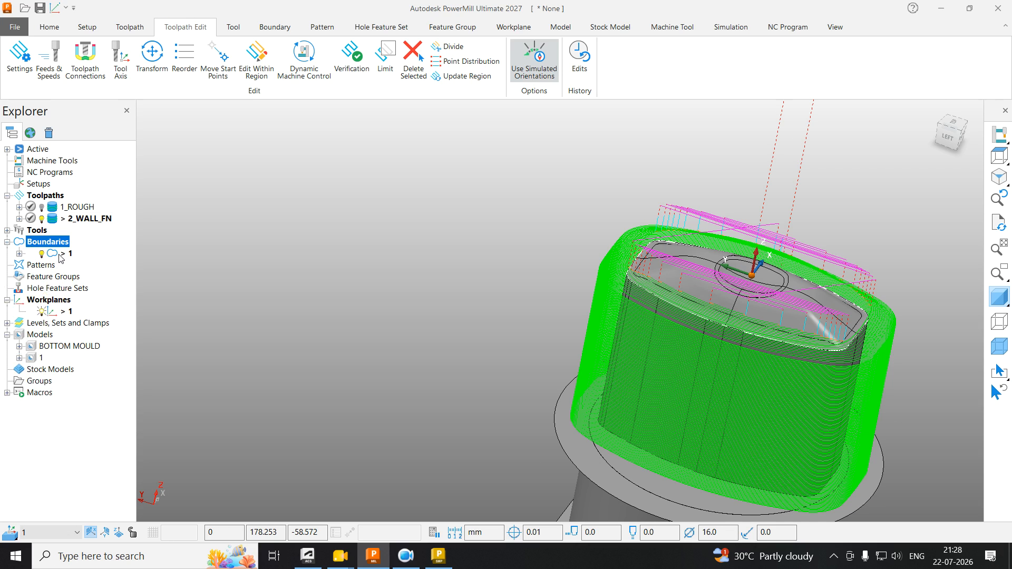
right_click(59, 244)
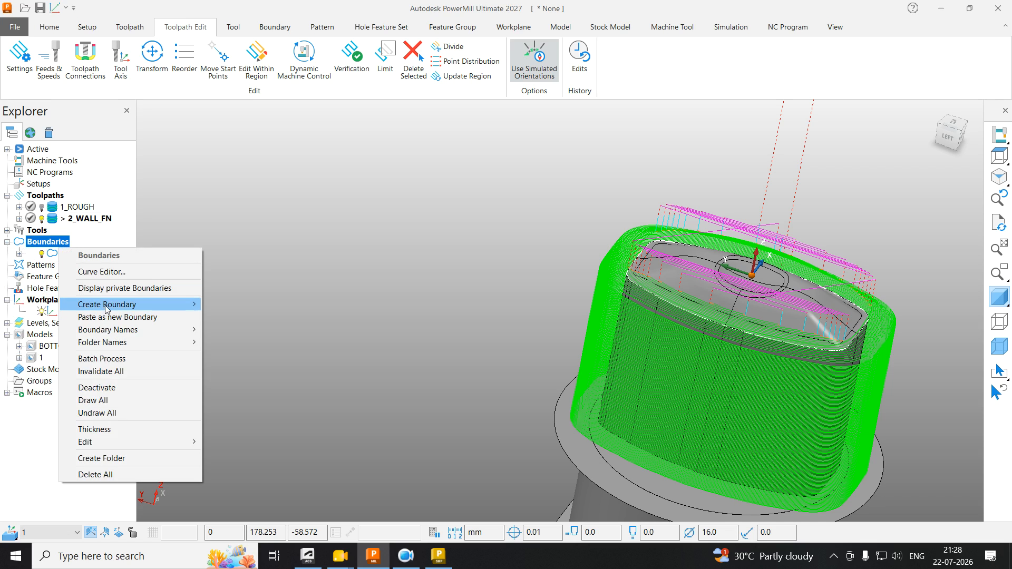
mouse_move(190, 307)
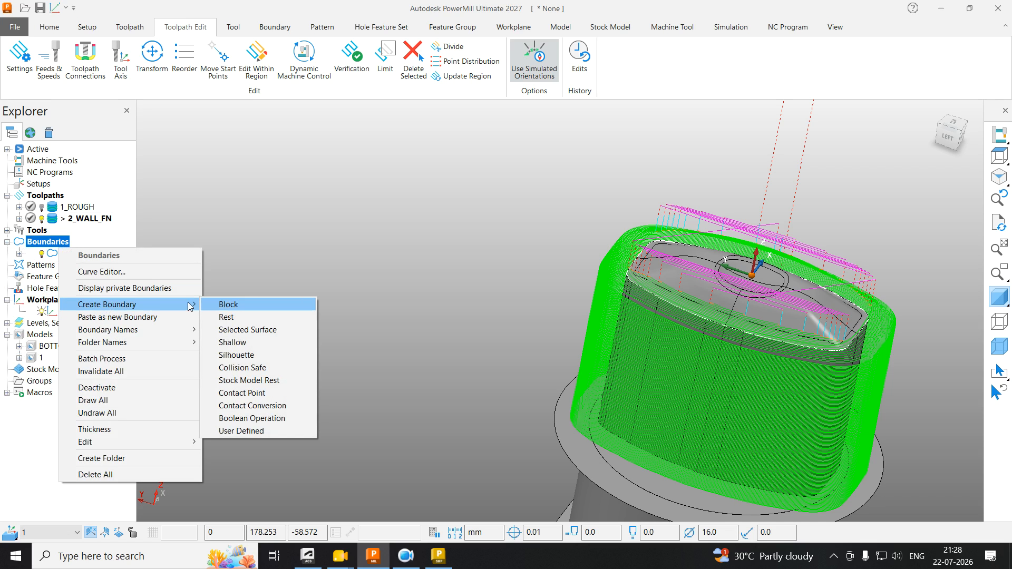
click(248, 393)
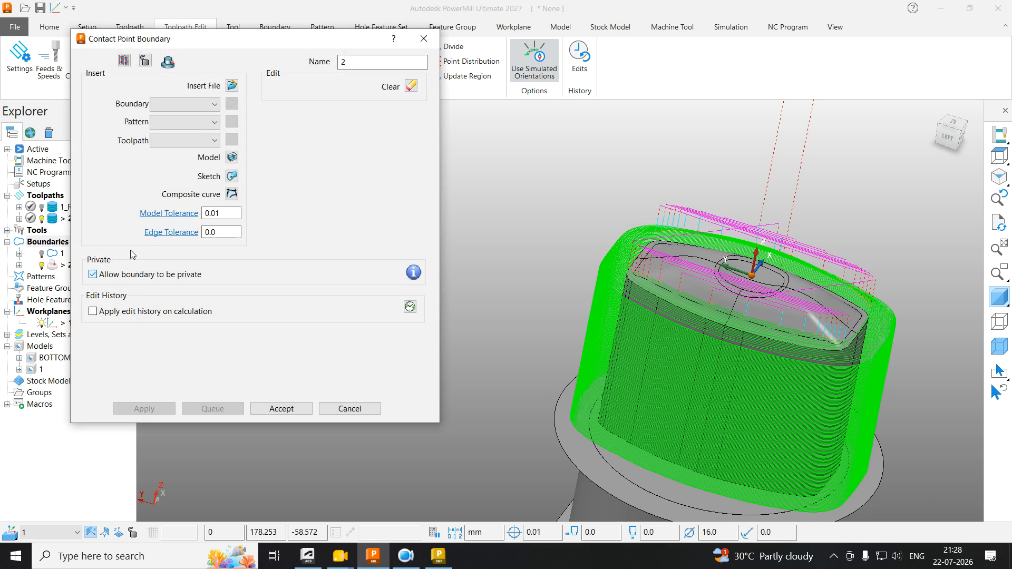
click(174, 104)
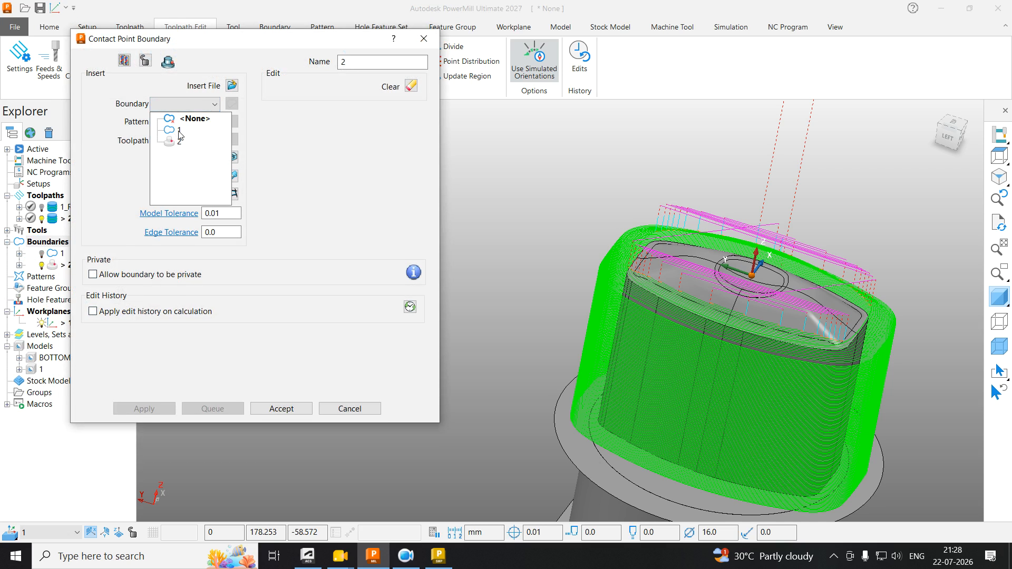
click(177, 127)
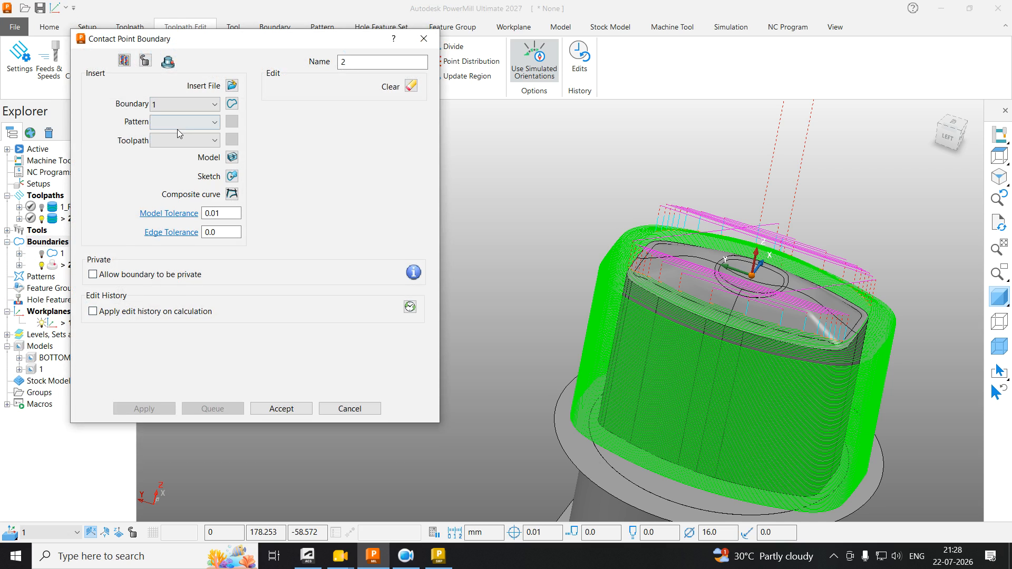
click(232, 104)
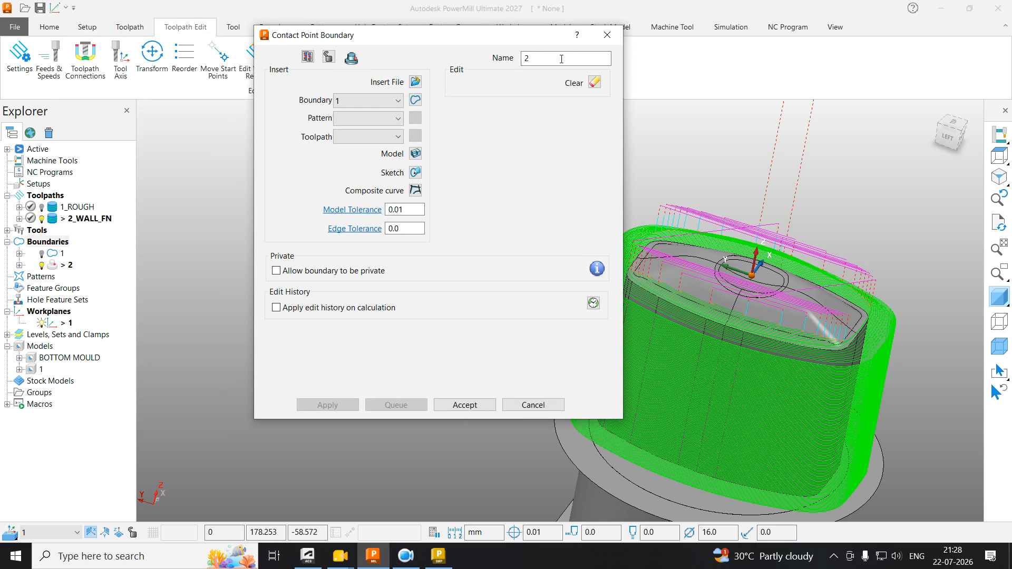
click(416, 100)
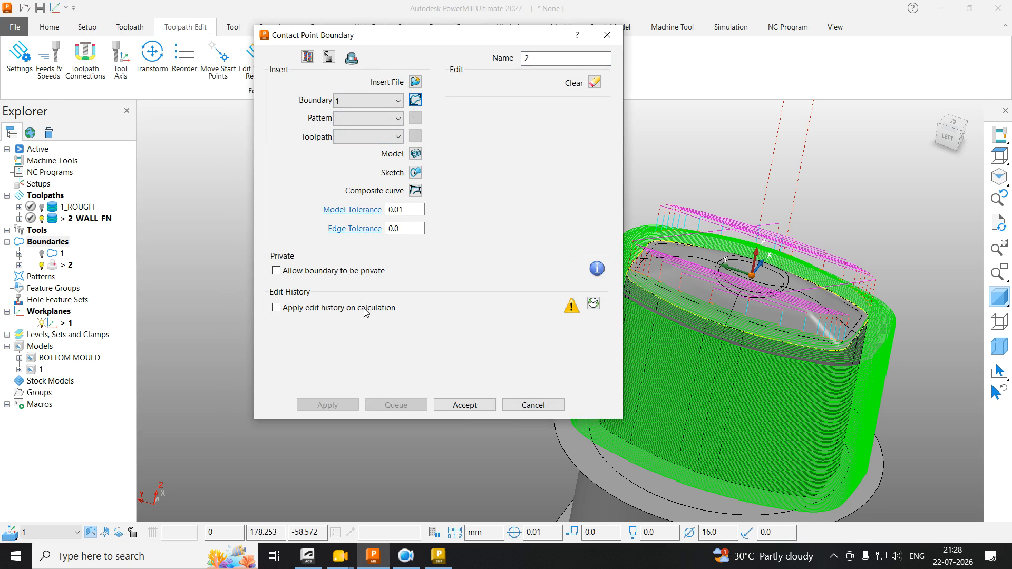
click(465, 407)
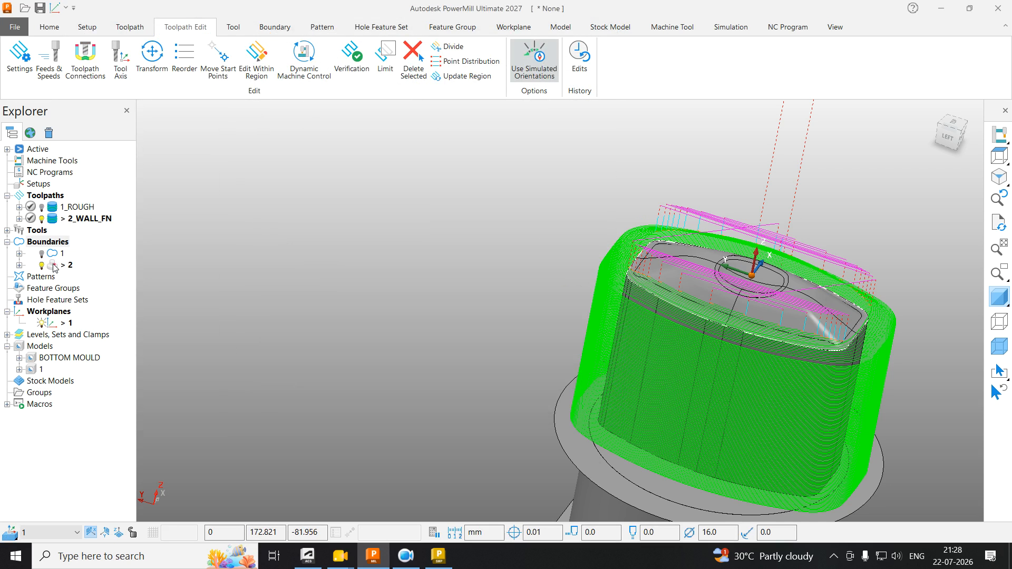
Step: Limit toolpath 2_WALL_FN with contact point boundary 2, recalculate it and check the passes at the core's top edge
right_click(89, 218)
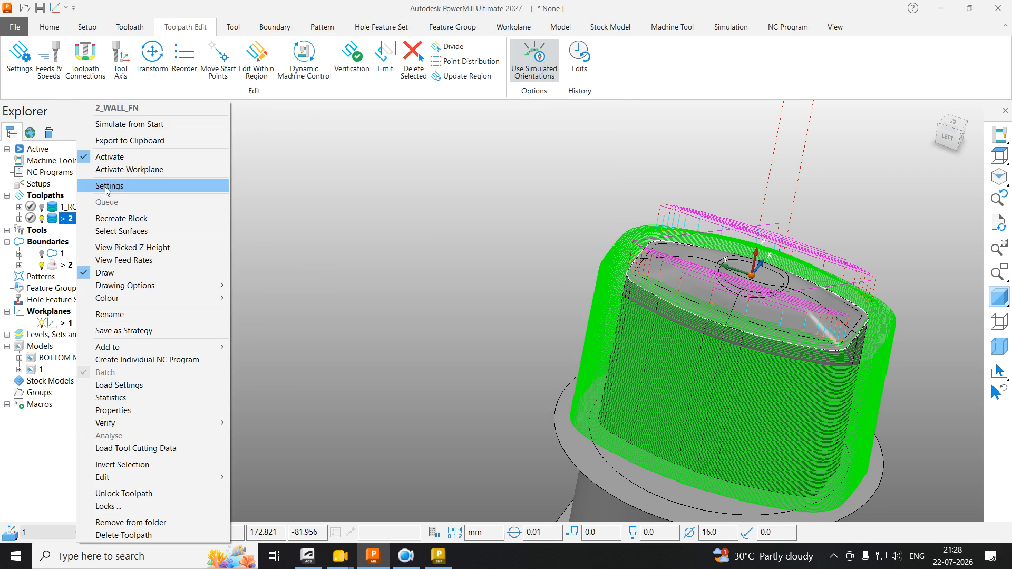
click(112, 187)
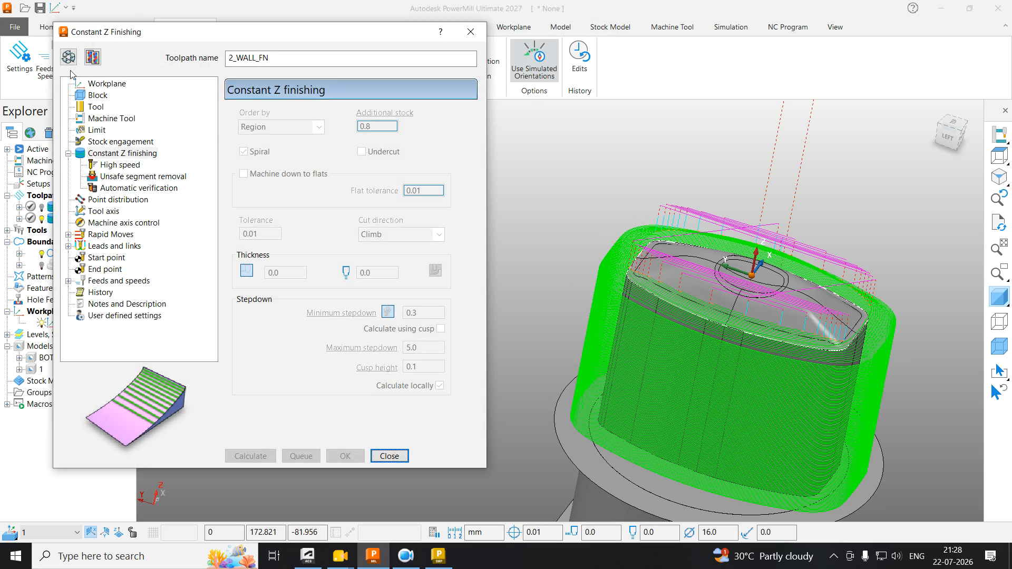
click(99, 142)
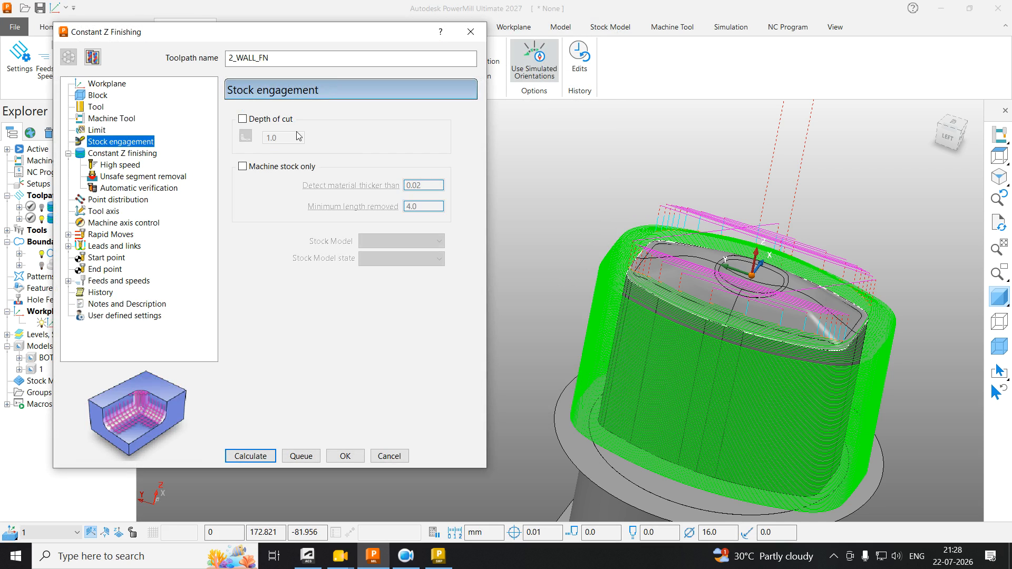
click(98, 131)
click(316, 138)
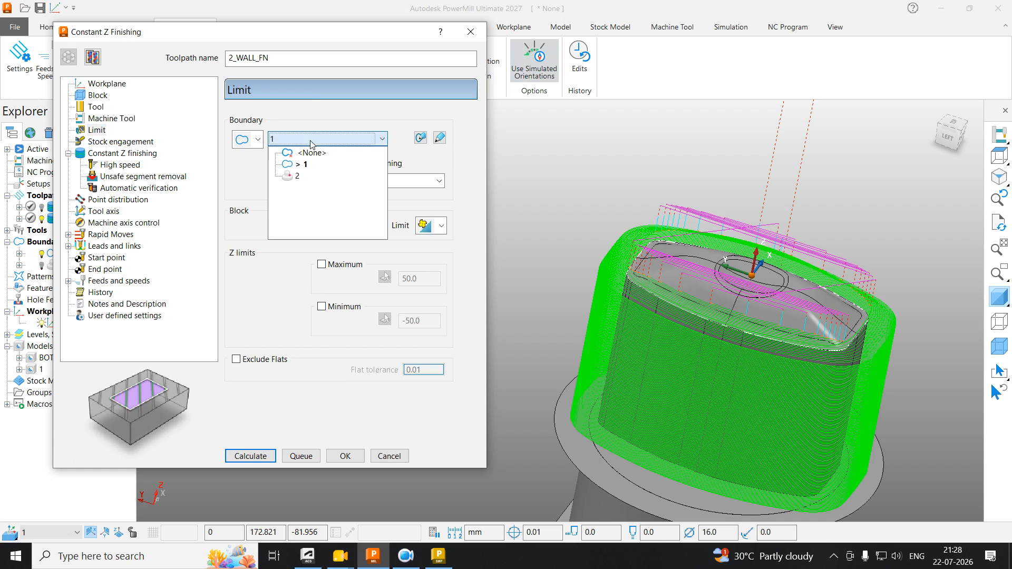
click(298, 174)
click(248, 455)
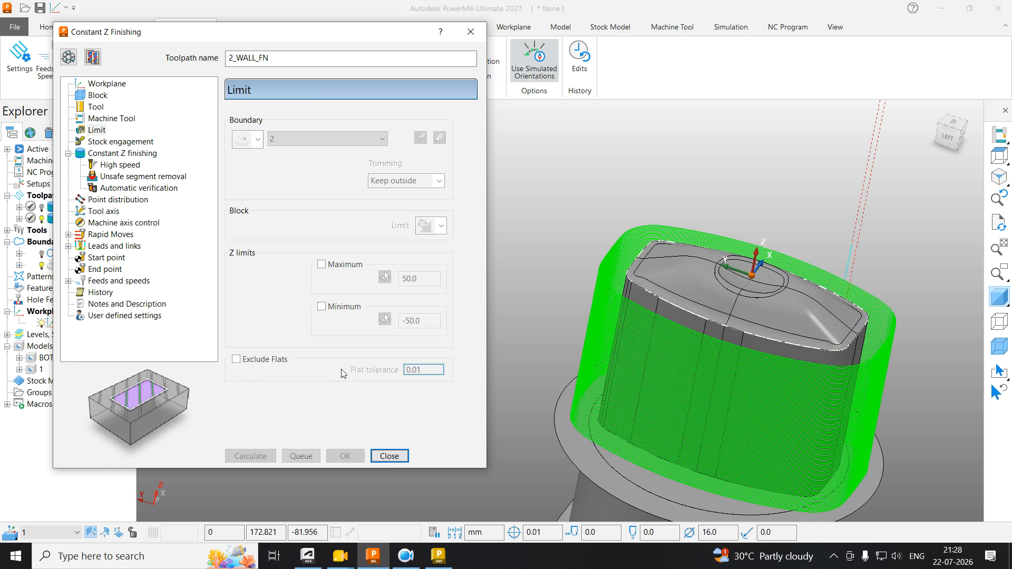
click(399, 460)
scroll(765, 301, up, 3)
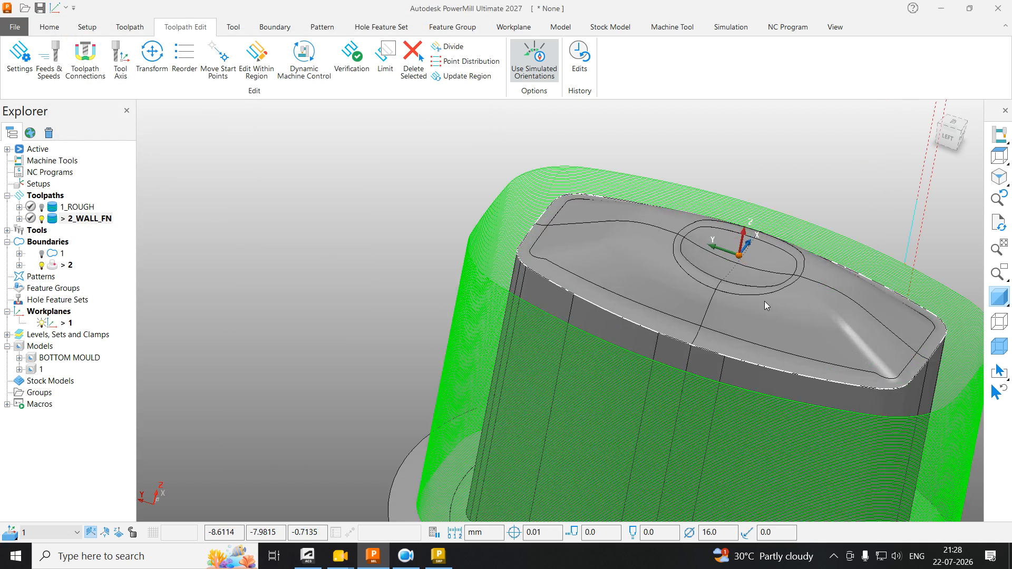
scroll(483, 248, down, 3)
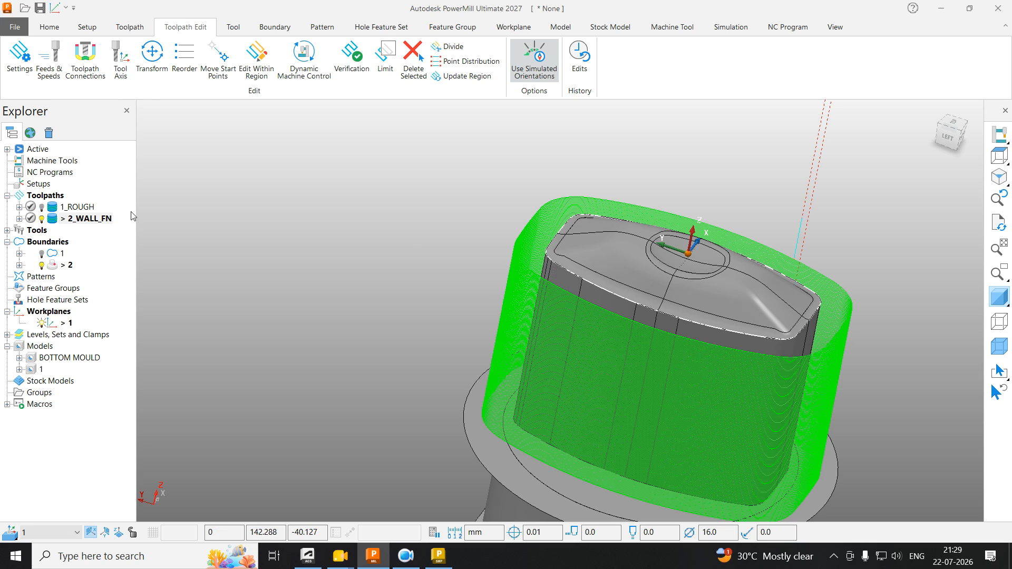
Step: Create a copy of toolpath 2_WALL_FN and limit the copy with boundary 1
right_click(102, 223)
click(221, 185)
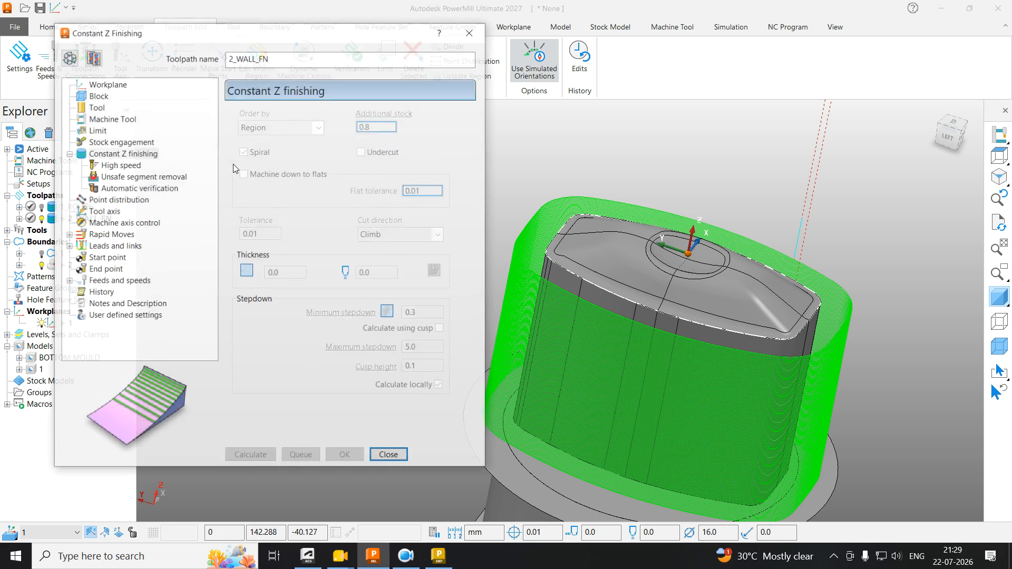
click(92, 57)
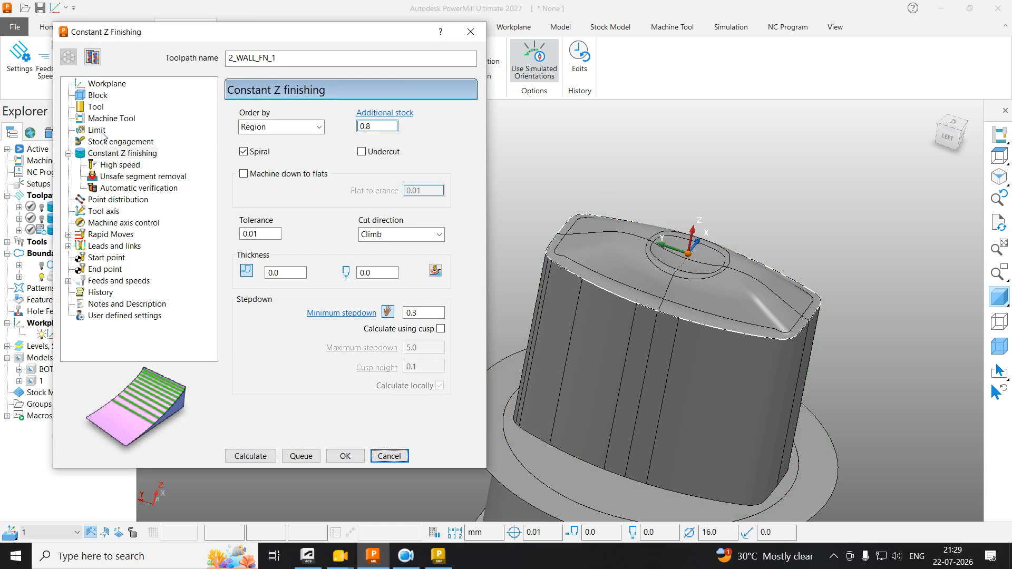
click(97, 130)
click(327, 139)
click(296, 163)
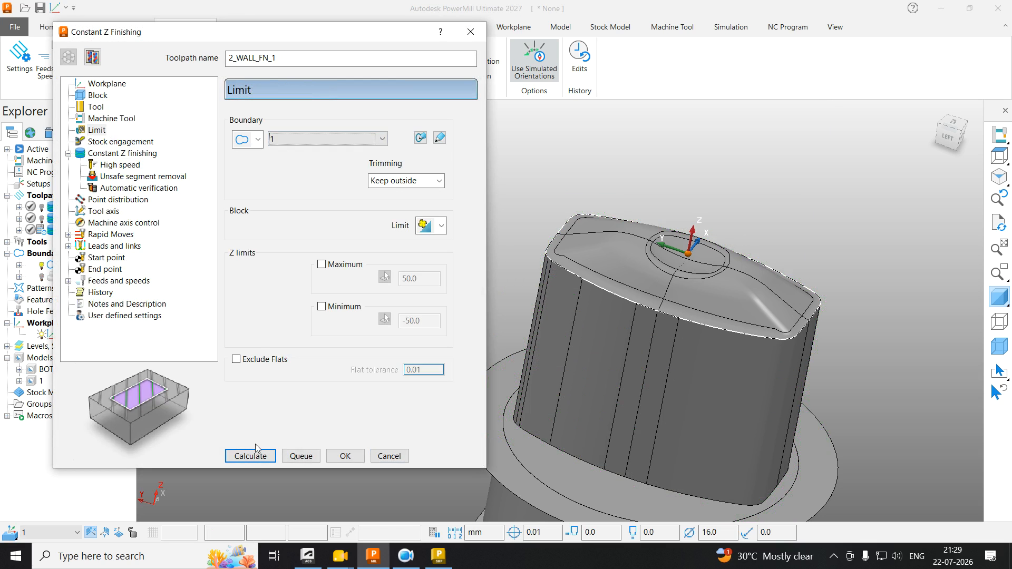
Step: Close the finishing settings and compare the 2_WALL_FN and 2_WALL_FN_1 toolpaths around the upper edge of the core
click(363, 457)
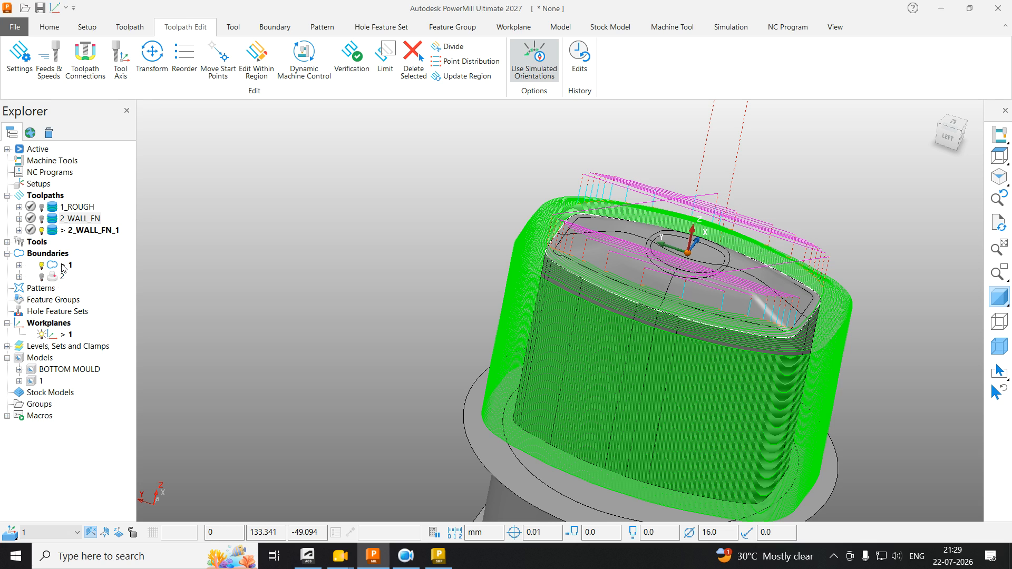
double_click(55, 219)
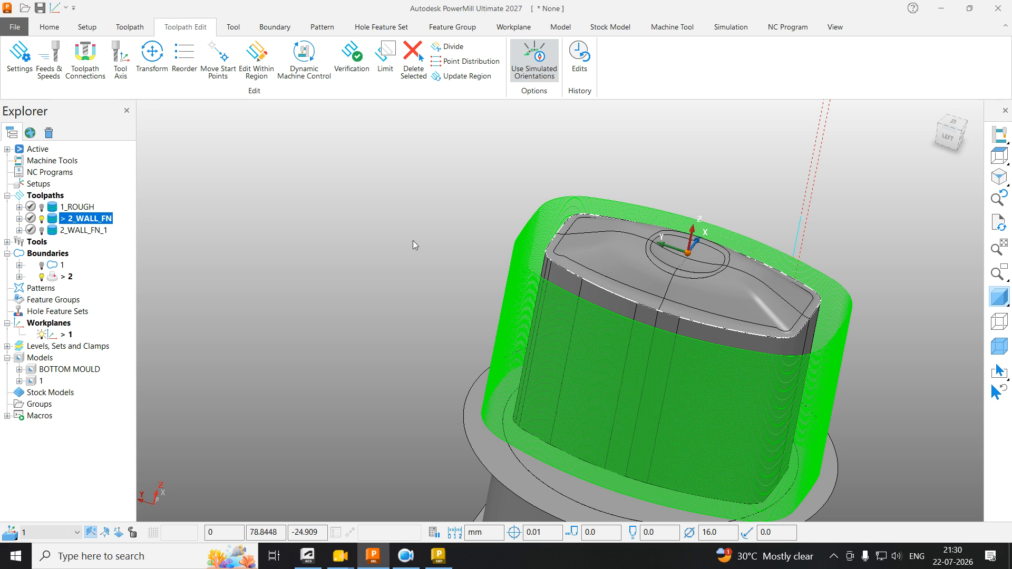
double_click(56, 230)
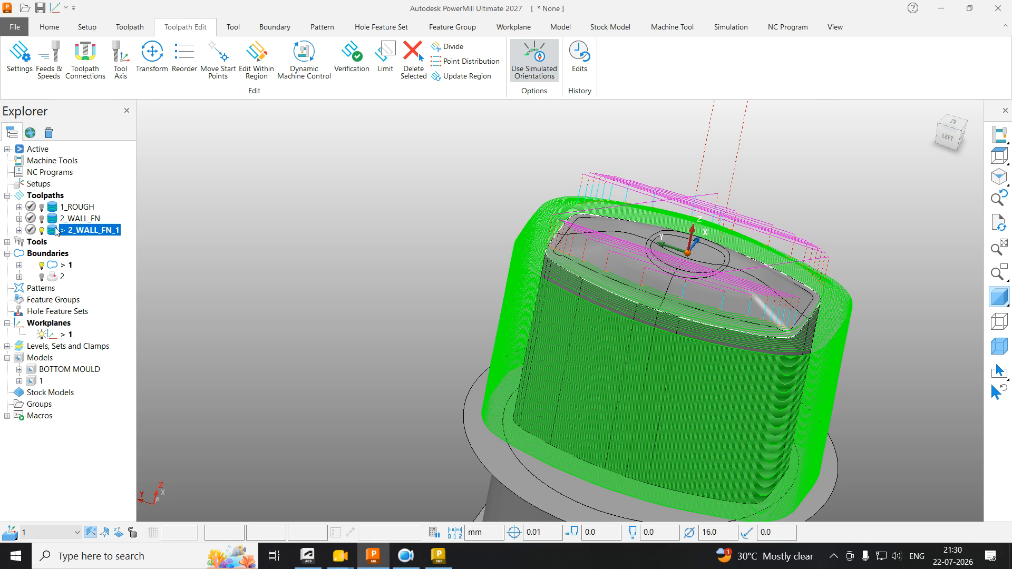
double_click(55, 219)
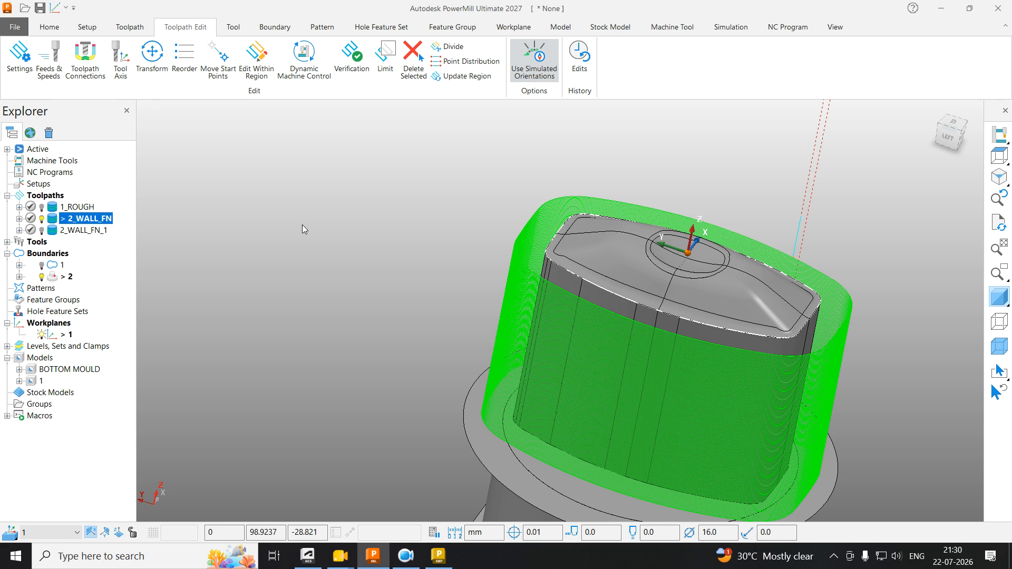
click(295, 238)
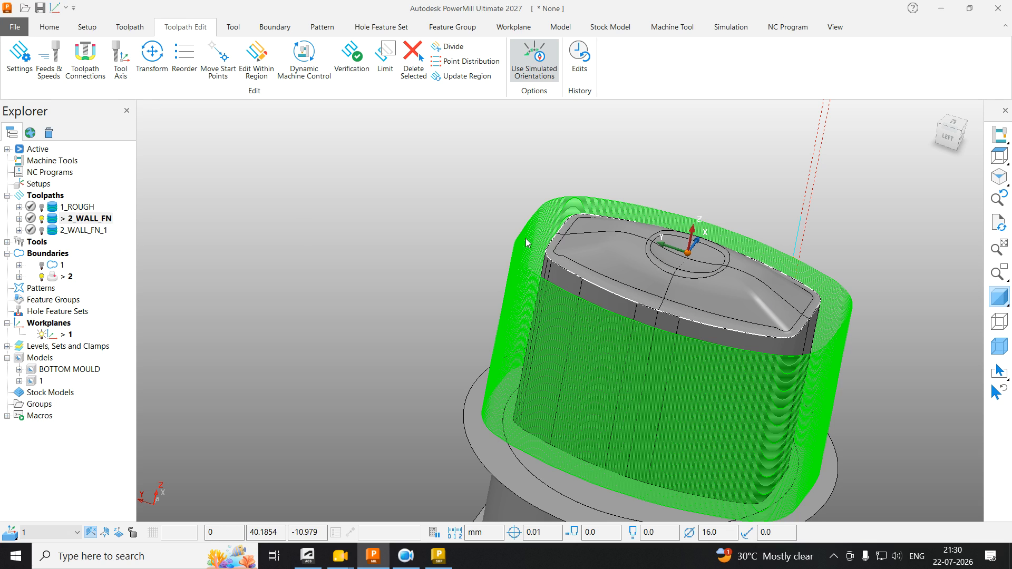
middle_drag(526, 238, 641, 216)
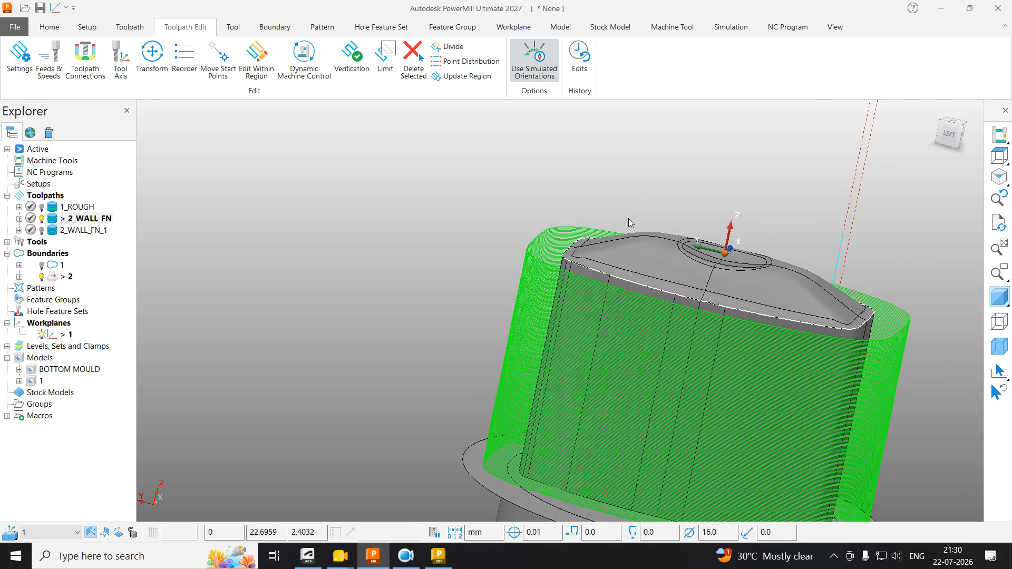
middle_drag(511, 274, 568, 298)
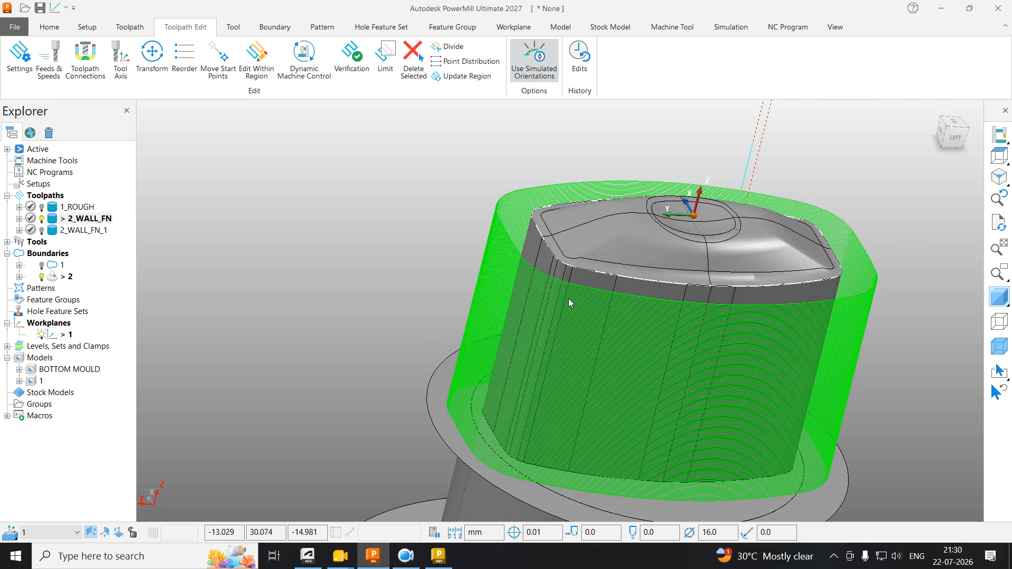
middle_drag(514, 260, 507, 237)
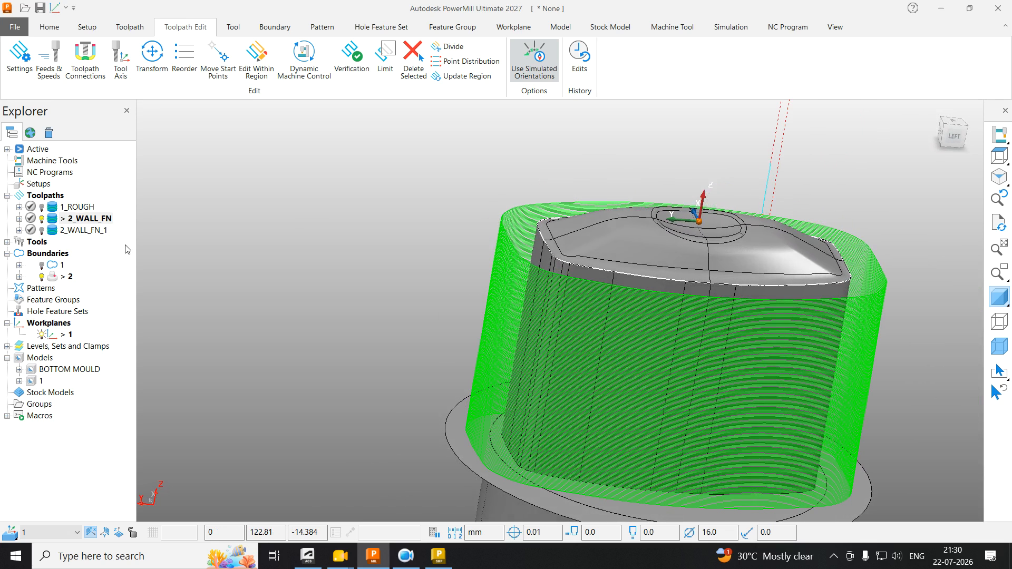
double_click(55, 230)
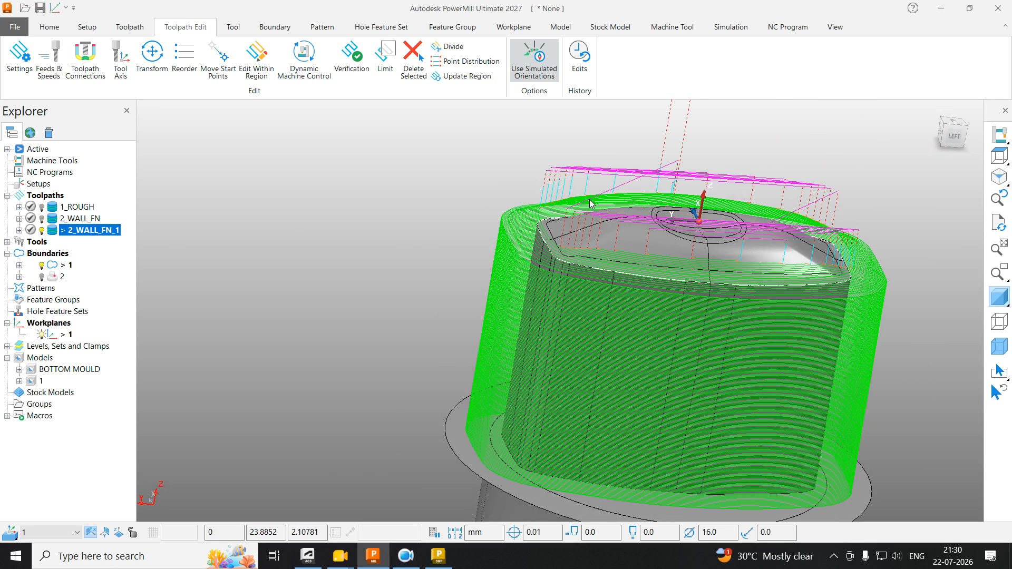
Step: Delete the stray upper segments above the wall from the 2_WALL_FN_1 toolpath
middle_drag(659, 248, 725, 308)
drag(724, 309, 691, 373)
click(415, 56)
scroll(435, 317, down, 2)
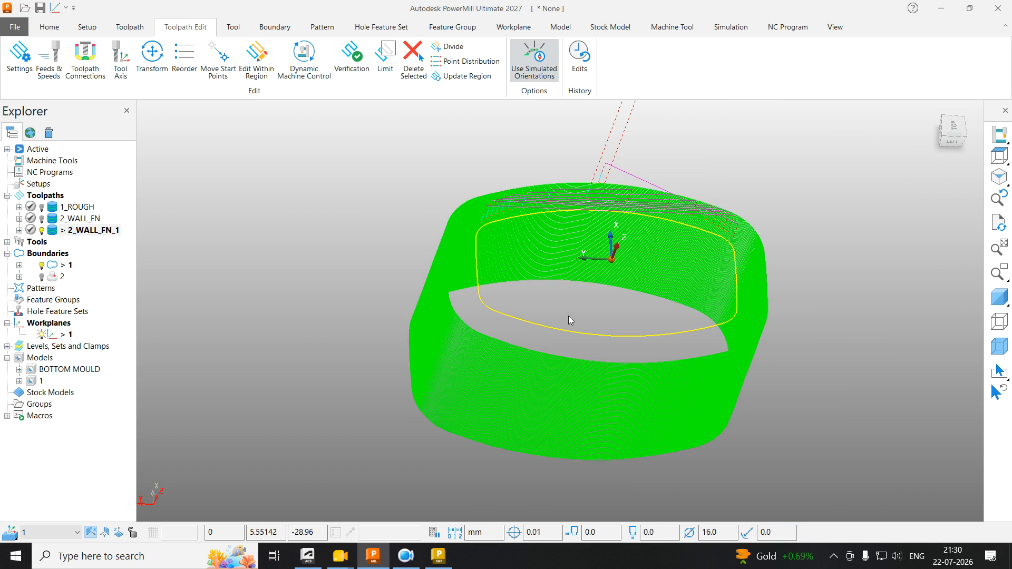
click(575, 300)
middle_drag(576, 300, 611, 383)
scroll(590, 193, up, 3)
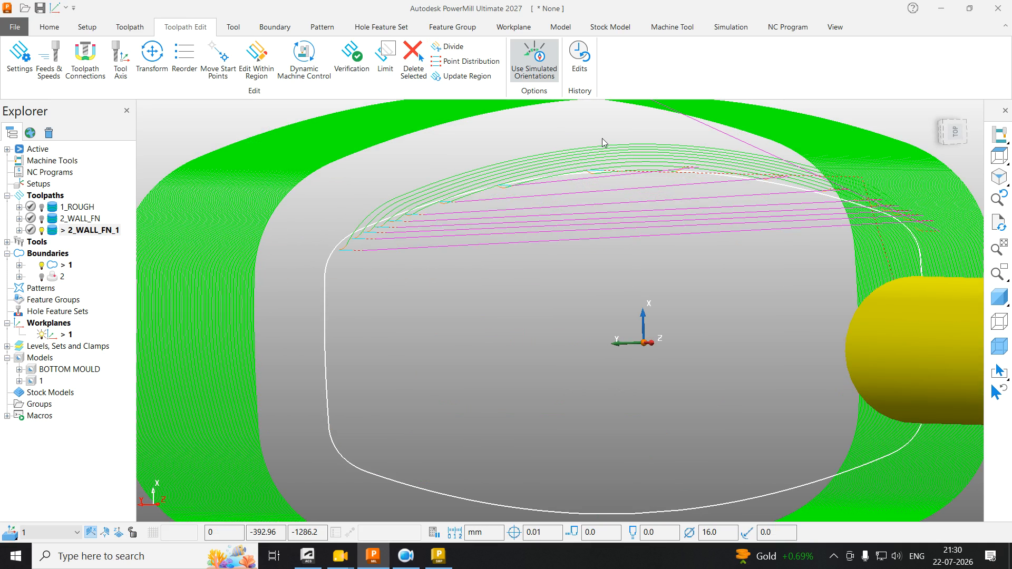
drag(601, 139, 582, 182)
click(413, 70)
scroll(580, 264, down, 5)
middle_drag(678, 298, 720, 163)
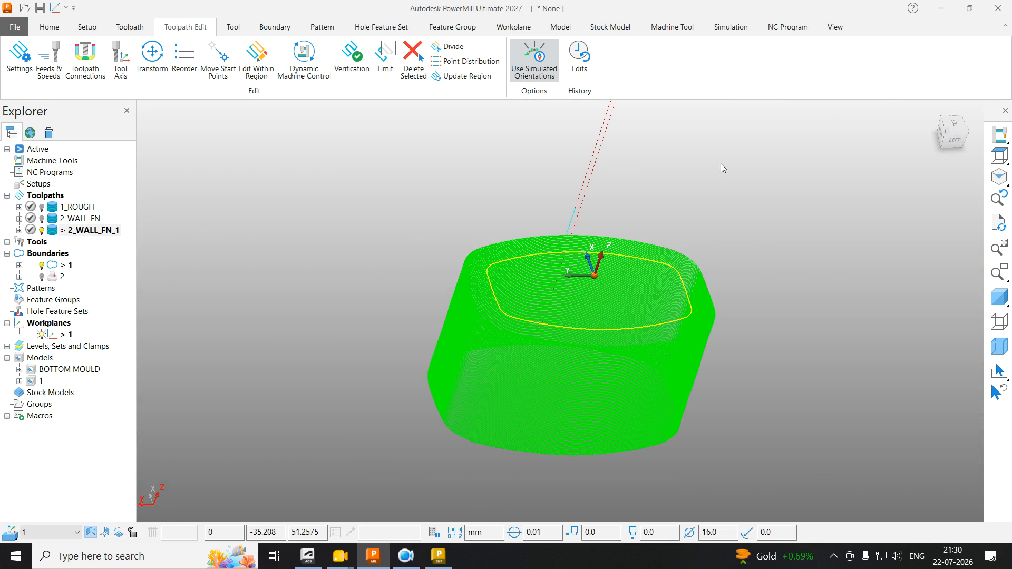
Step: Show the shaded model again and check the trimmed 2_WALL_FN_1 passes against the core walls
click(720, 165)
scroll(720, 363, up, 2)
click(999, 298)
middle_drag(780, 316, 597, 339)
middle_drag(648, 296, 601, 261)
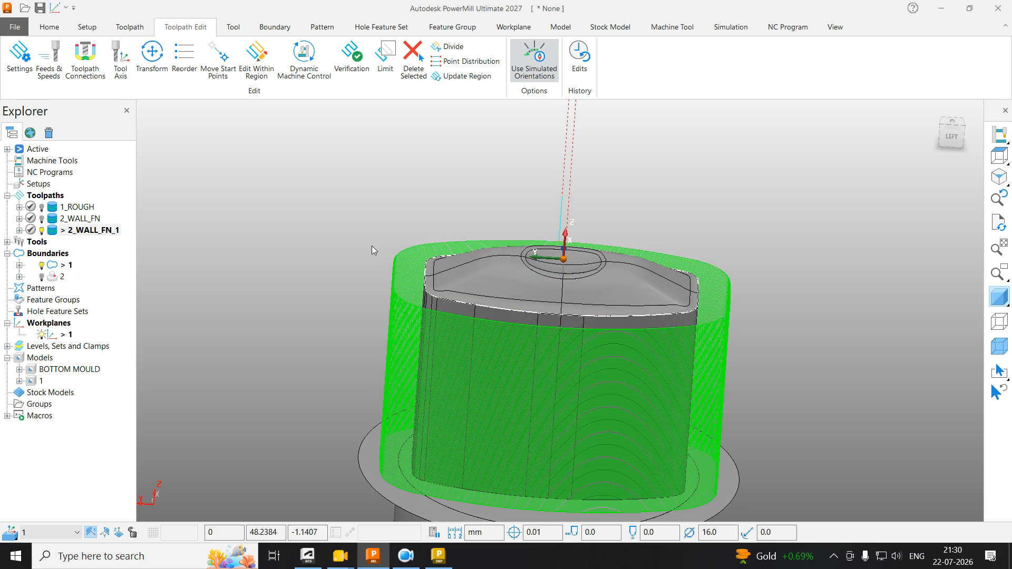
mouse_move(447, 247)
middle_down()
mouse_move(440, 263)
mouse_move(435, 240)
middle_up()
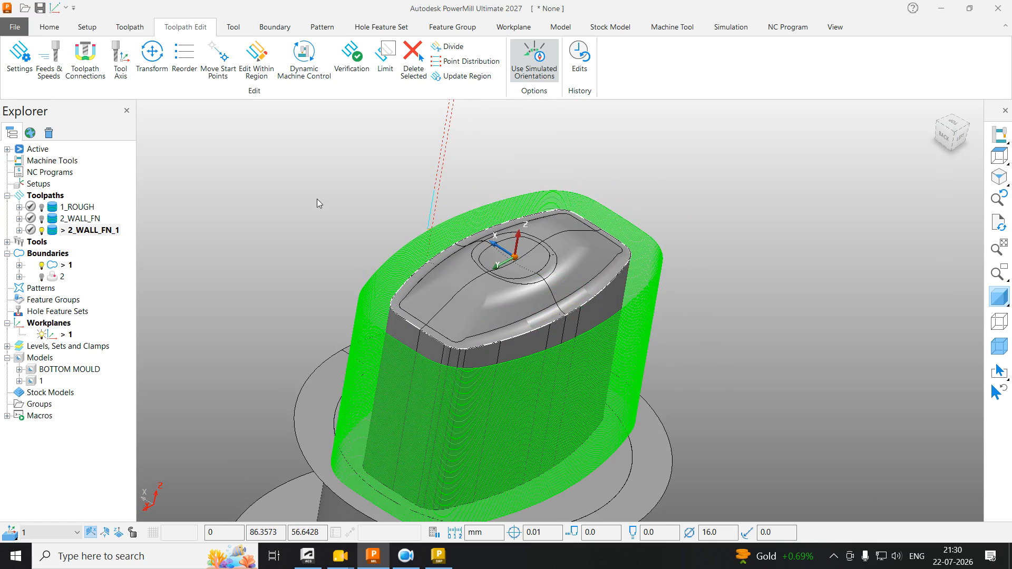
Step: Delete the 2_WALL_FN_1 toolpath and activate 2_WALL_FN
right_click(79, 232)
click(133, 535)
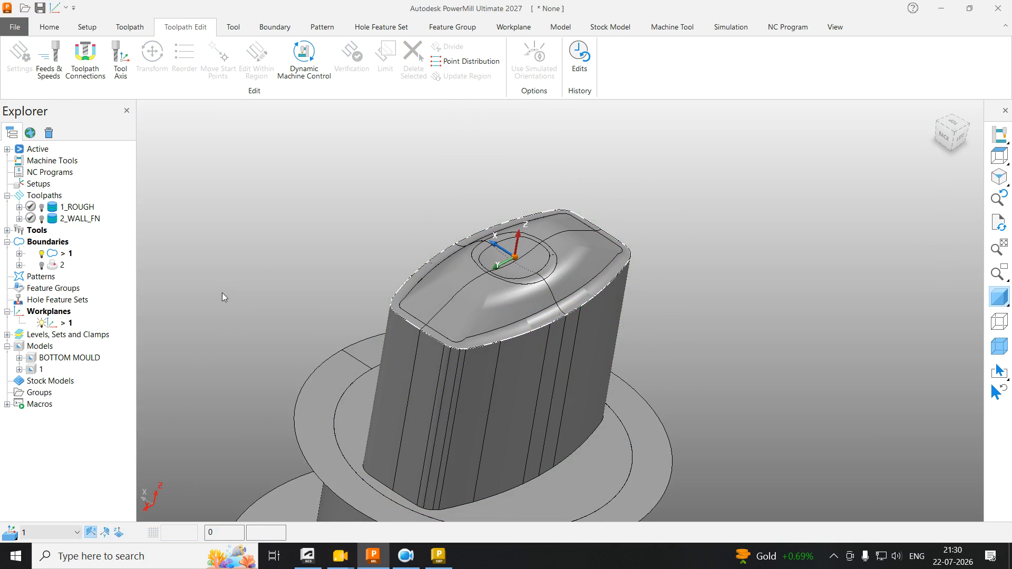
double_click(57, 221)
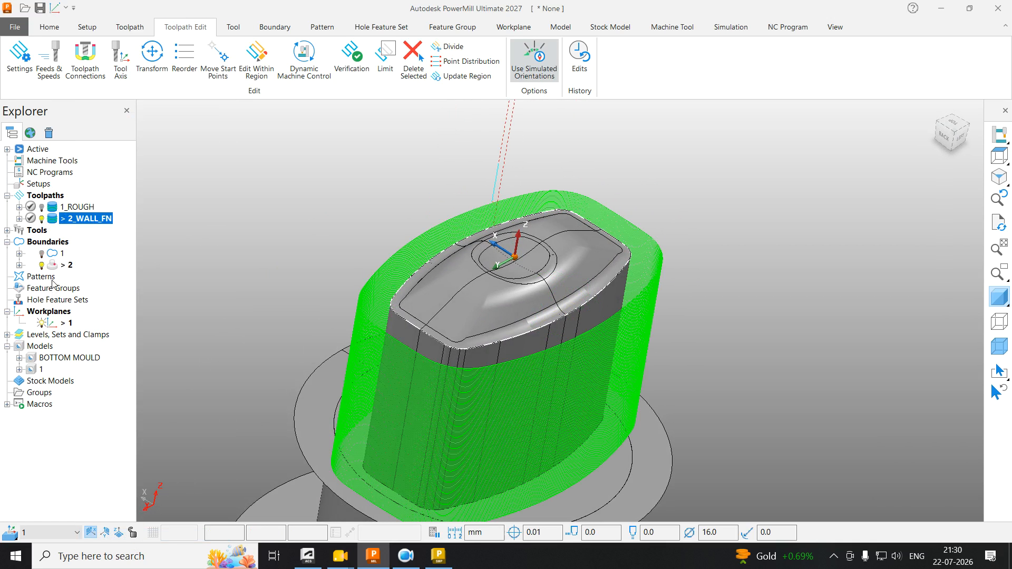
Step: Examine where the 2_WALL_FN passes start at the top of the wall and end near the ledge
scroll(374, 288, up, 4)
click(375, 291)
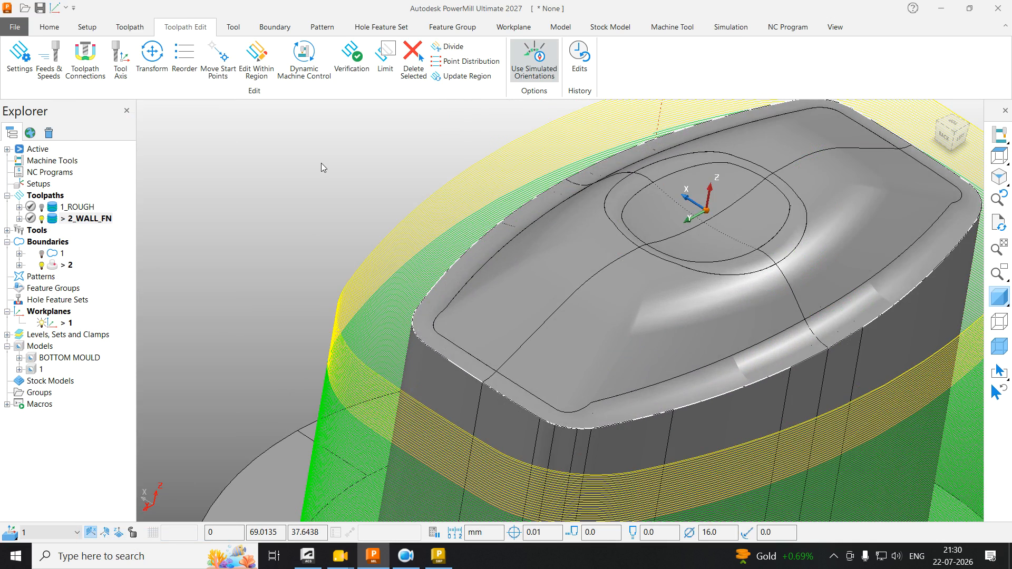
click(321, 163)
scroll(456, 246, down, 4)
middle_drag(520, 283, 580, 356)
middle_drag(660, 257, 654, 261)
scroll(634, 293, down, 2)
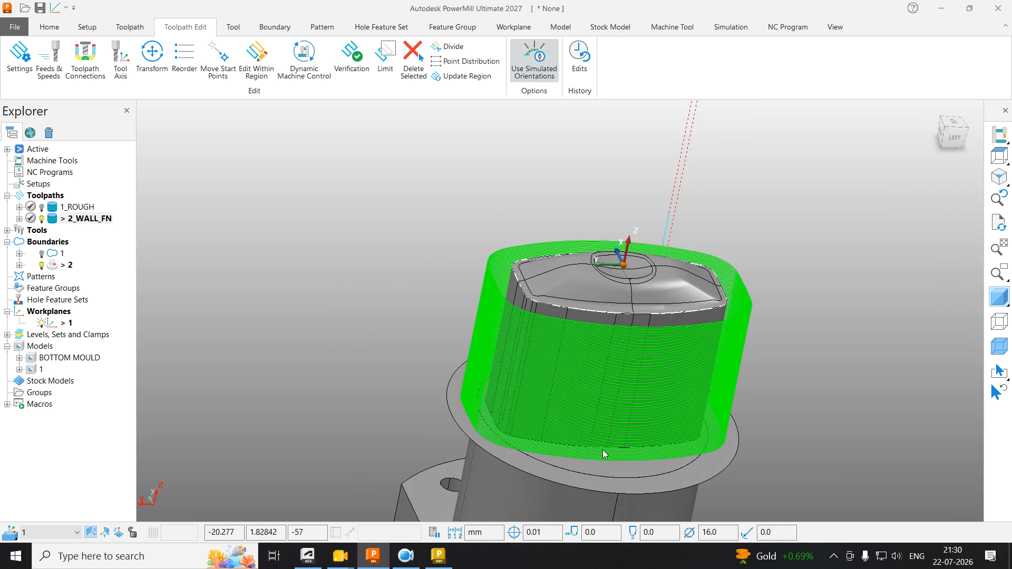
scroll(527, 374, up, 1)
scroll(524, 370, down, 2)
Step: Deactivate 2_WALL_FN and check the Z height of the flat ledge around the core in its surface properties
double_click(79, 218)
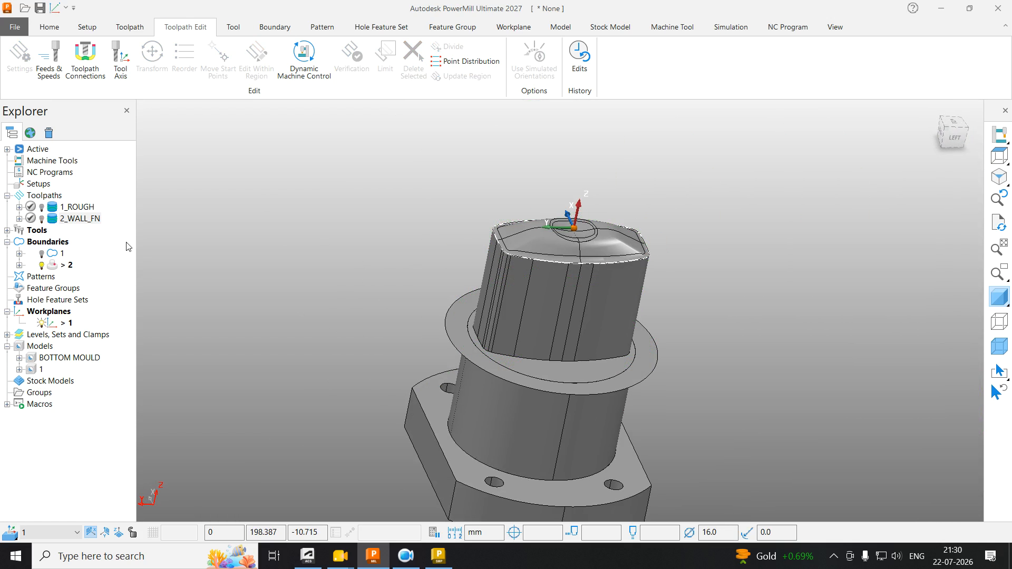
scroll(574, 370, up, 3)
right_click(574, 373)
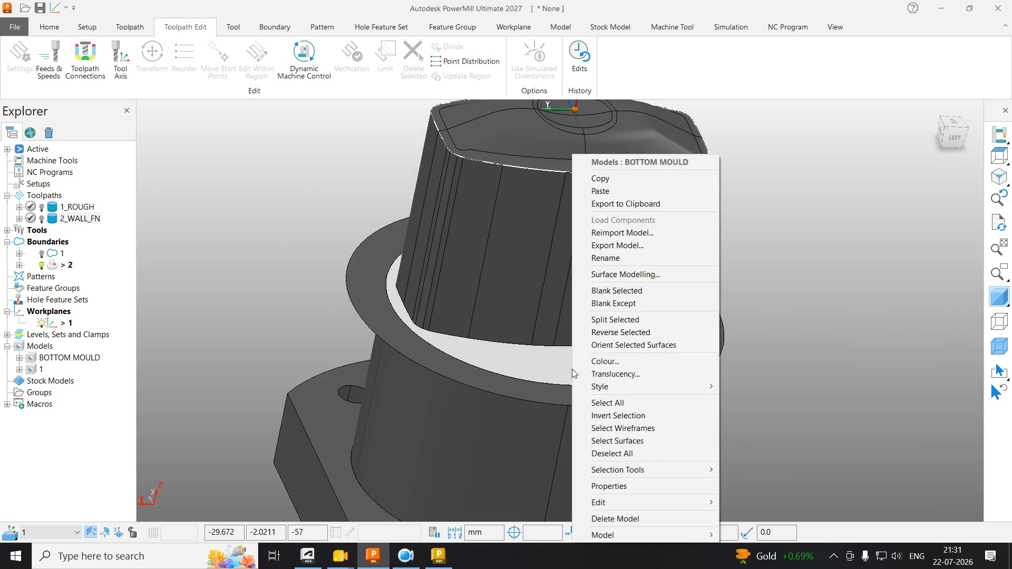
click(627, 486)
double_click(437, 97)
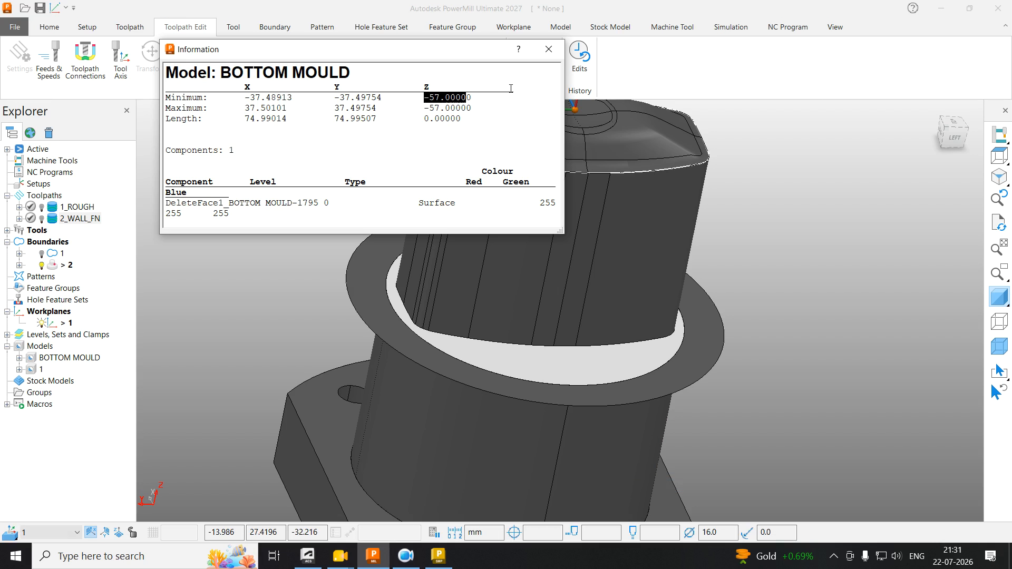
click(548, 49)
Step: Activate 2_WALL_FN and check its minimum Z in the toolpath statistics
click(79, 218)
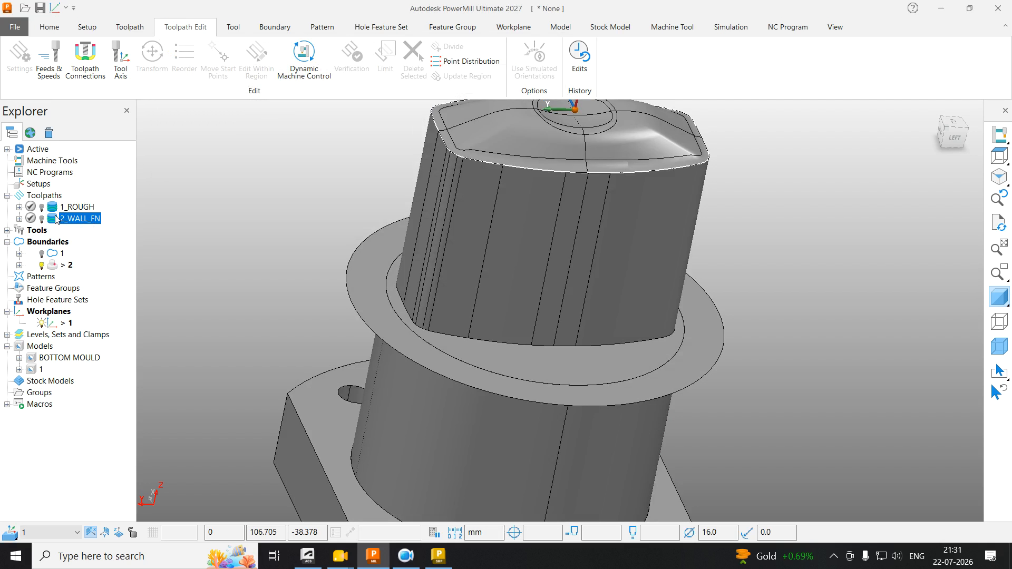
double_click(52, 220)
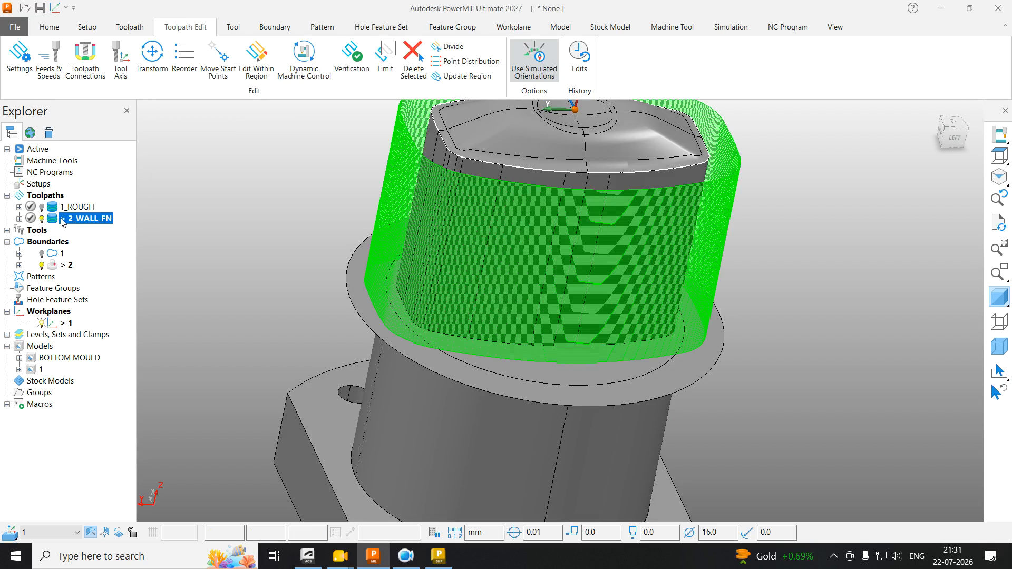
right_click(53, 220)
click(120, 413)
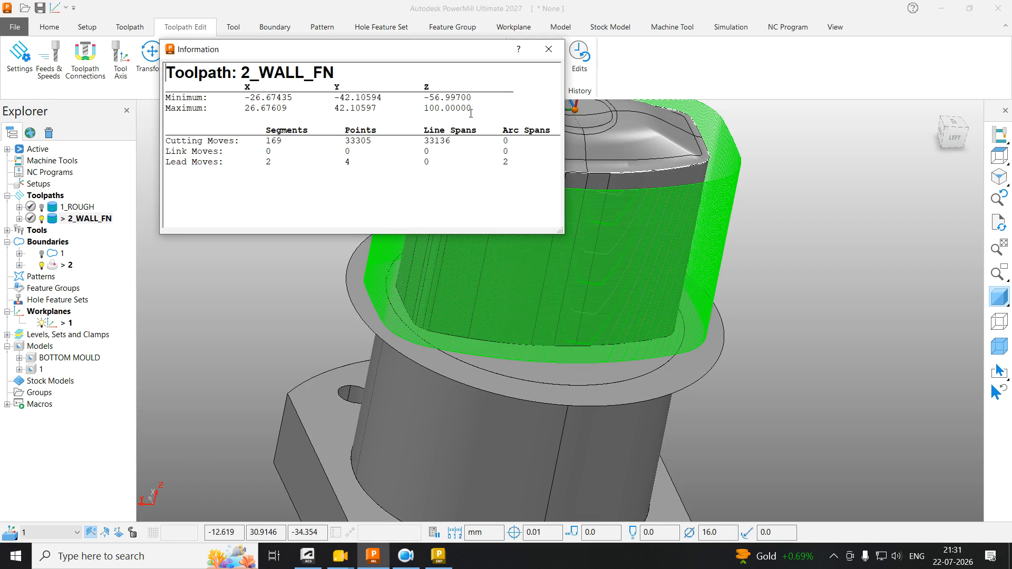
drag(478, 97, 382, 98)
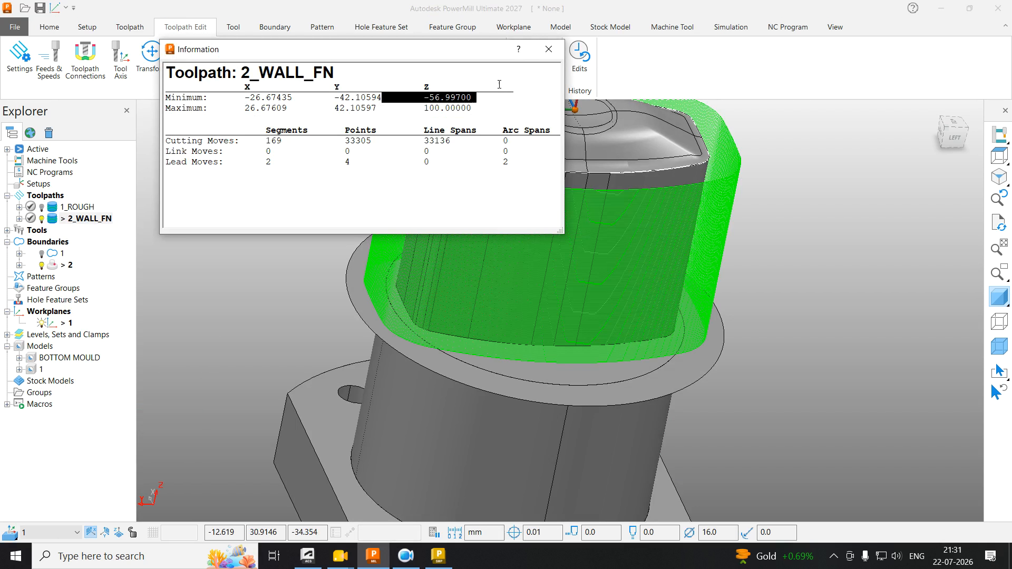
click(549, 50)
Step: Edit the 2_WALL_FN Constant Z finishing settings to machine down to flats and recalculate the toolpath
scroll(643, 347, down, 4)
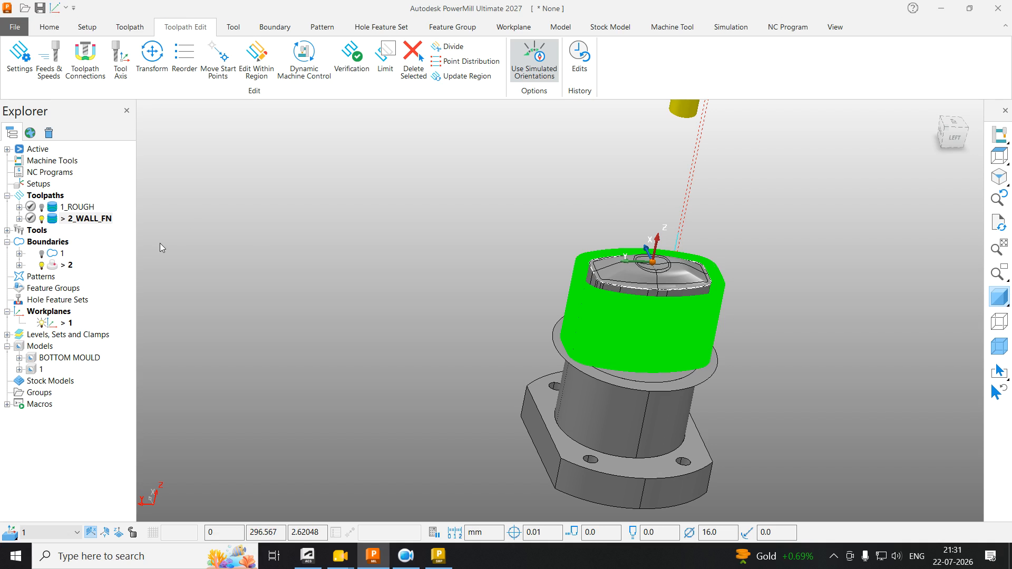
click(52, 219)
click(52, 220)
scroll(653, 384, up, 3)
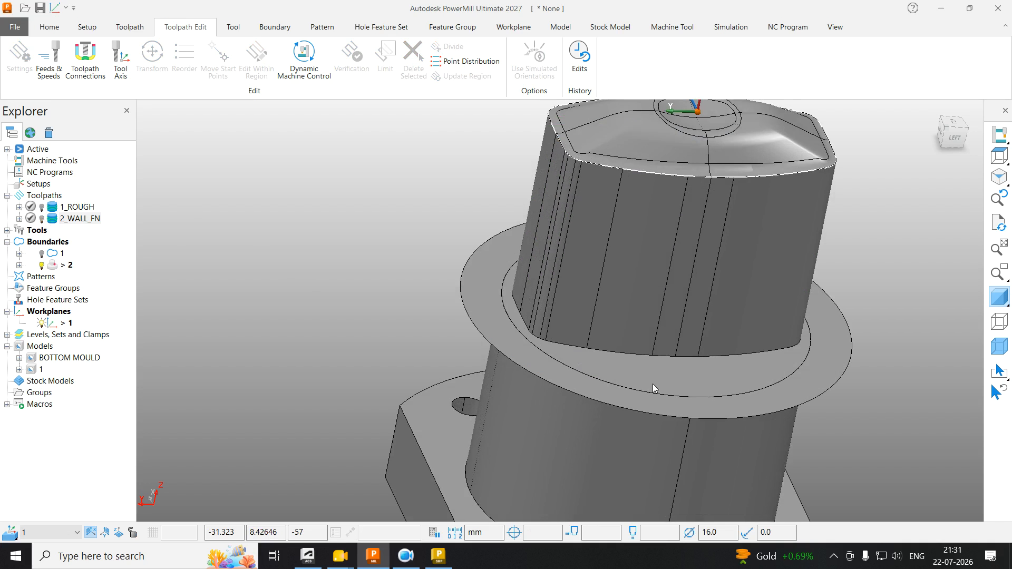
right_click(74, 219)
click(121, 185)
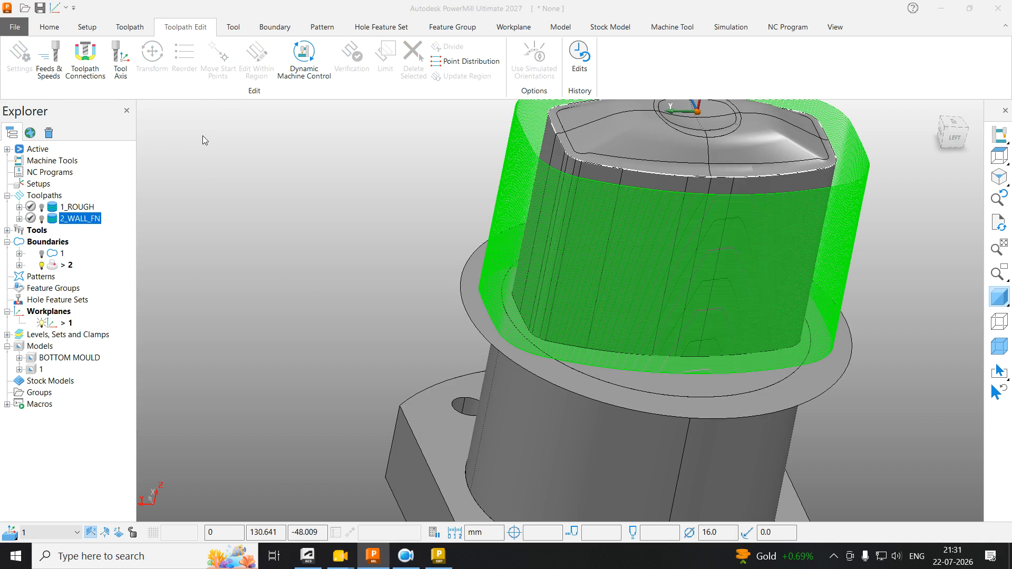
click(75, 61)
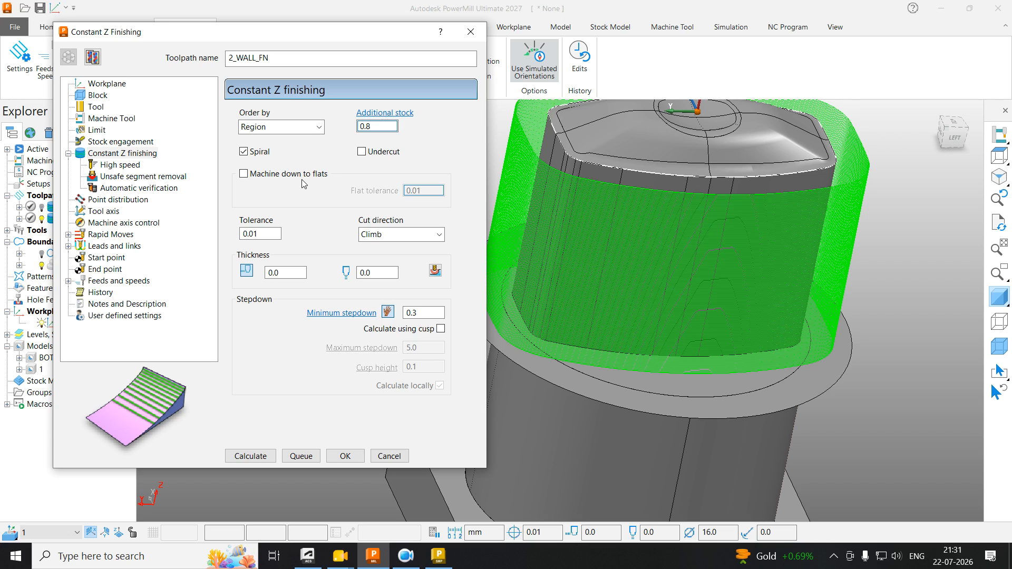
click(243, 173)
key(Tab)
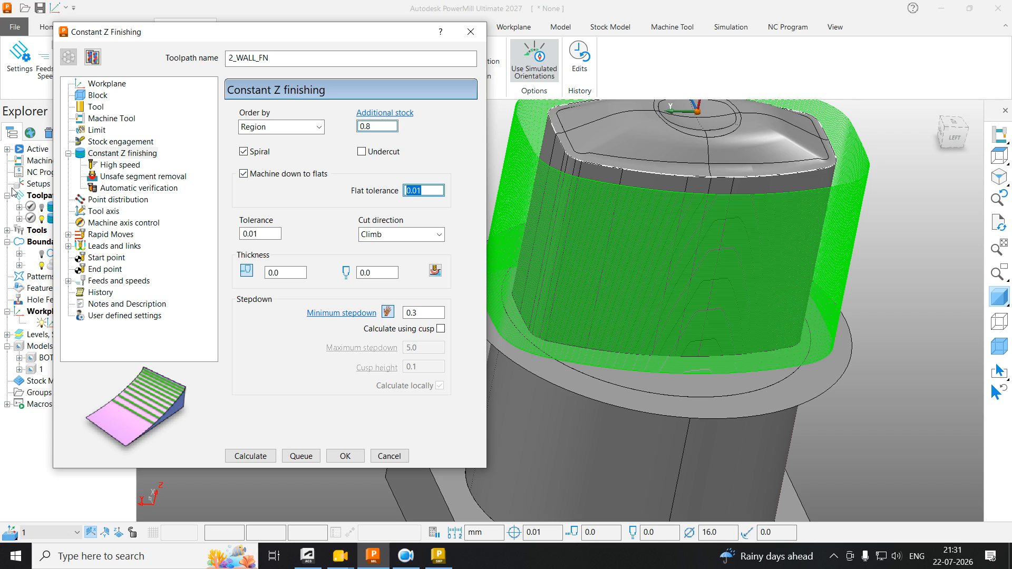
click(253, 458)
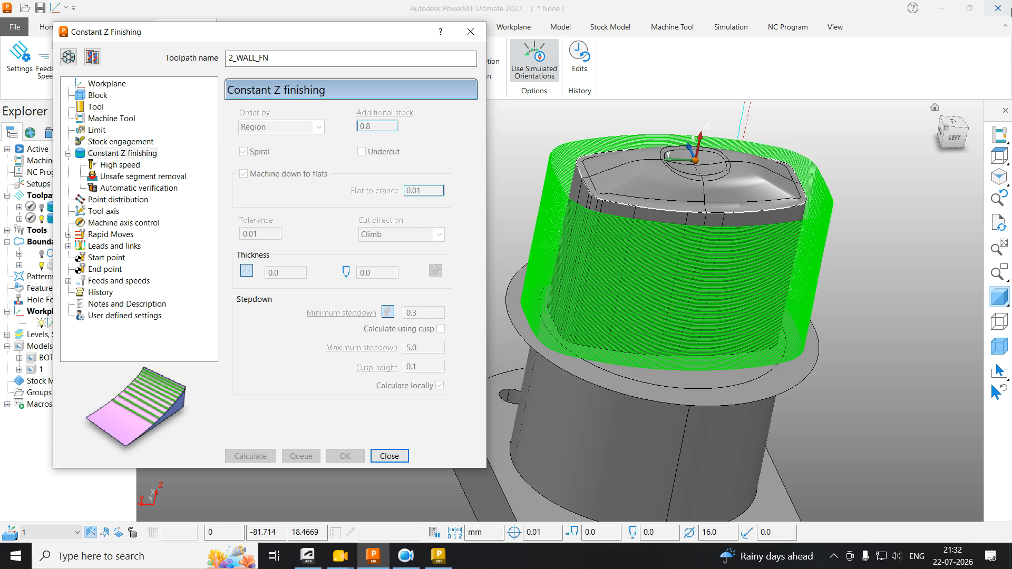
Step: Inspect the recalculated 2_WALL_FN passes from the left side and in 3D, and close the finishing settings
click(954, 137)
scroll(612, 248, up, 4)
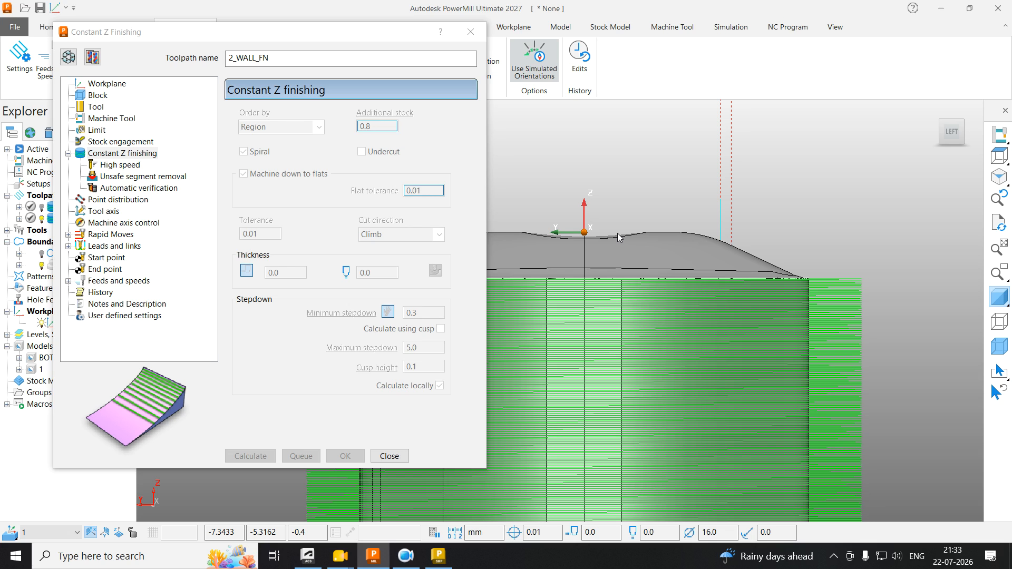
scroll(619, 237, up, 3)
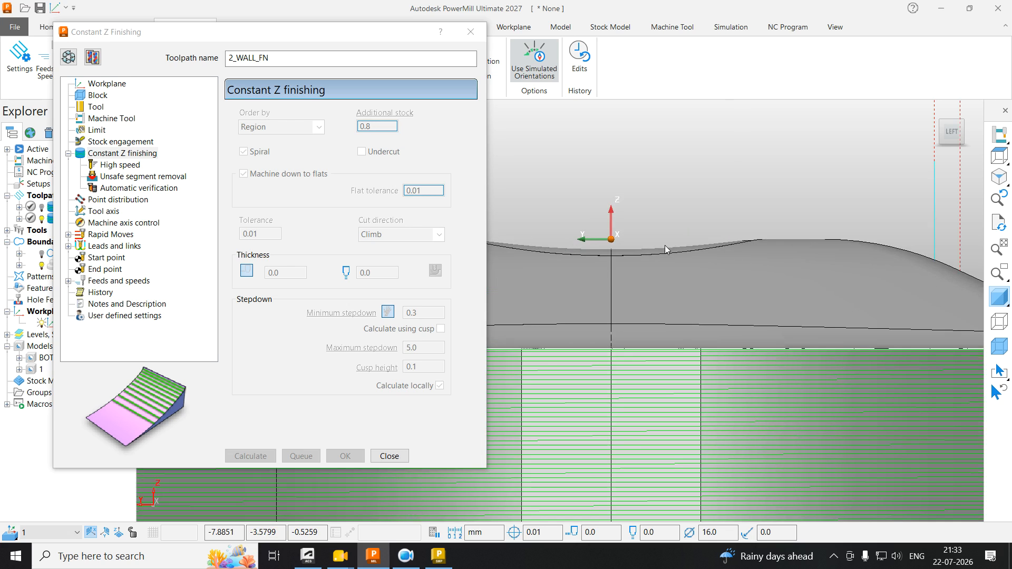
scroll(688, 215, down, 5)
middle_drag(691, 218, 791, 285)
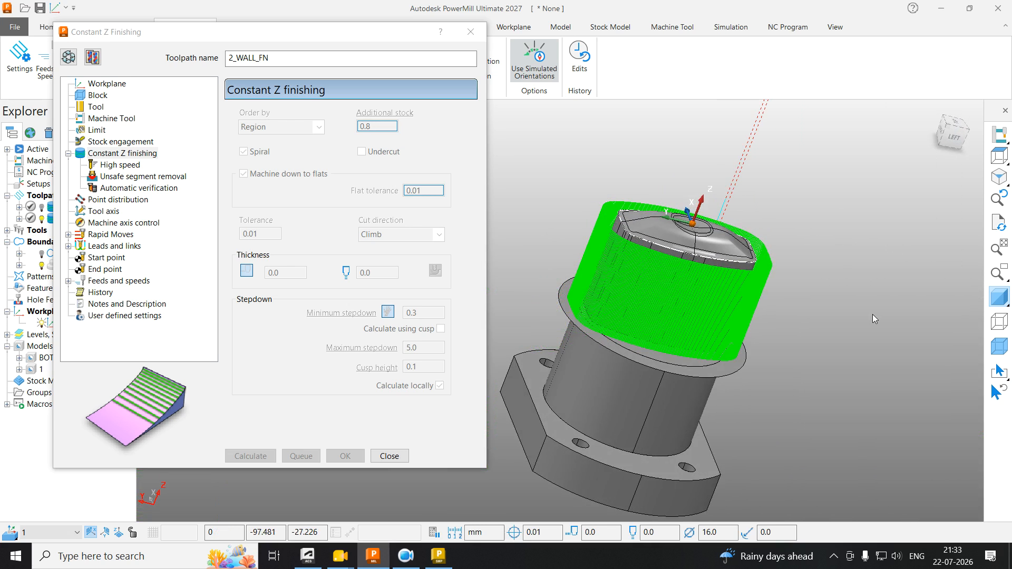
click(390, 456)
scroll(614, 305, up, 4)
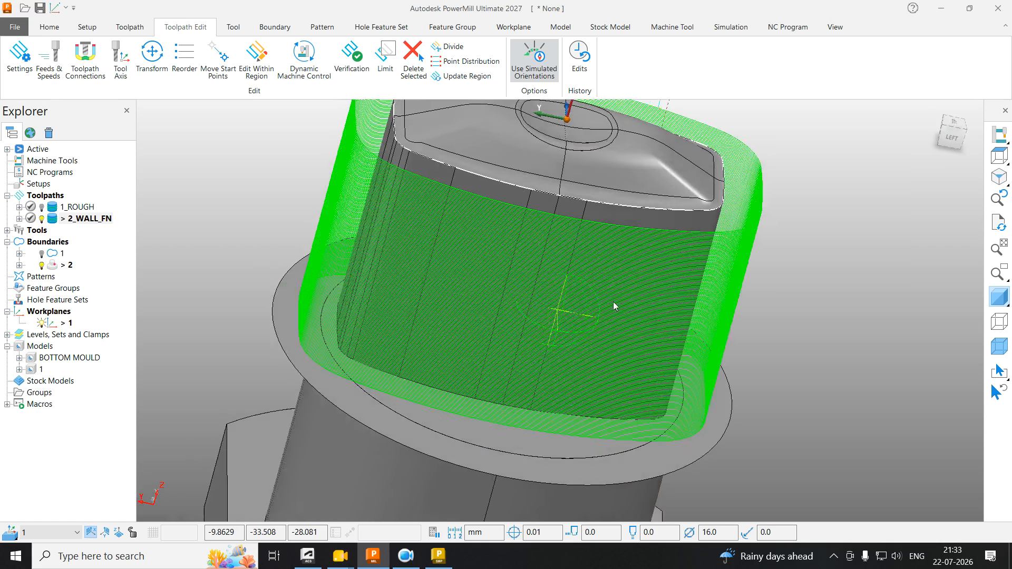
Step: Inspect the 2_WALL_FN passes around the core walls and review the toolpath's Constant Z finishing settings
scroll(436, 272, down, 3)
drag(204, 218, 250, 266)
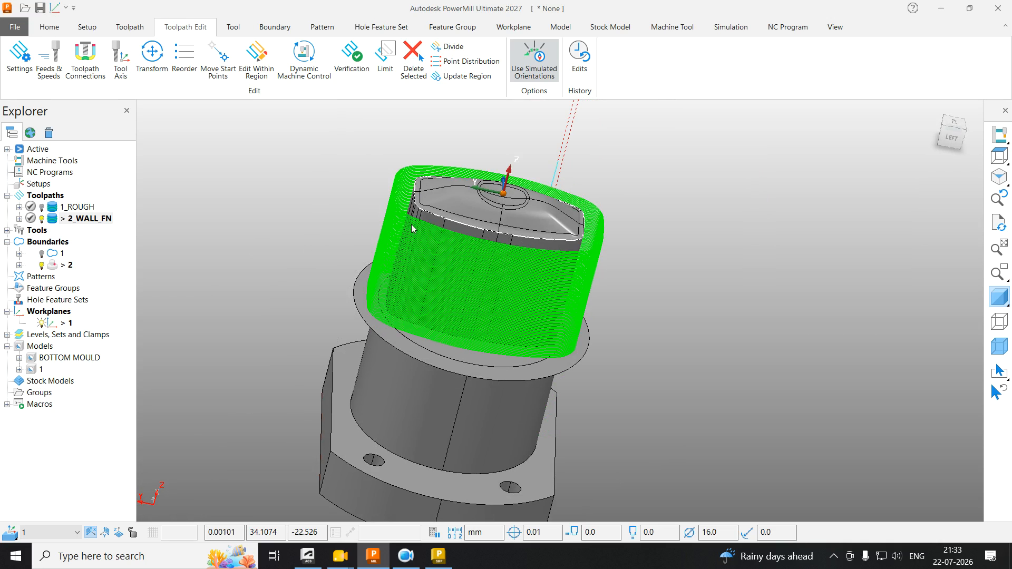
scroll(422, 194, up, 4)
scroll(490, 248, down, 2)
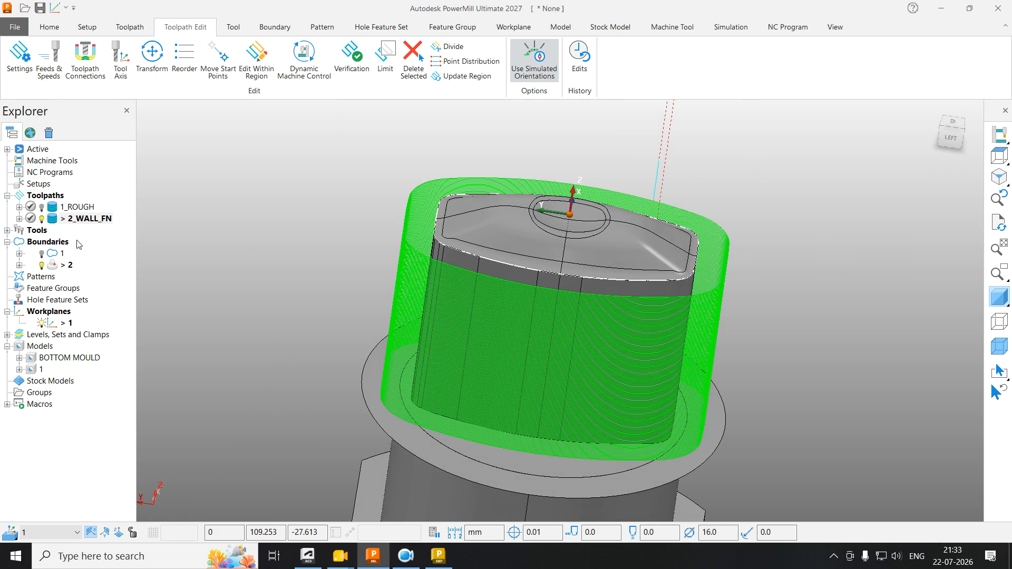
right_click(87, 219)
click(214, 187)
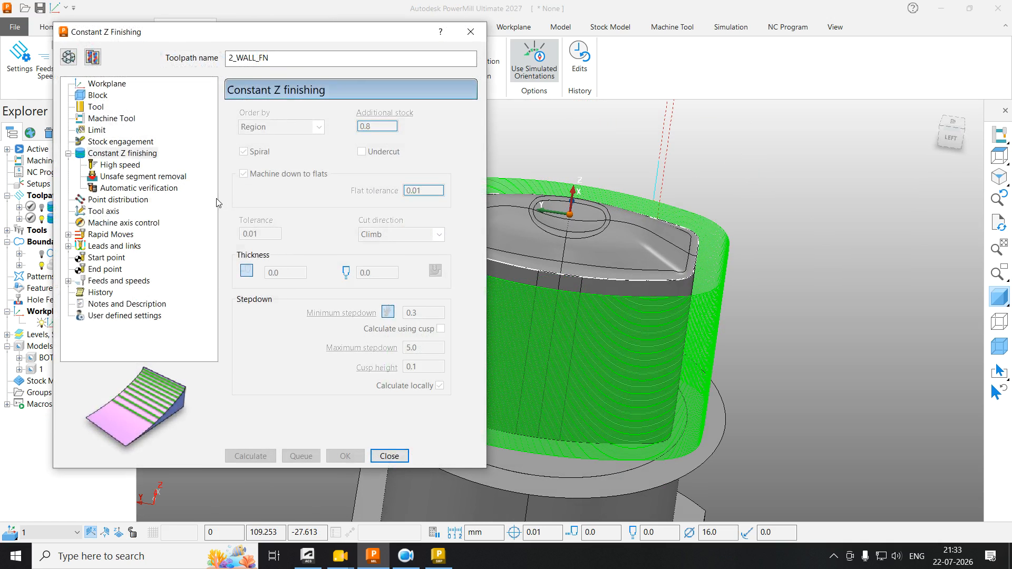
click(471, 32)
scroll(453, 235, up, 2)
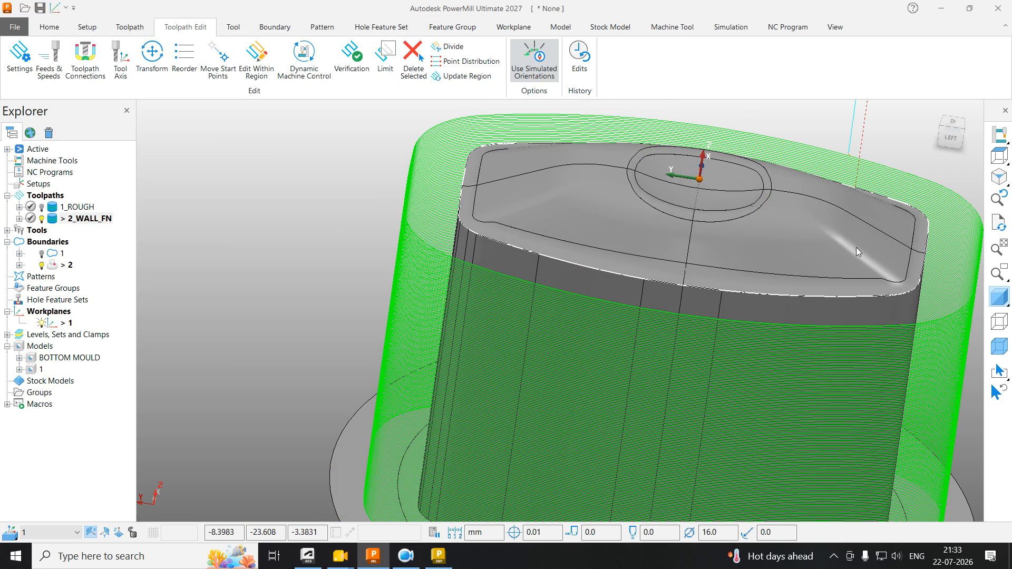
scroll(530, 273, down, 3)
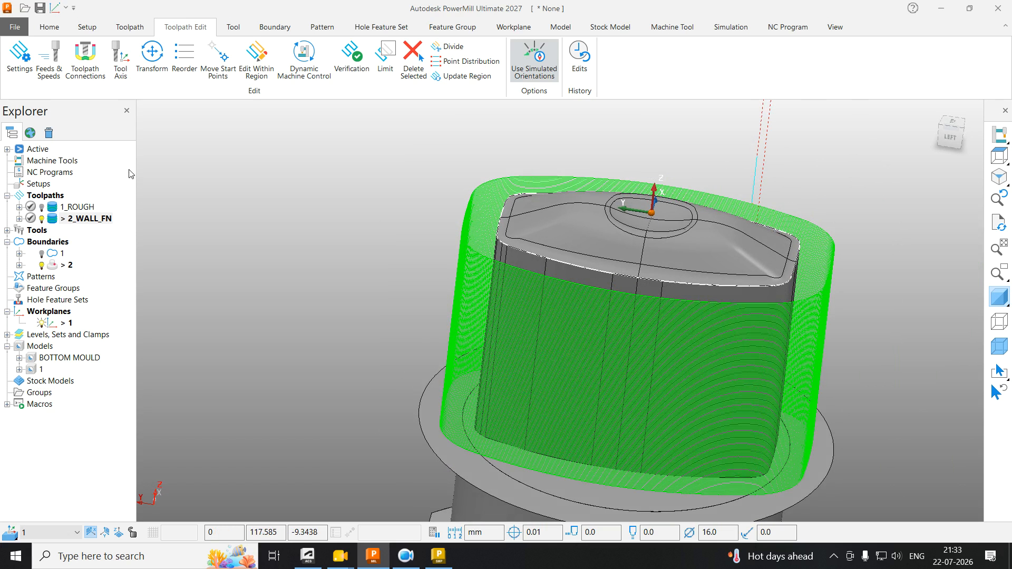
Step: Deactivate 2_WALL_FN and examine the core's domed top surface from several angles
double_click(85, 218)
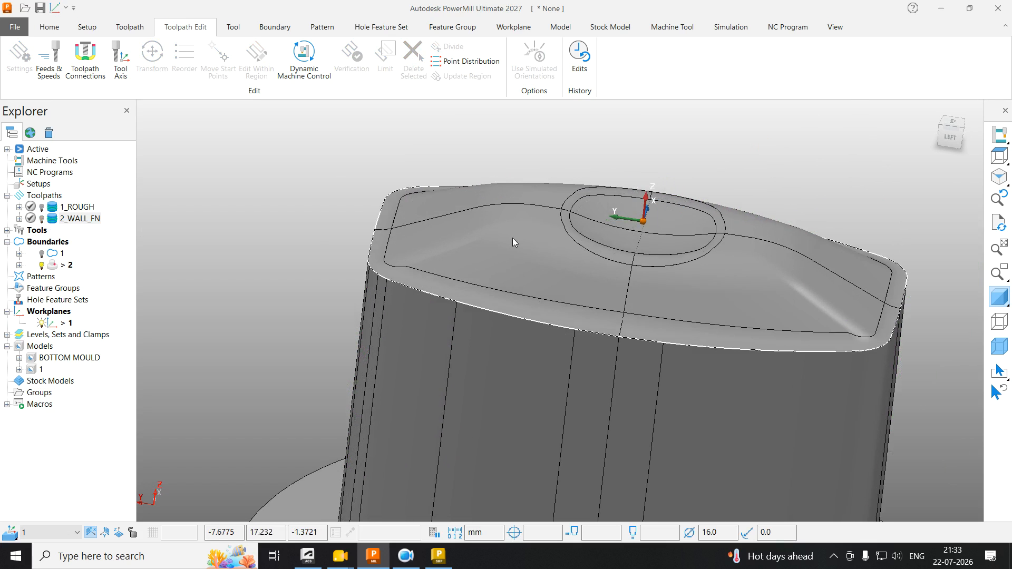
scroll(722, 174, up, 3)
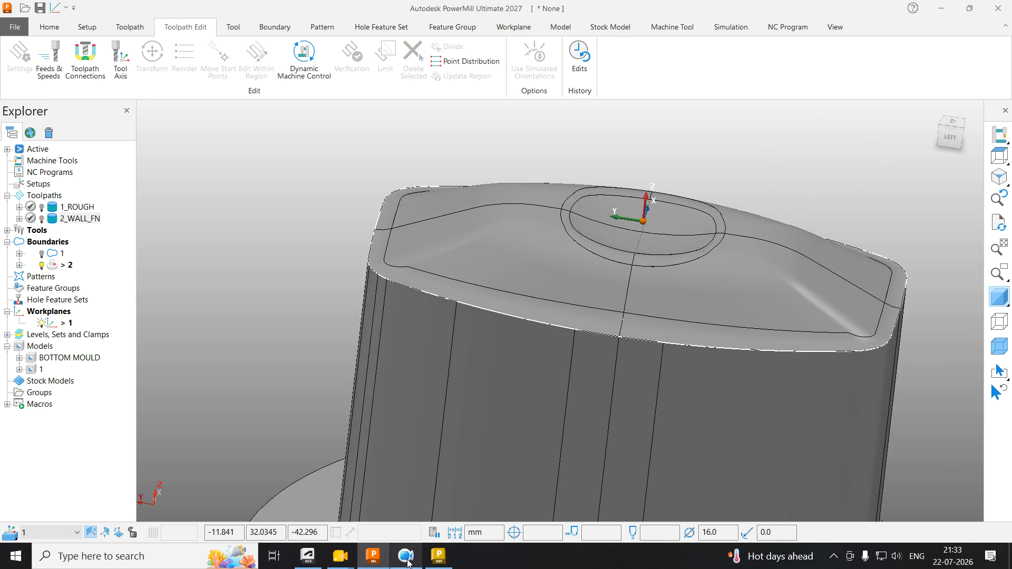
click(406, 555)
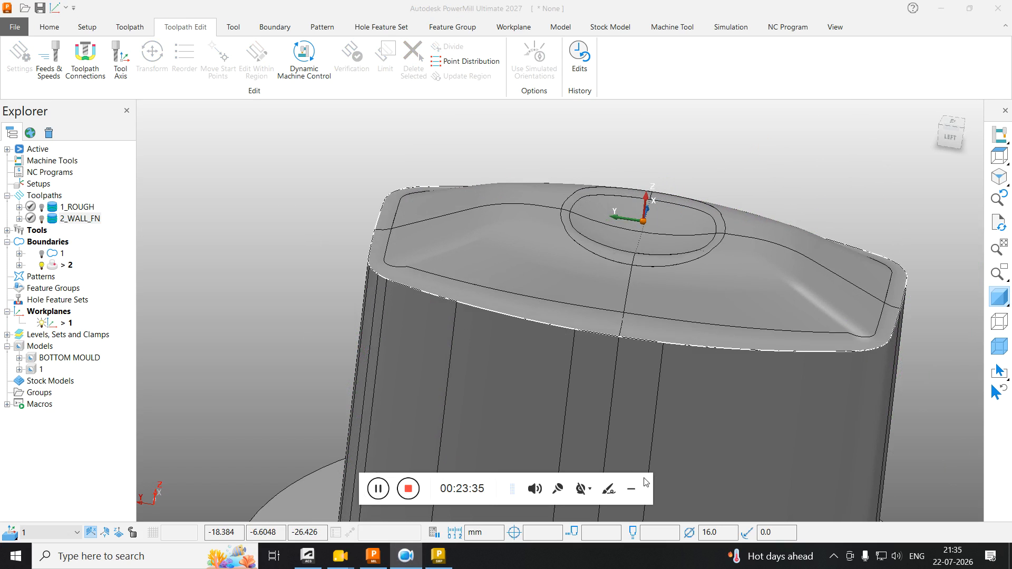
click(632, 491)
scroll(545, 313, down, 3)
middle_drag(545, 314, 558, 284)
scroll(467, 298, up, 3)
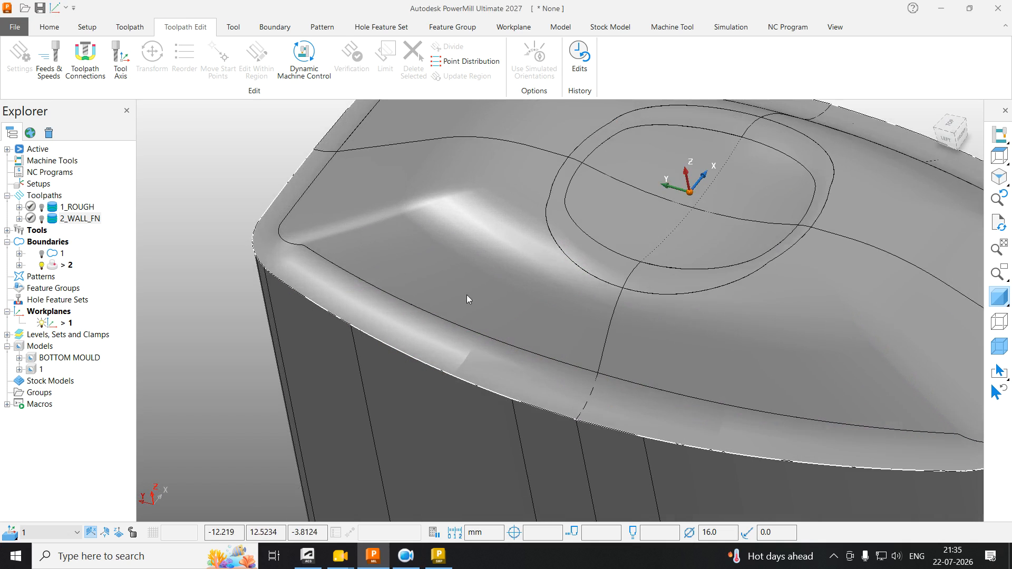
scroll(303, 258, down, 3)
scroll(368, 243, up, 1)
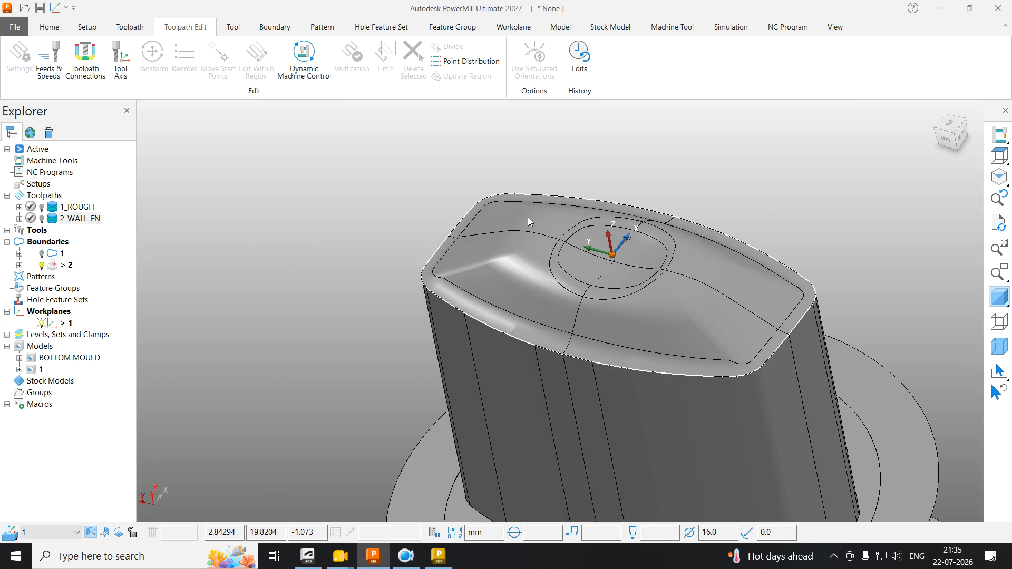
middle_drag(289, 226, 411, 234)
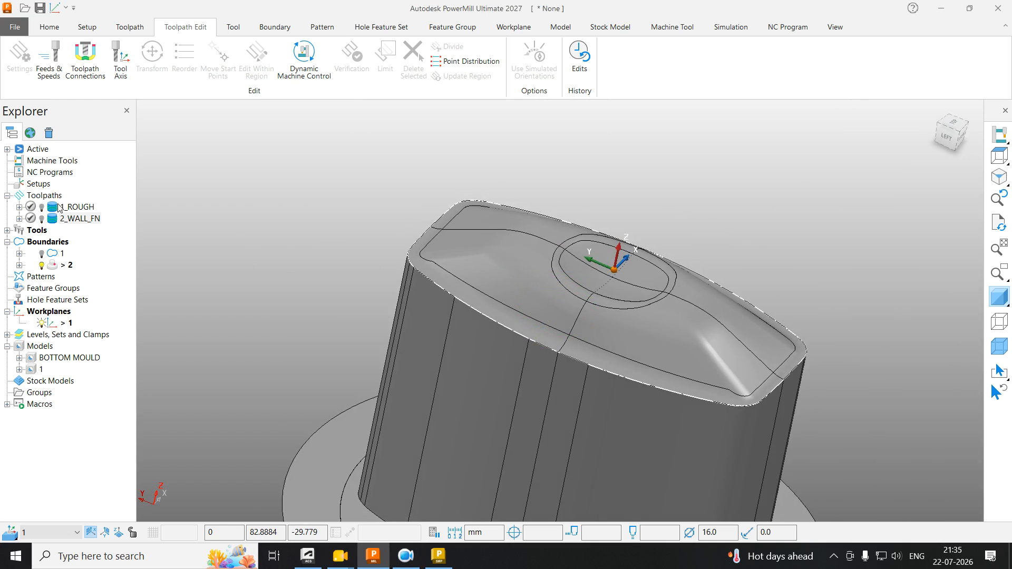
Step: Activate 1_ROUGH and check its tolerance, thickness, tool diameter and tip radius
double_click(79, 207)
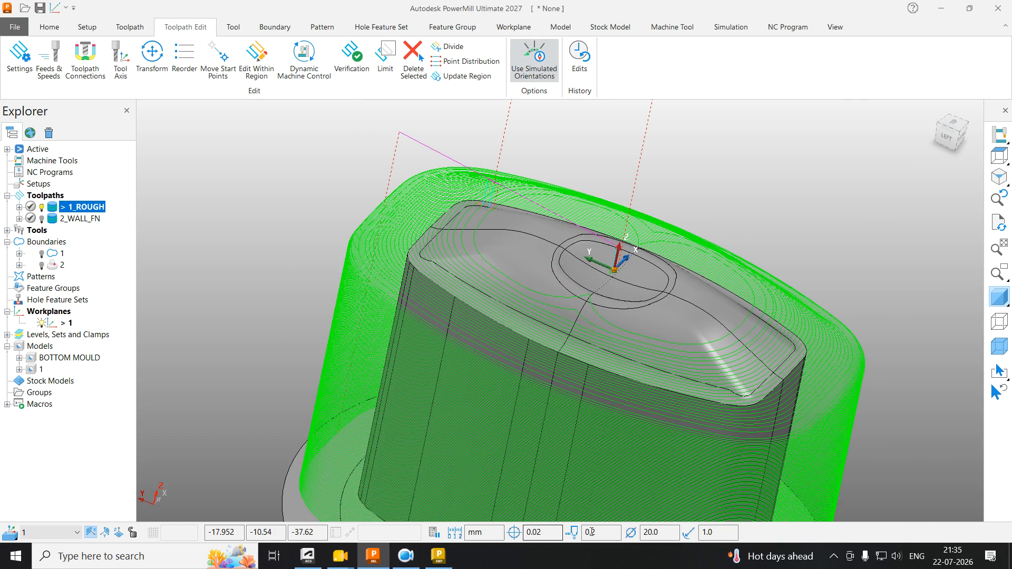
click(593, 532)
key(Tab)
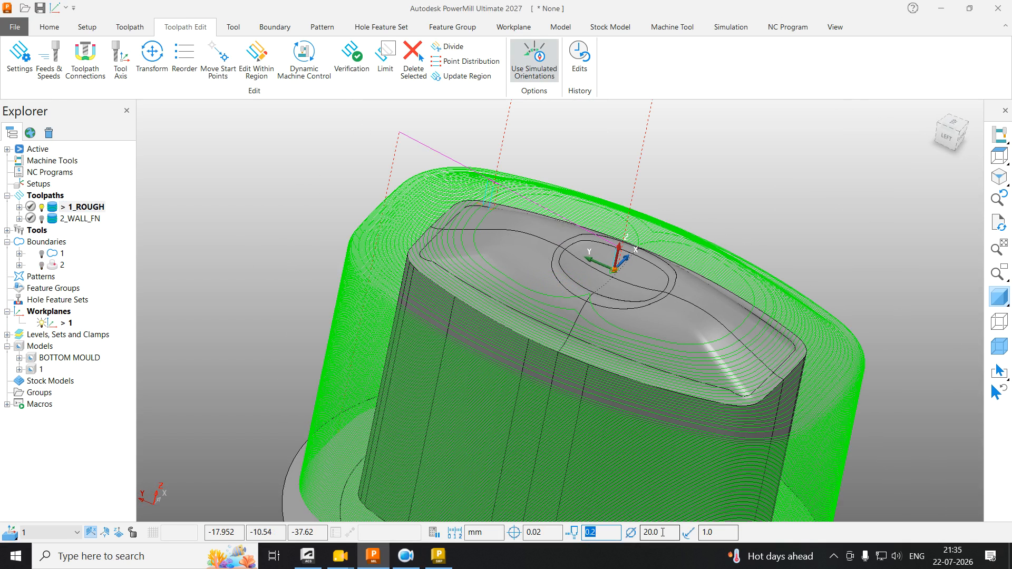
key(Tab)
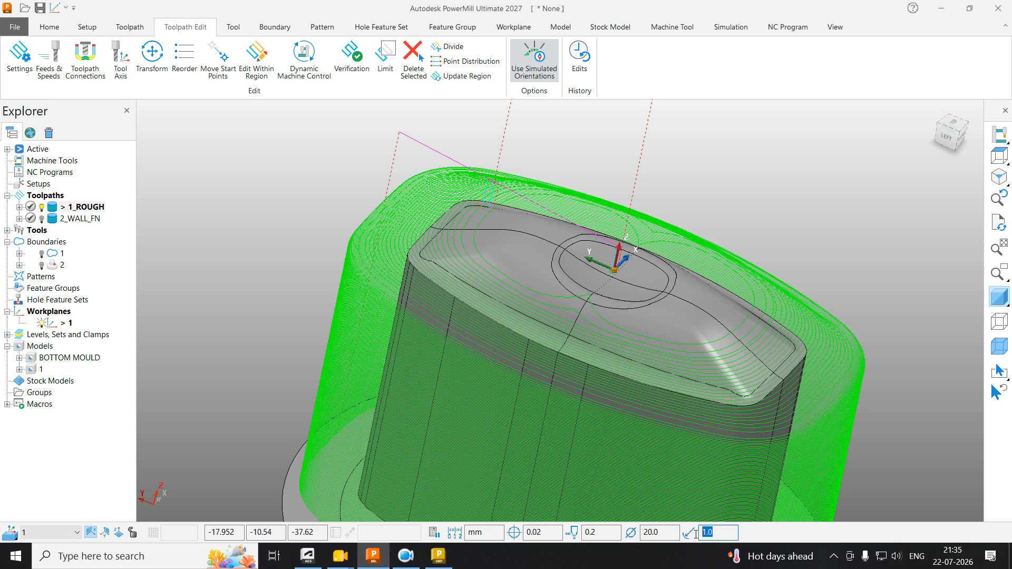
drag(598, 535, 467, 533)
click(610, 530)
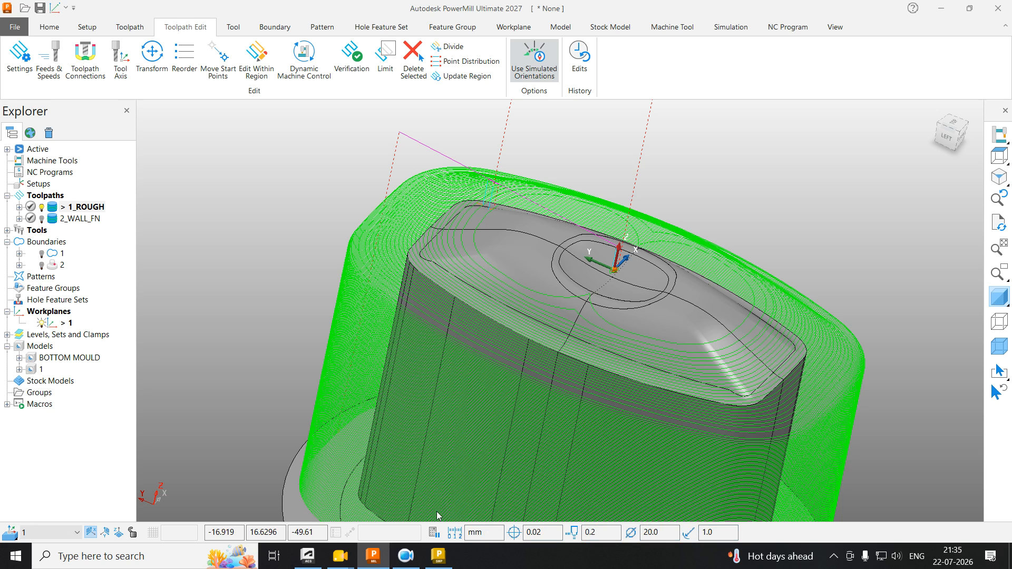
scroll(459, 340, down, 3)
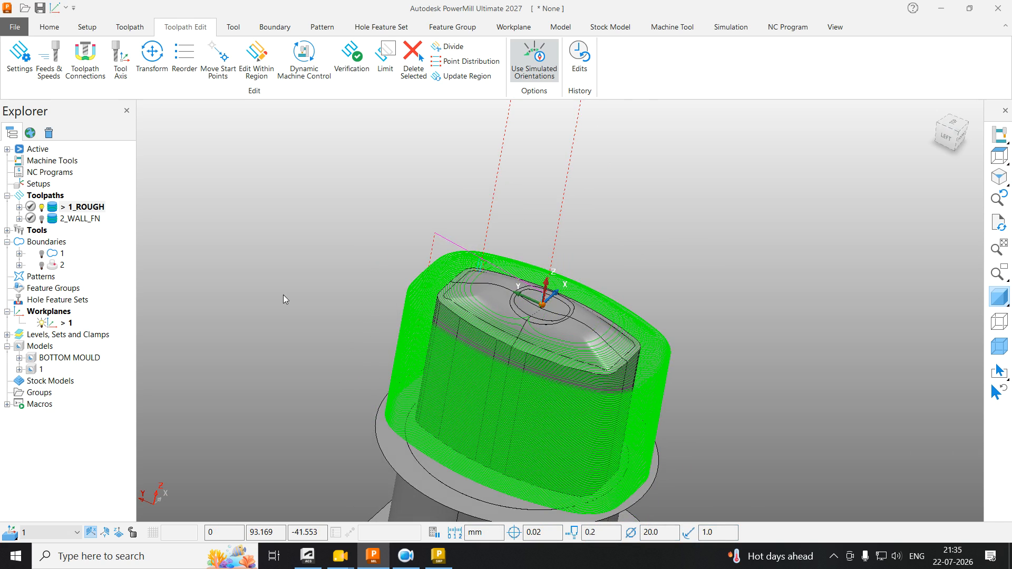
Step: Deactivate 1_ROUGH and examine the core's top face and the central oval area up close
double_click(78, 207)
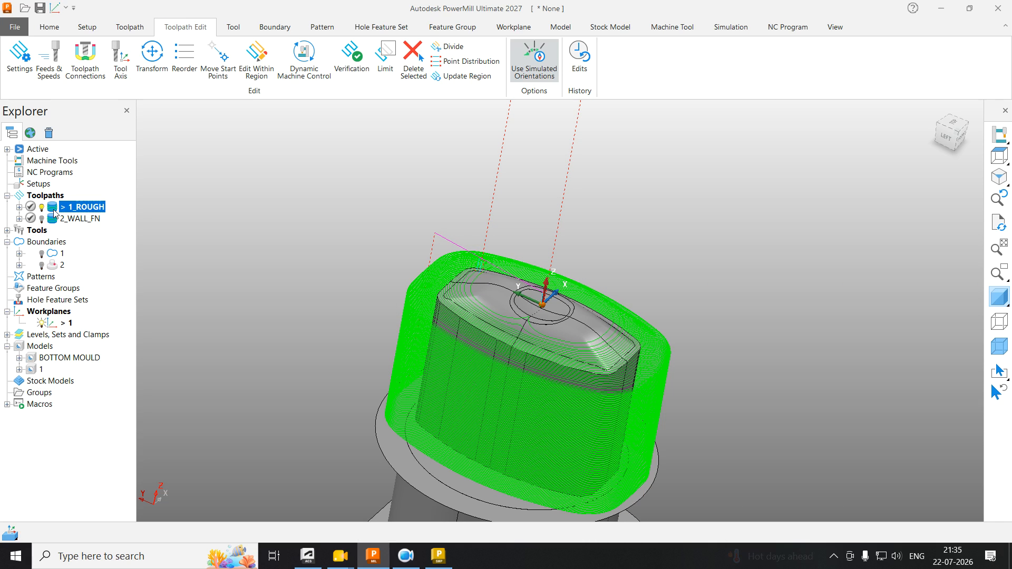
scroll(571, 304, up, 3)
scroll(571, 304, up, 2)
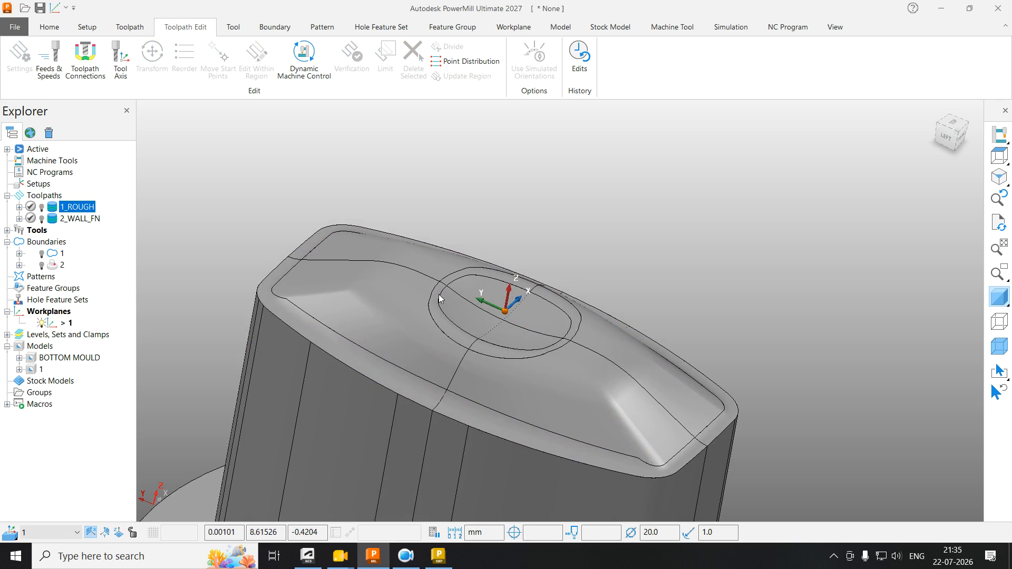
scroll(572, 347, down, 3)
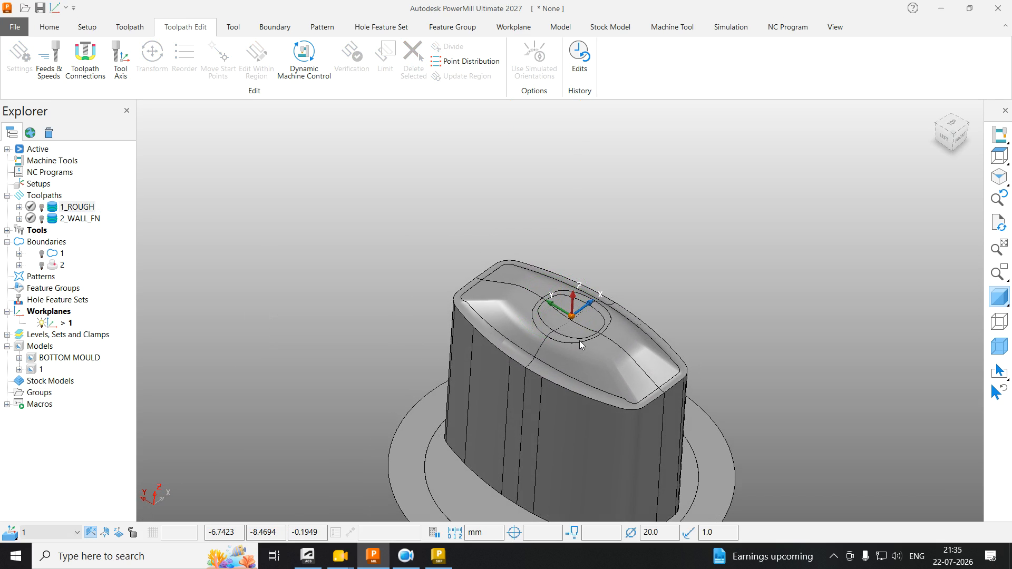
scroll(615, 334, up, 3)
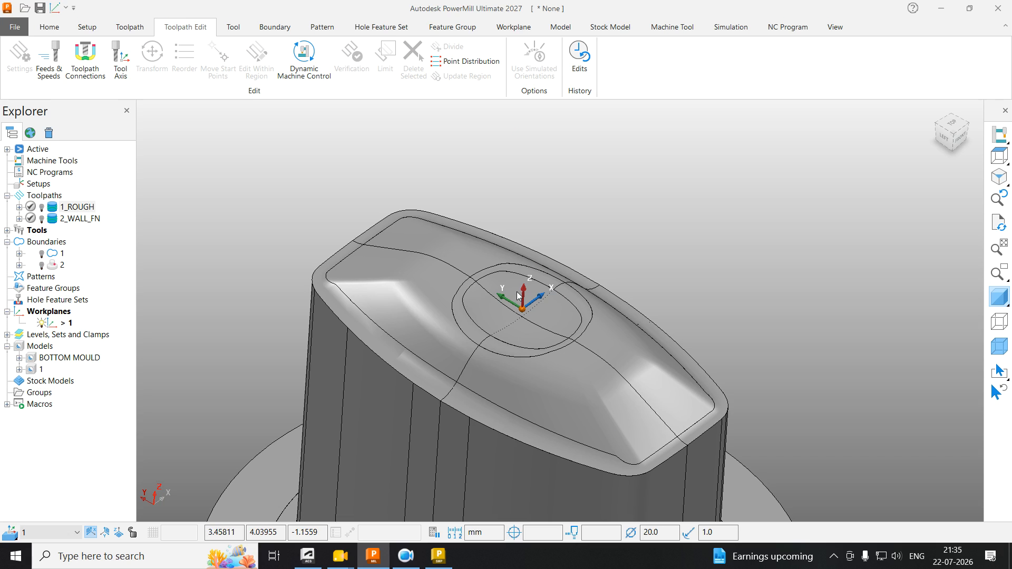
scroll(518, 297, down, 2)
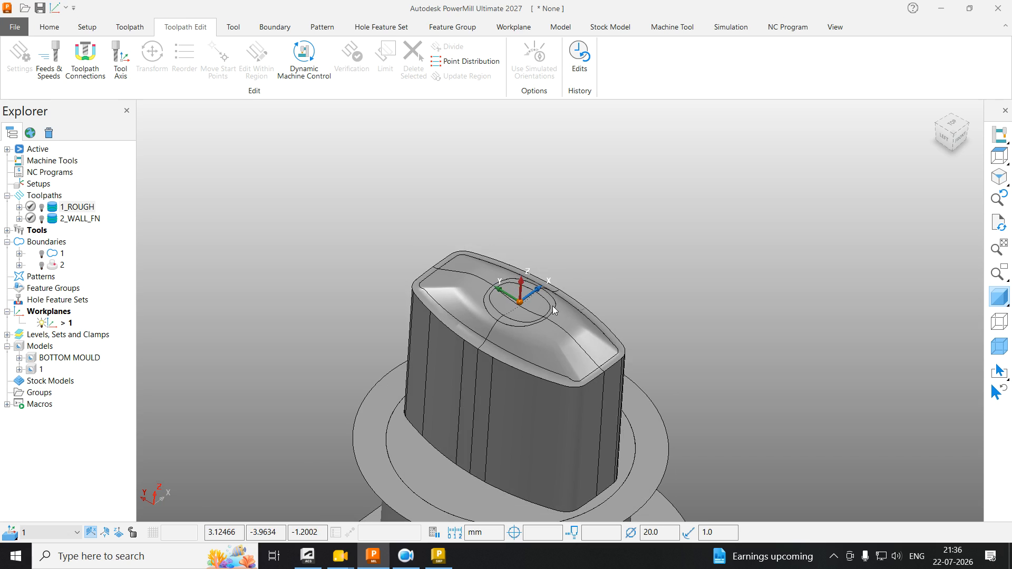
middle_drag(518, 300, 490, 287)
scroll(464, 290, up, 3)
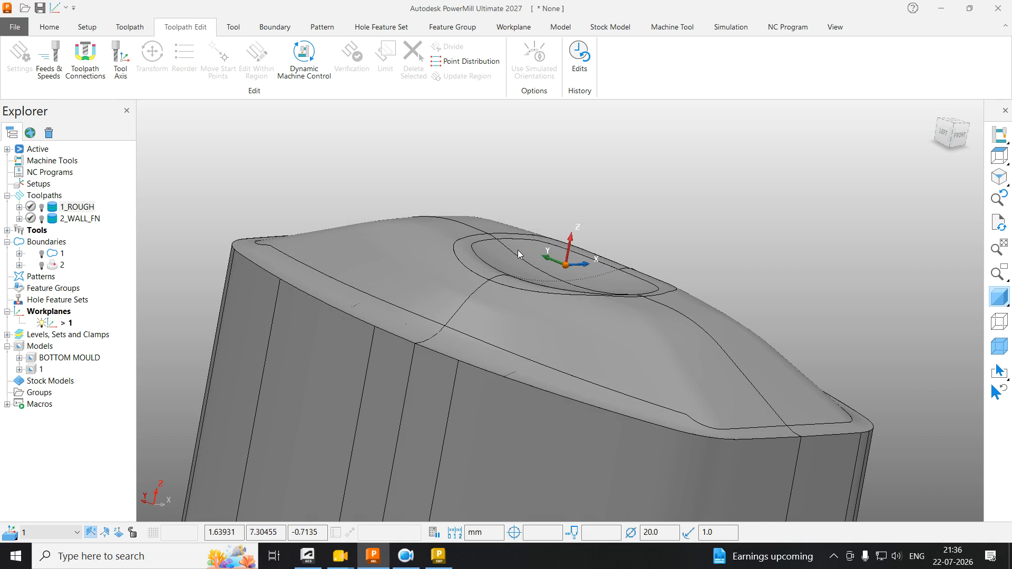
middle_drag(520, 256, 533, 308)
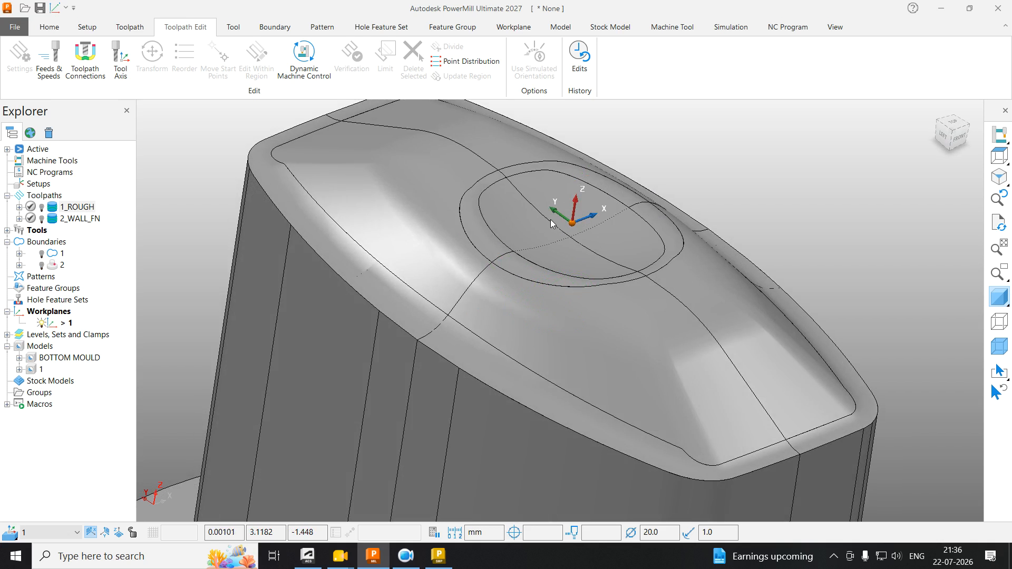
scroll(508, 237, down, 5)
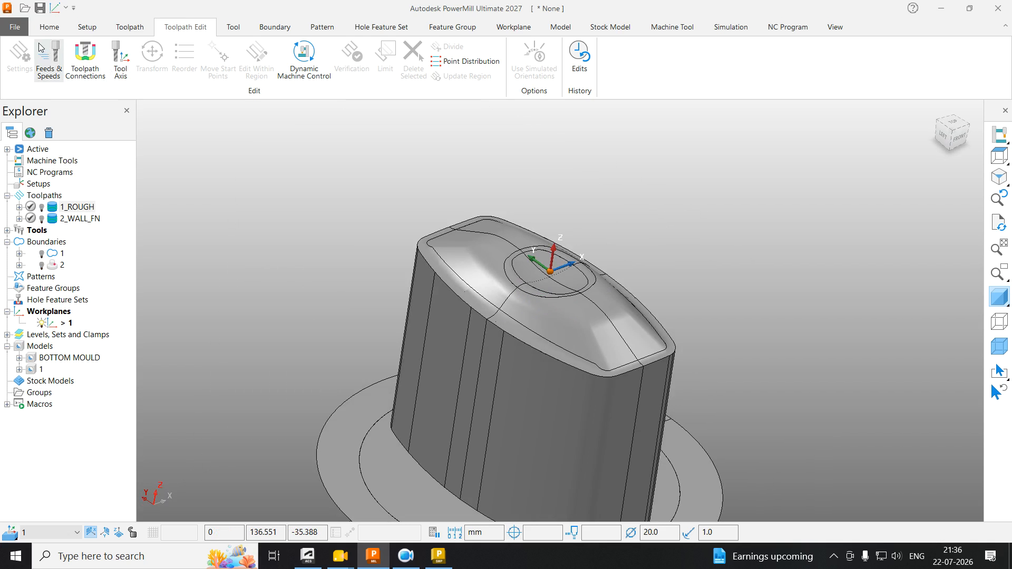
Step: Activate boundary 2 and start a new Optimised Constant Z finishing toolpath
double_click(53, 265)
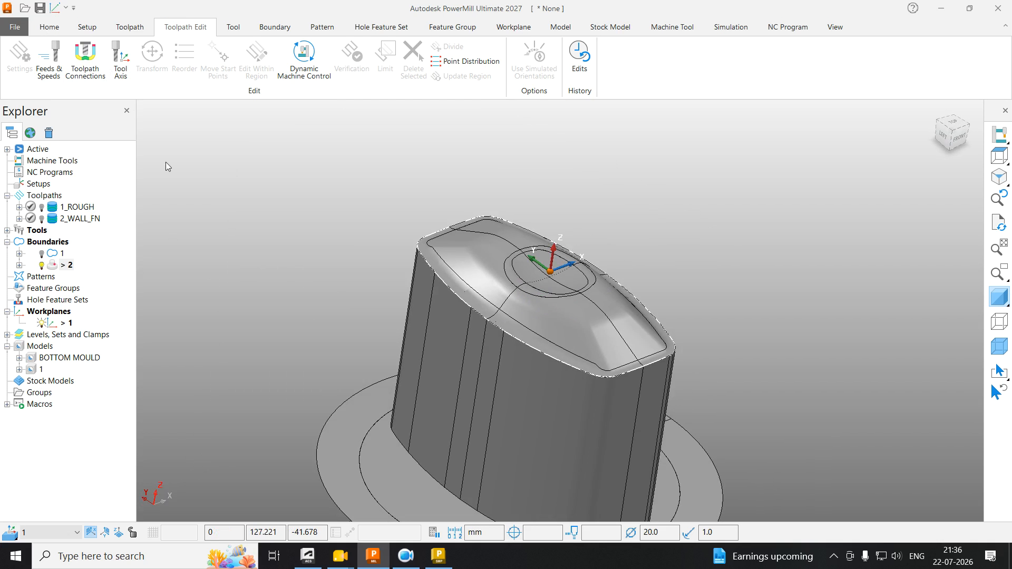
click(49, 27)
click(468, 60)
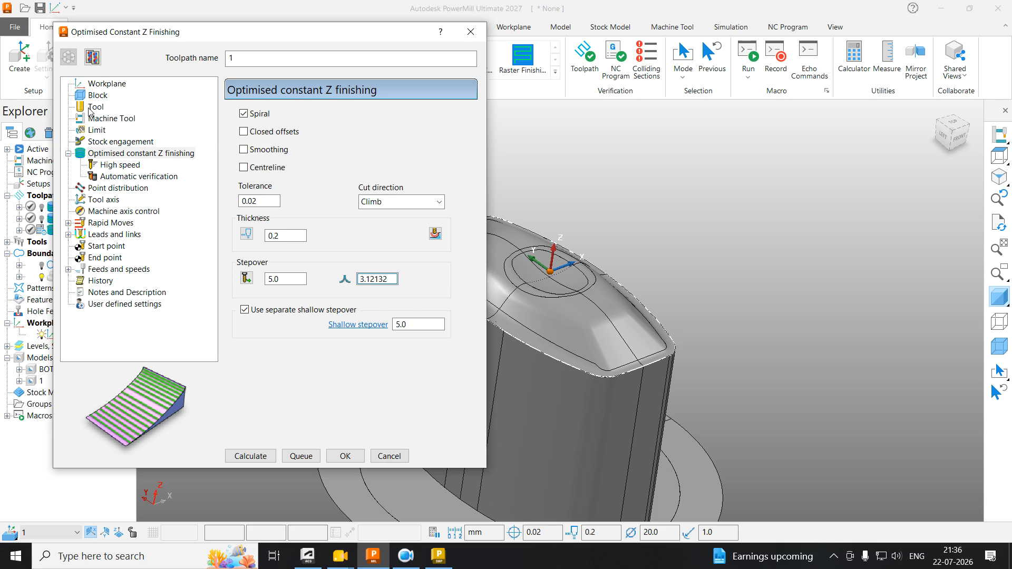
Step: Create a ball nosed tool for the new toolpath with a diameter of 10 mm
click(95, 107)
click(290, 117)
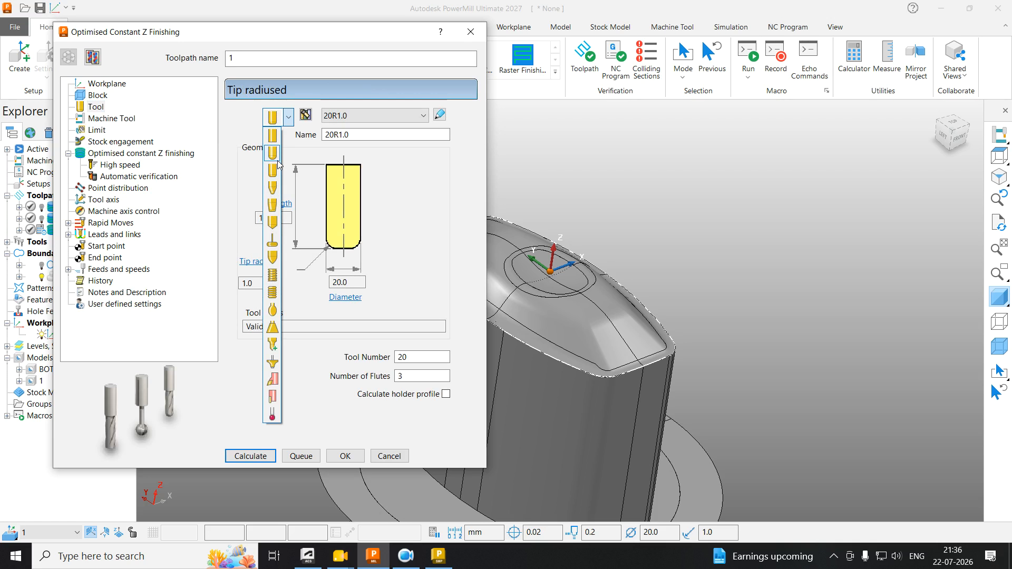
click(273, 163)
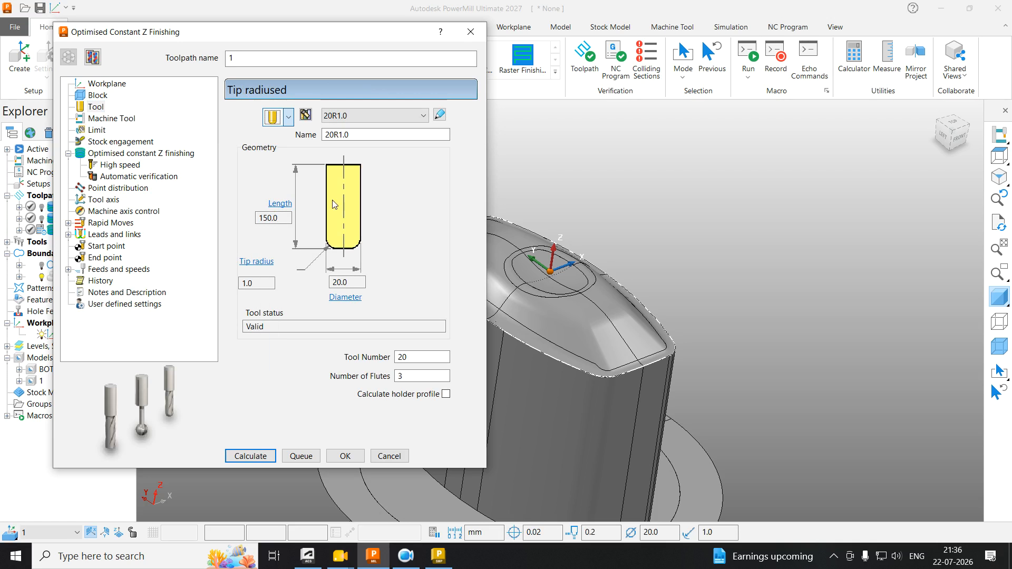
double_click(351, 283)
text(10)
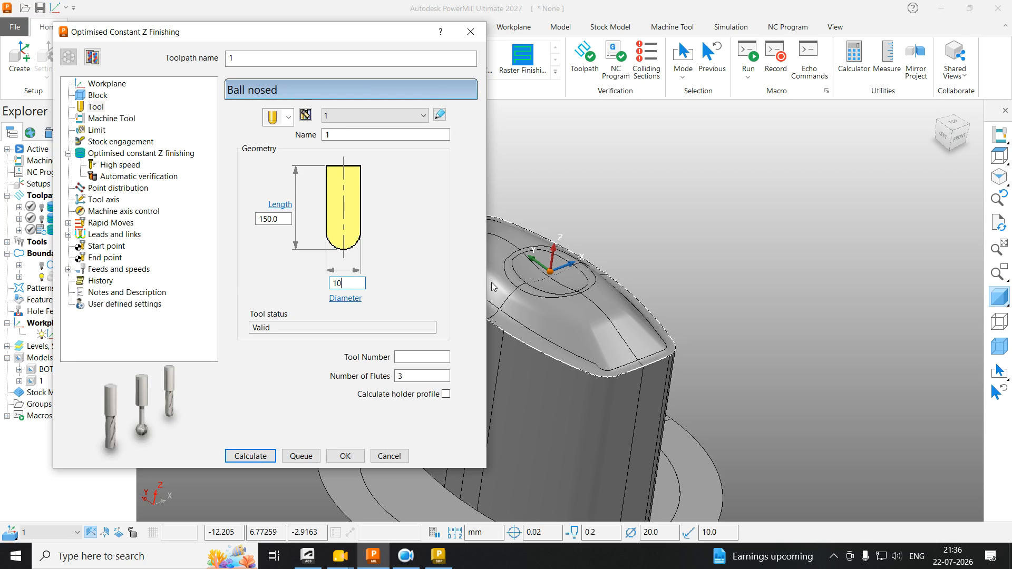
key(Return)
Step: Set the ball nosed tool's length to 60 mm
scroll(847, 280, down, 5)
middle_drag(695, 284, 671, 228)
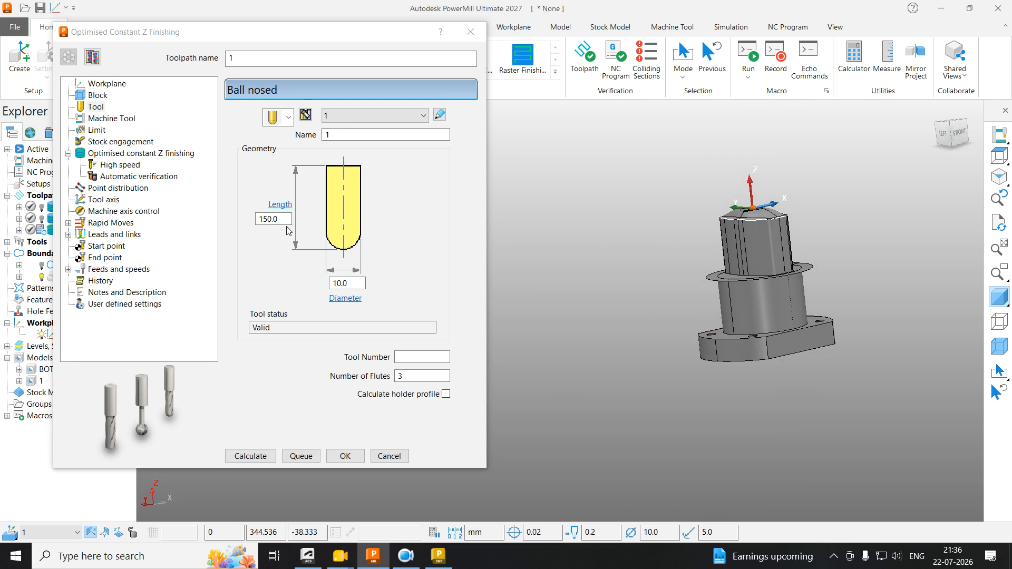
double_click(273, 219)
text(60)
key(Return)
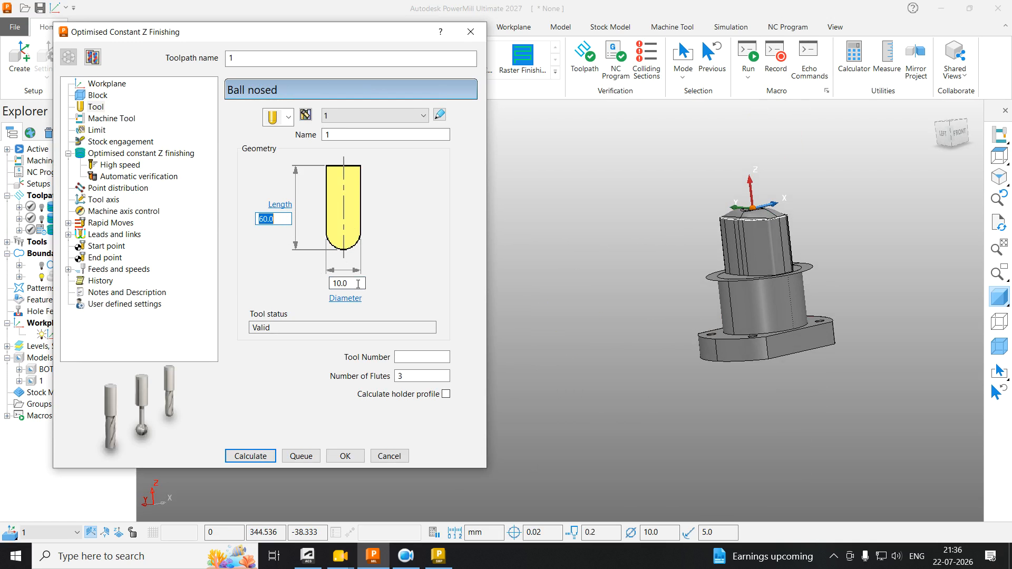
Step: Name the ball nosed tool 10 BN and give it tool number 10 and 4 flutes
double_click(338, 134)
text(10 BN)
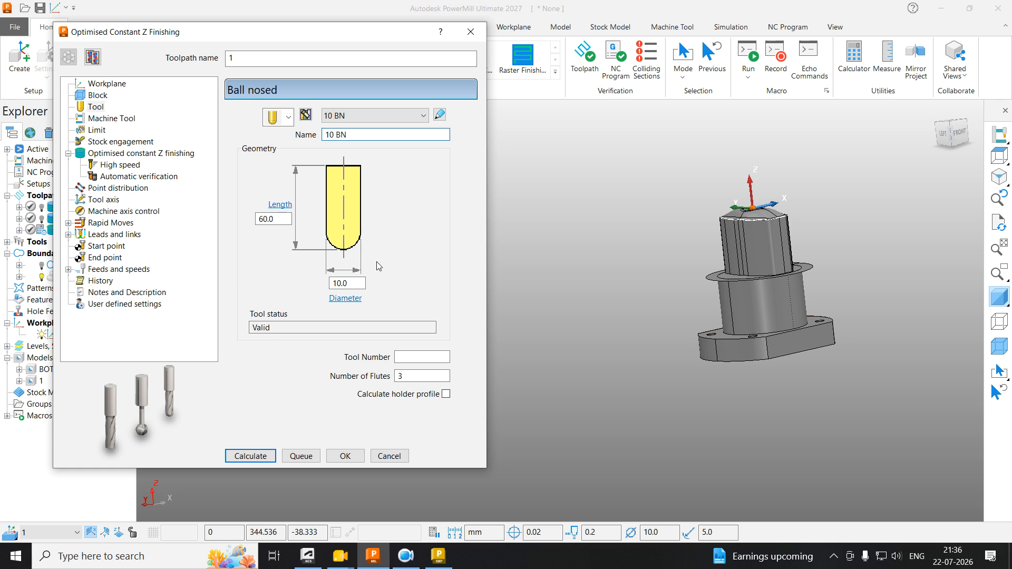
click(414, 356)
key(Tab)
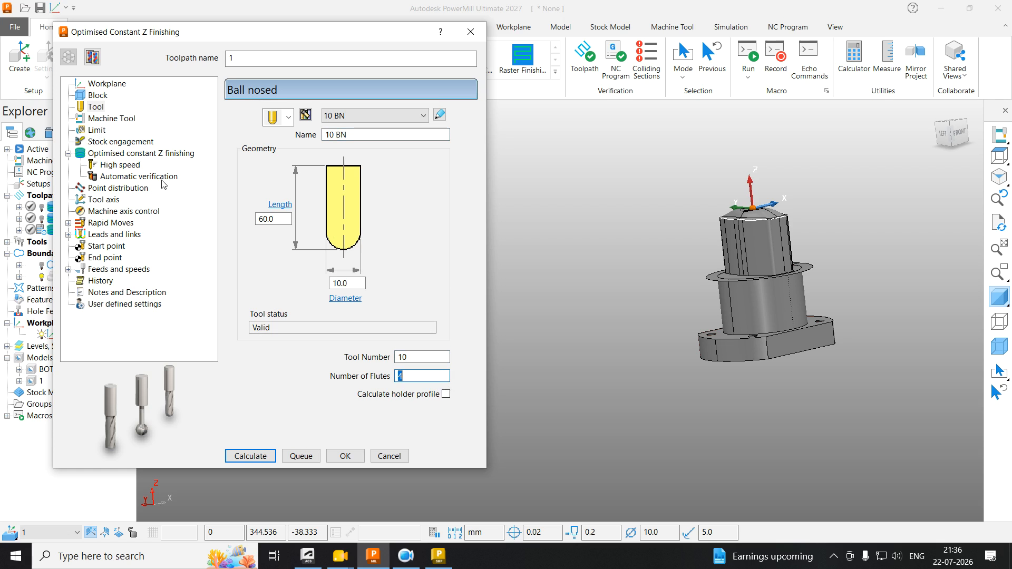
Step: Check the toolpath's boundary and trimming limits, and turn off the separate shallow stepover
click(95, 130)
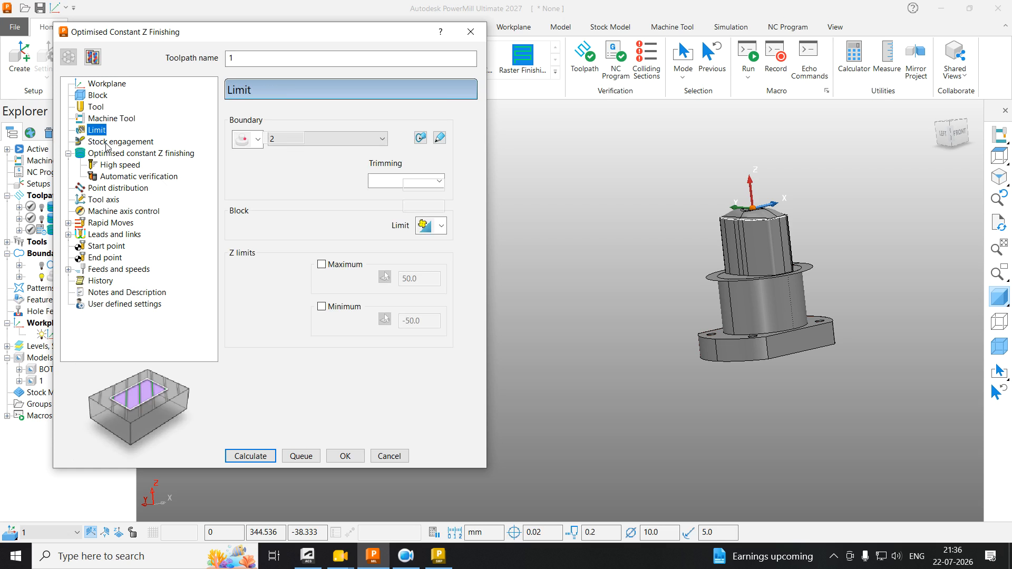
key(Down)
key(Down)
click(97, 130)
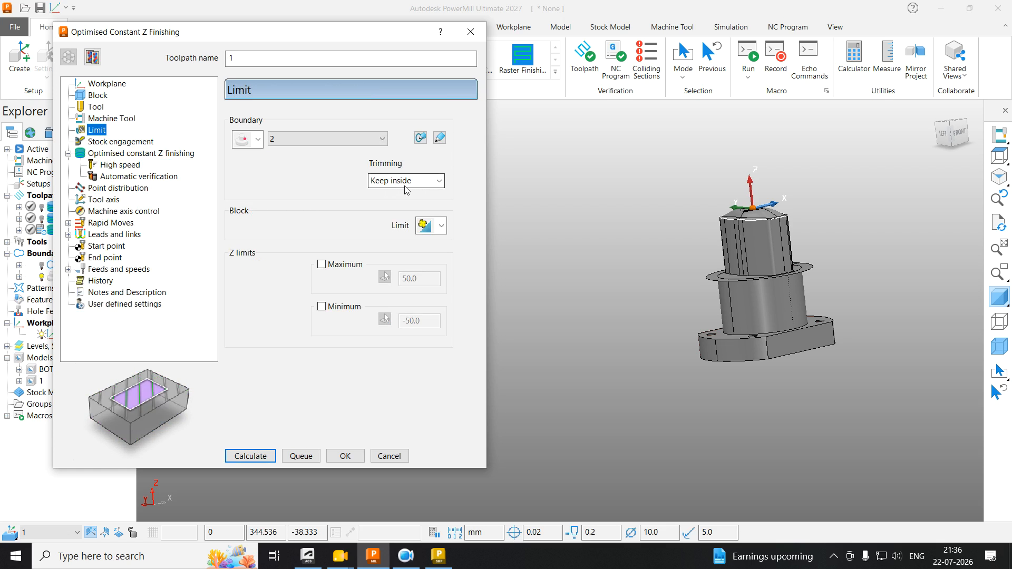
scroll(808, 207, up, 3)
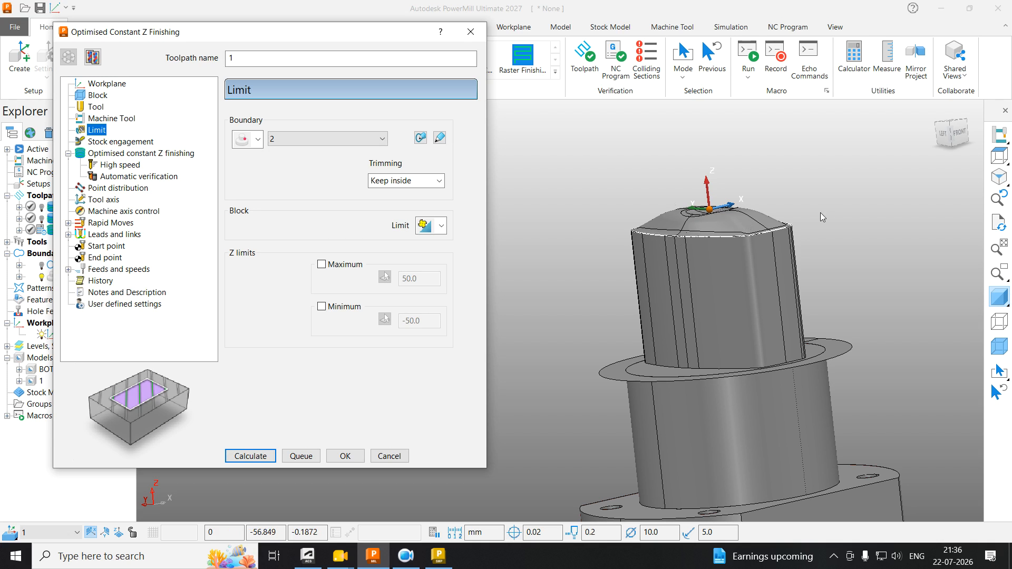
click(108, 153)
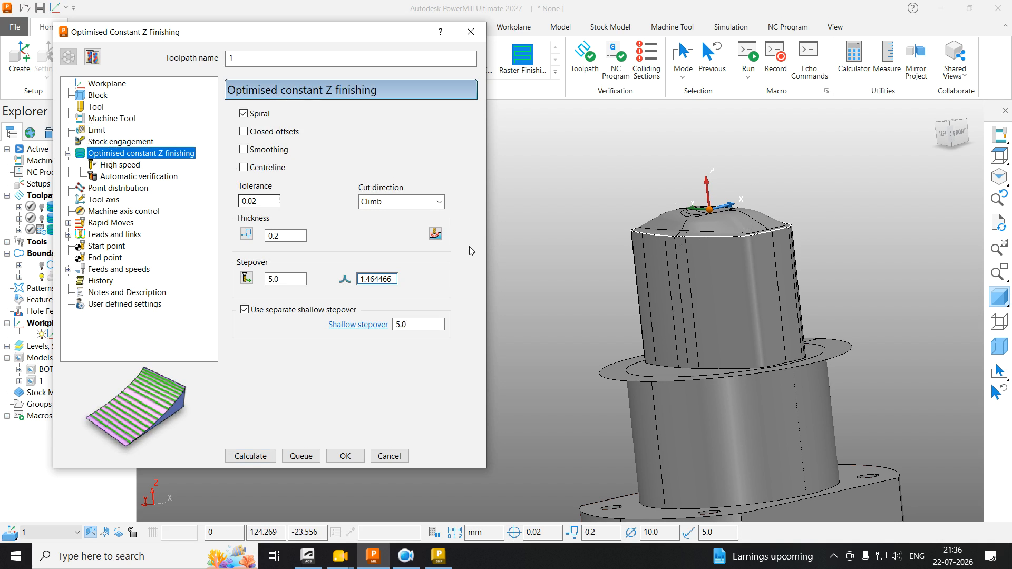
click(244, 309)
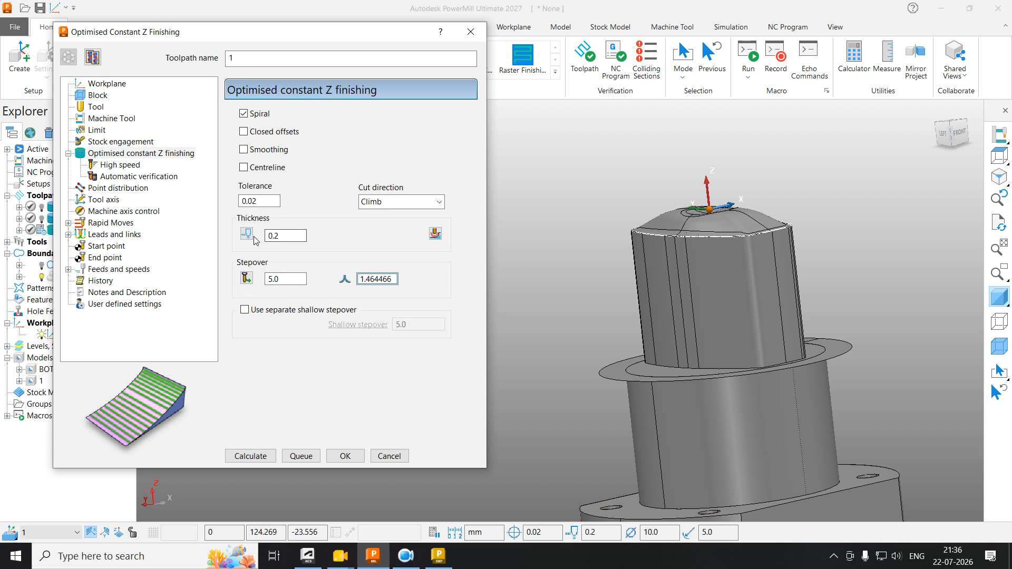
Step: Set the finishing toolpath's thickness to 0.1 mm and its stepover to 0.15 mm
drag(287, 236, 265, 242)
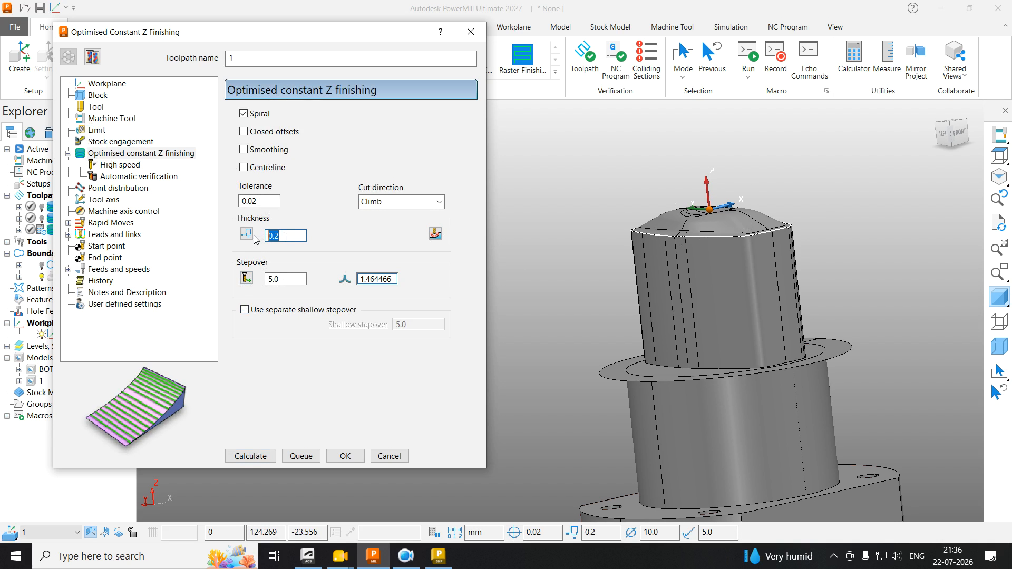
text(0.)
click(281, 275)
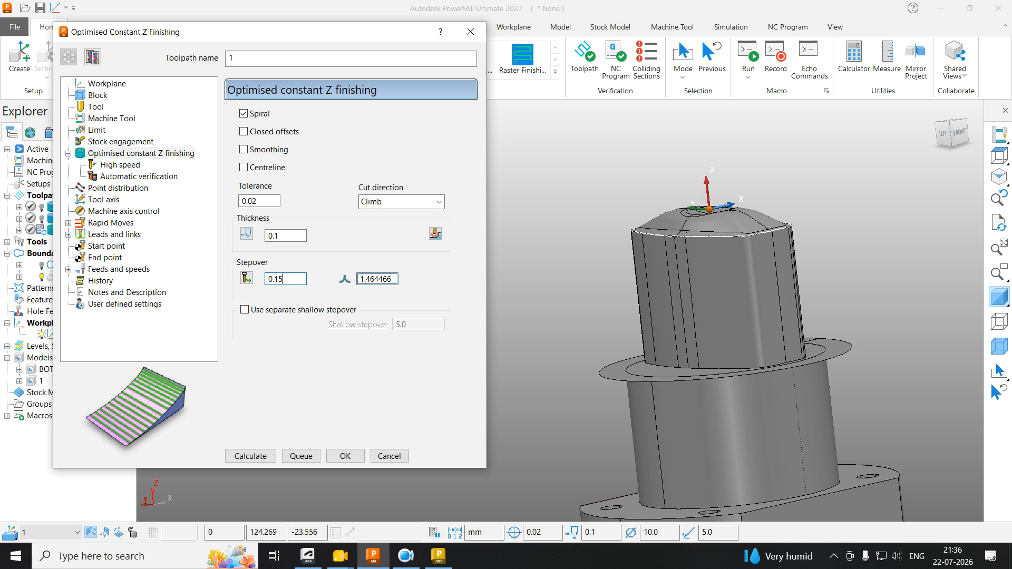
key(Return)
Step: Set the cut direction to Any and calculate the Optimised Constant Z toolpath on the domed top
click(372, 200)
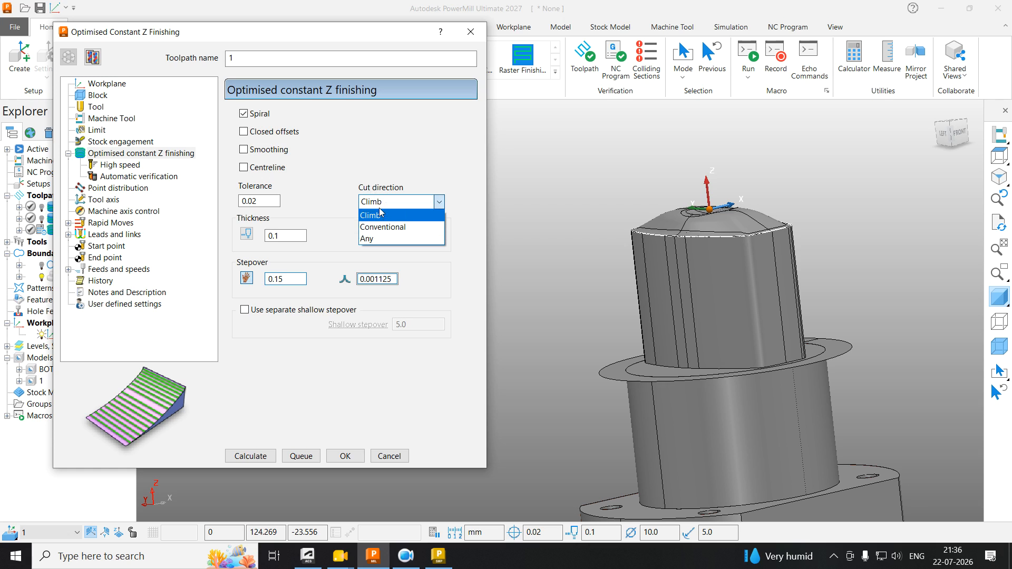
click(369, 233)
click(243, 455)
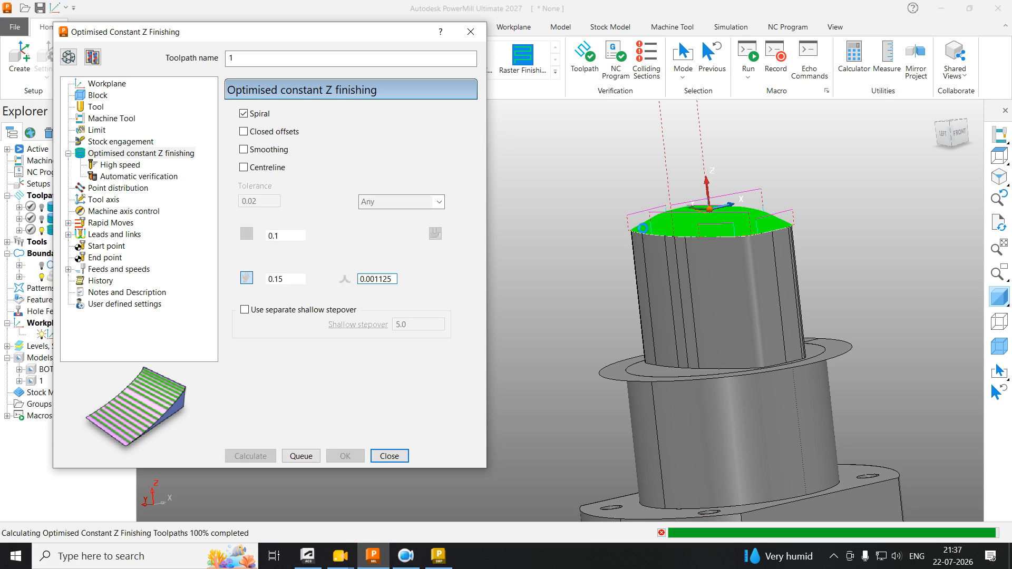
Step: Reopen the calculated toolpath for editing and recalculate it with a stepover of 0.3 mm
scroll(745, 170, up, 6)
scroll(688, 230, down, 4)
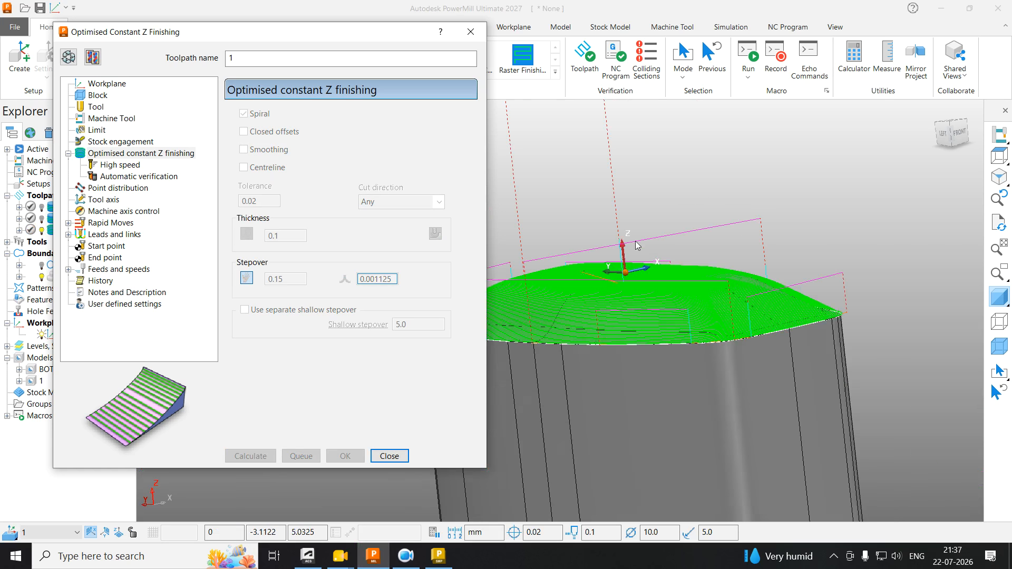
middle_drag(687, 232, 771, 343)
scroll(759, 324, down, 3)
scroll(603, 222, up, 6)
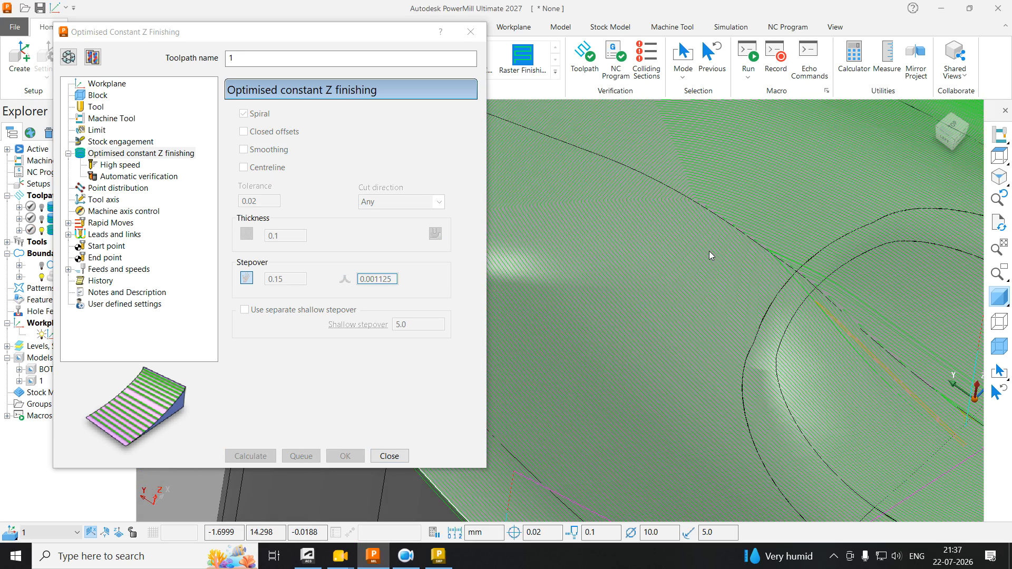
scroll(709, 251, down, 2)
click(68, 58)
click(108, 142)
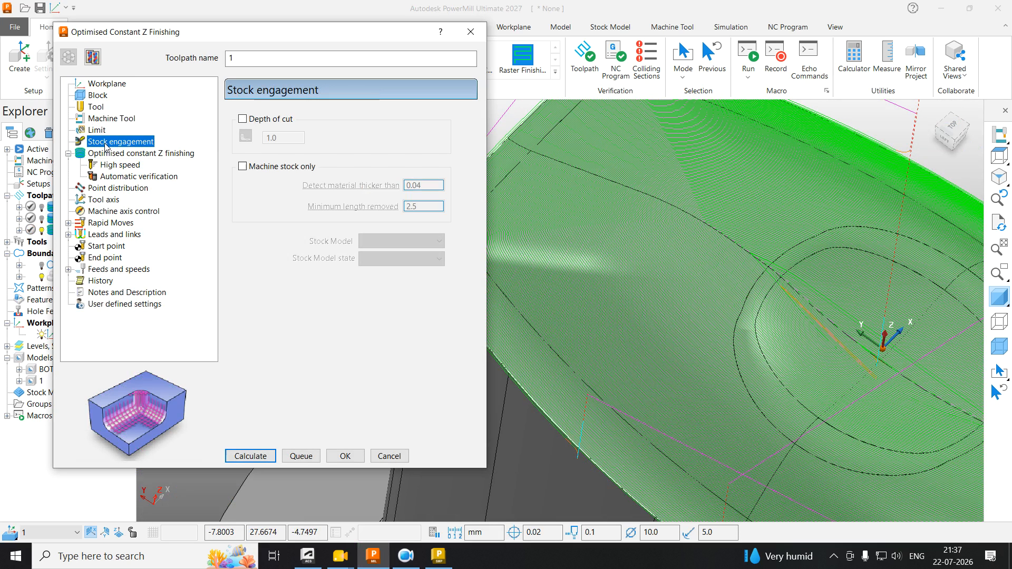
click(118, 153)
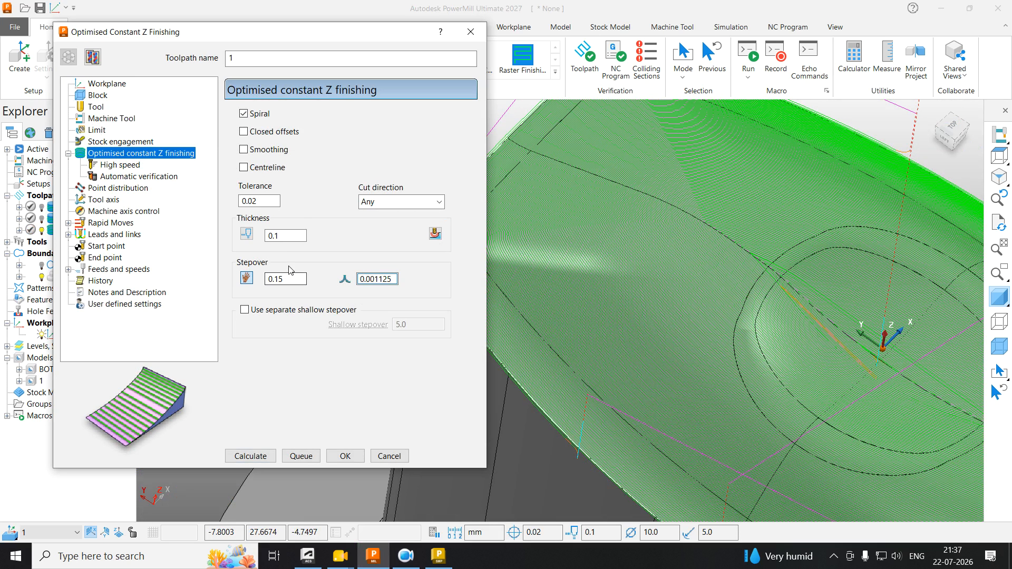
drag(295, 279, 218, 289)
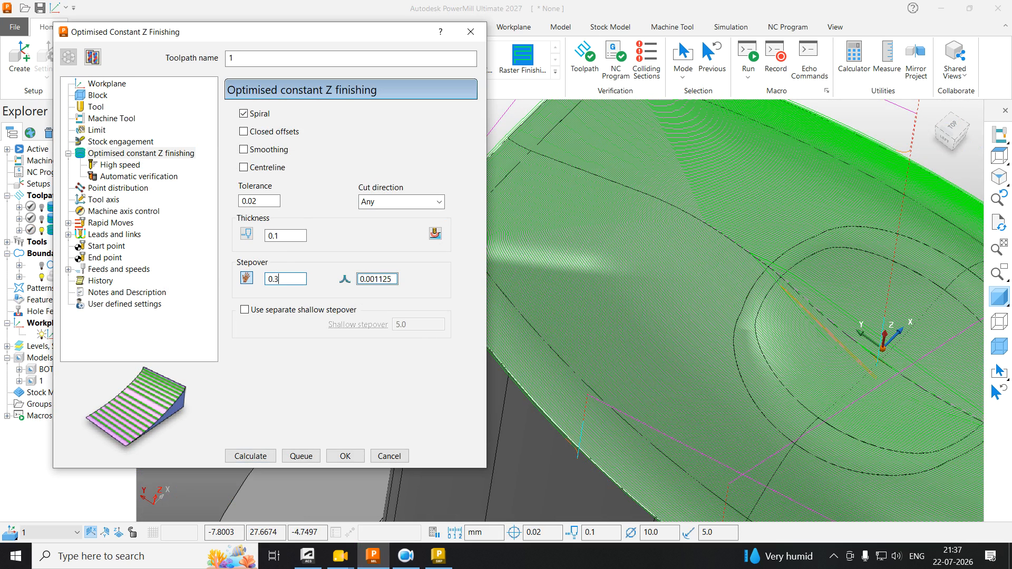
text(0.3)
click(251, 456)
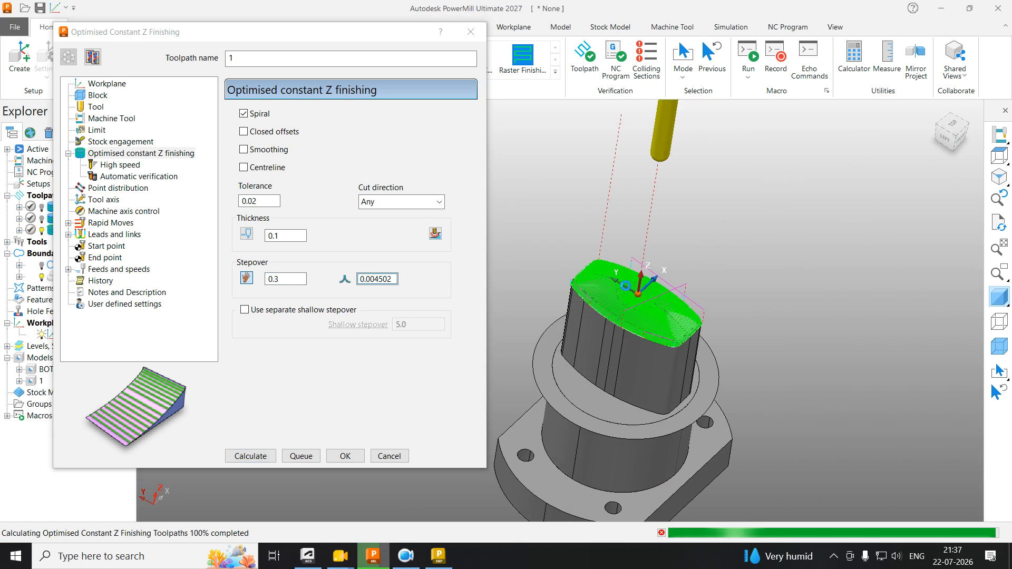
Step: Examine the recalculated passes, lead-ins and links around the edges and corners of the domed top
scroll(627, 285, up, 6)
scroll(629, 285, down, 4)
middle_drag(638, 287, 757, 317)
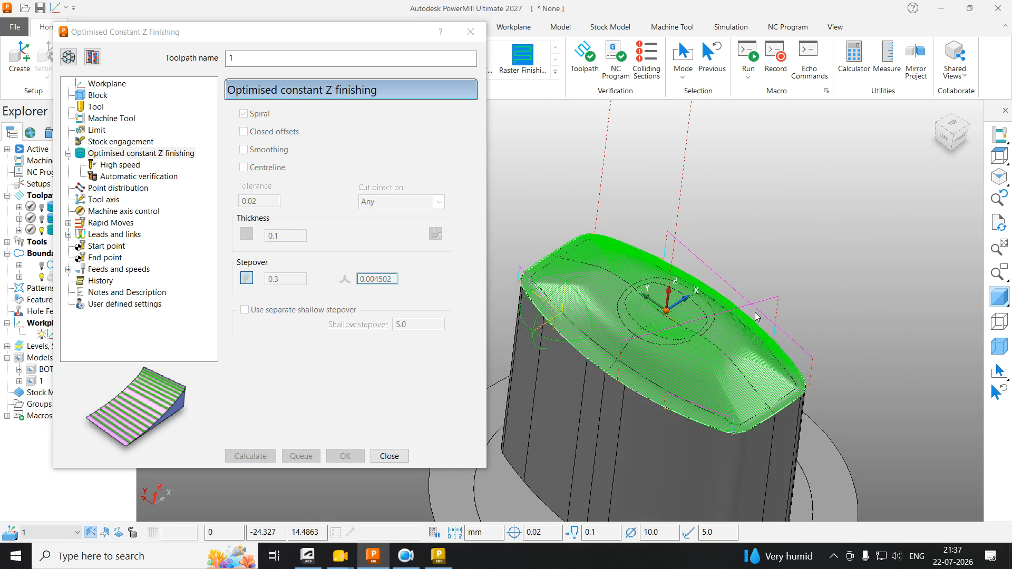
scroll(666, 418, up, 5)
shift+middle_drag(666, 418, 672, 251)
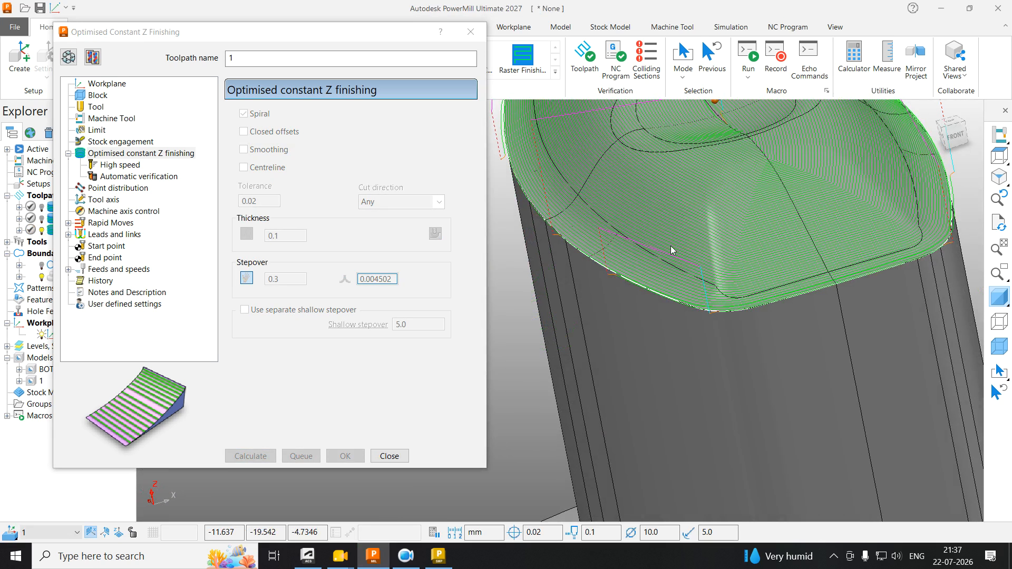
scroll(672, 250, down, 4)
middle_drag(633, 222, 622, 269)
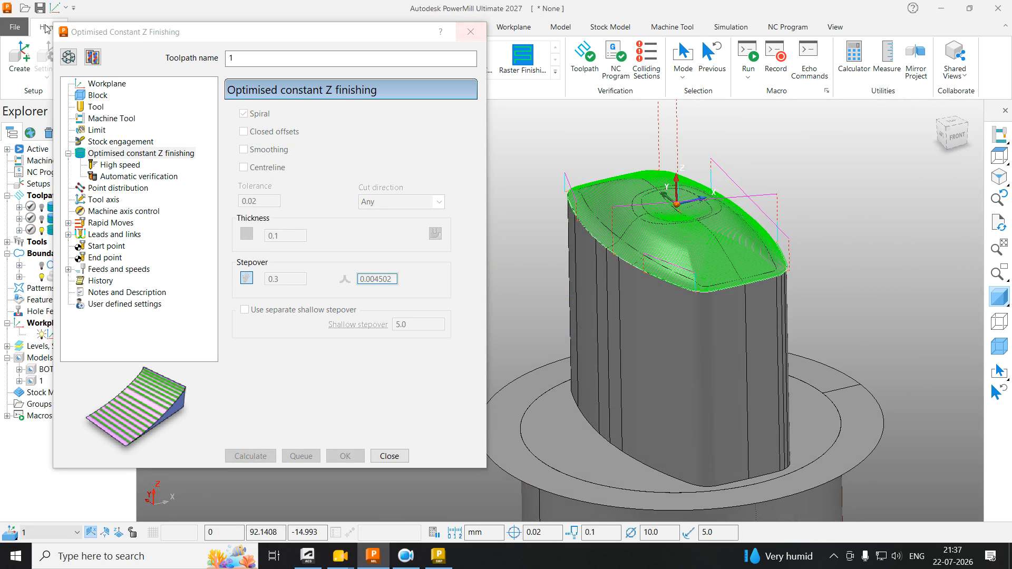
scroll(585, 224, up, 10)
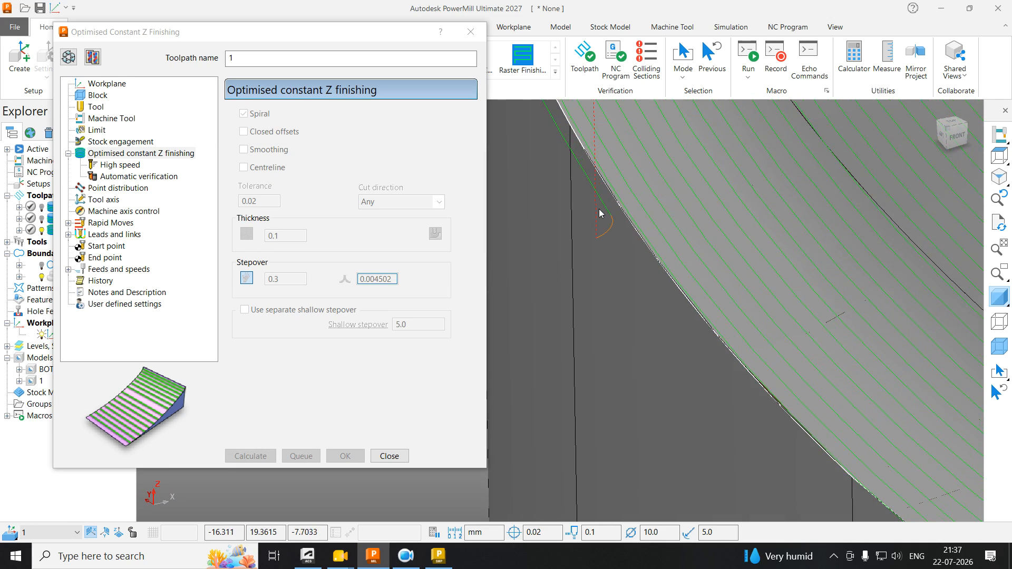
scroll(611, 220, down, 5)
scroll(640, 216, up, 6)
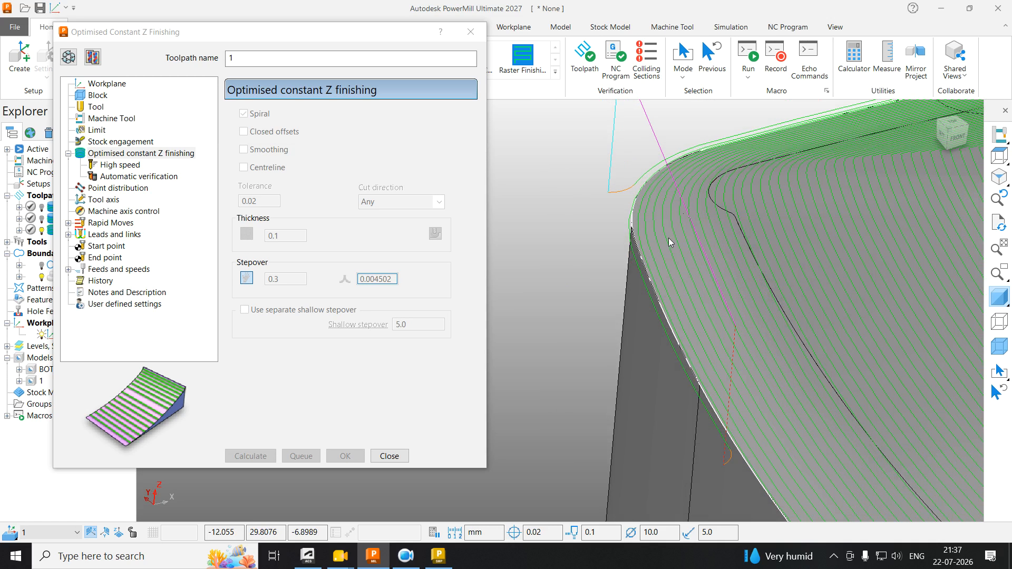
scroll(628, 215, down, 5)
scroll(657, 256, up, 6)
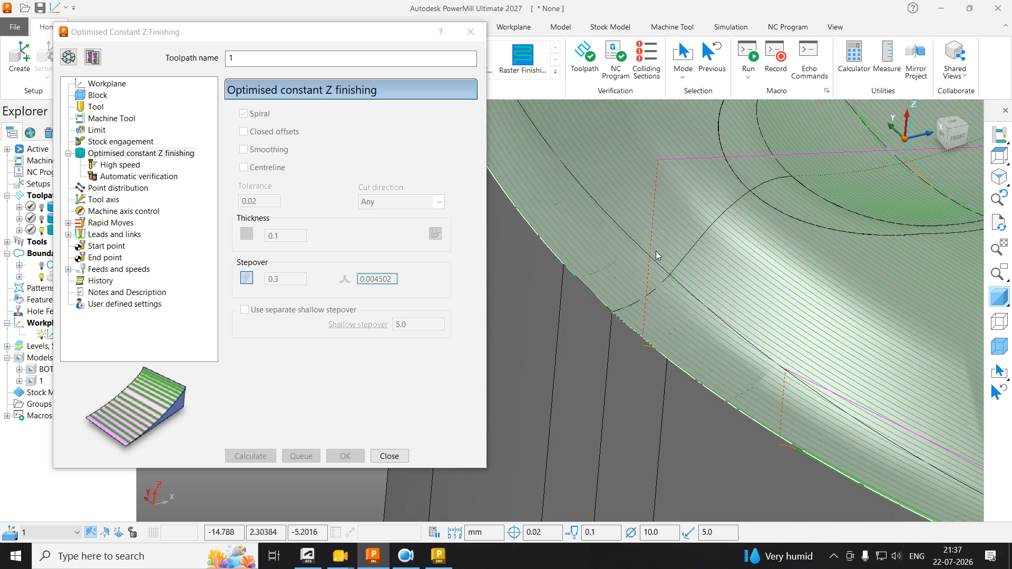
scroll(666, 348, up, 3)
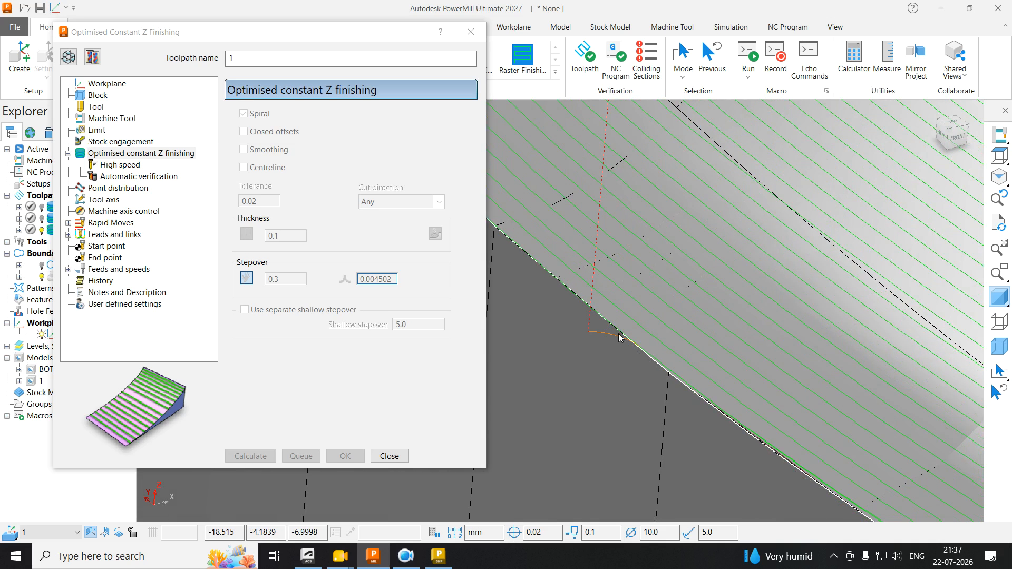
scroll(619, 338, down, 5)
scroll(770, 289, up, 10)
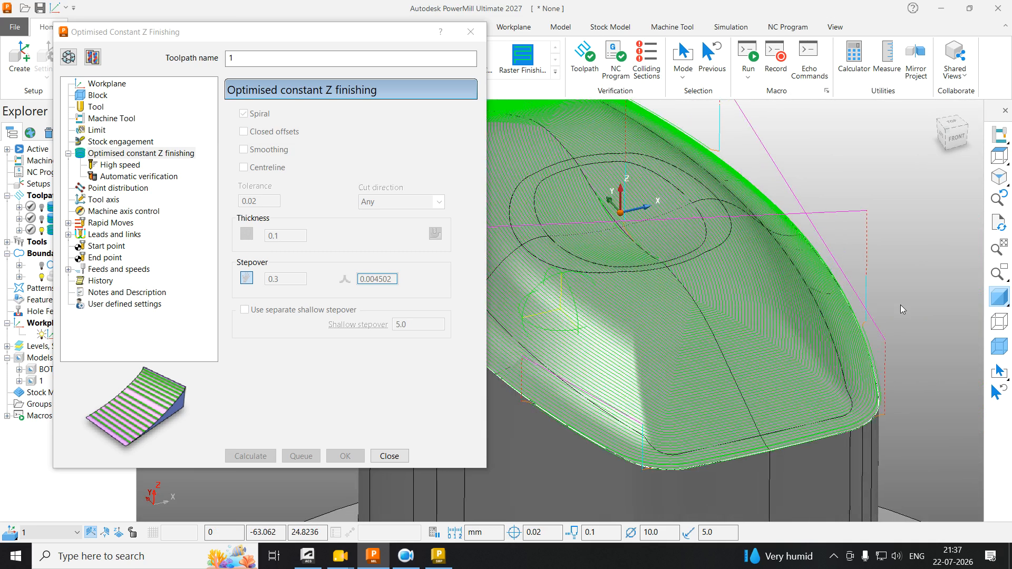
scroll(852, 372, down, 5)
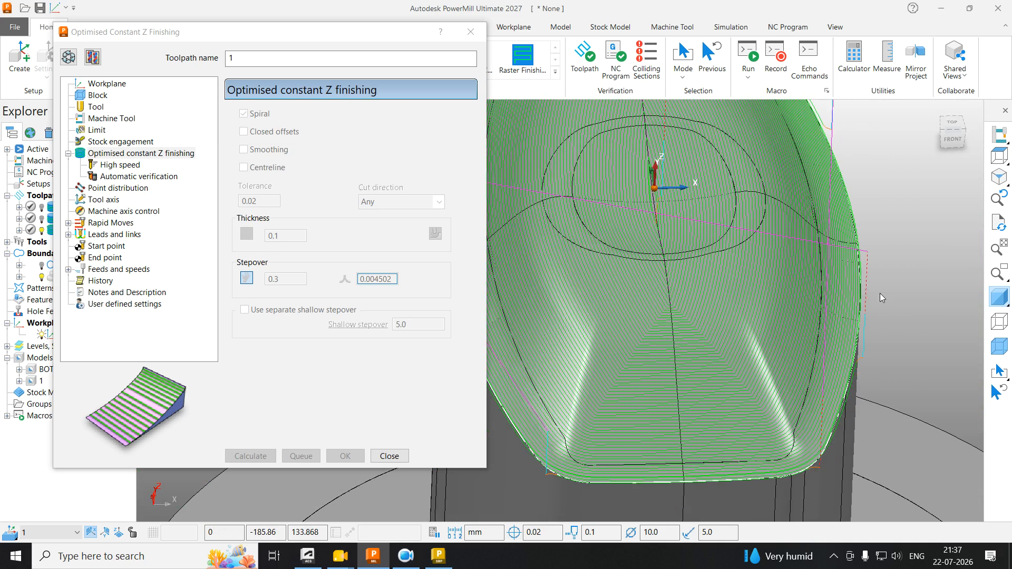
scroll(843, 403, up, 6)
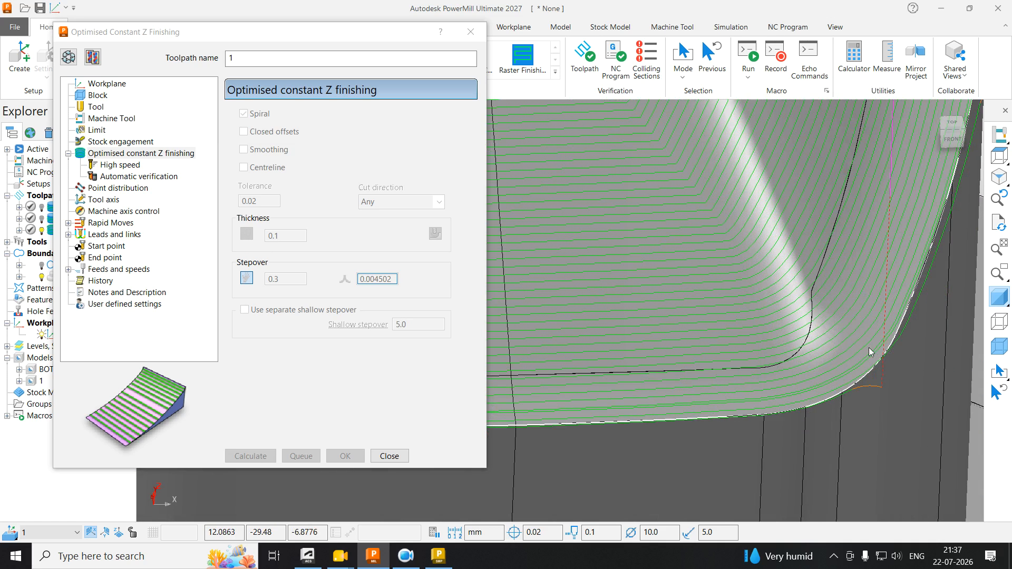
scroll(869, 348, down, 8)
middle_drag(774, 264, 788, 282)
scroll(788, 282, up, 1)
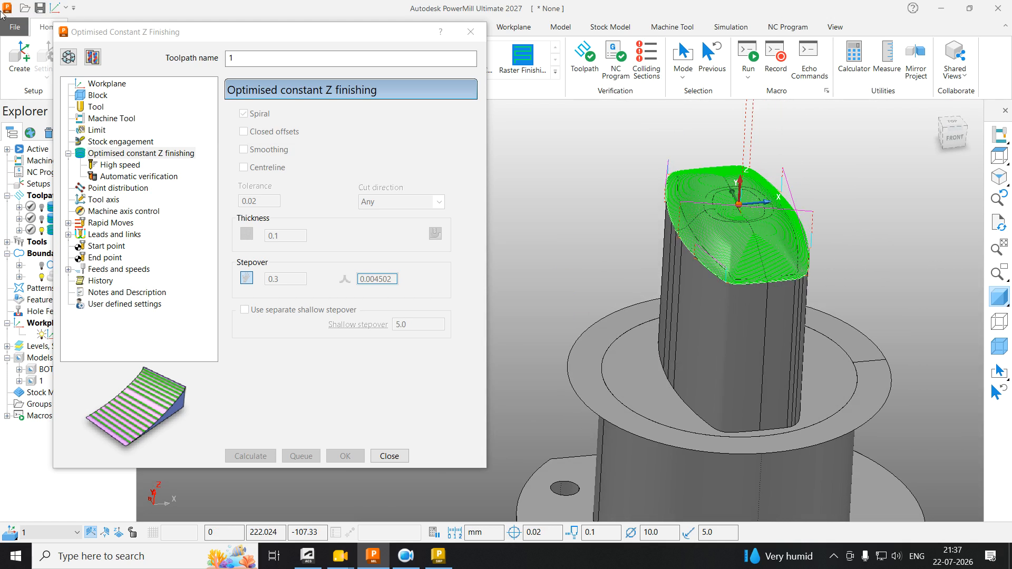
Step: Reopen the toolpath for editing, turn on closed offsets and recalculate it
click(68, 57)
scroll(813, 226, up, 2)
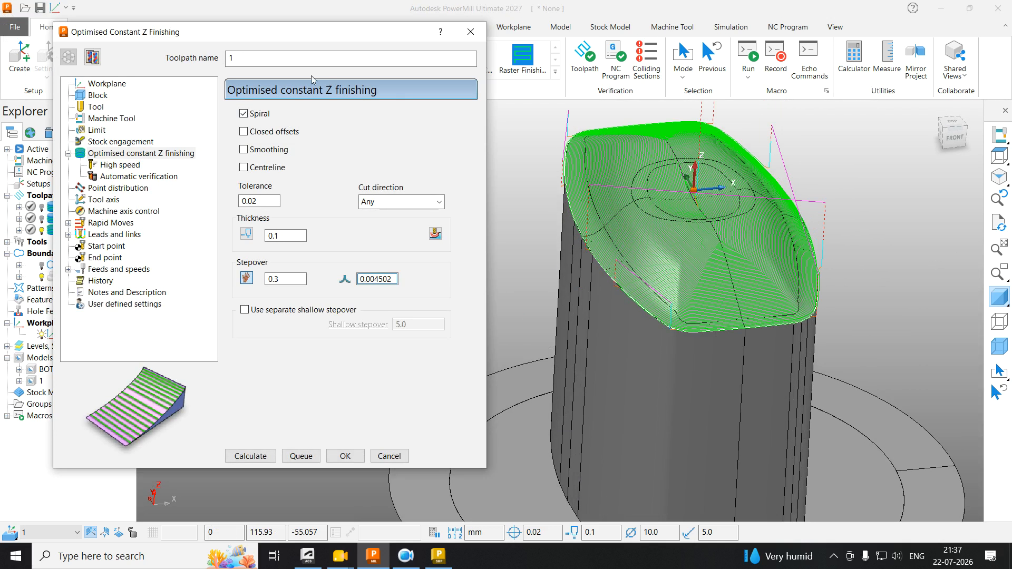
click(268, 455)
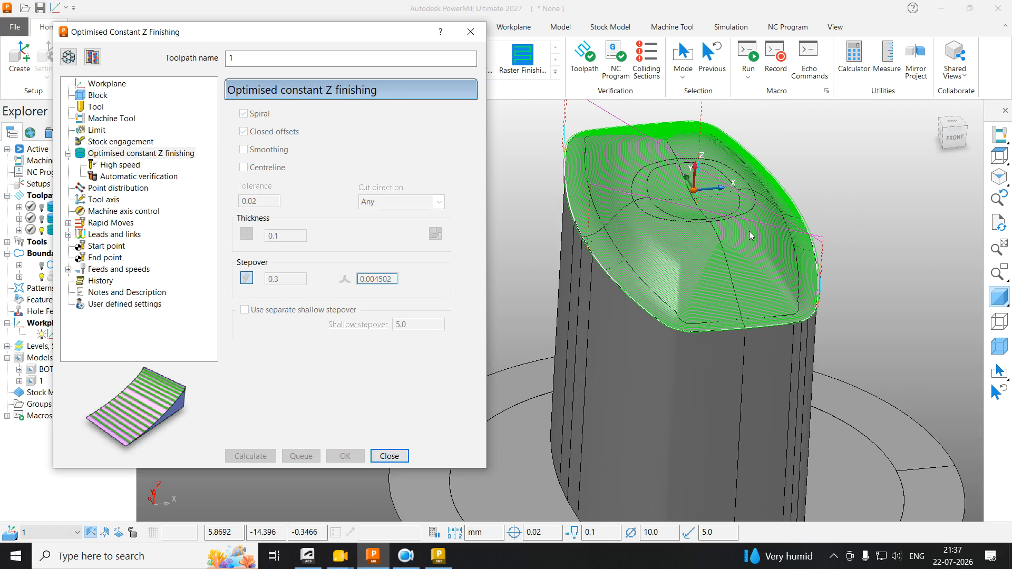
Step: Inspect how the closed-offset passes run along the dome's rim and where the tool enters and leaves
scroll(826, 277, up, 5)
scroll(818, 245, down, 3)
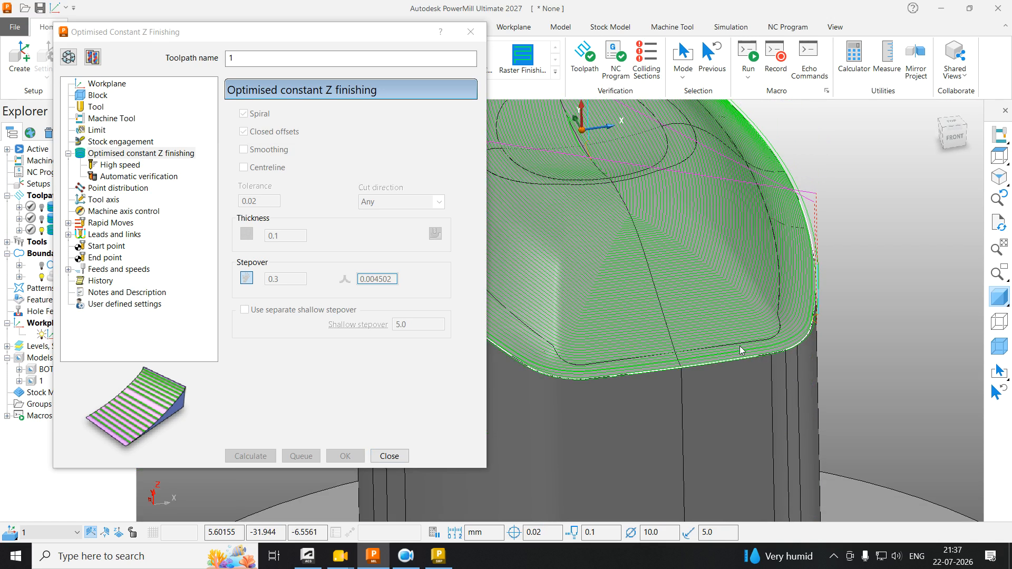
scroll(838, 317, up, 3)
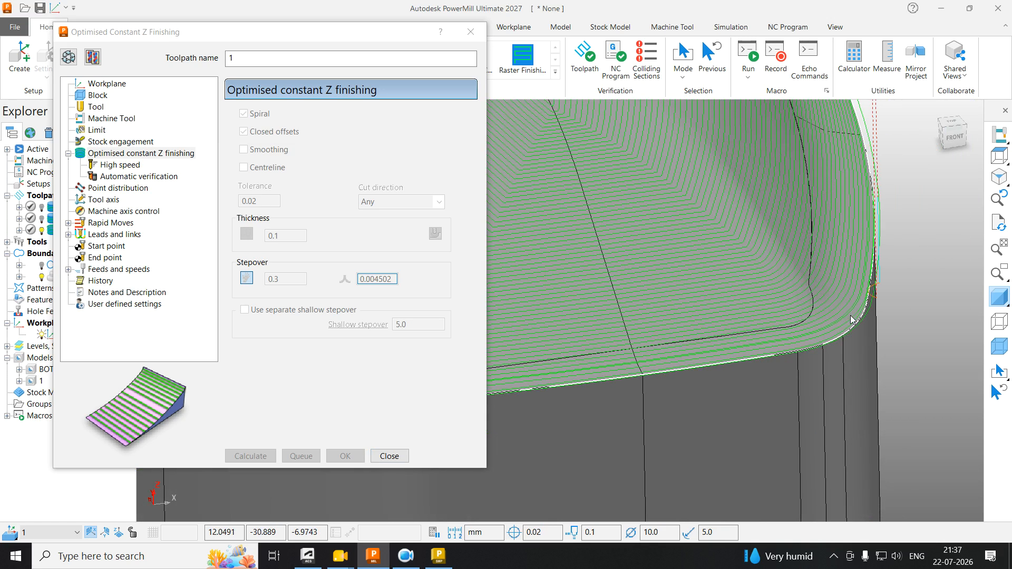
scroll(874, 322, down, 2)
scroll(857, 191, down, 4)
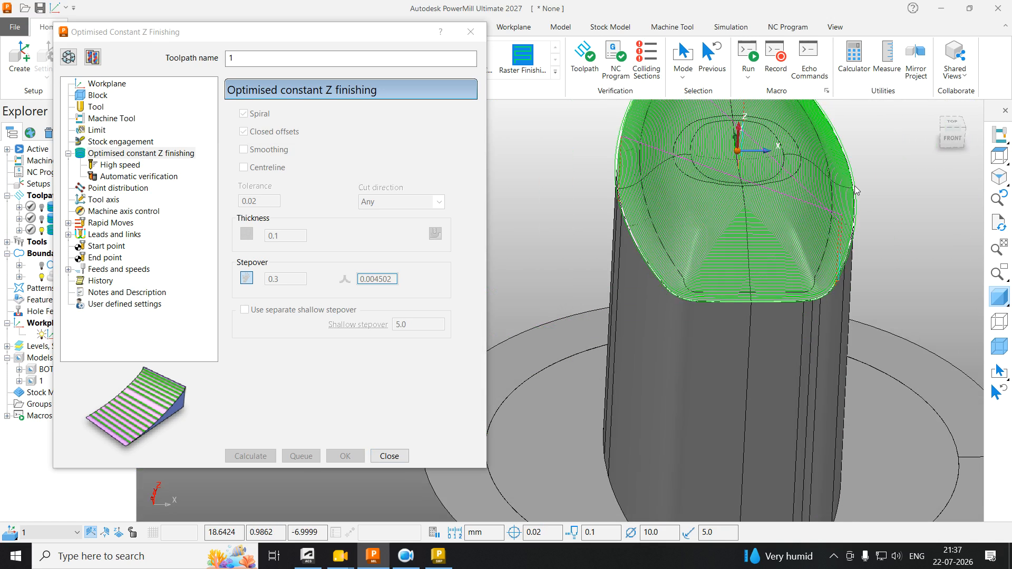
scroll(846, 263, up, 1)
scroll(836, 339, up, 4)
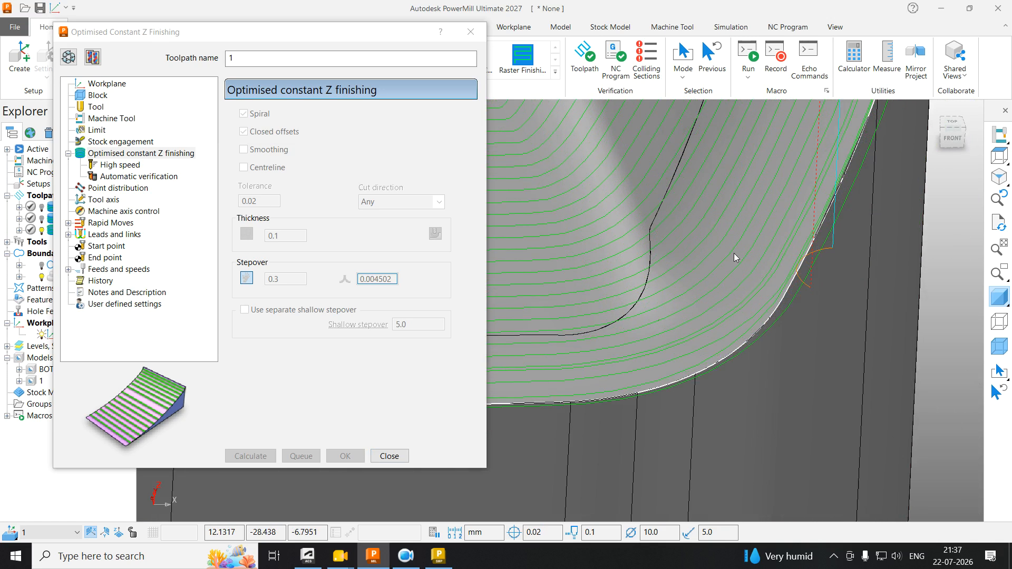
scroll(892, 265, down, 3)
scroll(798, 212, down, 2)
scroll(782, 269, up, 6)
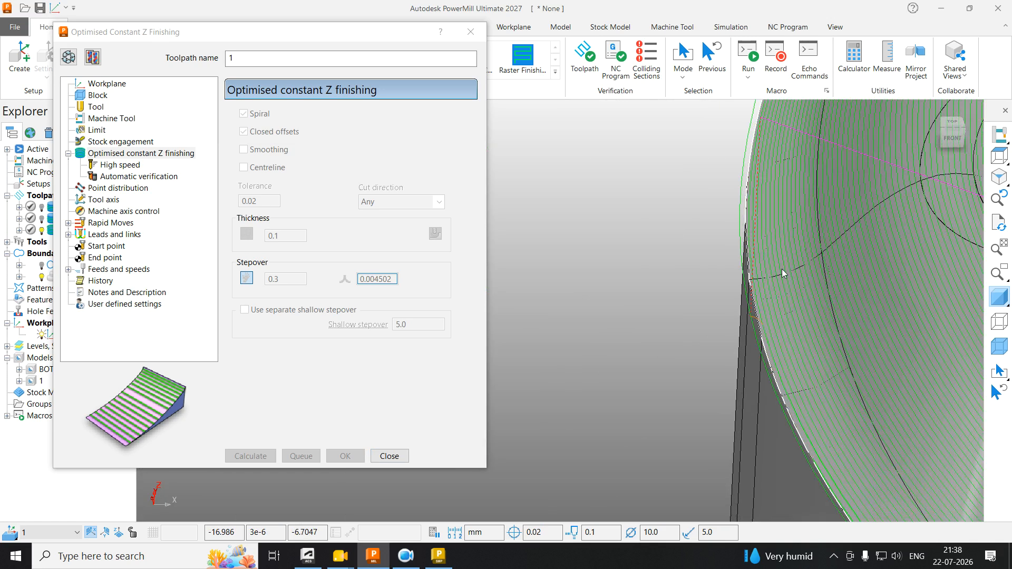
scroll(660, 240, down, 6)
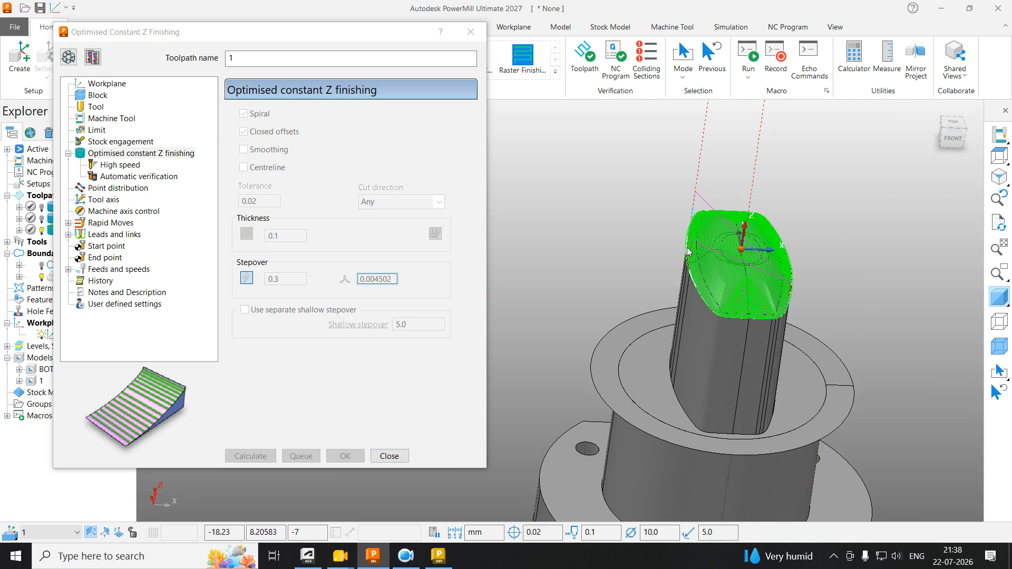
Step: Reopen the toolpath for editing, turn on the Centreline option and recalculate it
click(68, 57)
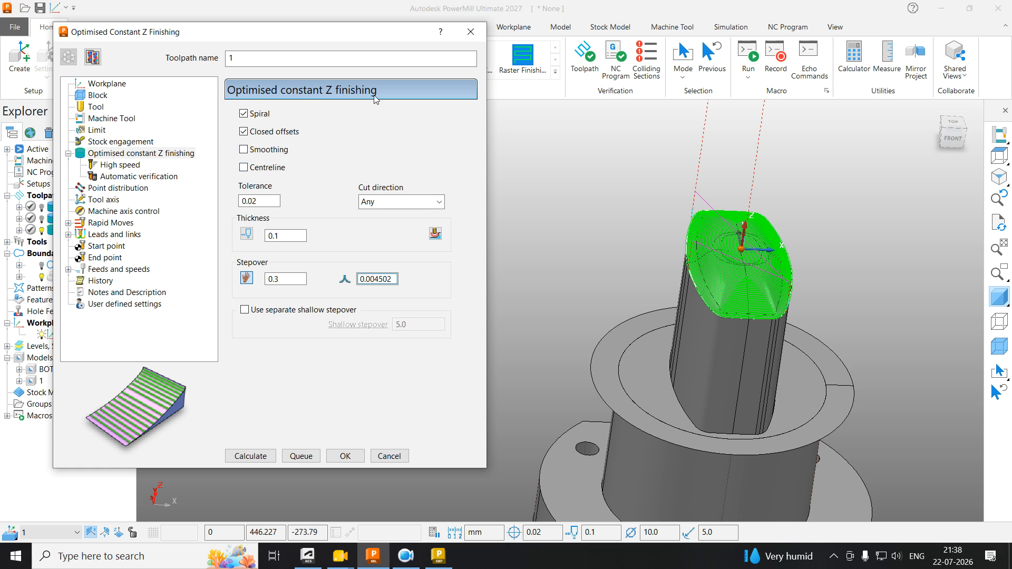
scroll(745, 270, up, 10)
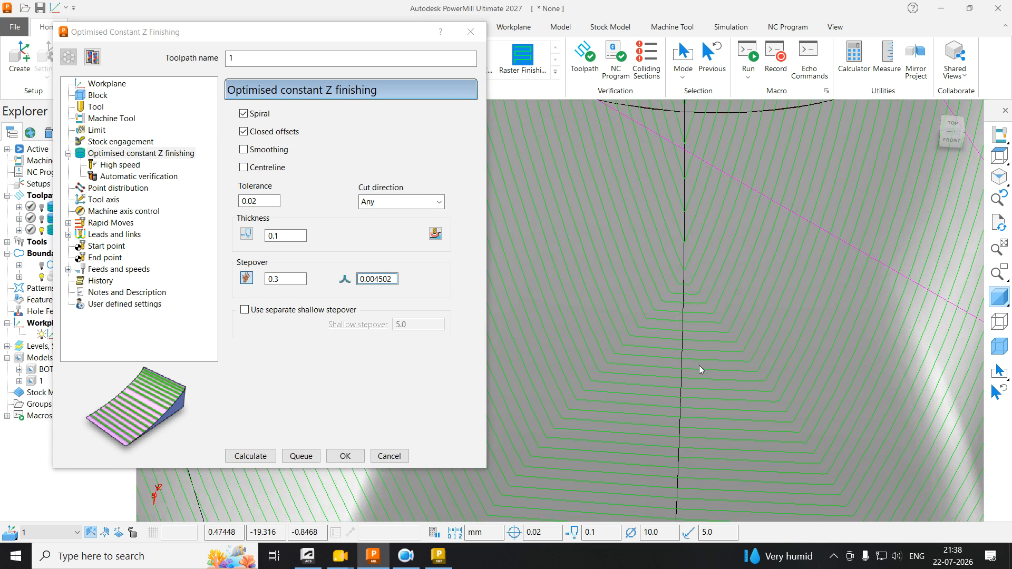
scroll(683, 300, down, 3)
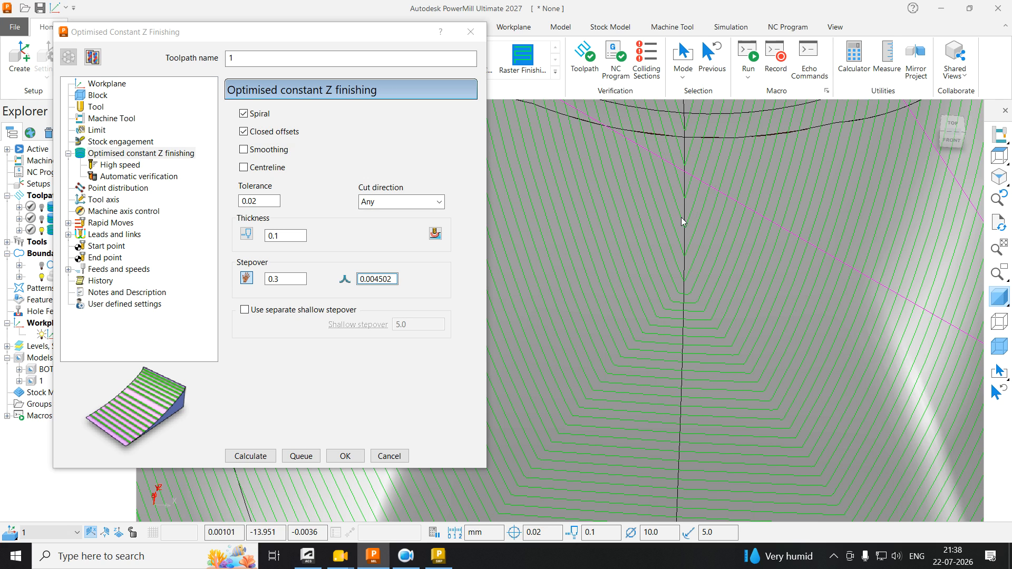
scroll(709, 280, down, 2)
scroll(699, 246, up, 3)
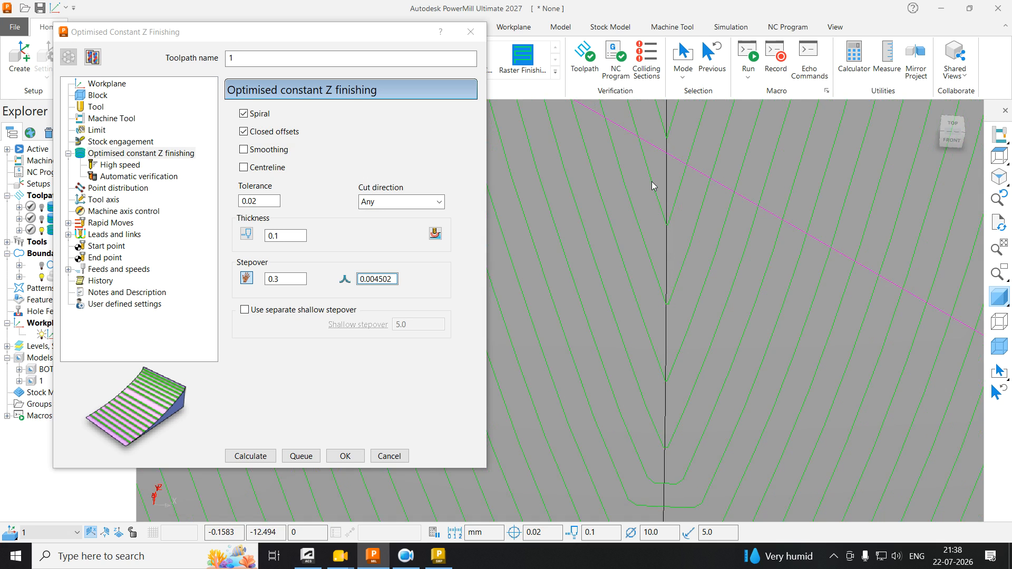
scroll(671, 263, down, 3)
scroll(673, 174, down, 2)
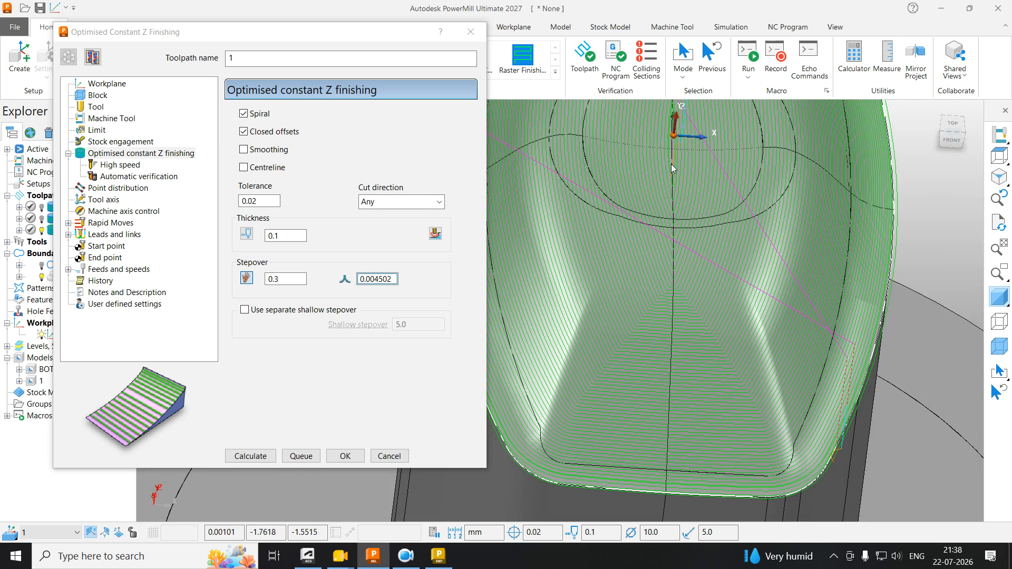
scroll(674, 192, up, 3)
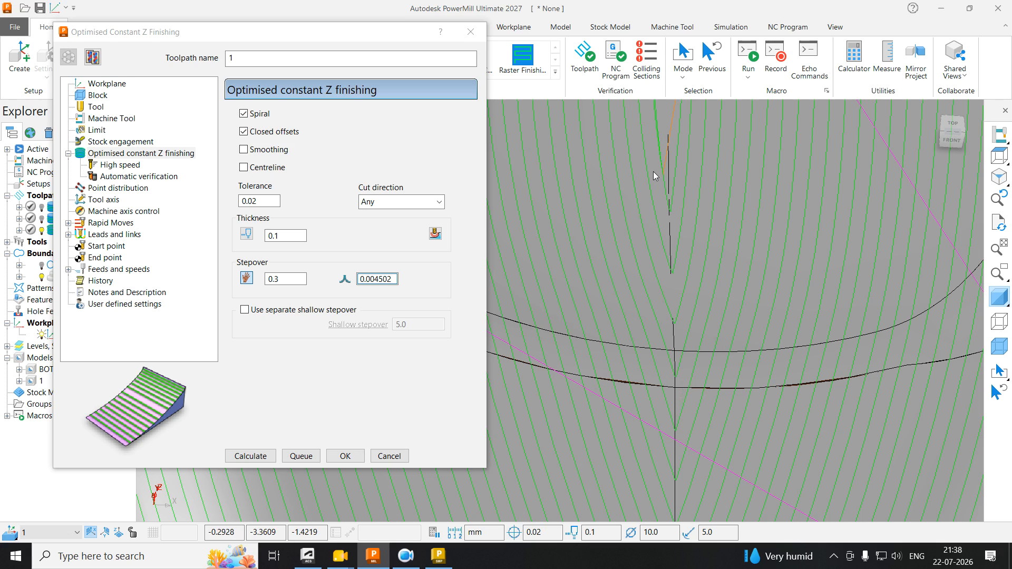
click(259, 172)
click(246, 457)
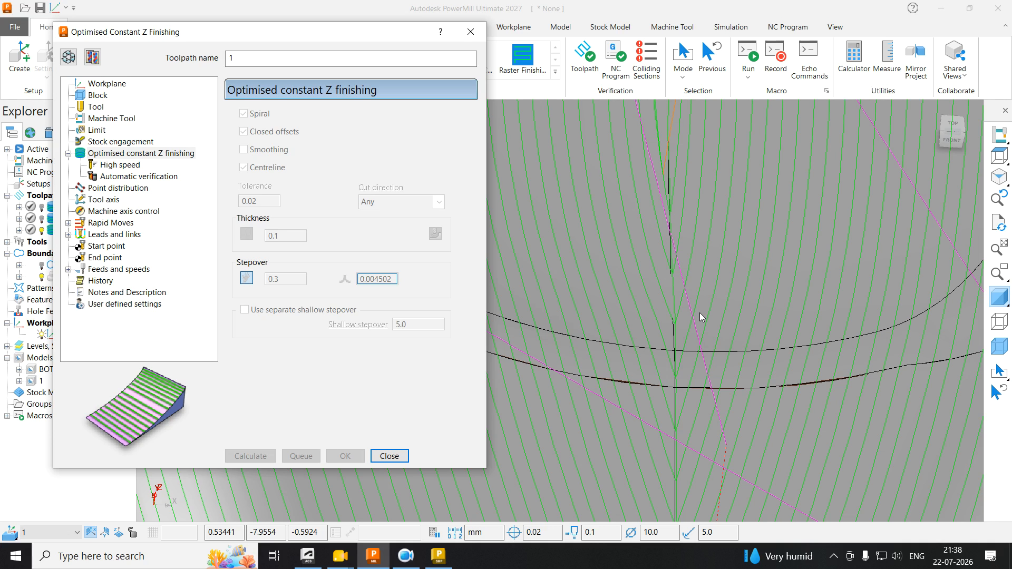
Step: Examine the centreline passes where the offsets meet along the middle of the dome, with the model shading hidden
scroll(681, 434, up, 3)
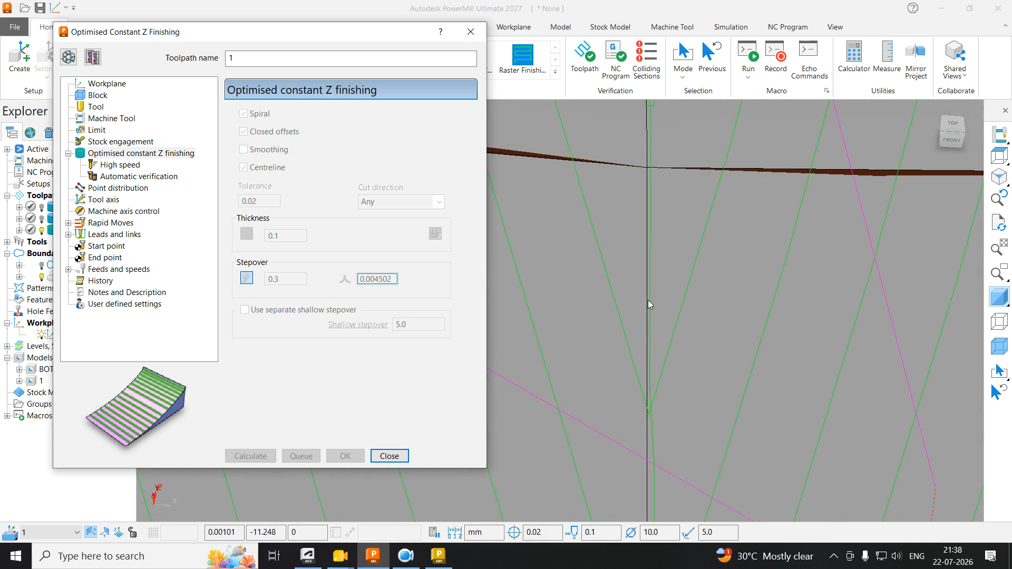
scroll(653, 223, down, 6)
scroll(658, 388, up, 4)
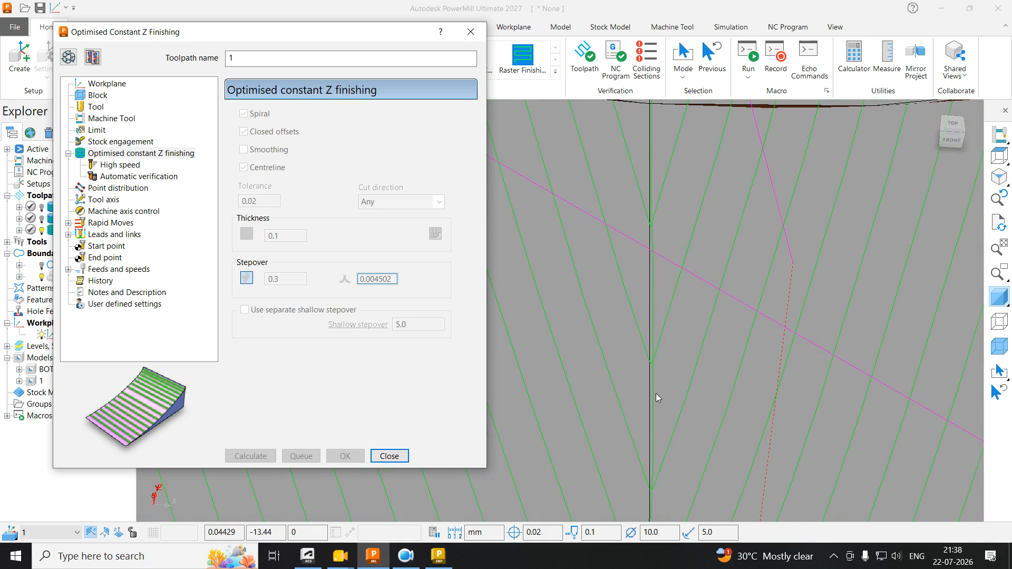
scroll(653, 409, down, 3)
scroll(655, 394, up, 4)
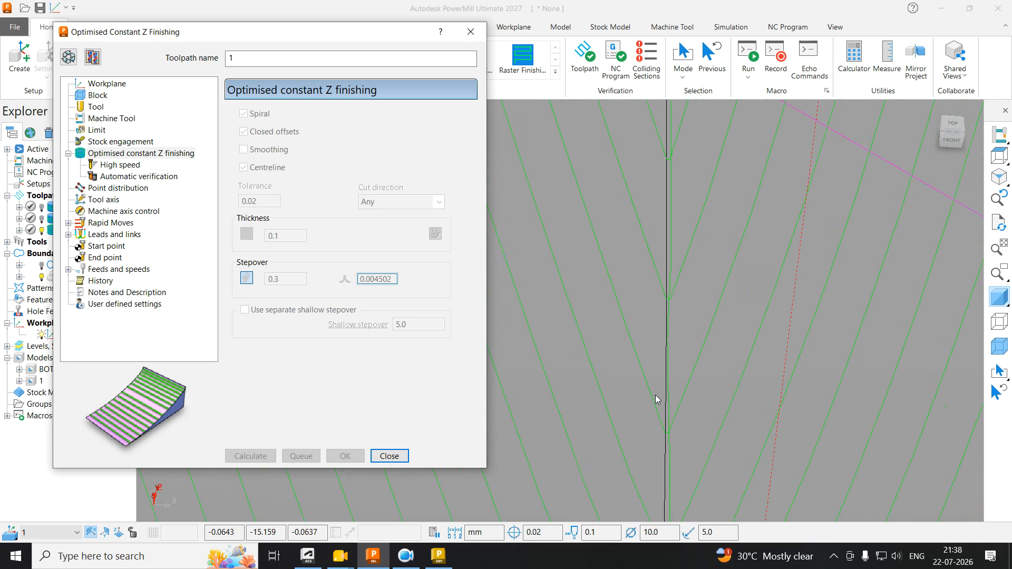
click(998, 299)
scroll(680, 333, up, 2)
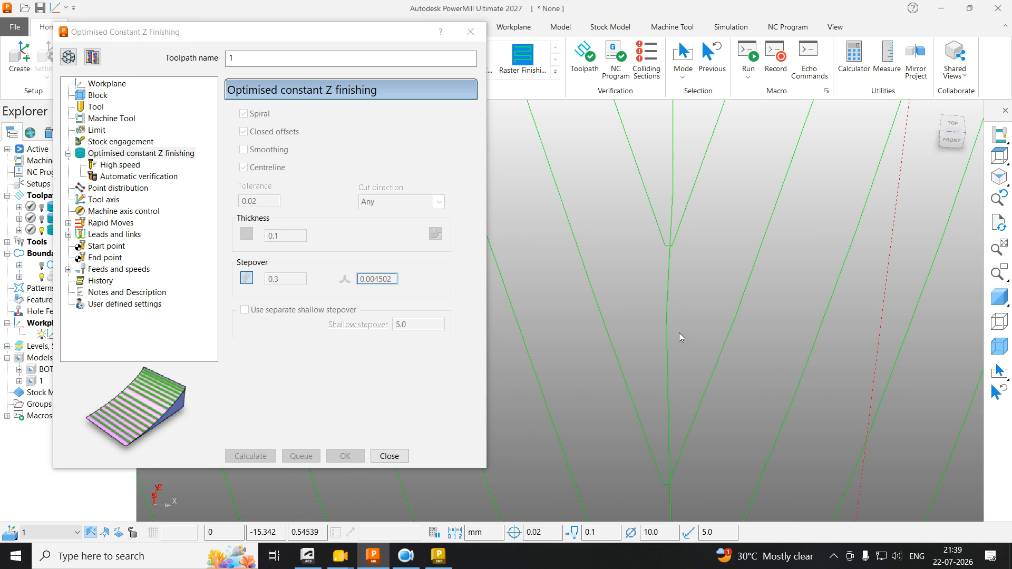
click(666, 340)
scroll(656, 341, down, 5)
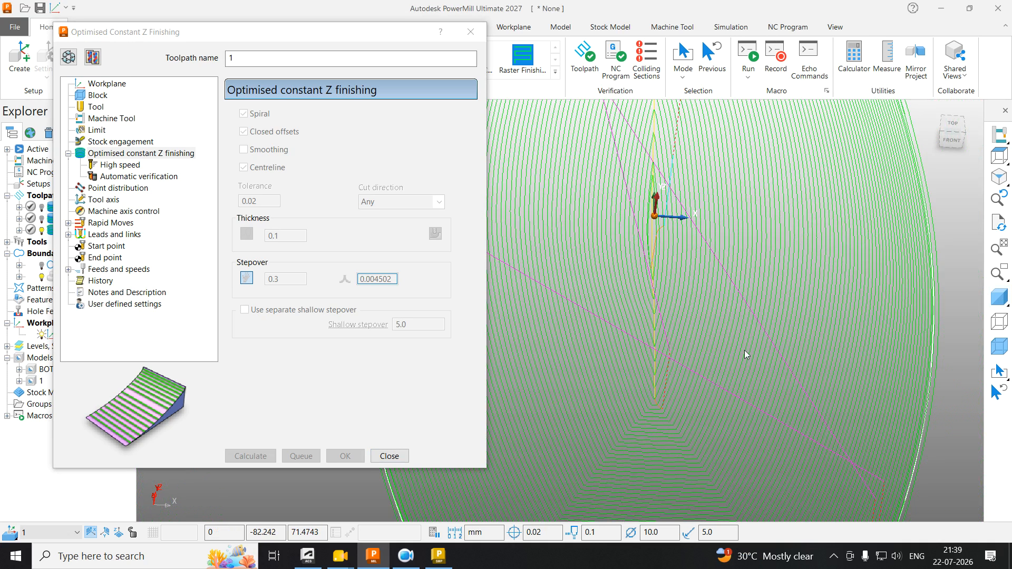
Step: Leave the toolpath settings without further changes and rename the toolpath as 3_PRO_SEMI
click(68, 57)
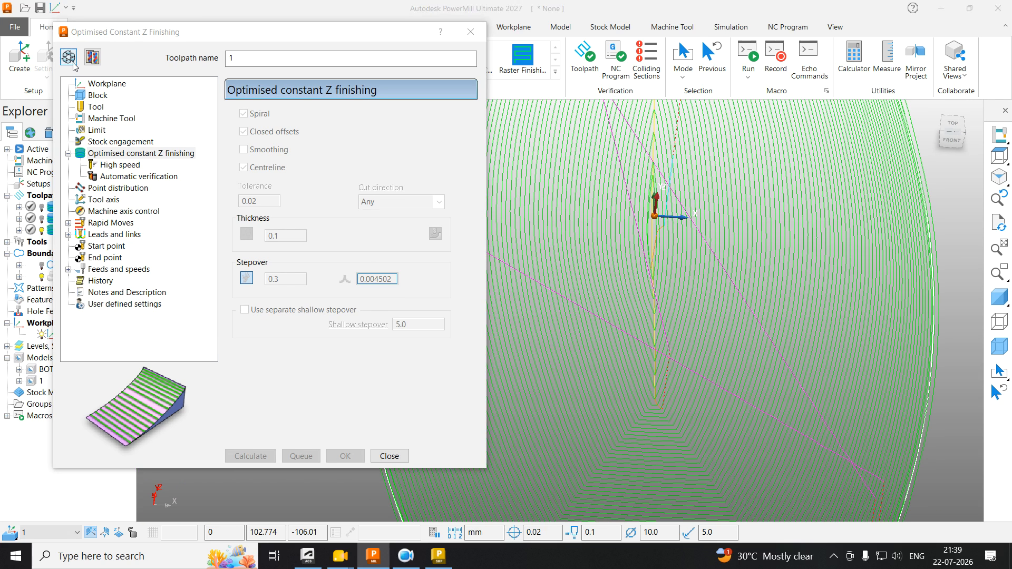
scroll(697, 340, up, 6)
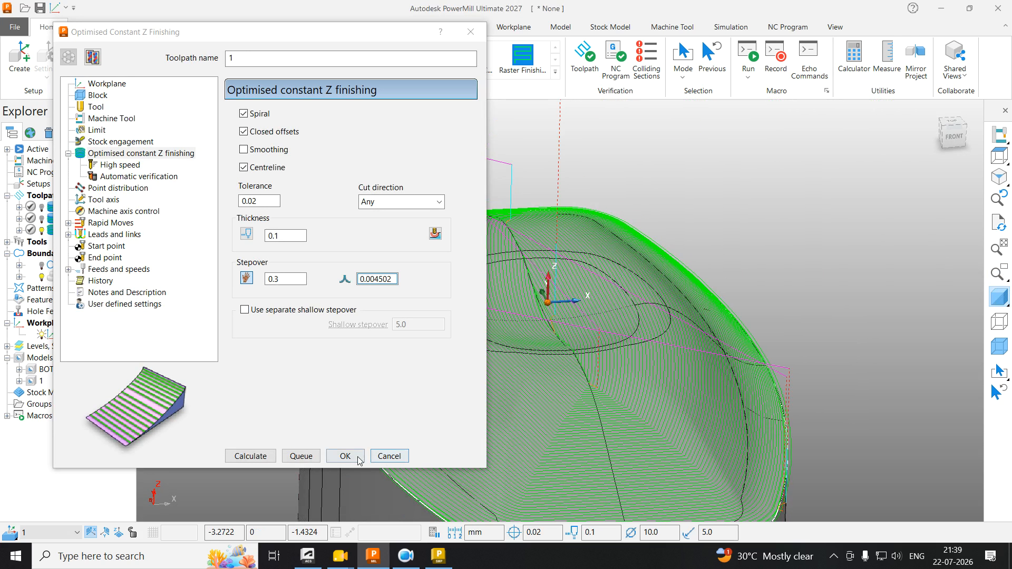
double_click(273, 236)
click(472, 32)
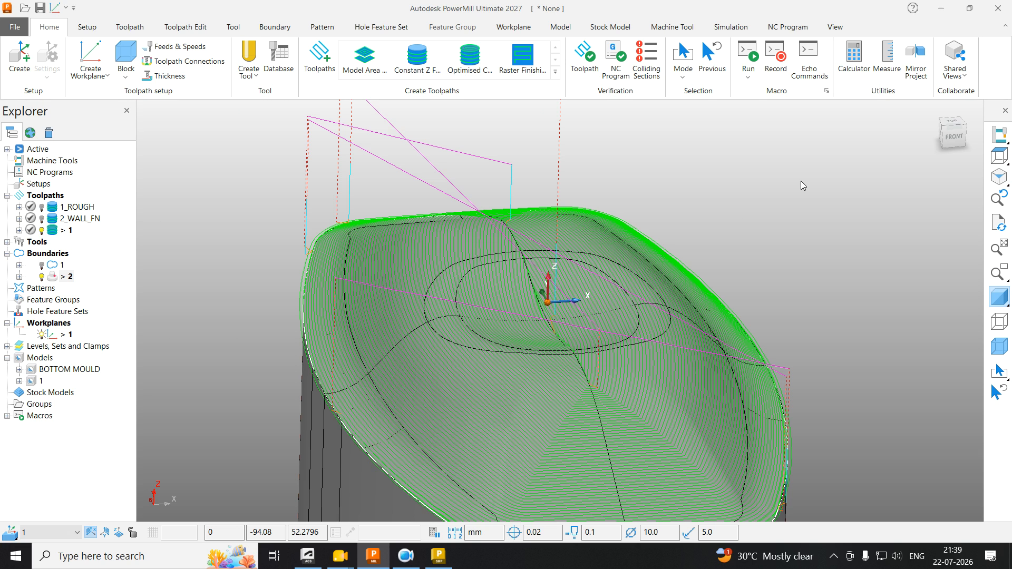
click(70, 231)
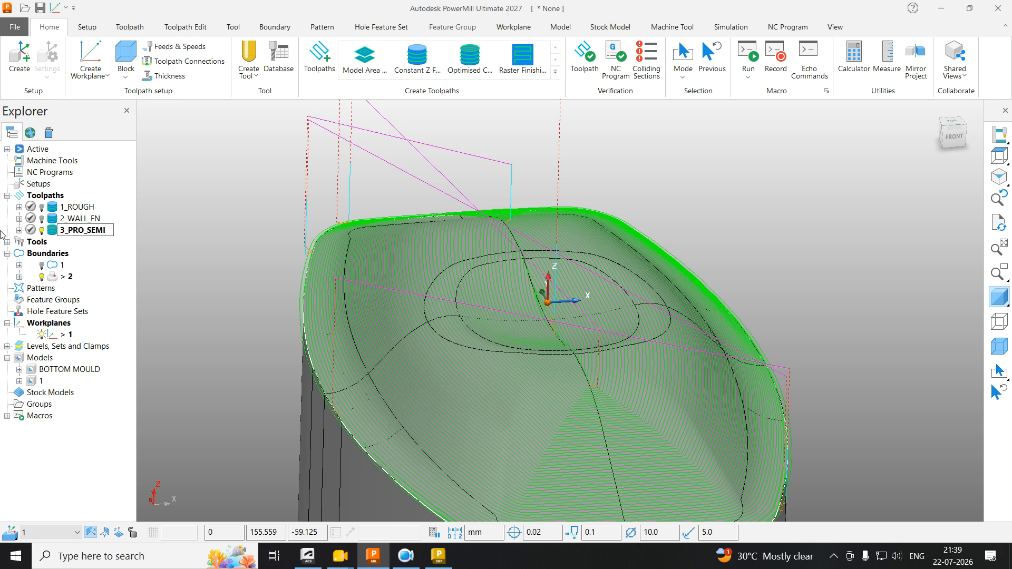
click(248, 235)
scroll(250, 235, down, 4)
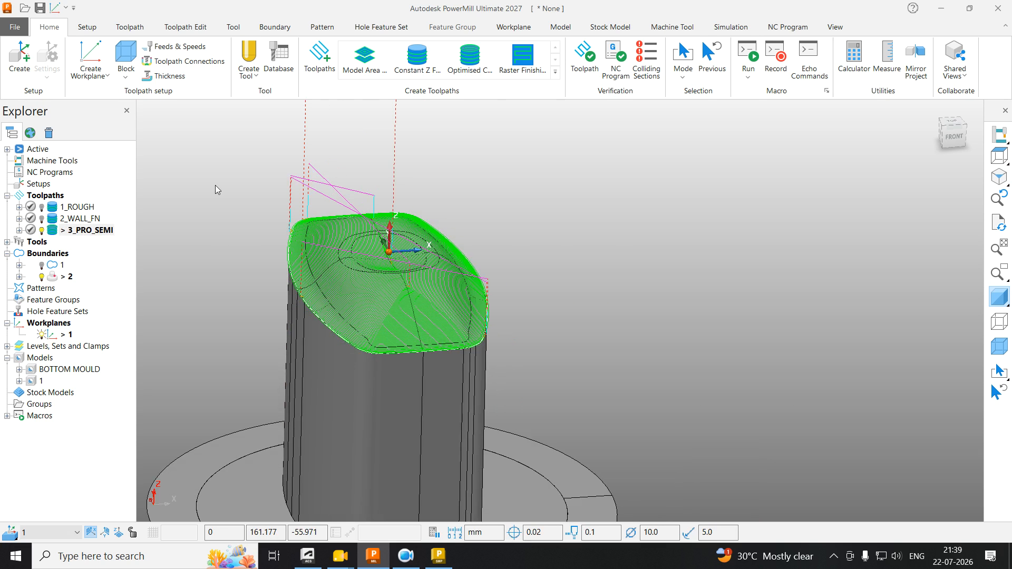
Step: Deactivate the 3_PRO_SEMI toolpath and deactivate and hide boundary 2
double_click(54, 231)
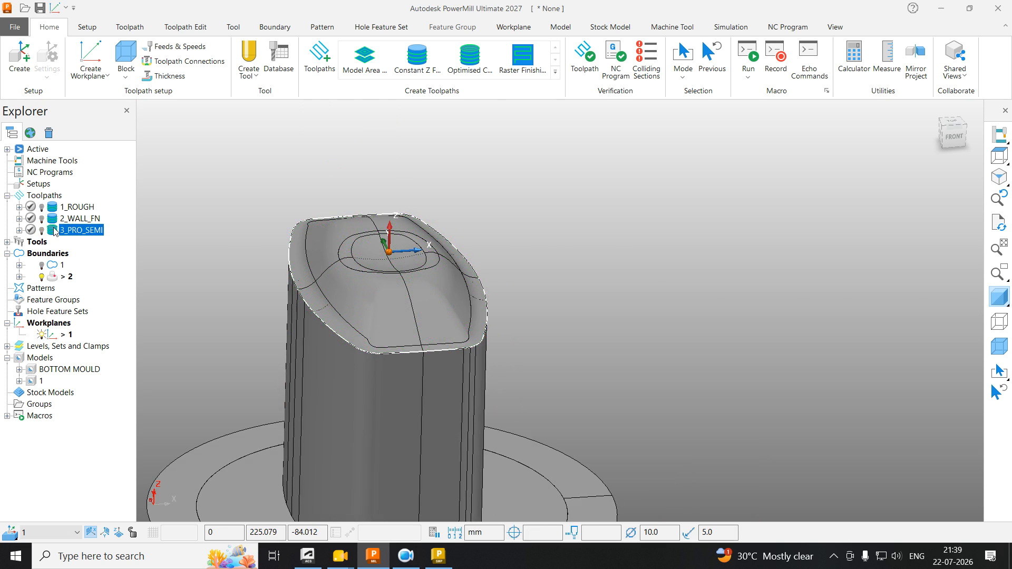
double_click(57, 277)
scroll(552, 168, down, 3)
scroll(498, 253, up, 5)
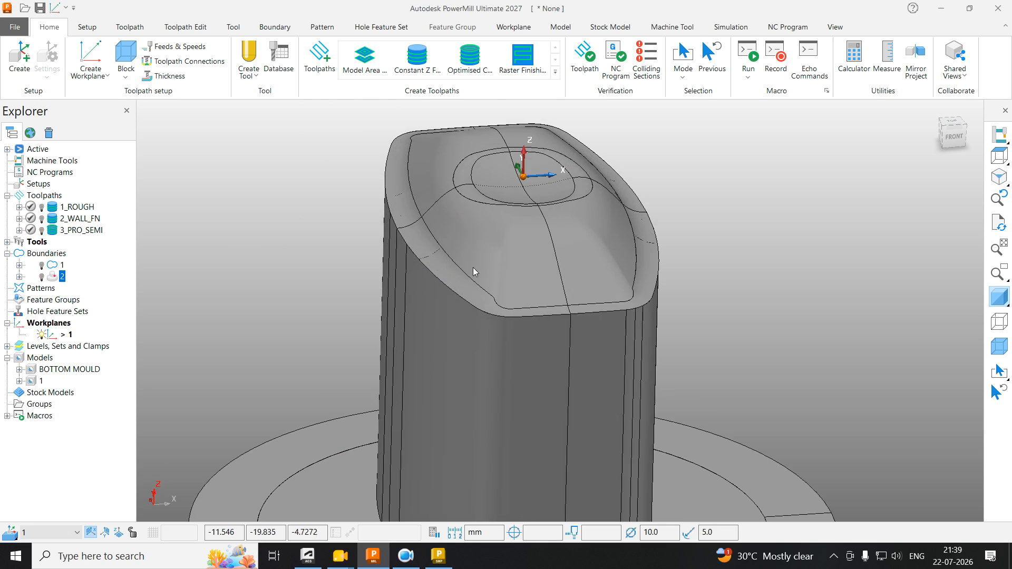
Step: Select the four rim surfaces around the edge of the domed top and copy them
click(440, 256)
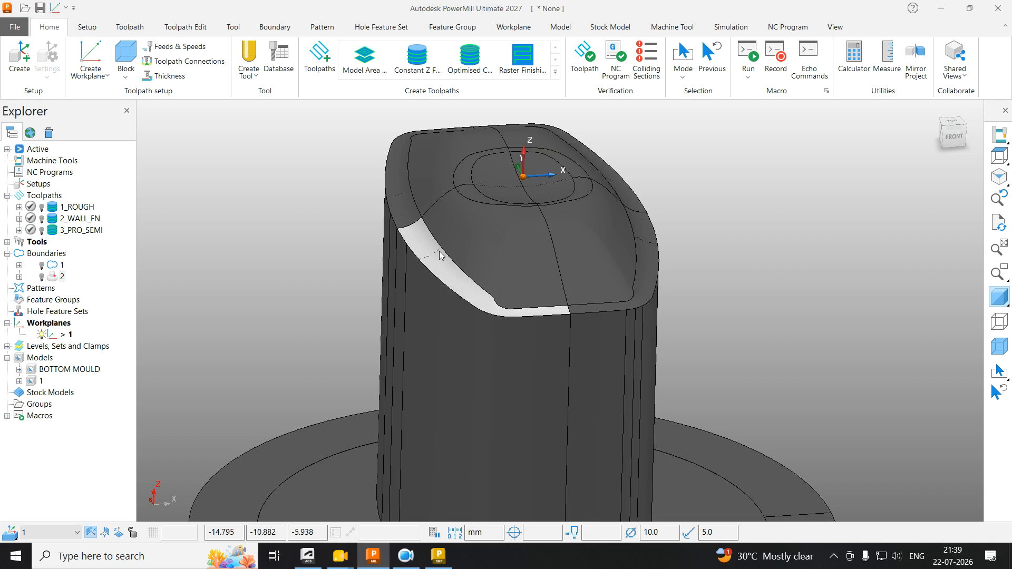
click(409, 210)
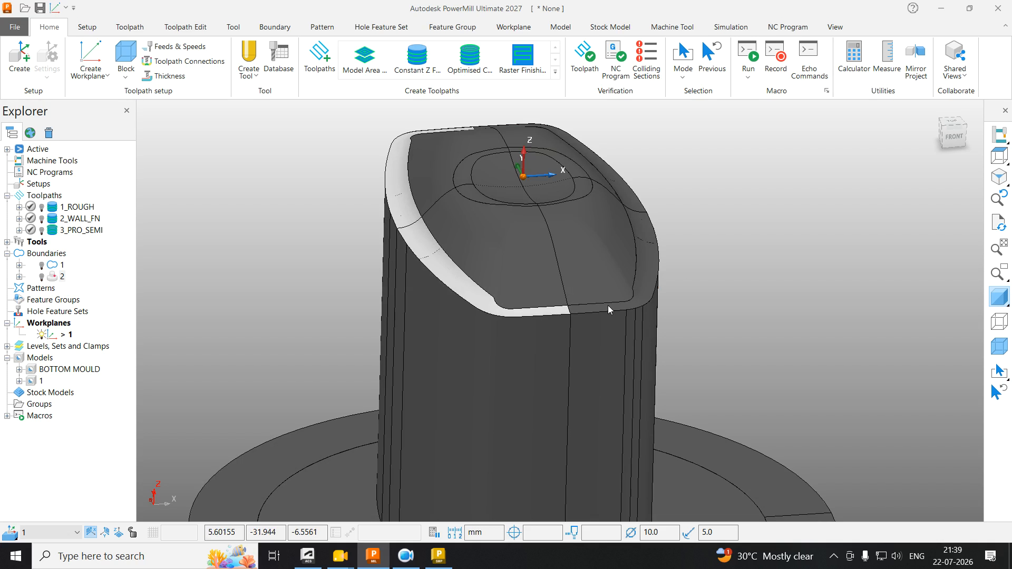
shift+click(639, 286)
shift+click(625, 198)
middle_drag(556, 212, 520, 251)
scroll(521, 251, down, 2)
scroll(550, 192, up, 2)
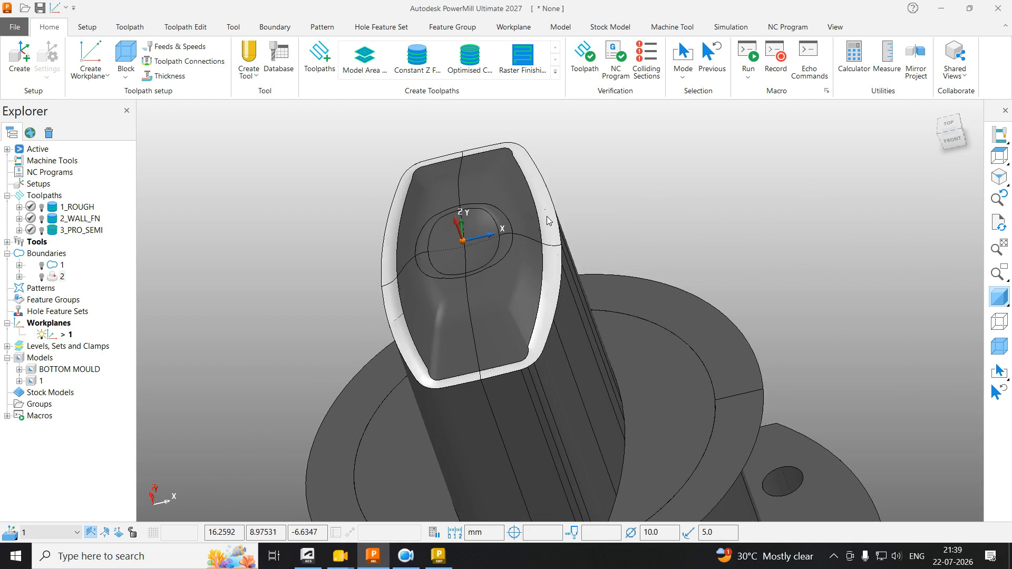
right_click(548, 220)
click(572, 177)
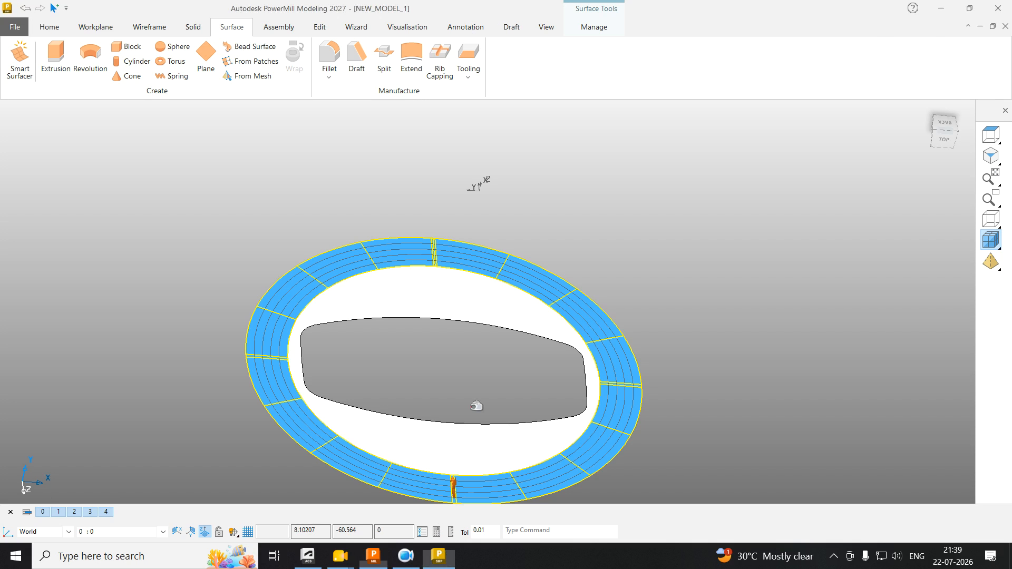
Step: Switch to PowerMill Modeling, delete all existing surfaces there and paste the copied rim surfaces
click(438, 556)
scroll(602, 214, down, 3)
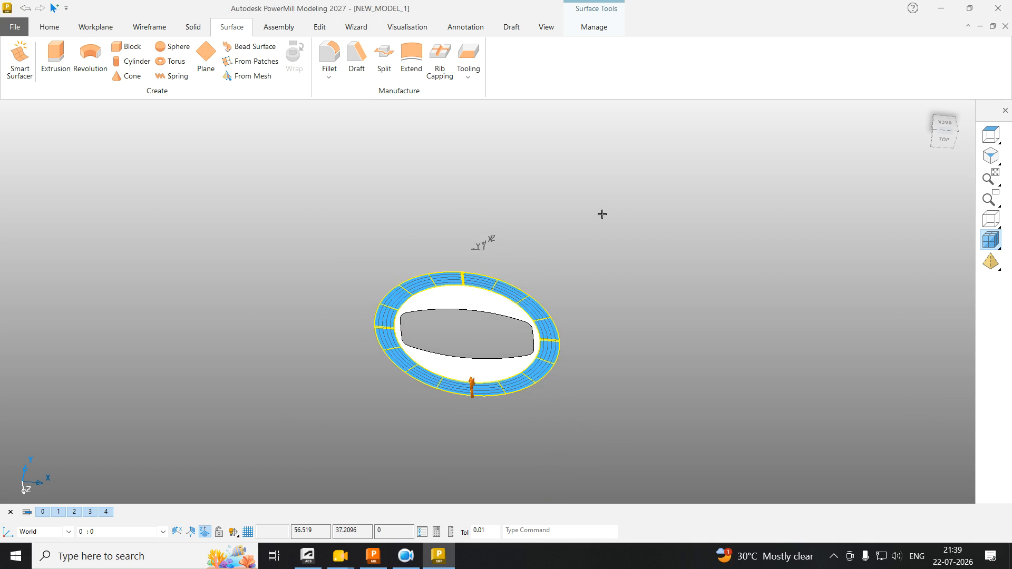
drag(657, 168, 250, 448)
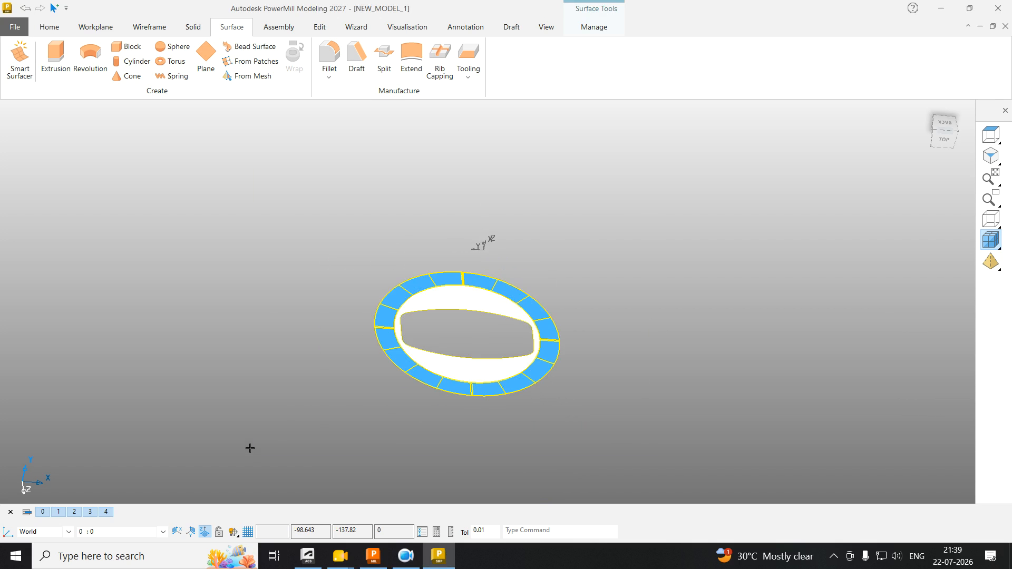
key(Delete)
right_click(560, 181)
click(607, 323)
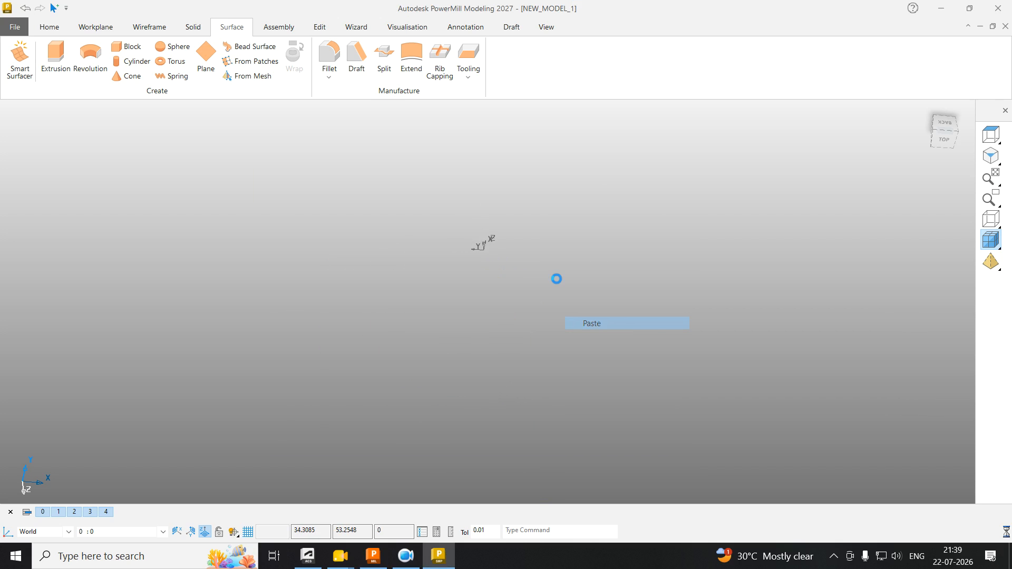
Step: Start extending one pasted rim surface and preview a distance of 2 at angle 0 along the curve normal
middle_drag(536, 251, 453, 321)
click(463, 315)
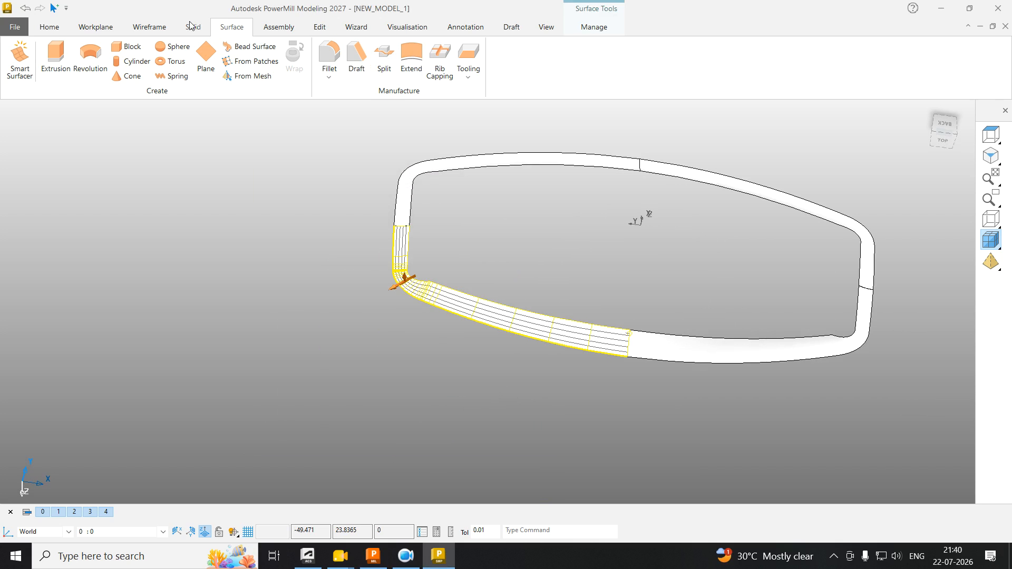
click(411, 53)
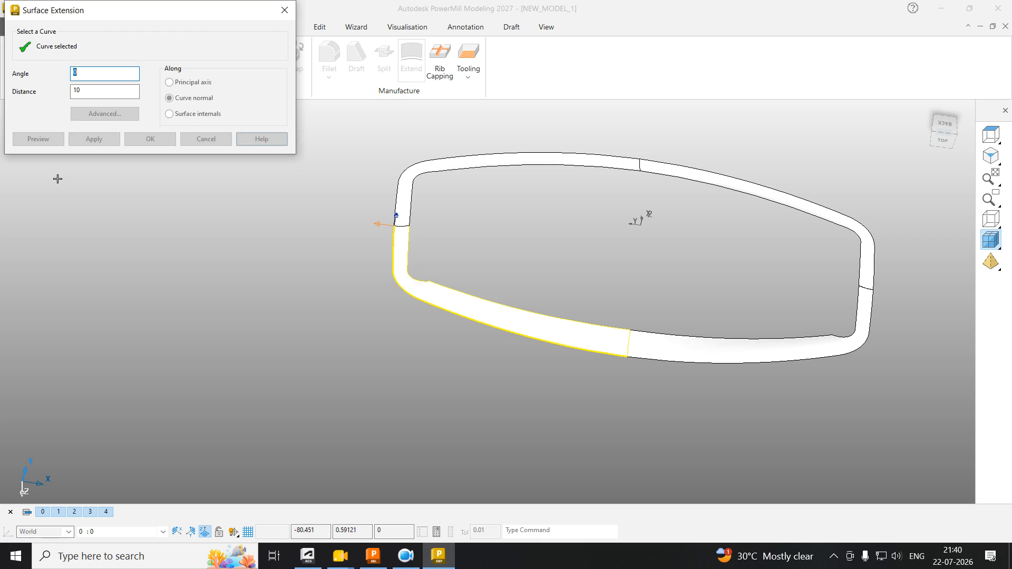
key(Tab)
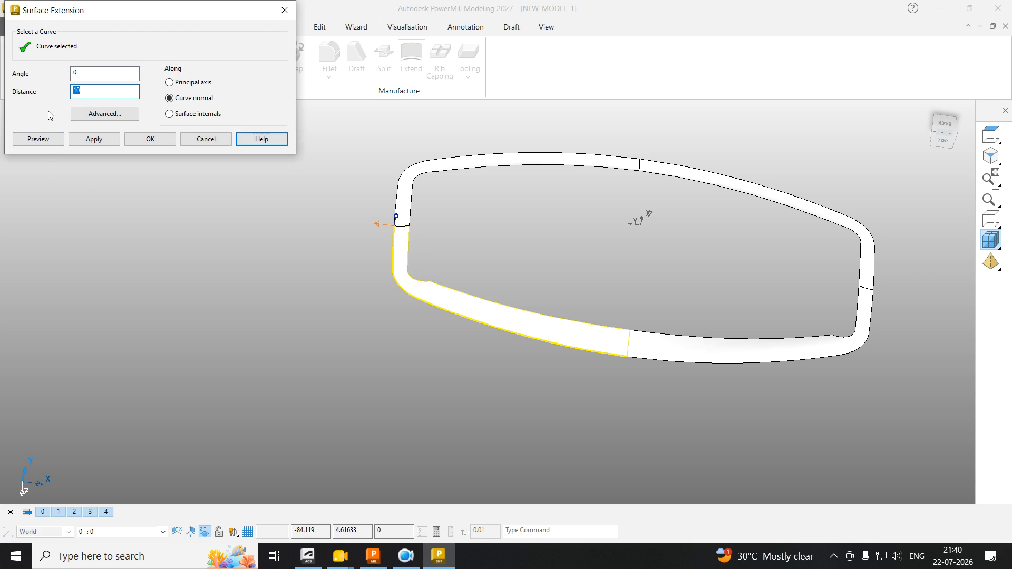
text(2)
click(39, 144)
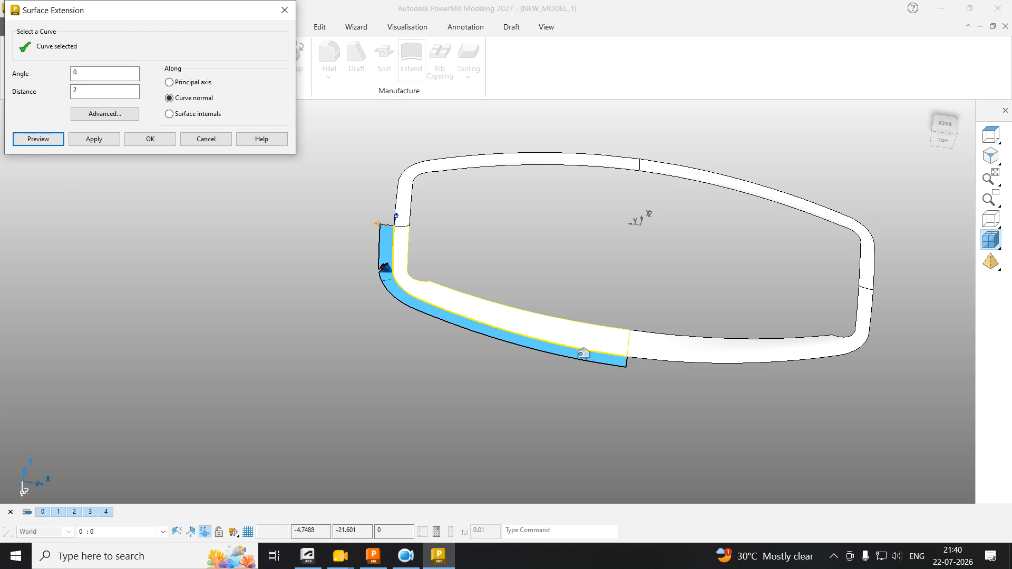
Step: Inspect the previewed extension around the rim's rounded corner for gaps and folds
middle_drag(583, 355, 422, 296)
scroll(338, 286, up, 3)
middle_drag(338, 286, 541, 366)
scroll(374, 286, up, 3)
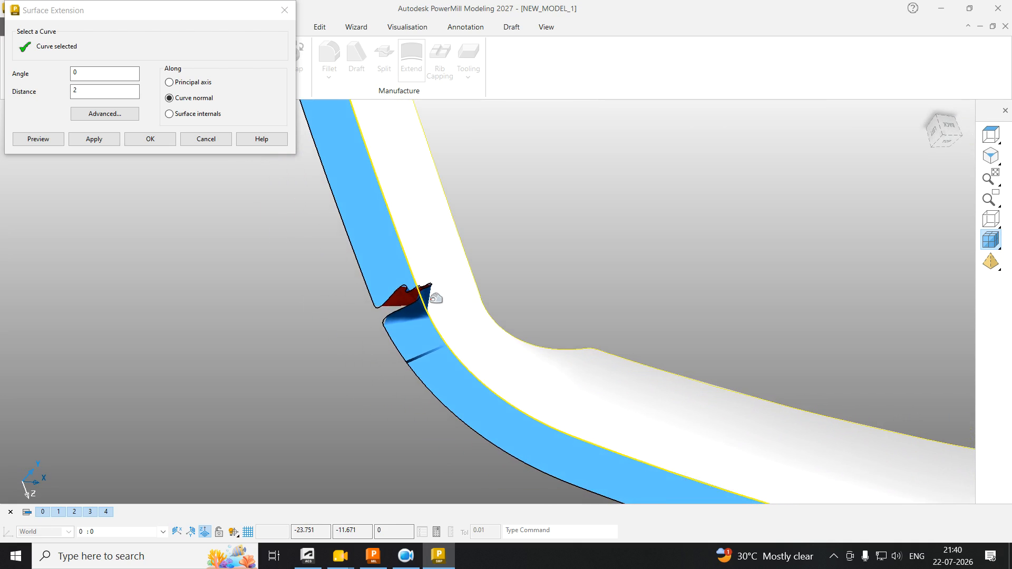
scroll(411, 297, up, 3)
middle_drag(390, 295, 511, 255)
scroll(490, 284, down, 5)
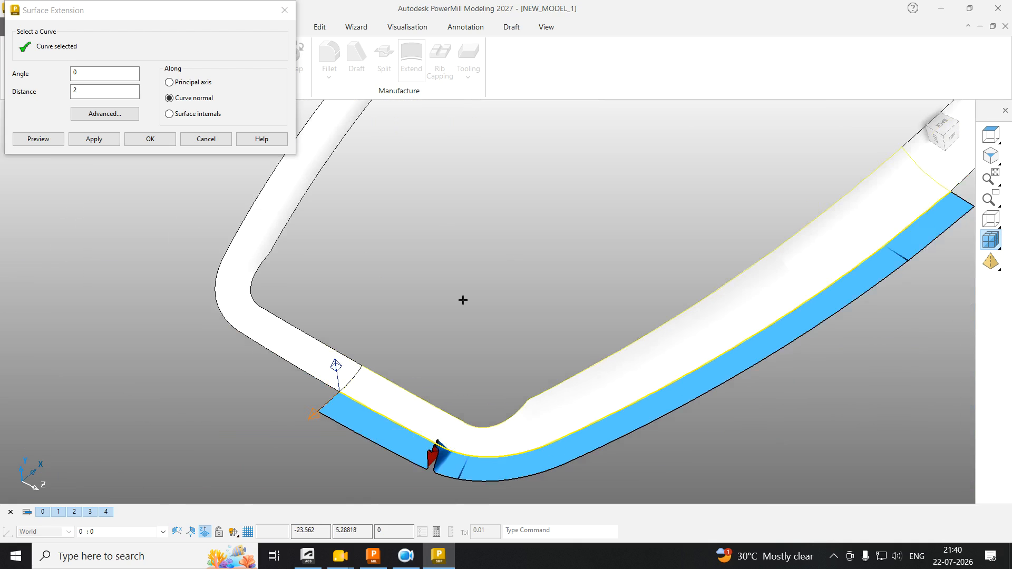
scroll(460, 421, up, 2)
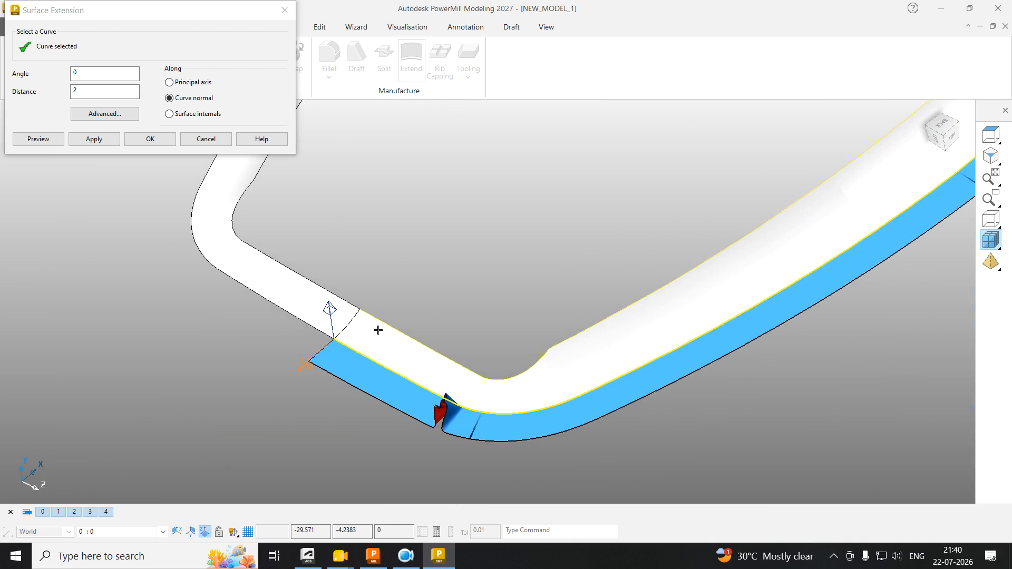
Step: Change the extension direction to Surface internals and preview it again at the rounded corner
click(169, 114)
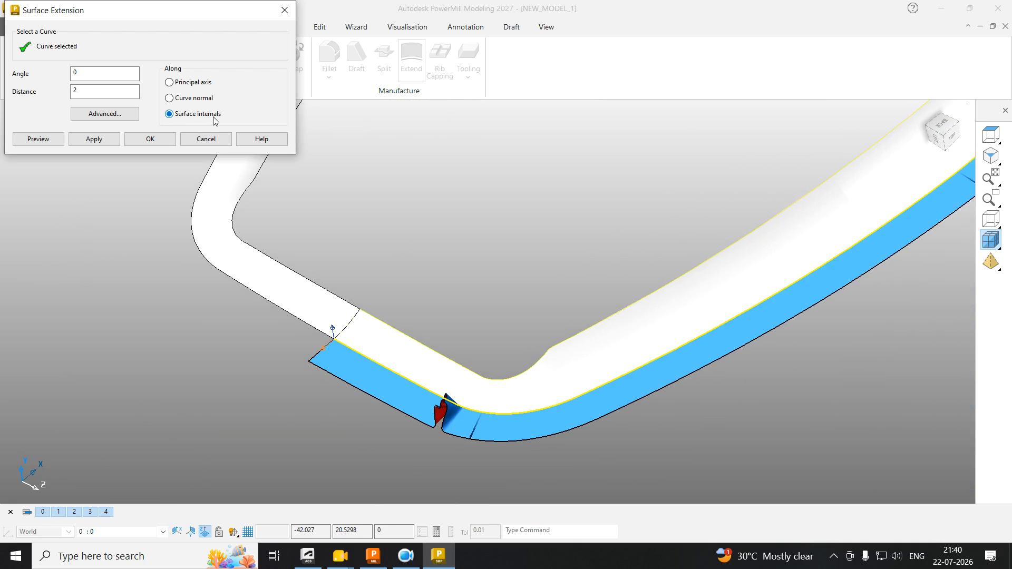
click(38, 139)
scroll(453, 437, up, 2)
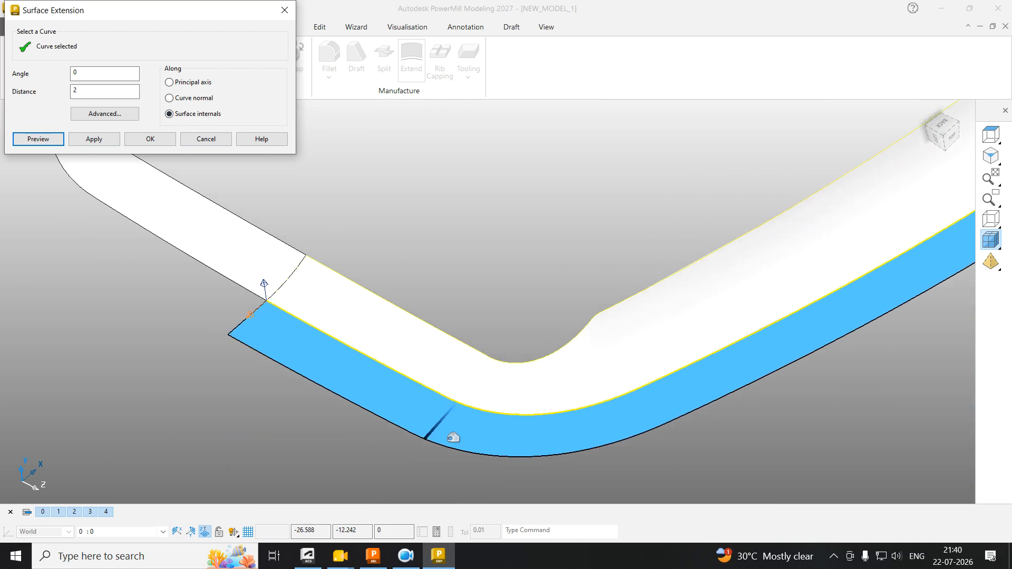
Step: Check the previewed extension around the rim from several angles, and apply it with distance 2 along the surface internals
middle_drag(452, 437, 903, 188)
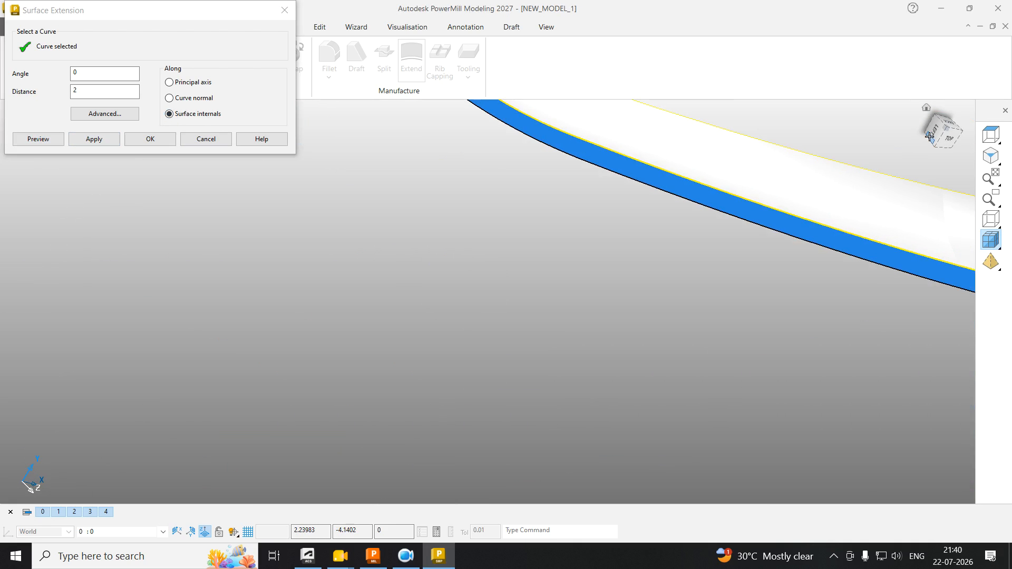
click(929, 136)
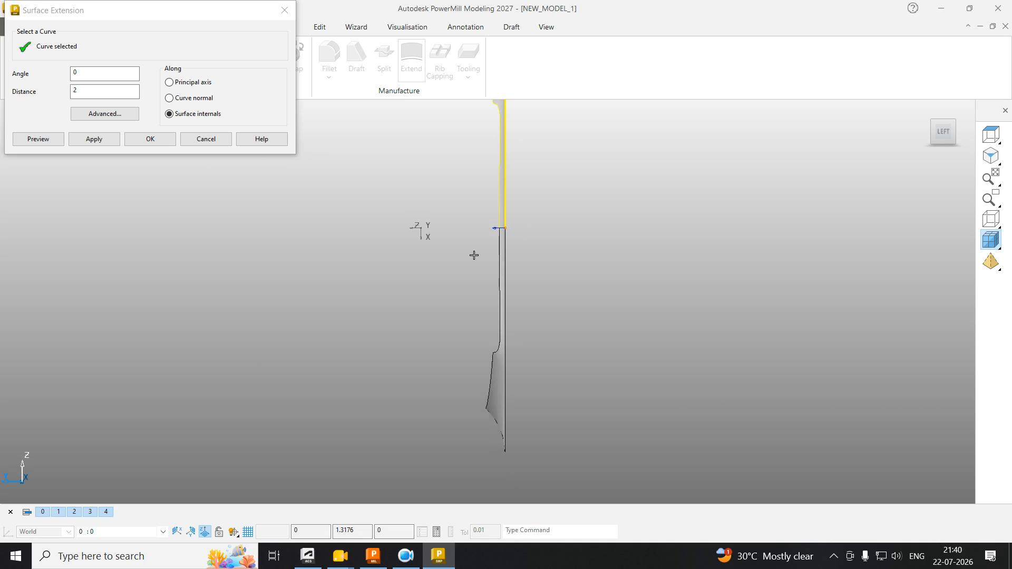
middle_drag(474, 255, 821, 228)
scroll(669, 103, up, 10)
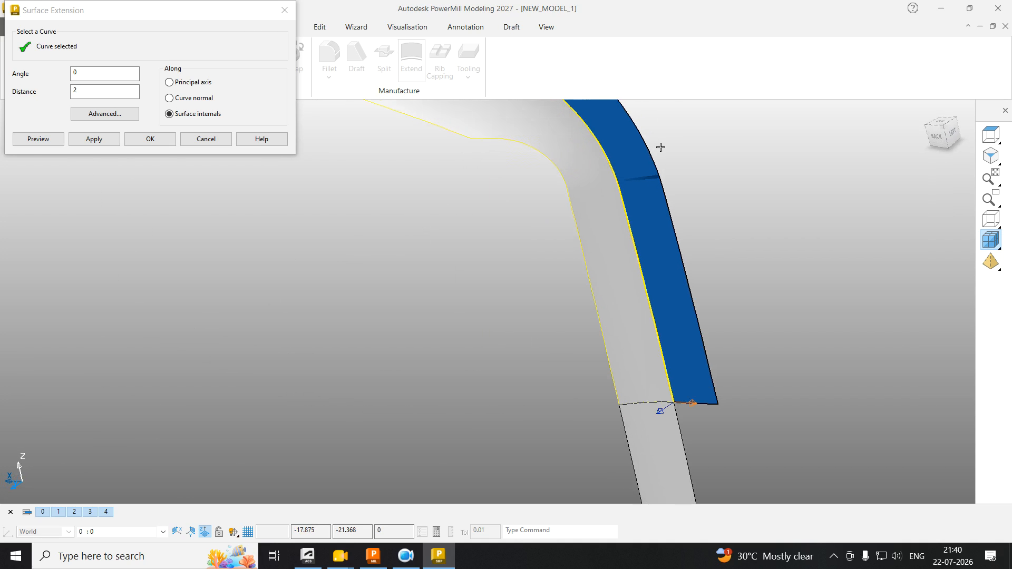
scroll(539, 224, down, 10)
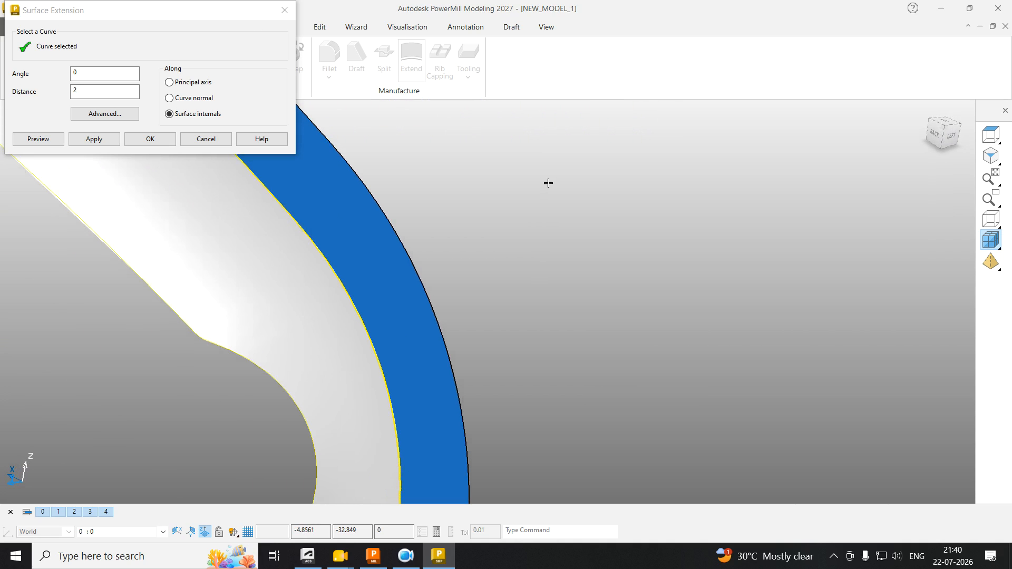
middle_drag(433, 273, 149, 159)
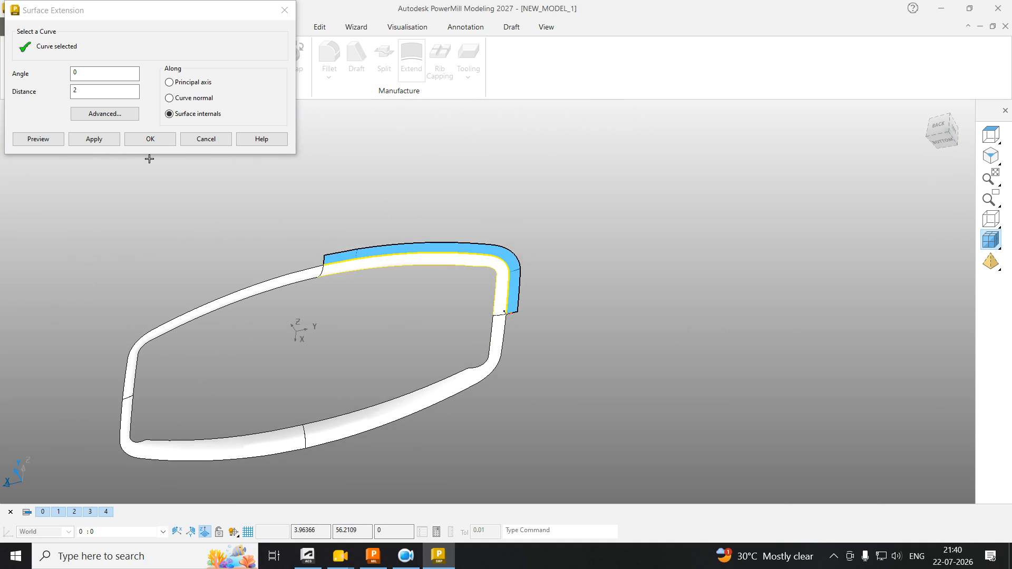
click(106, 137)
scroll(527, 345, up, 3)
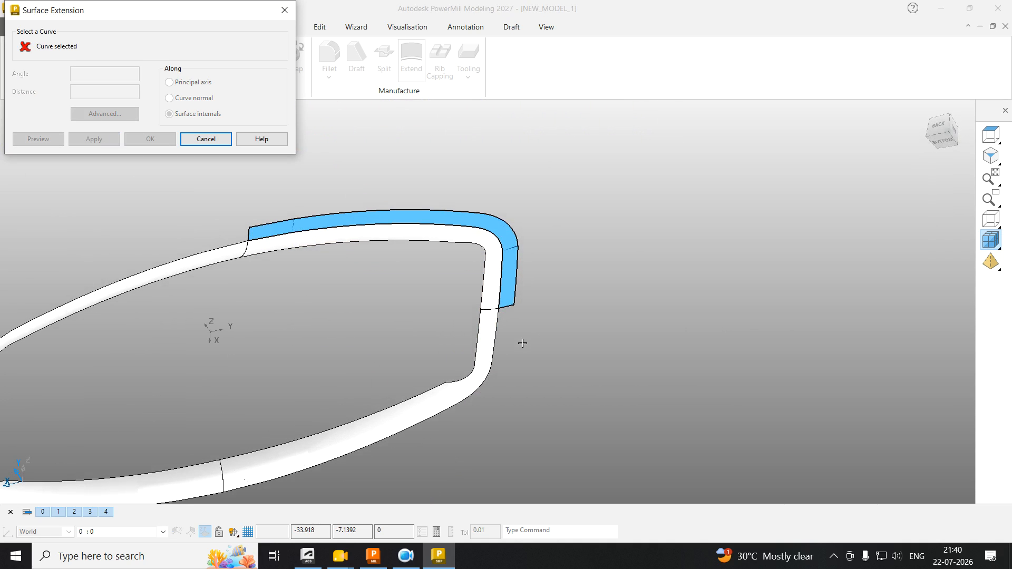
Step: Extend the straight outer edge of the adjoining rim surface by 2 at angle 0 along the surface internals
click(500, 351)
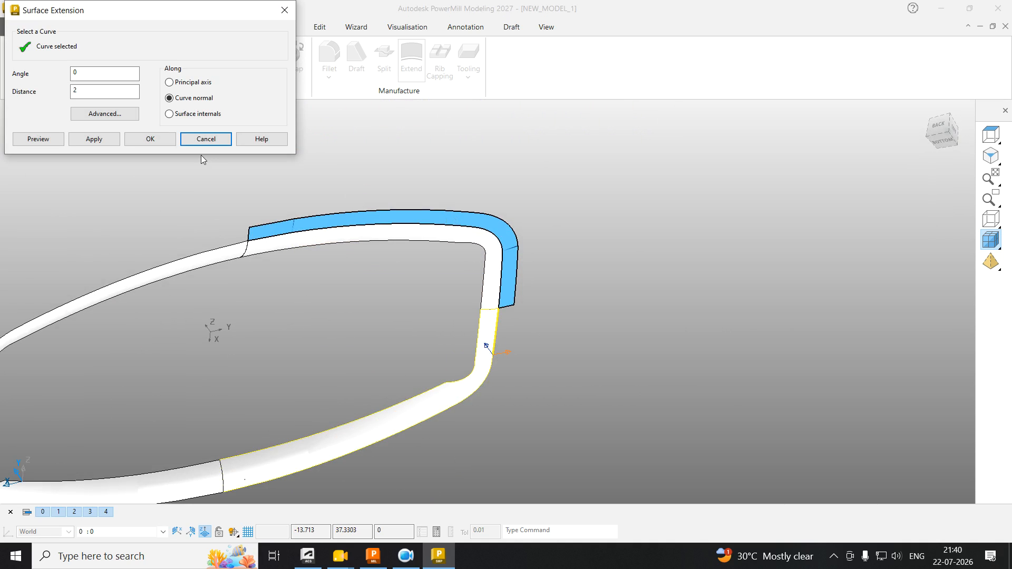
click(169, 114)
click(44, 139)
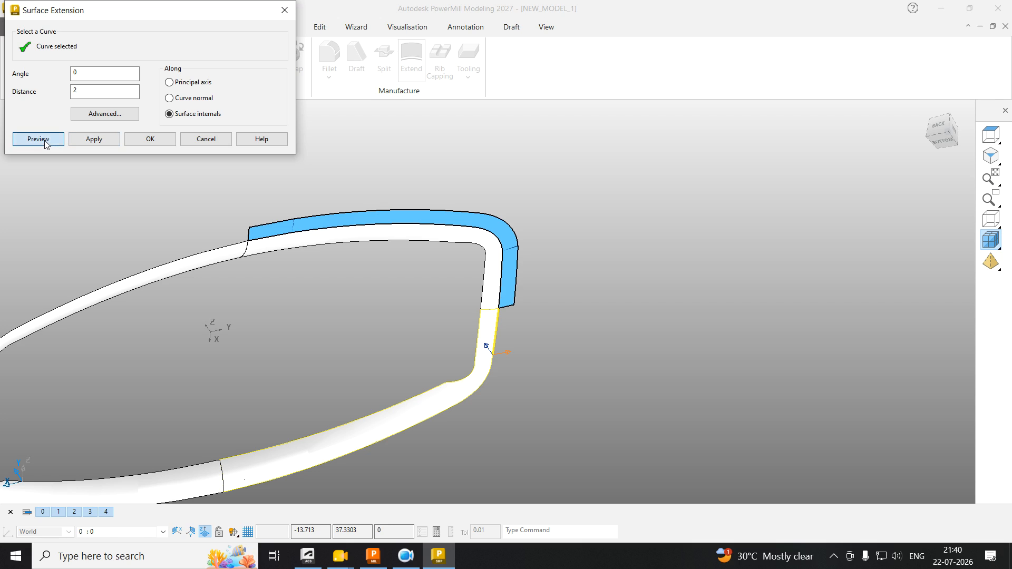
click(94, 140)
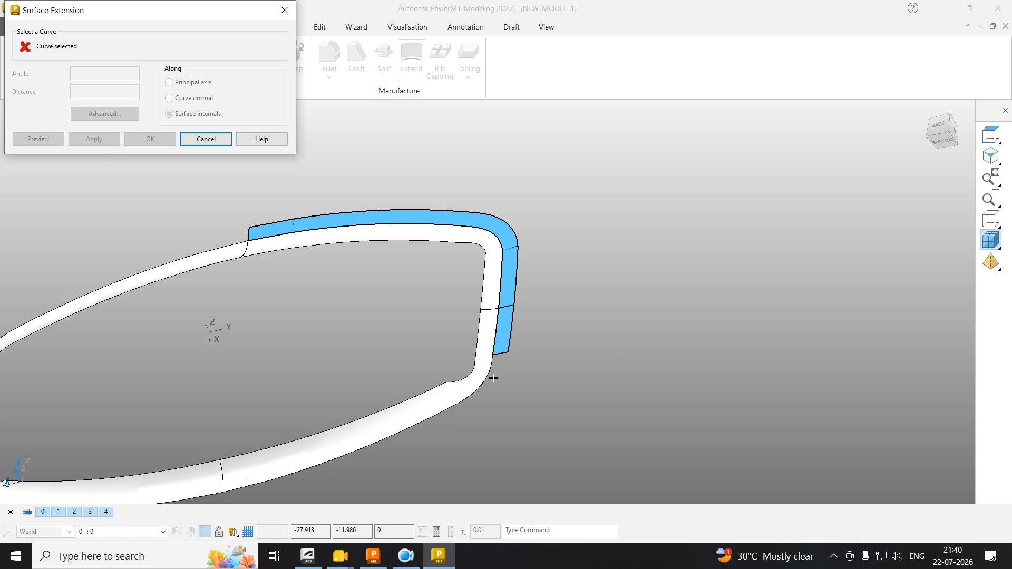
Step: Extend the same rim surface's edge at the rounded corner by 2 along the surface internals, and leave the extension command
click(481, 363)
scroll(482, 369, up, 4)
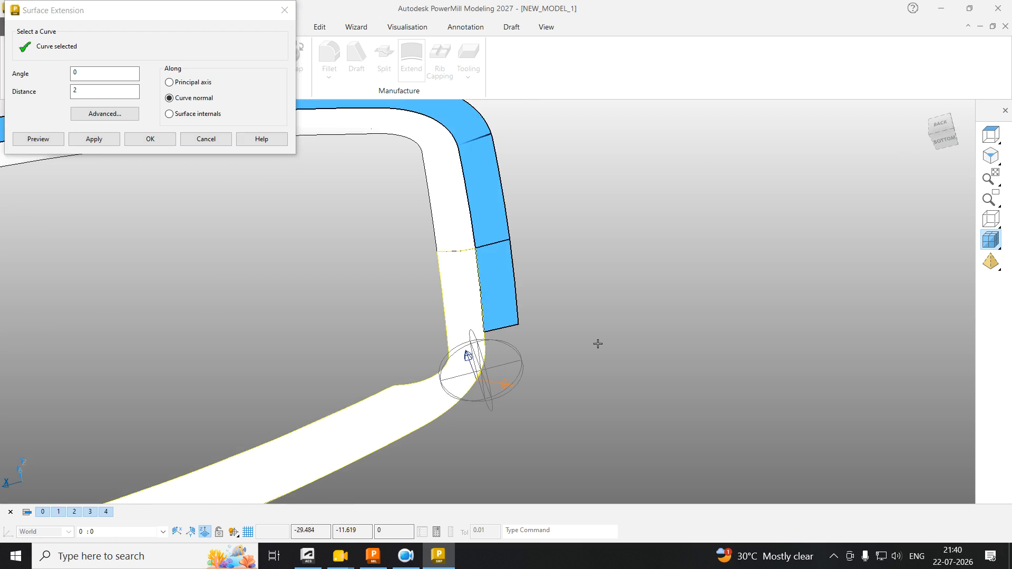
middle_drag(598, 343, 506, 284)
click(52, 140)
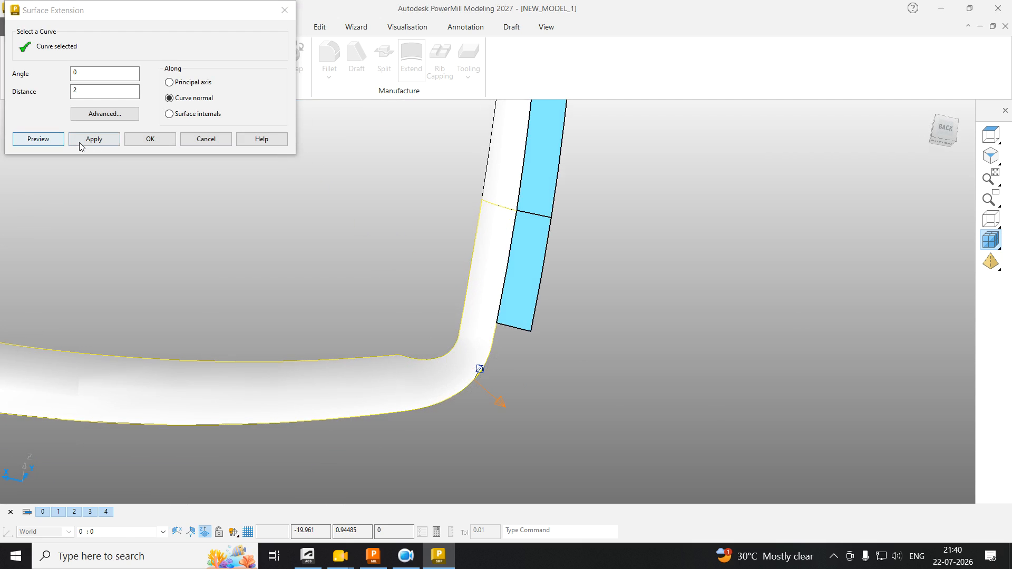
click(169, 114)
click(94, 139)
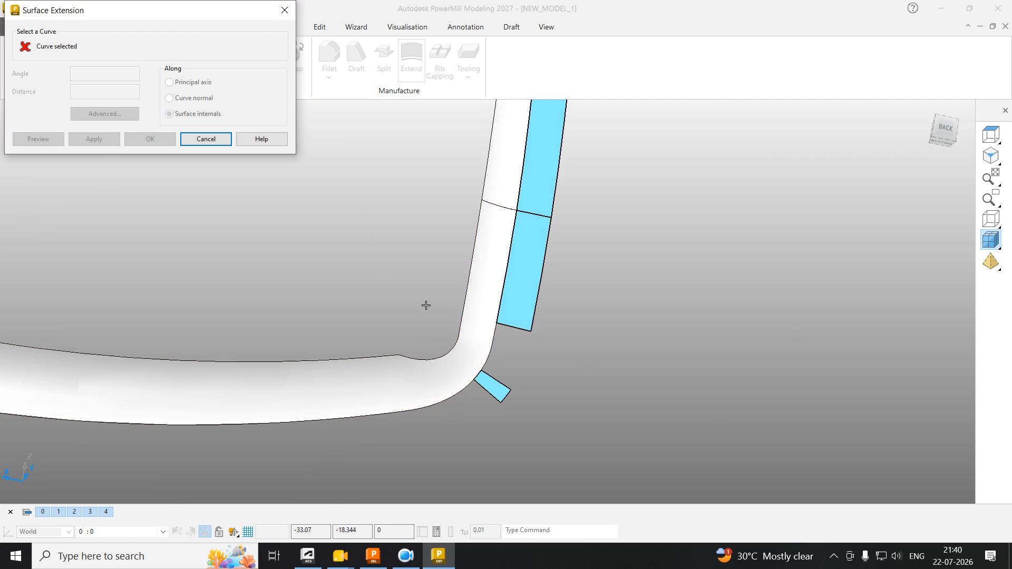
click(493, 335)
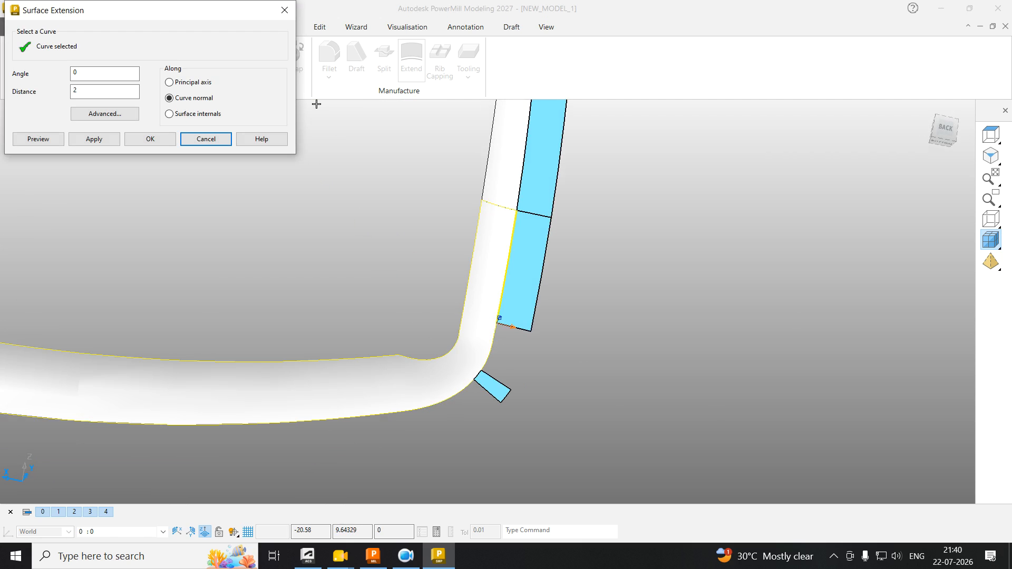
key(Escape)
Step: Delete all the extension surfaces added along the rim, keeping only the original rim surfaces
scroll(619, 342, down, 6)
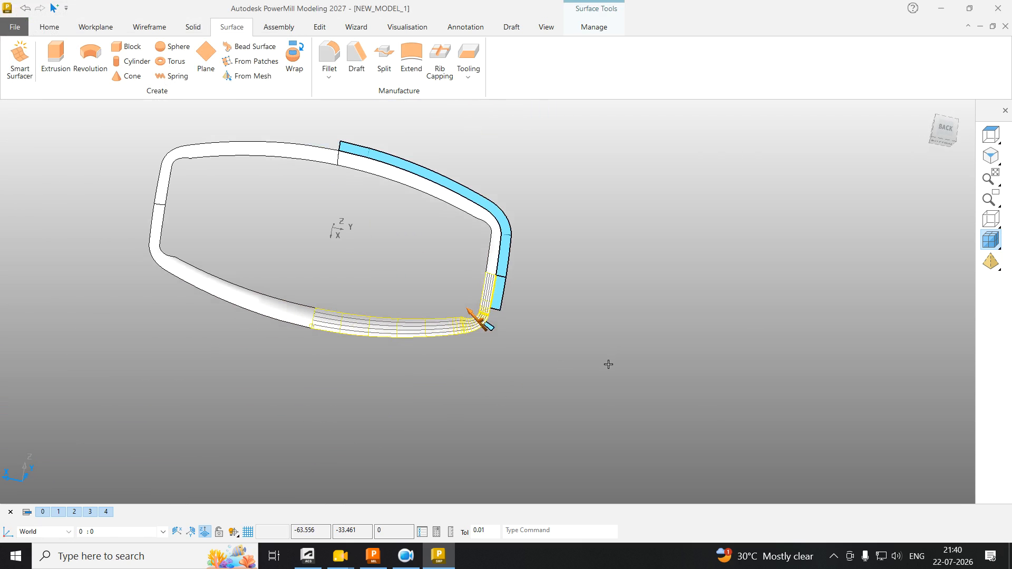
scroll(422, 168, up, 3)
click(396, 199)
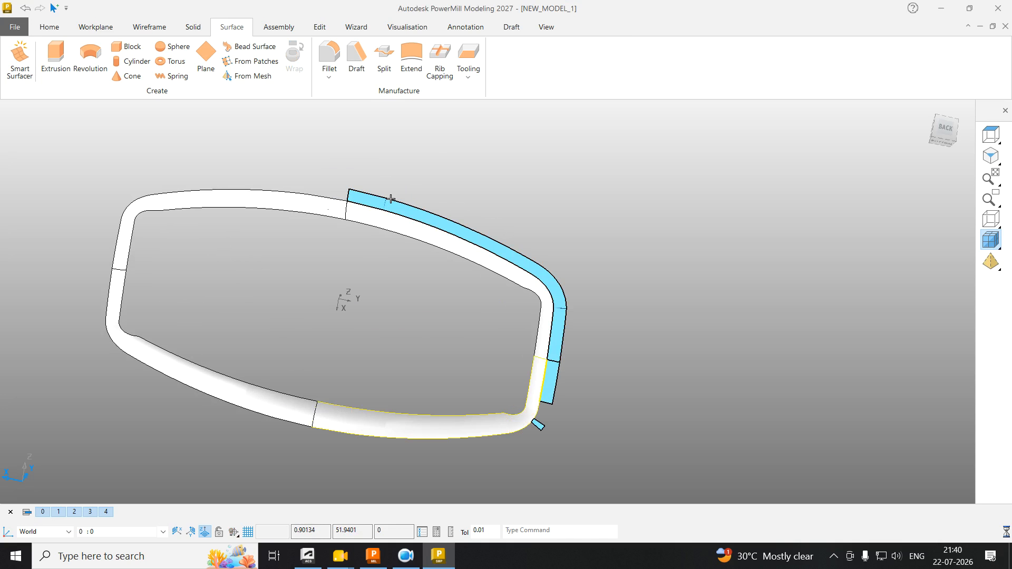
key(Delete)
scroll(559, 372, up, 3)
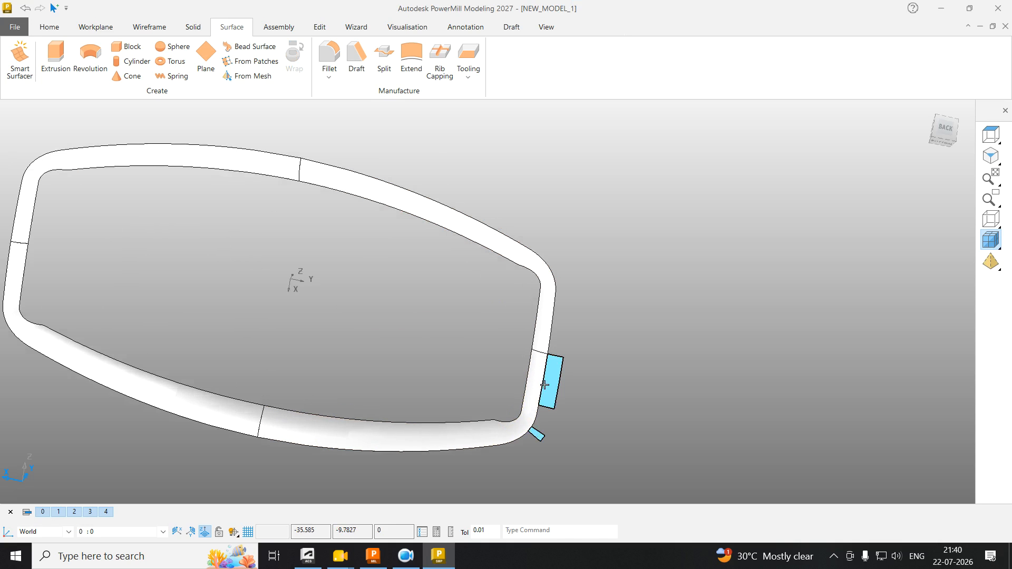
scroll(559, 373, up, 2)
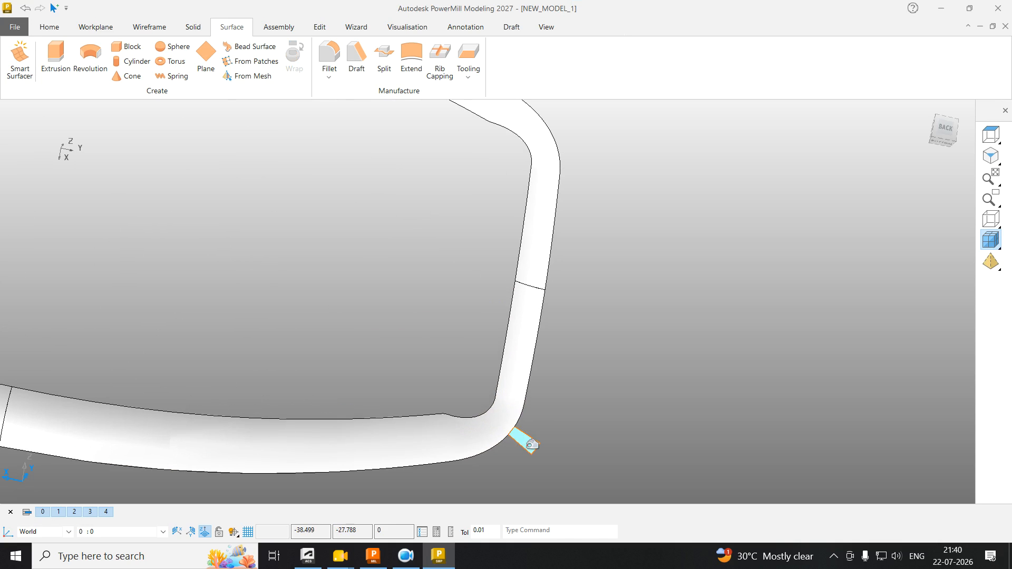
scroll(583, 386, down, 3)
scroll(614, 307, down, 2)
middle_drag(617, 309, 558, 240)
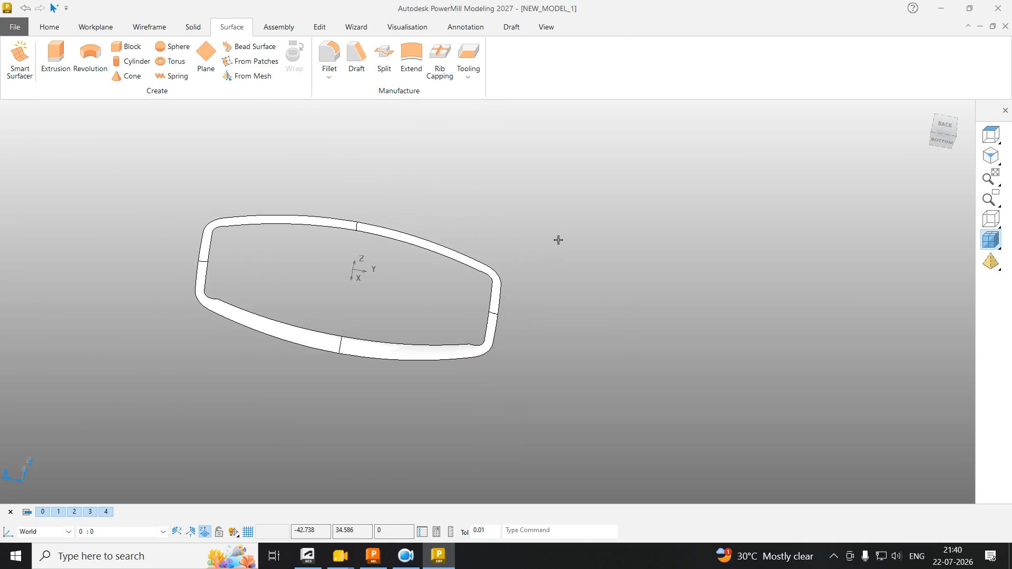
Step: Create a closed composite curve around the entire outer edge of the rim surfaces
scroll(213, 262, up, 2)
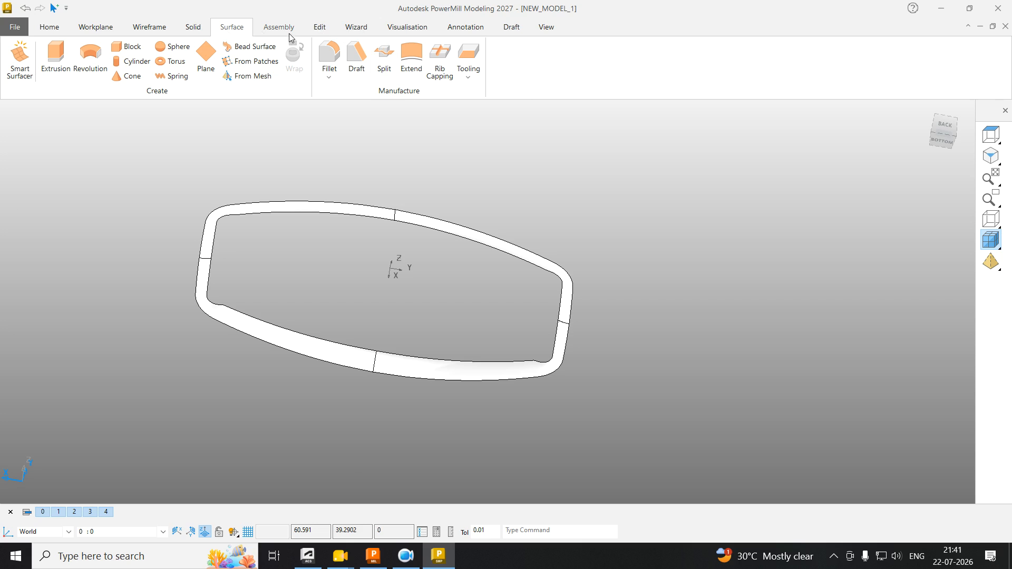
click(319, 27)
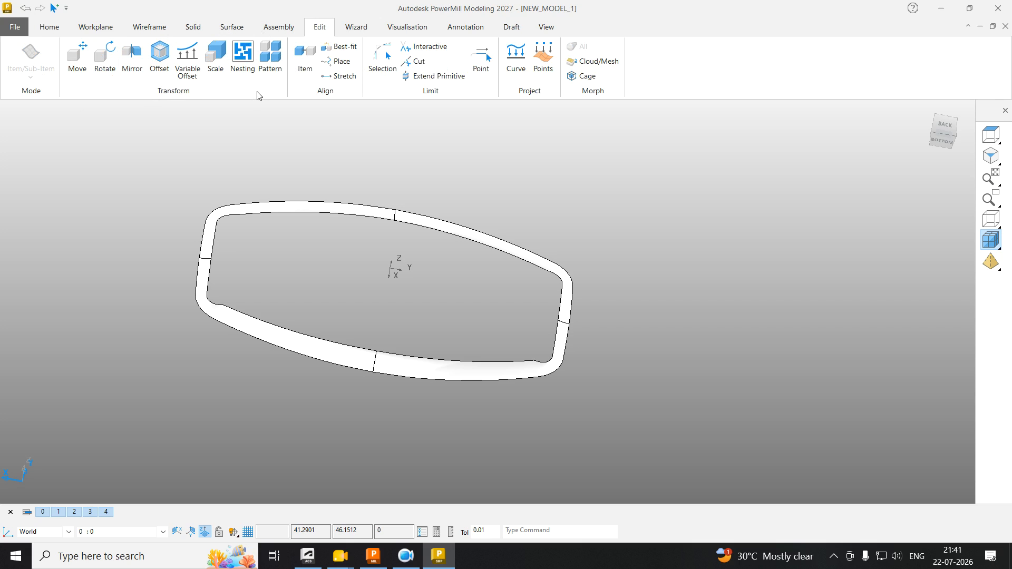
click(150, 31)
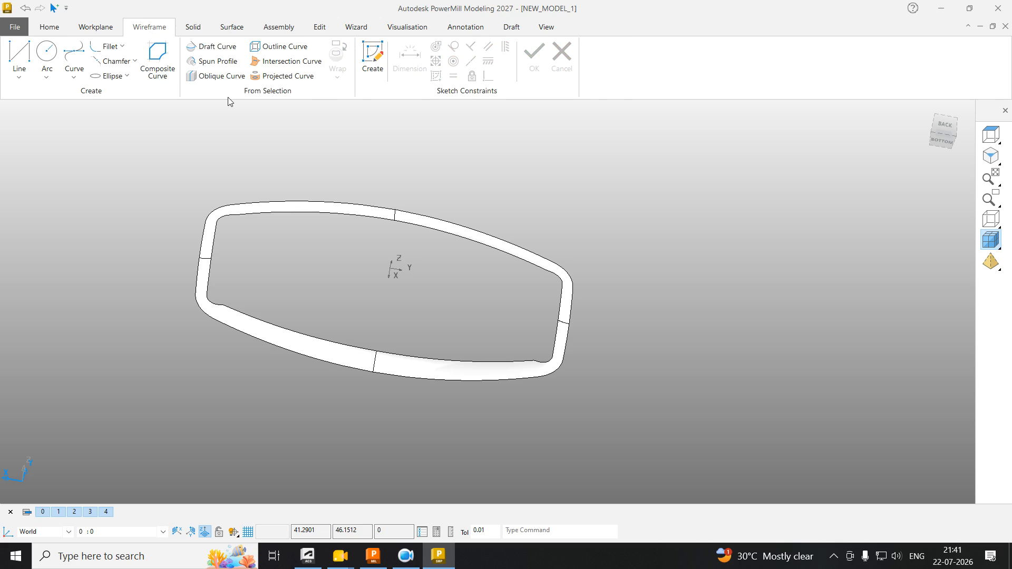
click(157, 62)
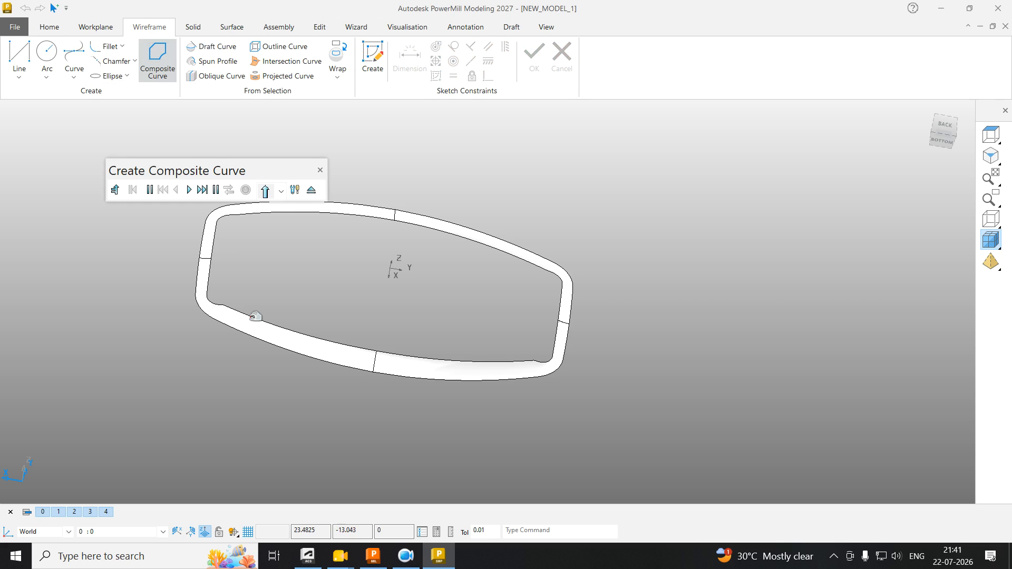
scroll(255, 329, up, 3)
click(259, 342)
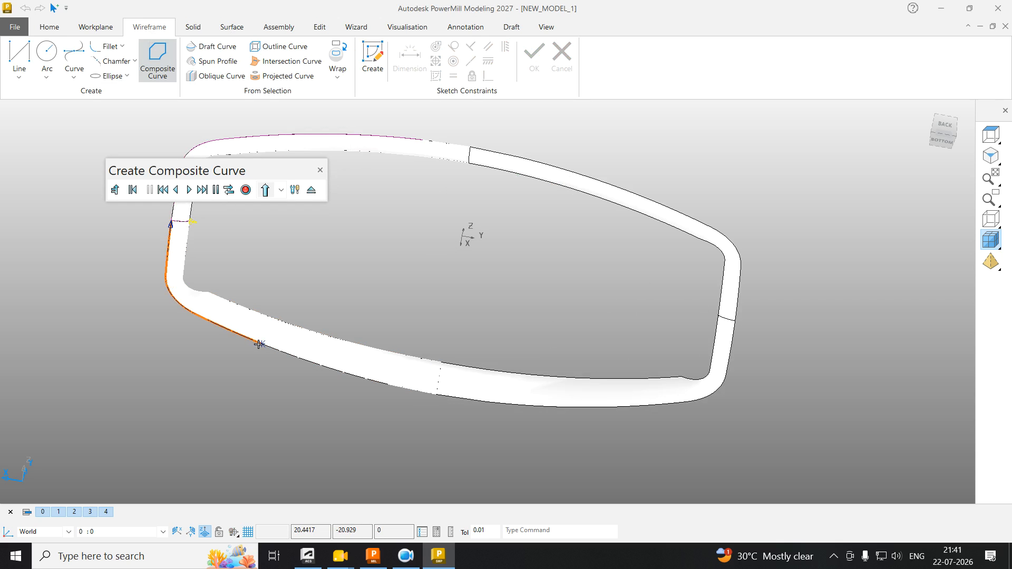
click(202, 190)
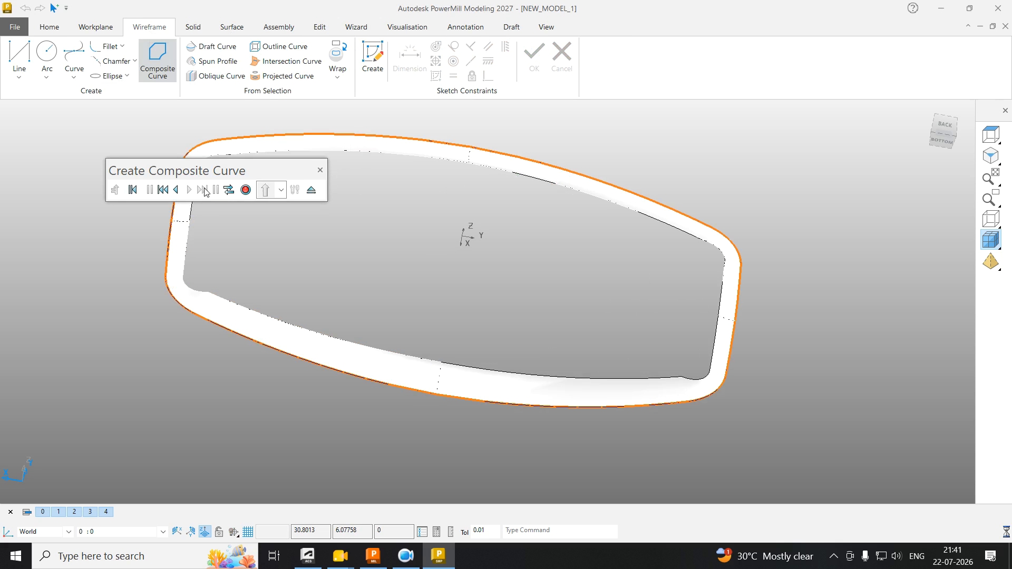
click(247, 190)
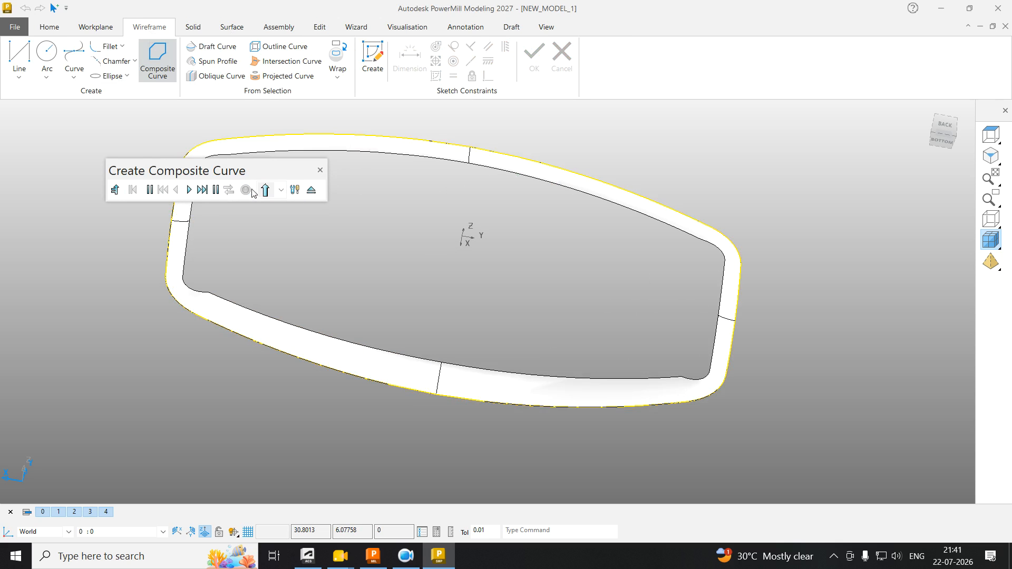
click(320, 170)
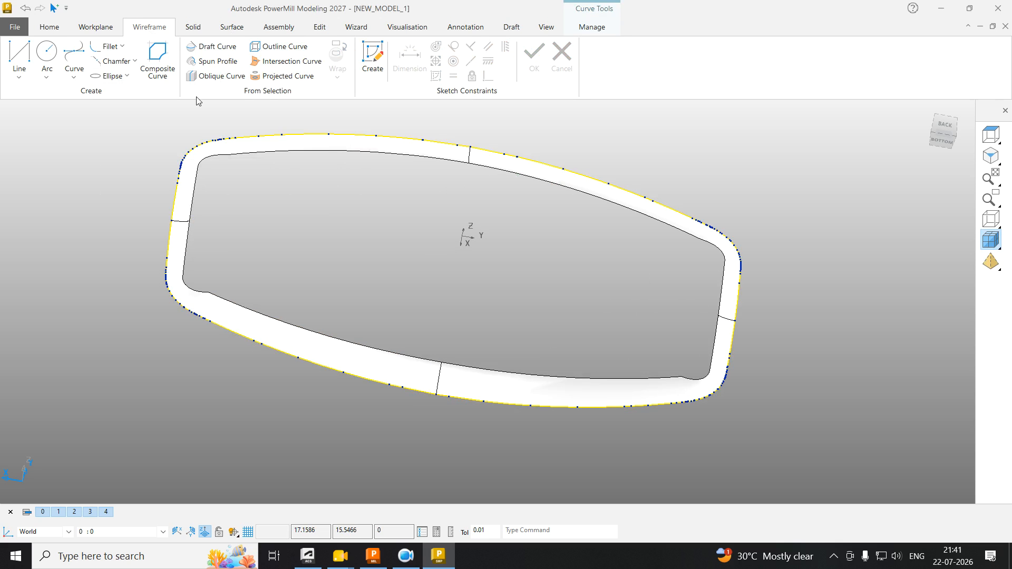
Step: Extrude the rim's composite curve into a surface and view the resulting wall from the side
click(230, 30)
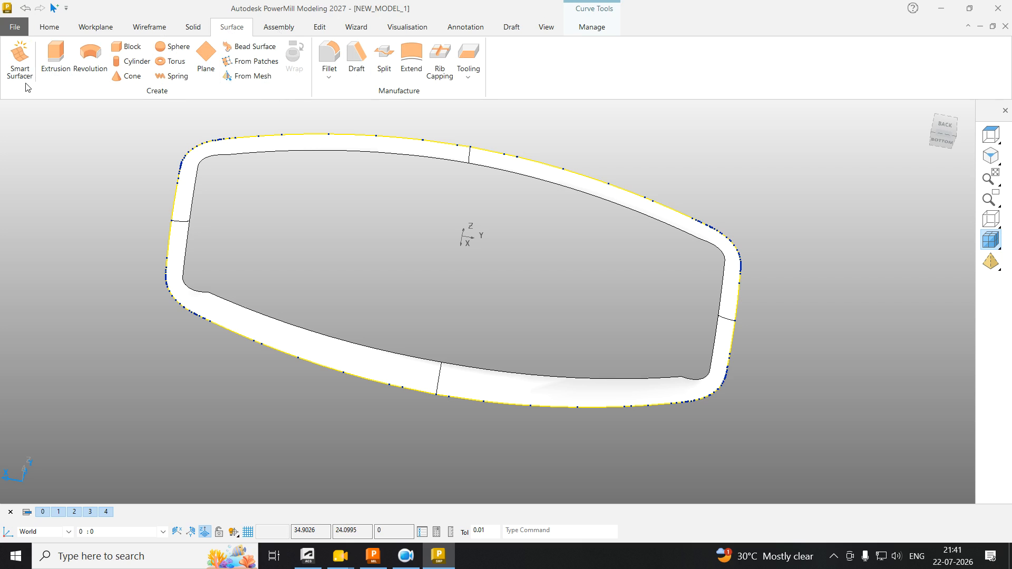
click(68, 68)
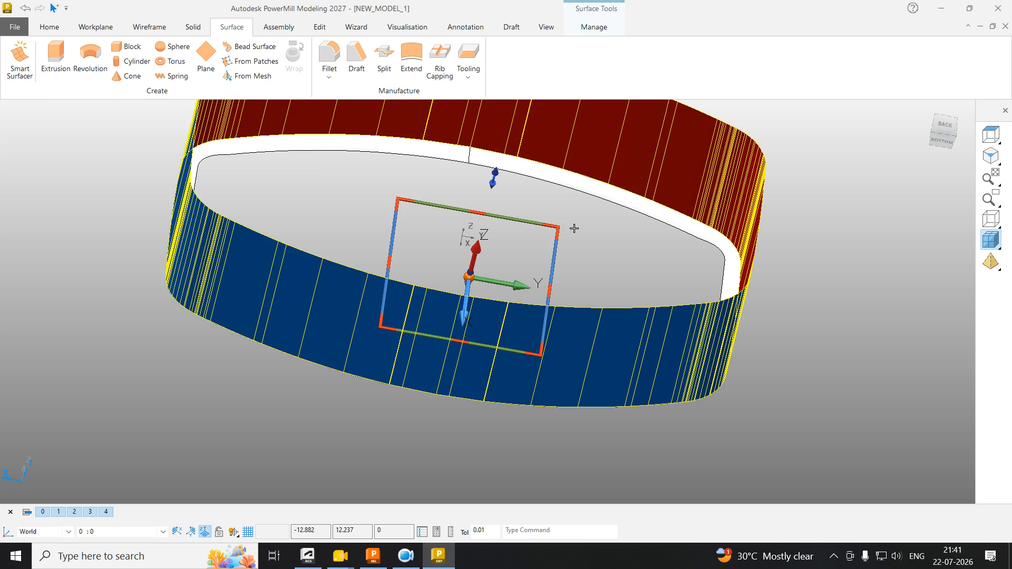
scroll(574, 227, down, 2)
middle_drag(573, 227, 452, 172)
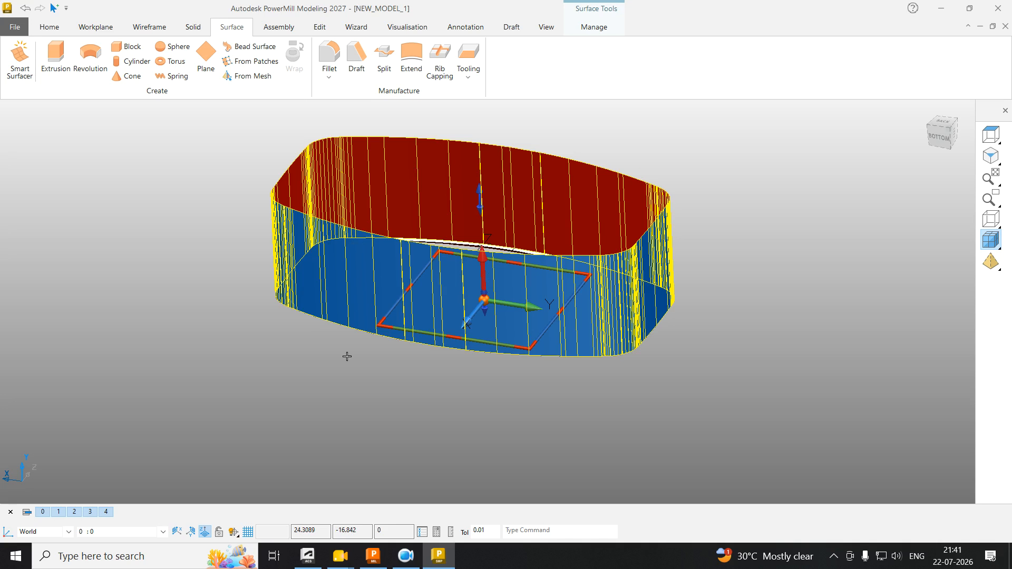
Step: Edit the extruded surface's dimensions and set its Direction 1 length to 90
mouse_move(385, 558)
double_click(374, 171)
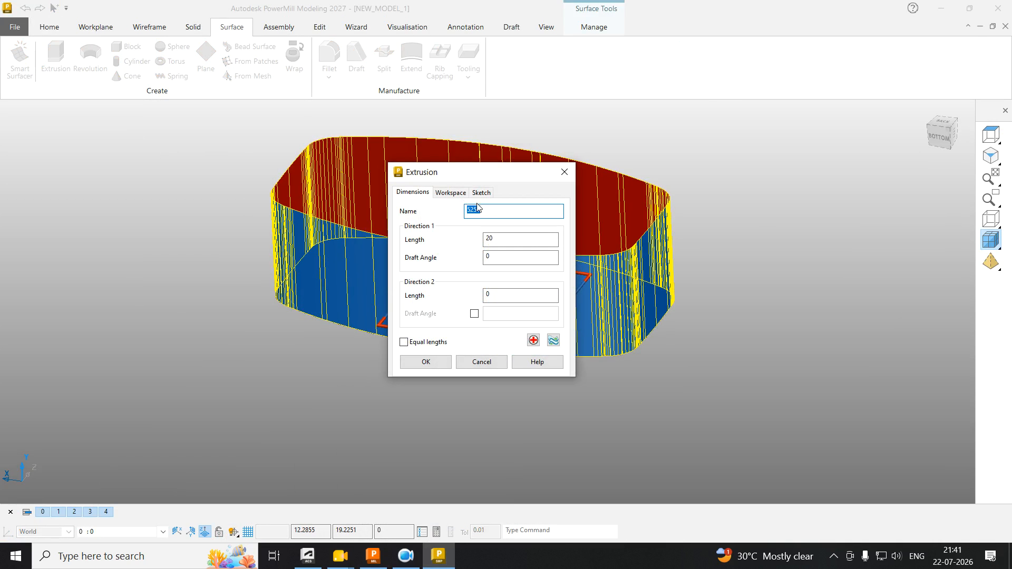
key(Tab)
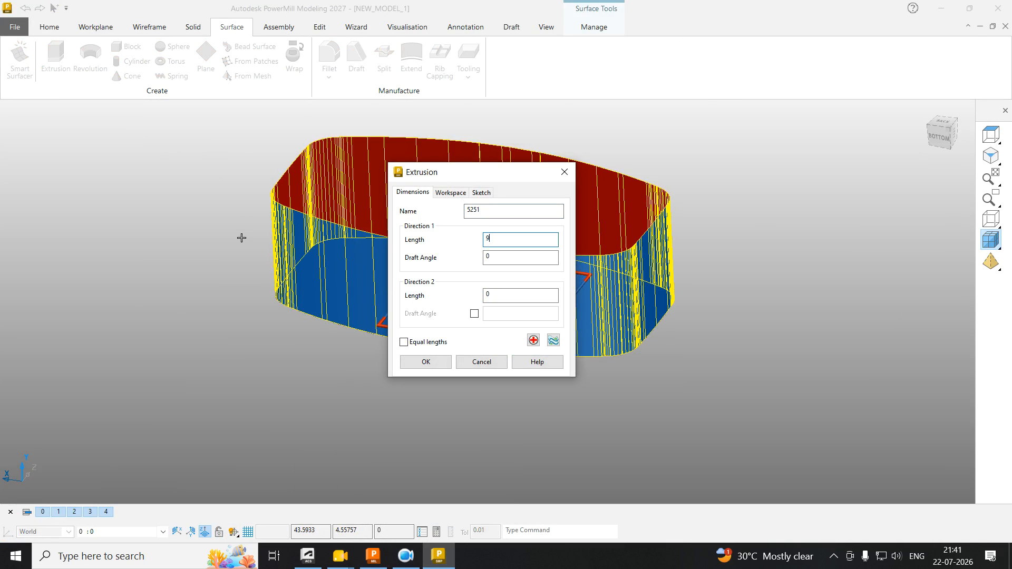
text(90)
key(Return)
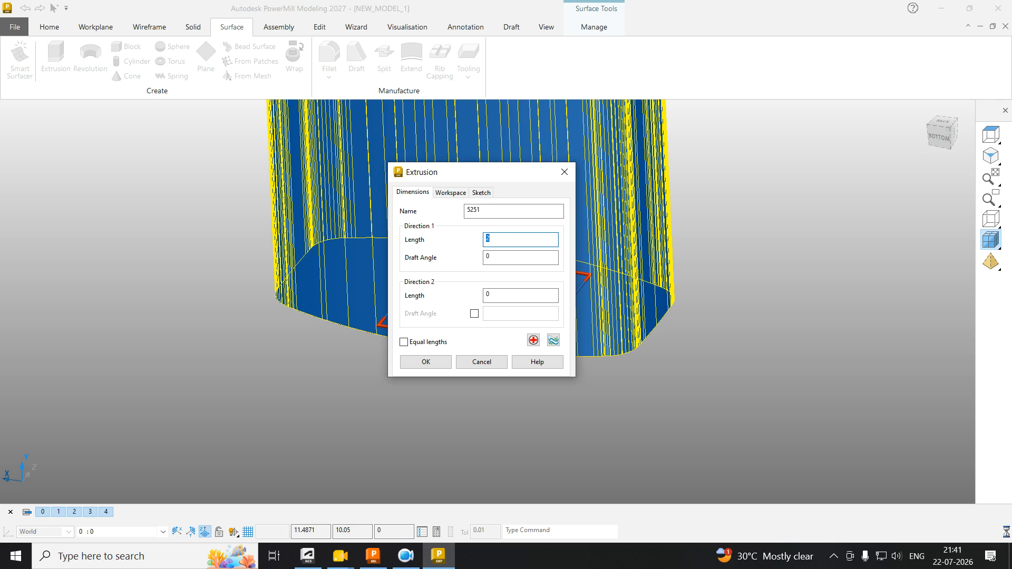
Step: Set the extrusion's Direction 1 length to 2 and try a draft angle of 90
key(Tab)
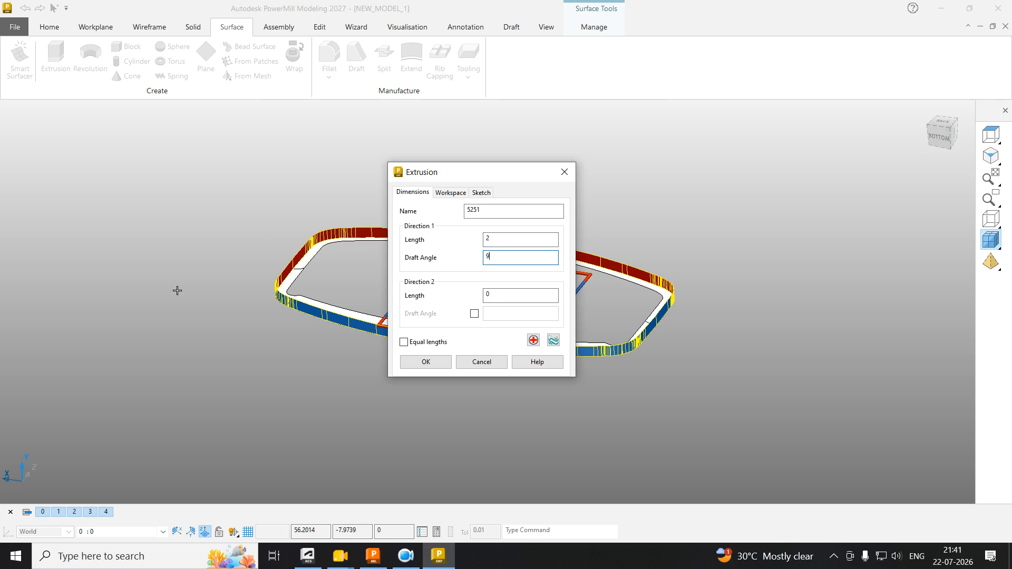
text(90)
key(Return)
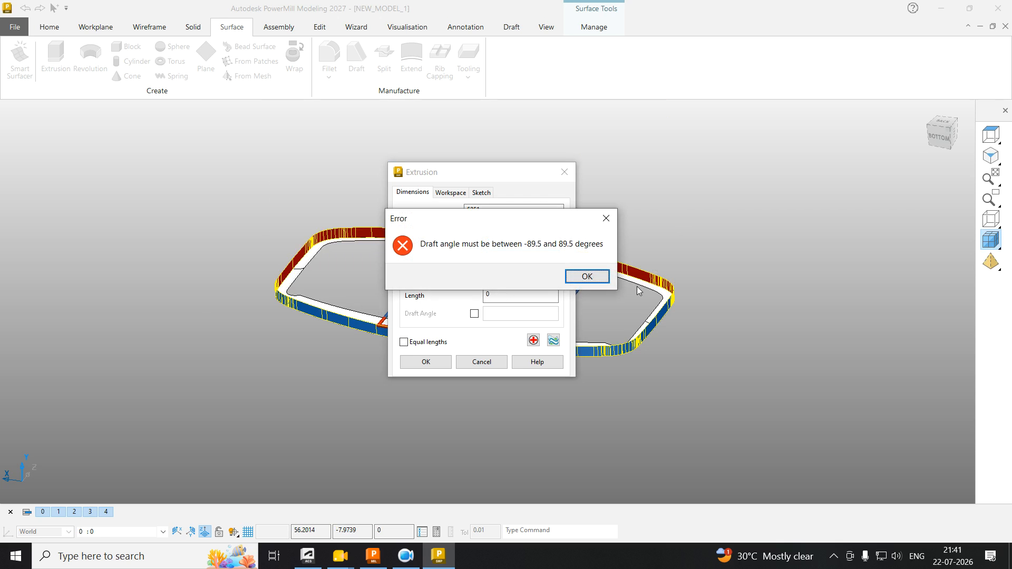
click(606, 281)
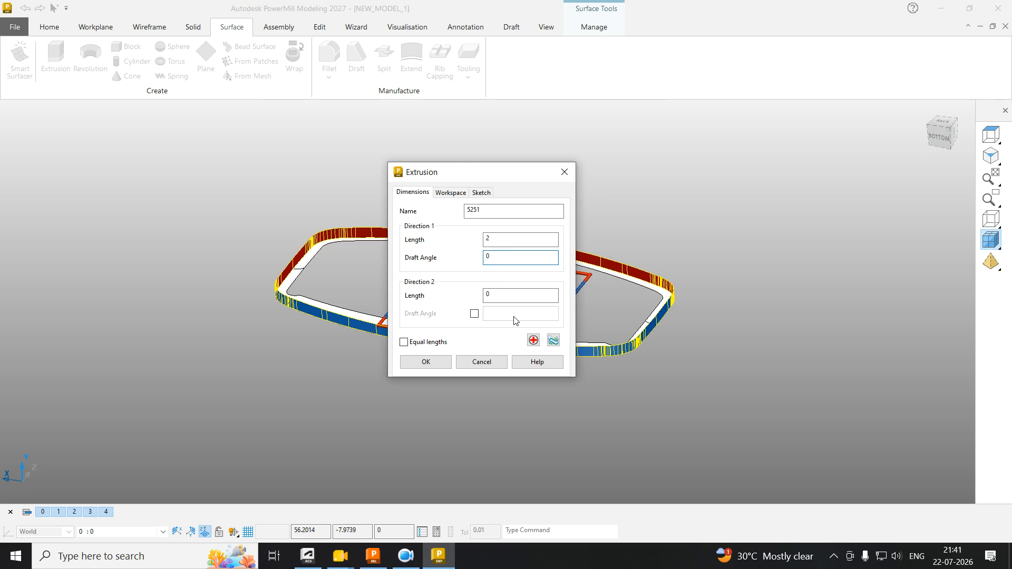
Step: Close the extrusion's dimension settings and delete the extruded wall surface
click(564, 171)
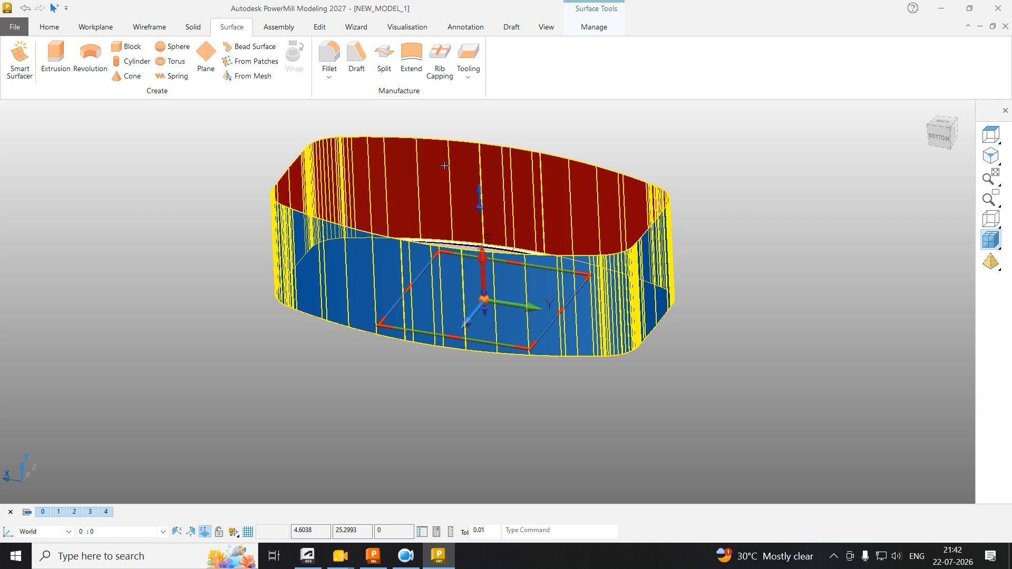
key(Delete)
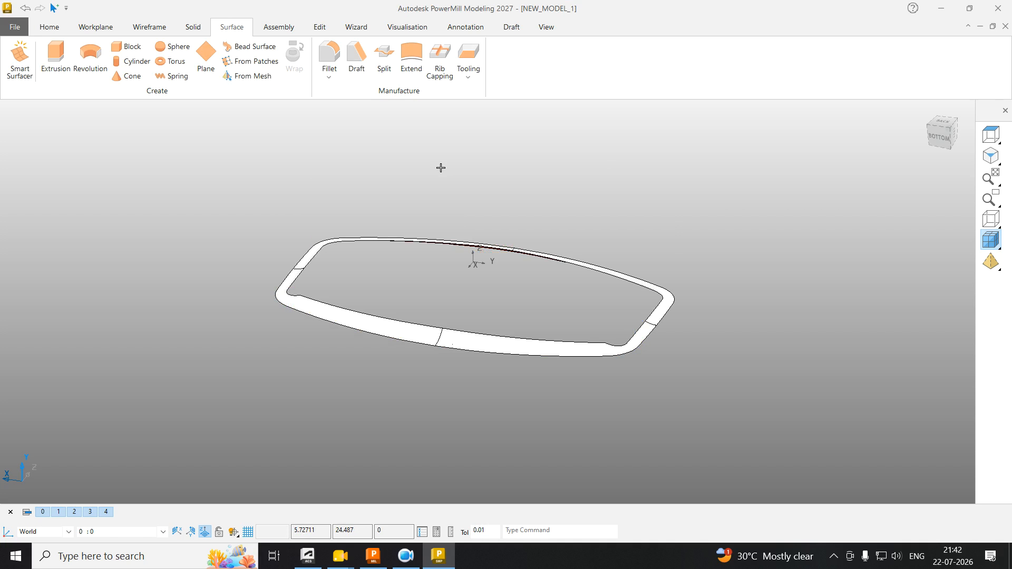
click(343, 328)
click(123, 212)
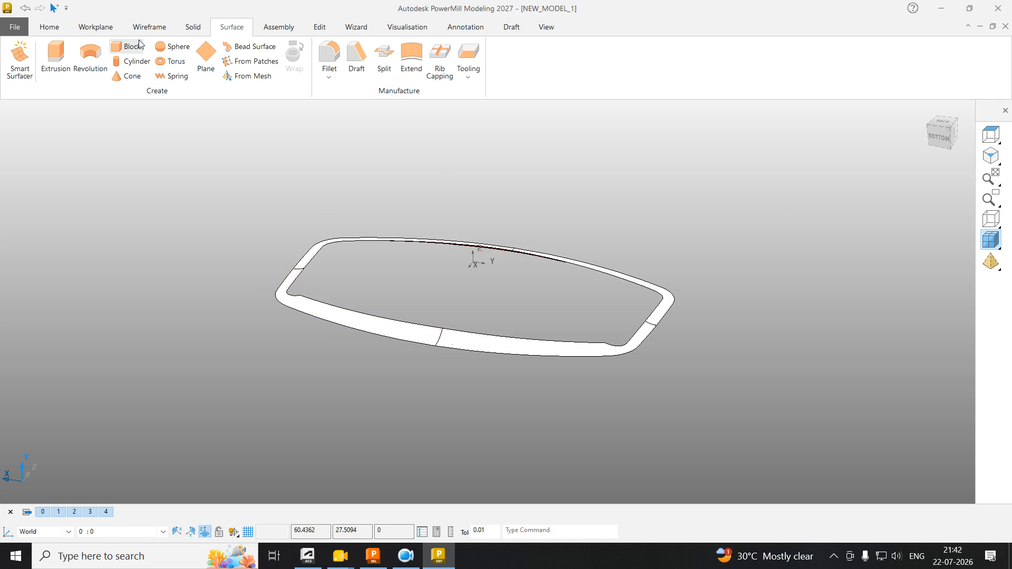
Step: Create a closed composite curve around the outer edge of the rim surfaces
click(150, 27)
click(157, 58)
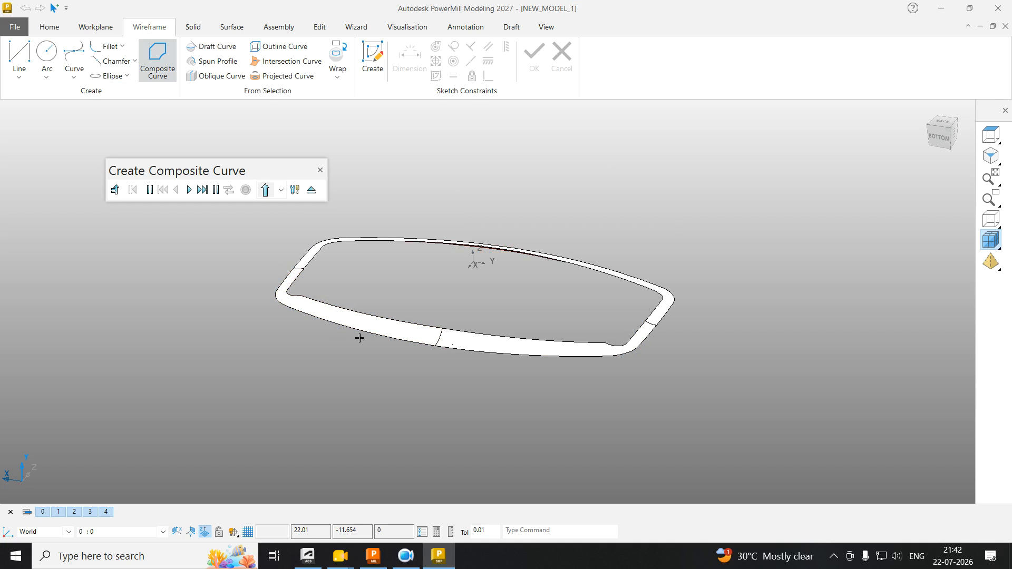
click(377, 334)
click(203, 193)
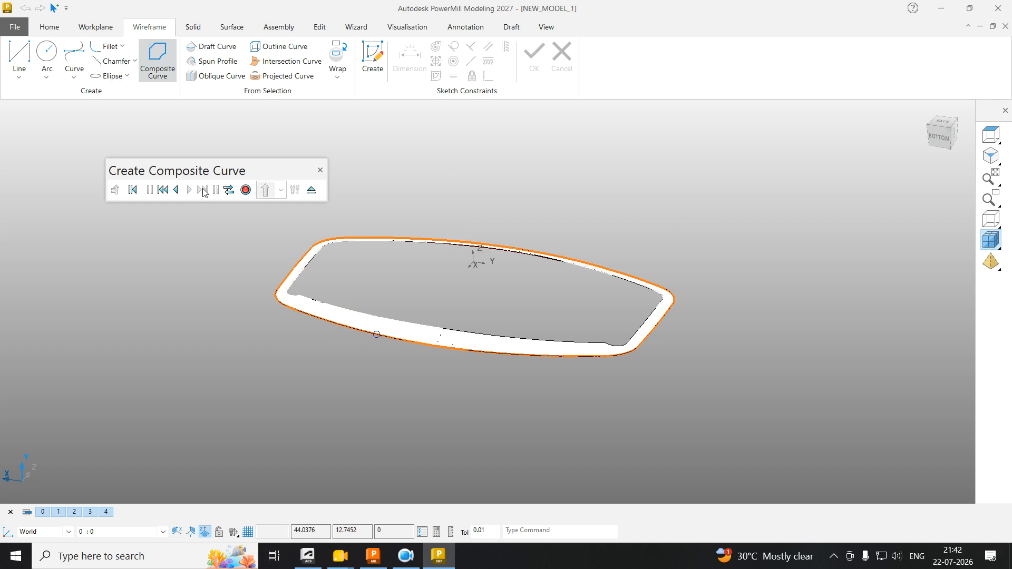
click(320, 170)
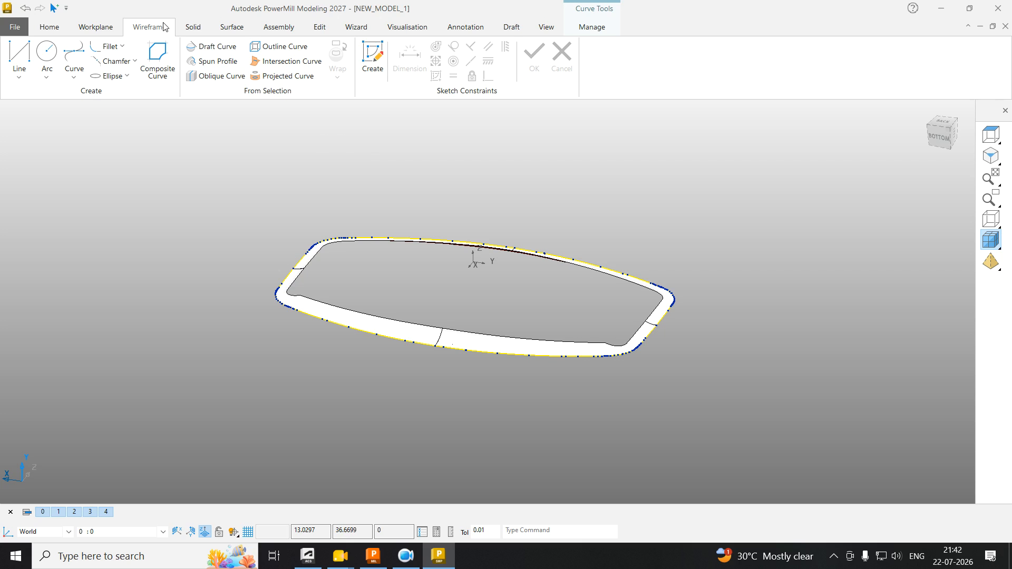
Step: Extend the rim outward from the composite curve with angle 0 and distance 2 along surface internals, previewing before applying
click(230, 27)
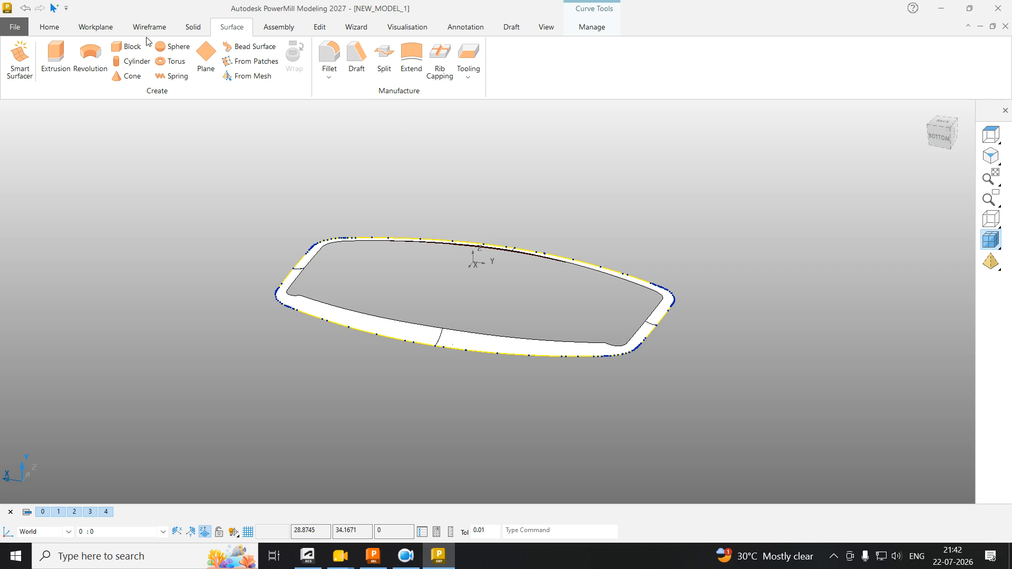
click(411, 67)
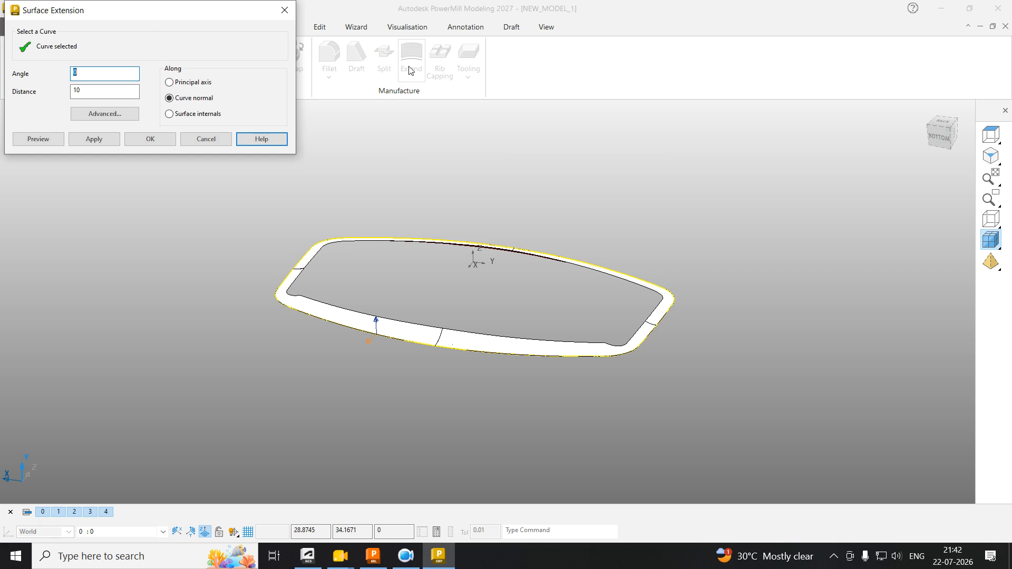
click(35, 140)
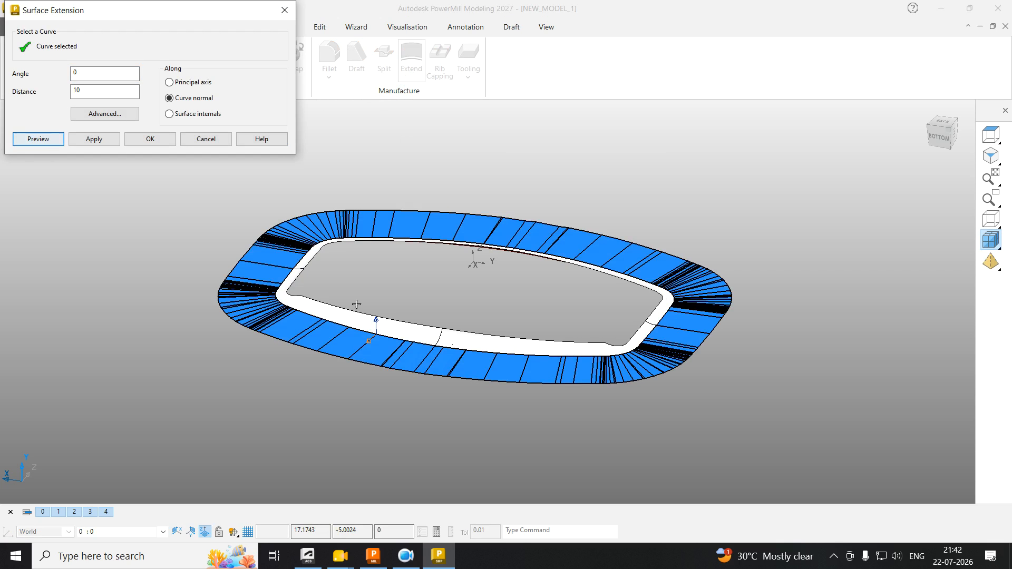
double_click(98, 98)
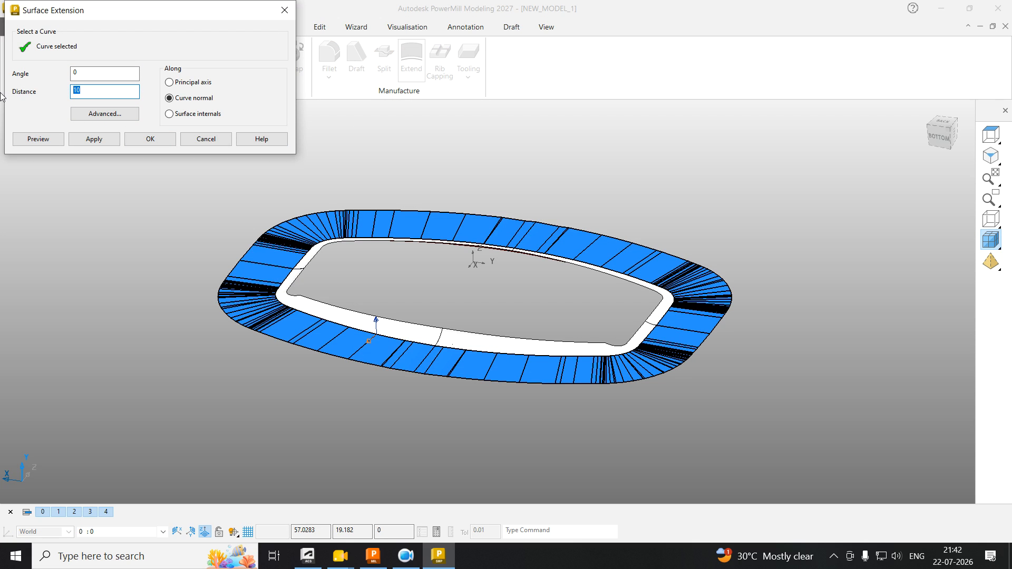
click(37, 140)
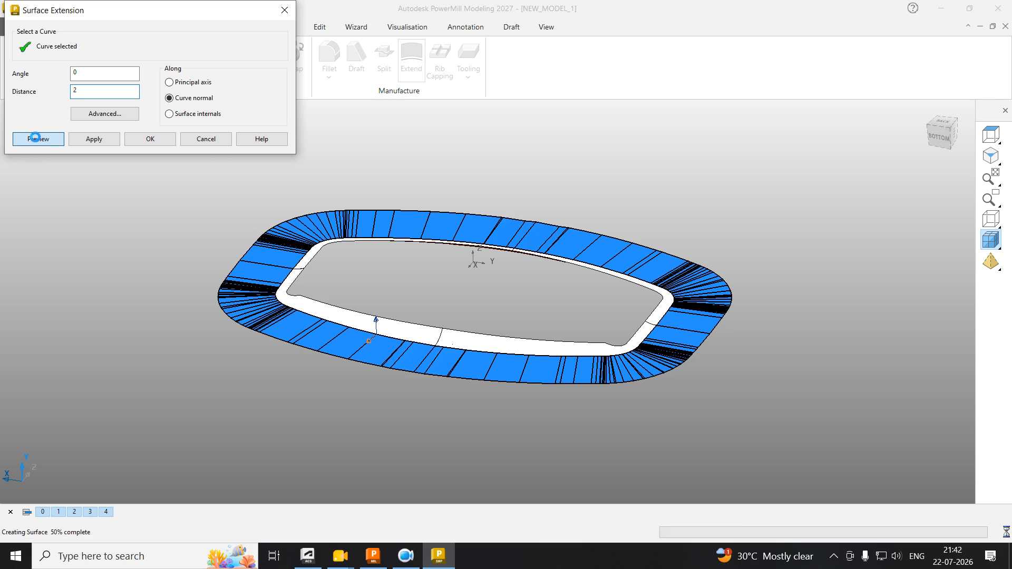
click(178, 116)
click(39, 139)
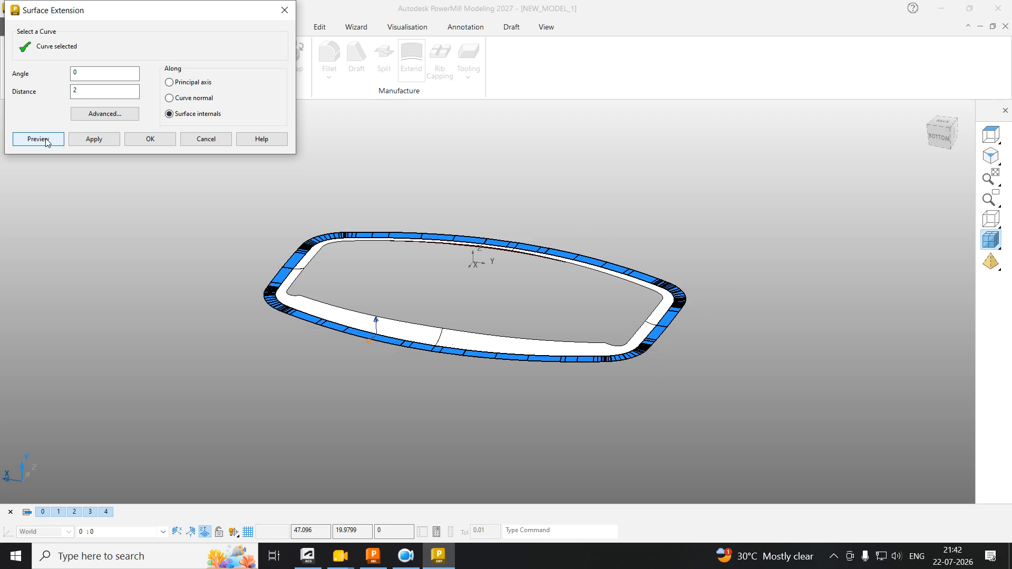
click(100, 140)
click(203, 139)
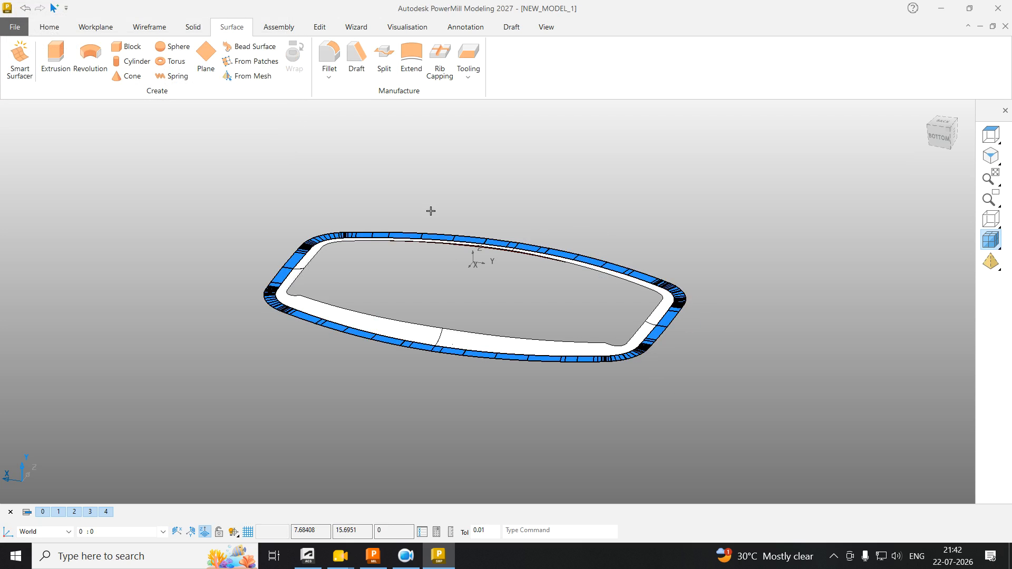
Step: Copy the rim extension surface, switch to PowerMill Ultimate, and paste it into the BOTTOM MOULD model
scroll(625, 267, up, 4)
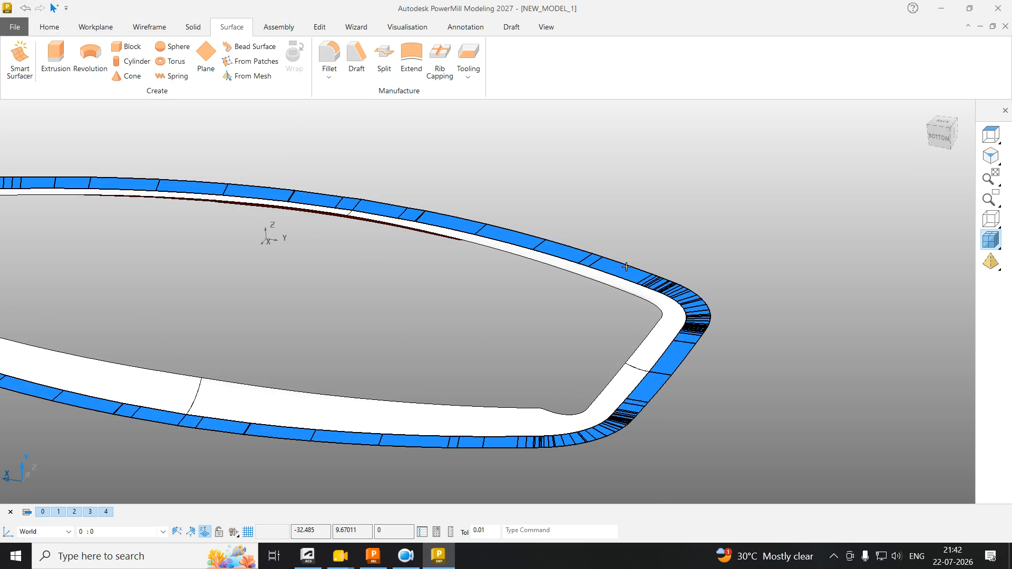
click(625, 267)
right_click(624, 269)
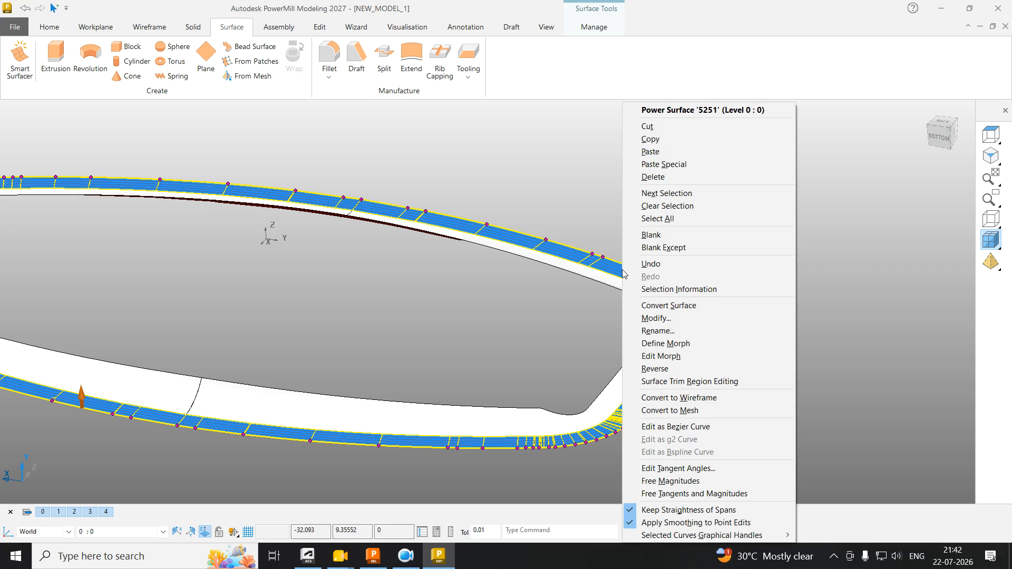
click(655, 143)
click(373, 556)
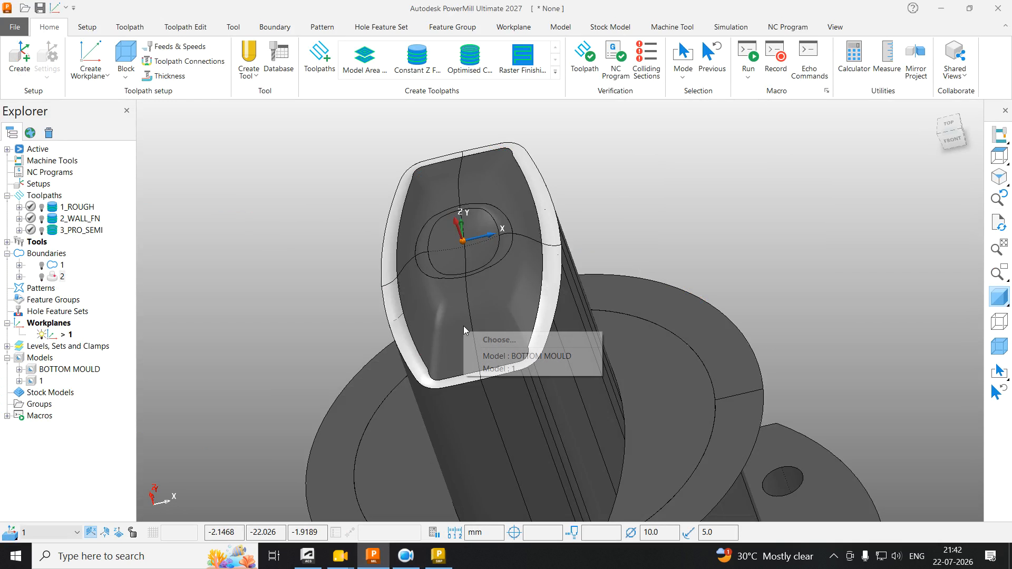
right_click(681, 359)
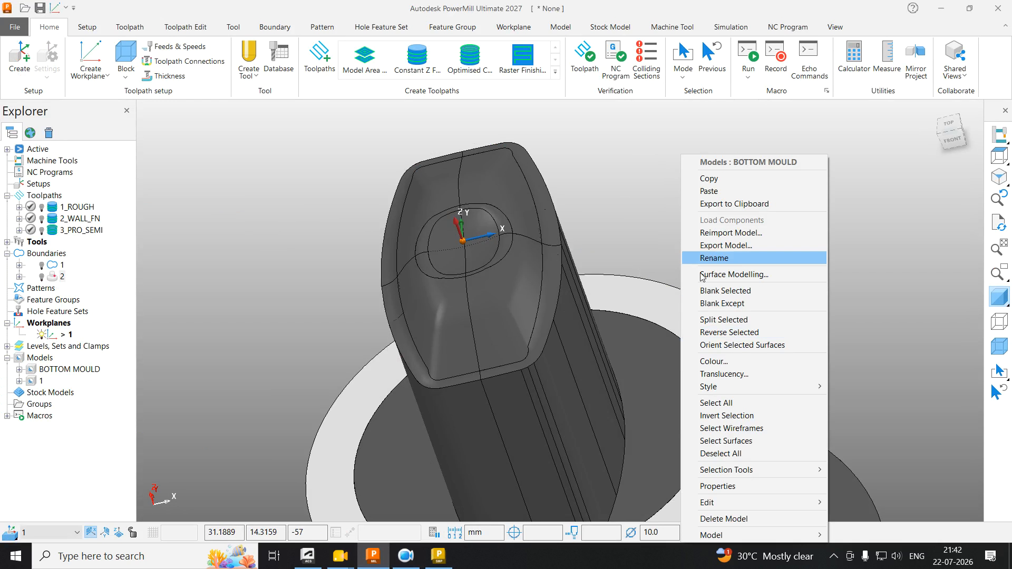
click(708, 192)
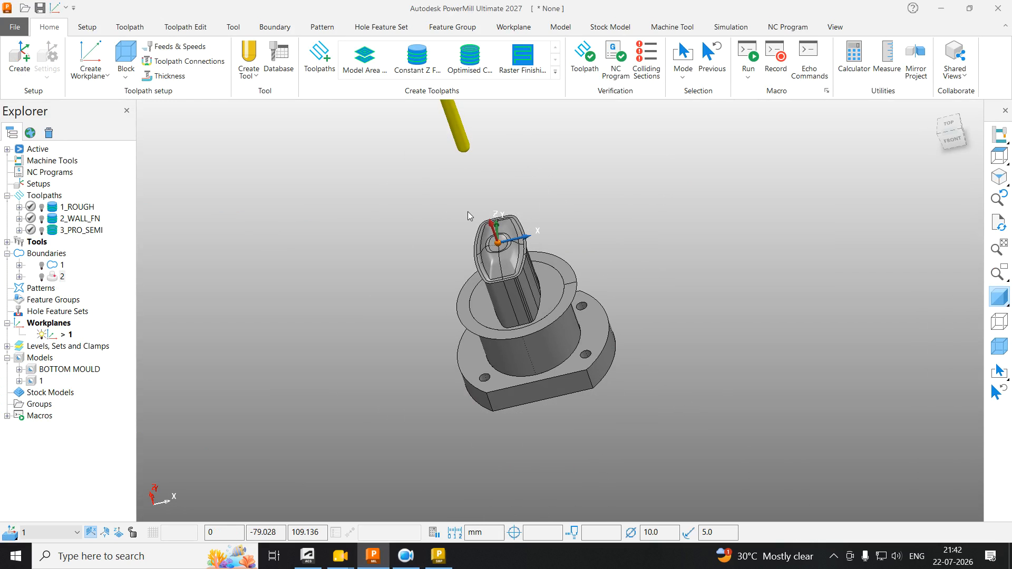
Step: Examine the rim extension on top of the bottom mould core, including from the isometric view
scroll(467, 211, down, 3)
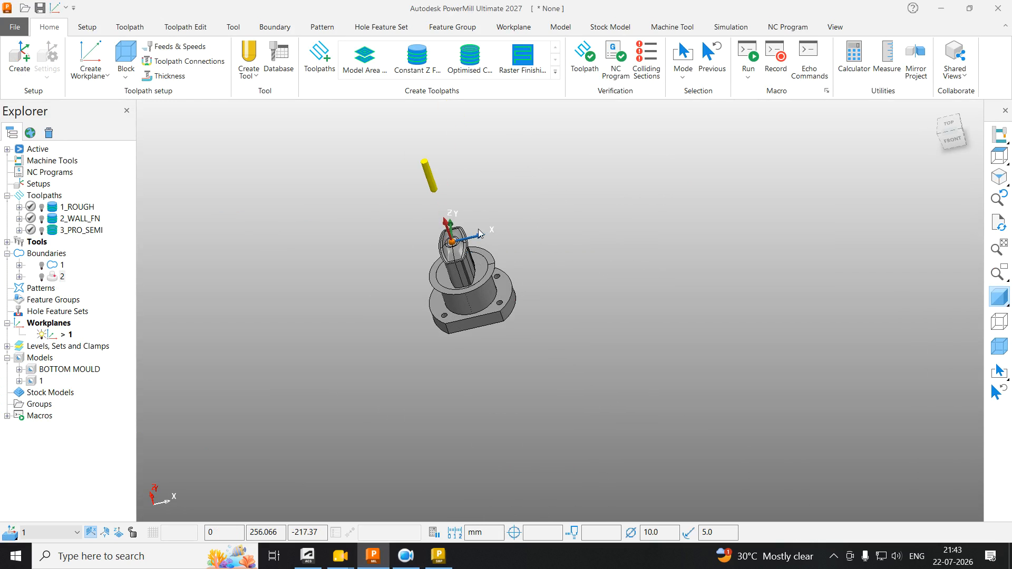
scroll(551, 338, up, 2)
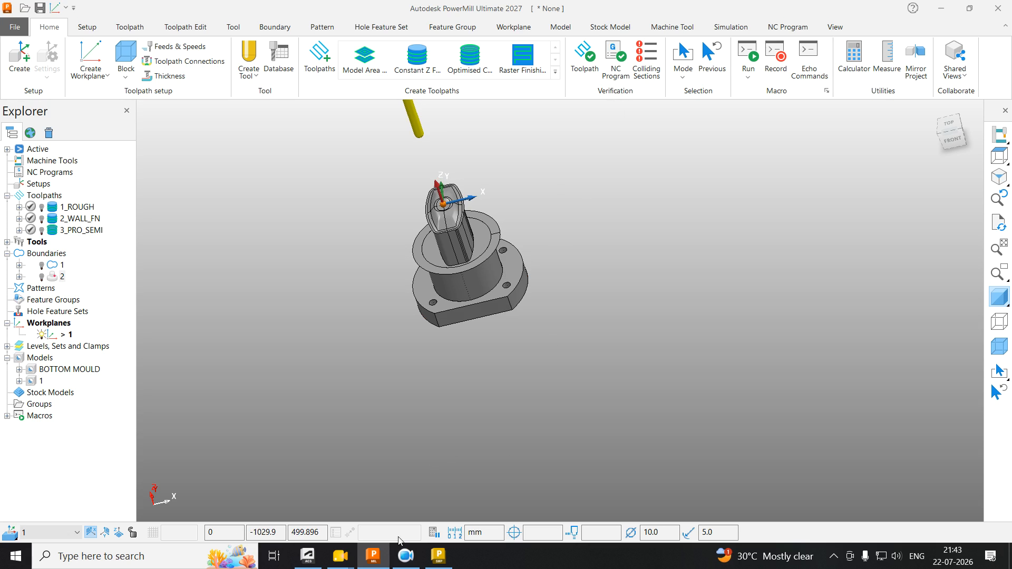
click(406, 555)
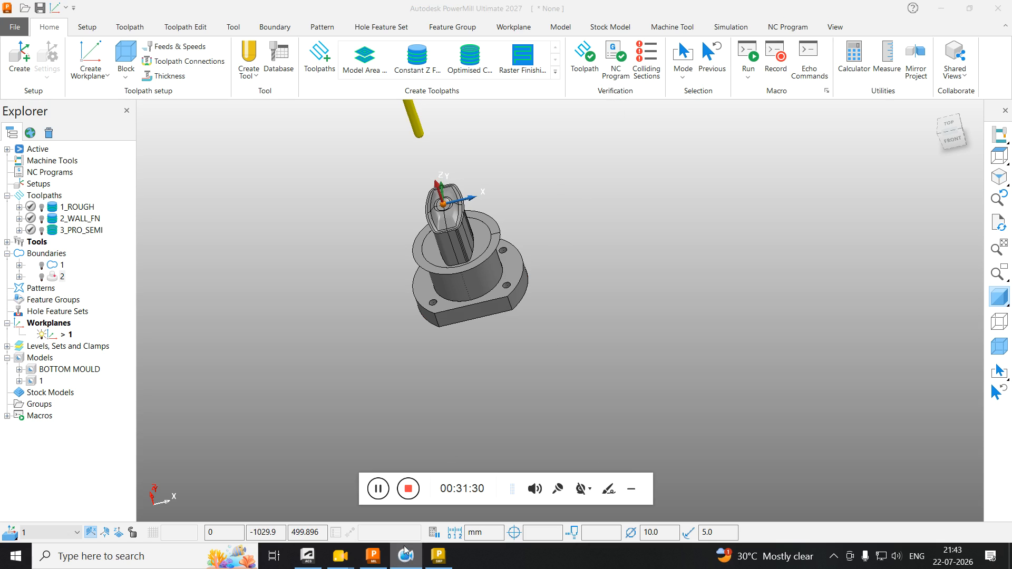
click(635, 489)
scroll(535, 293, up, 5)
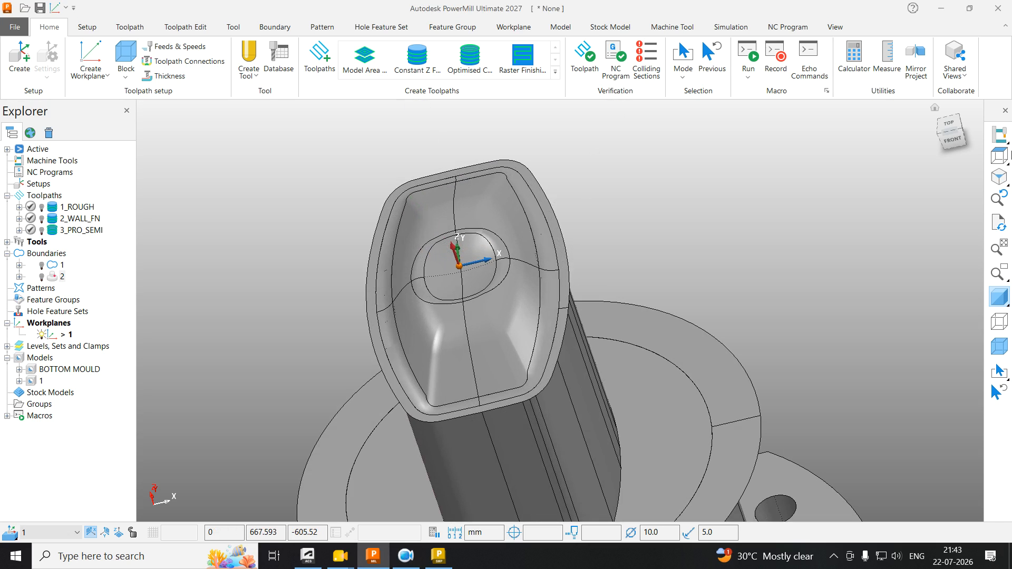
click(998, 181)
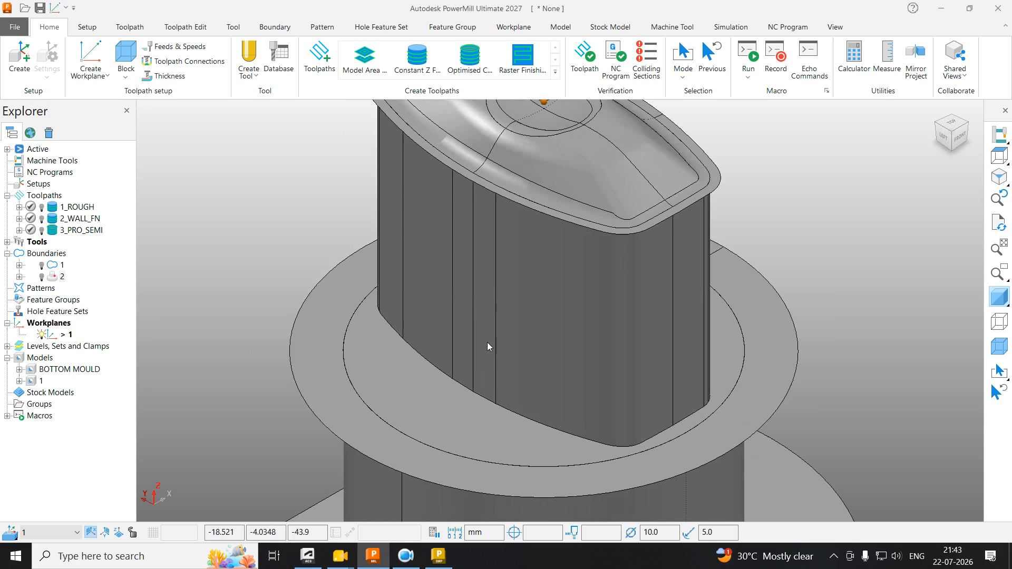
scroll(411, 295, down, 5)
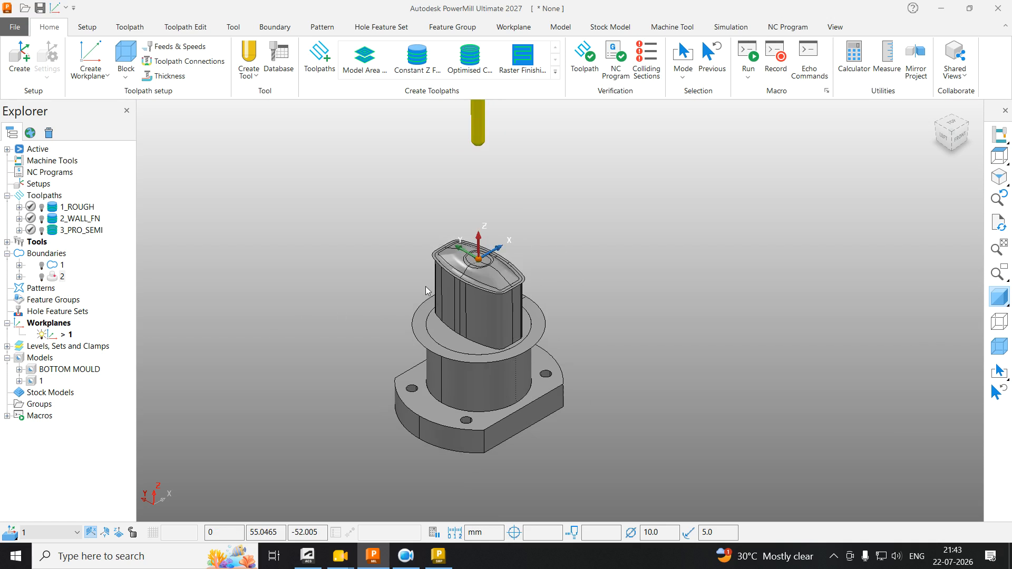
scroll(461, 295, up, 3)
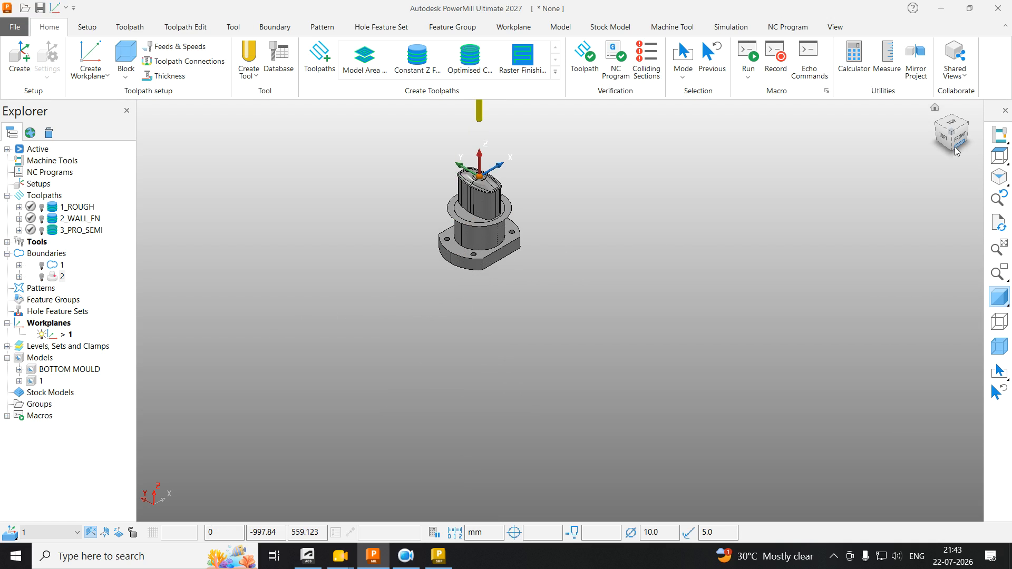
scroll(583, 286, down, 6)
click(997, 177)
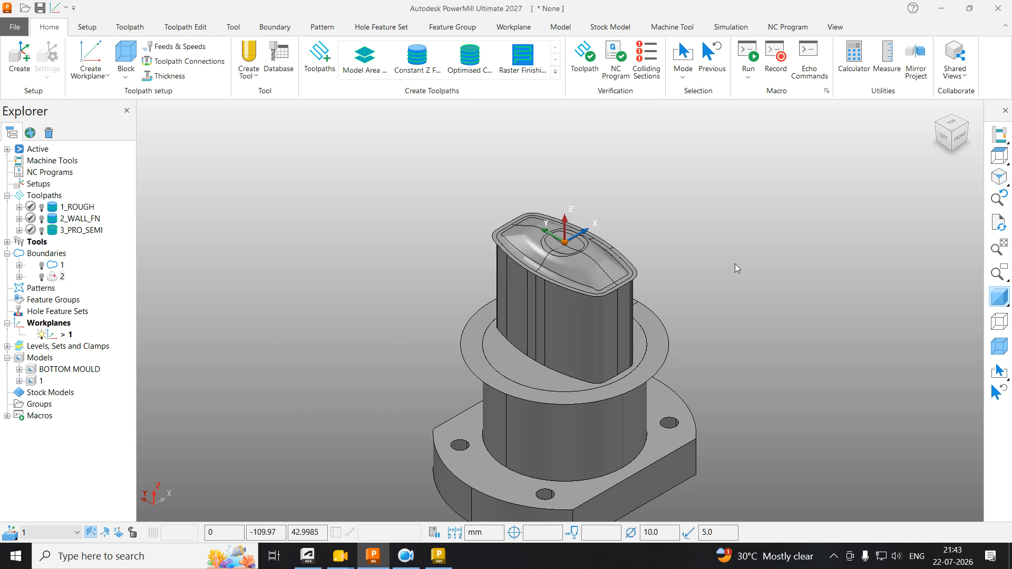
click(937, 13)
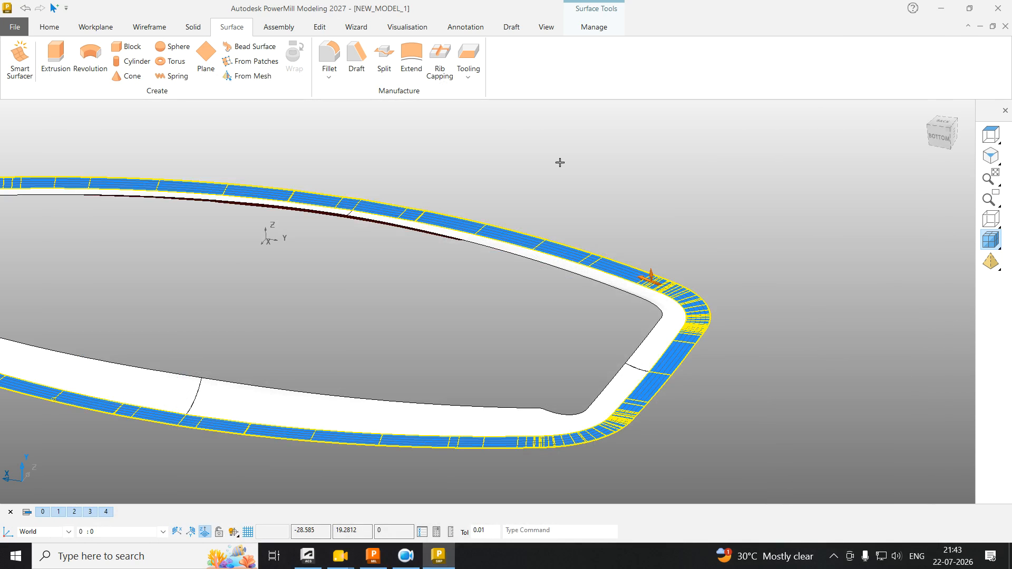
click(941, 9)
right_click(716, 88)
click(754, 128)
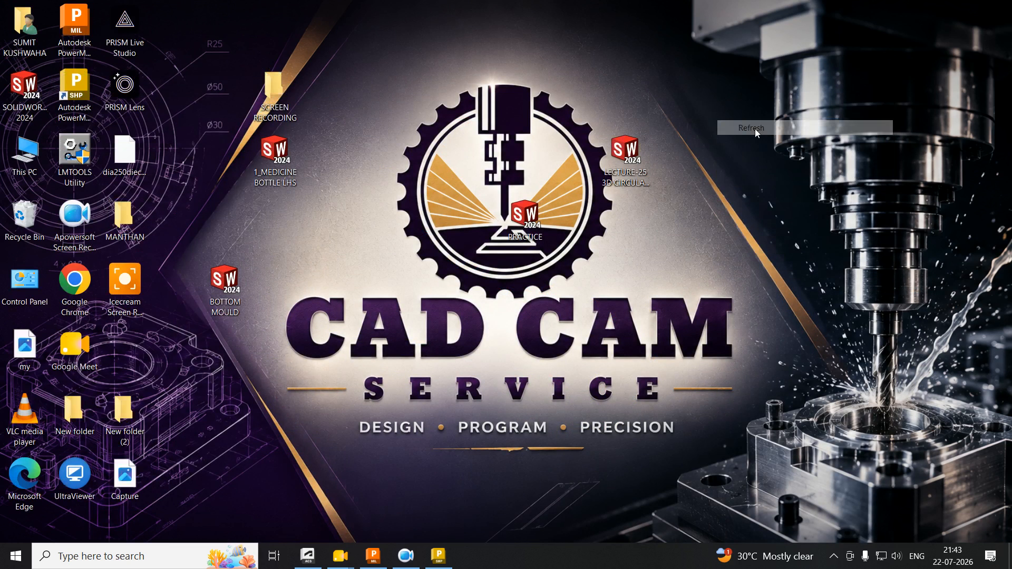
right_click(755, 131)
click(765, 177)
right_click(778, 169)
click(800, 215)
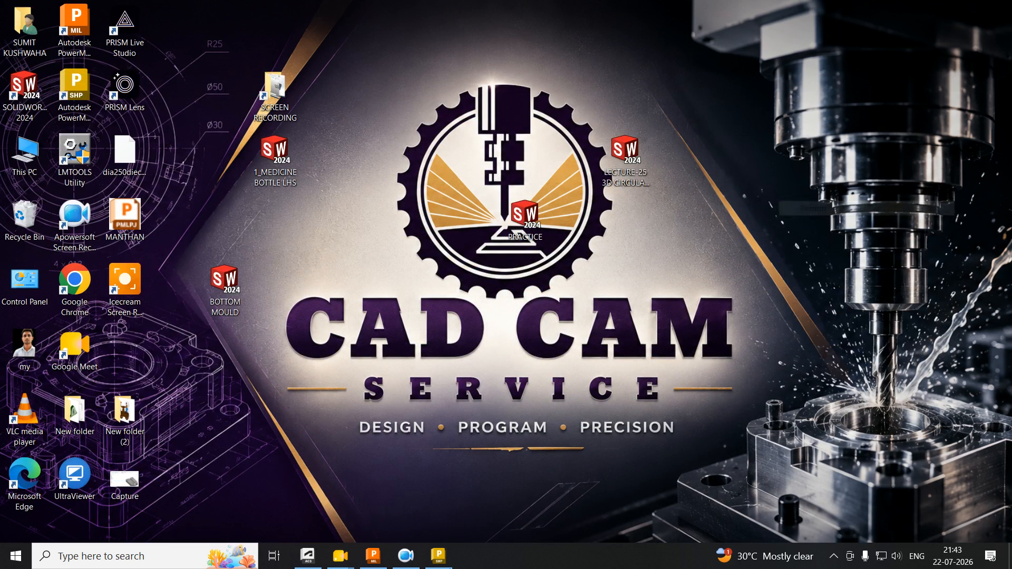
click(373, 555)
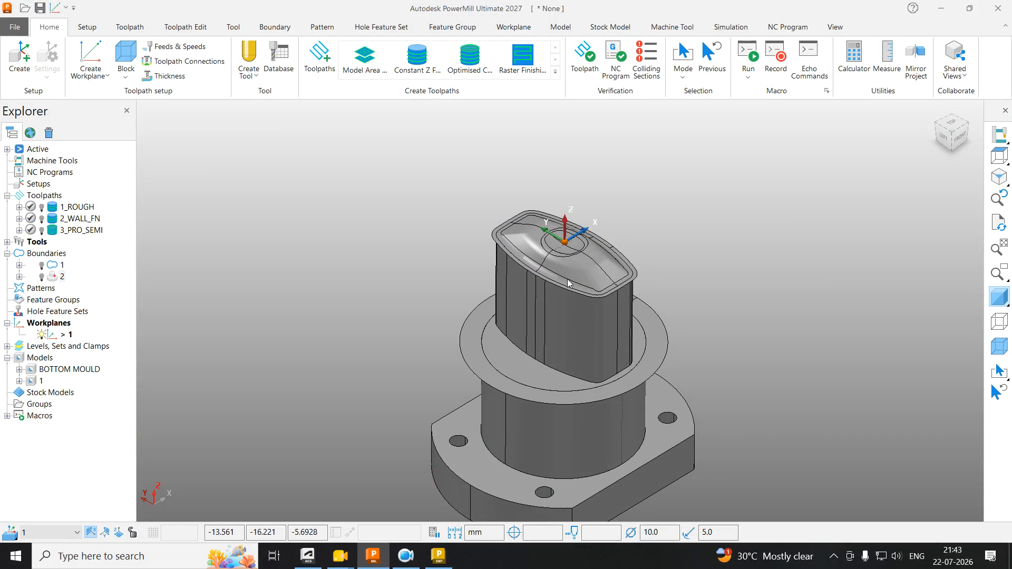
Step: Create a new contact point boundary for the top of the core and move its dialog clear of the model
middle_drag(605, 308, 637, 212)
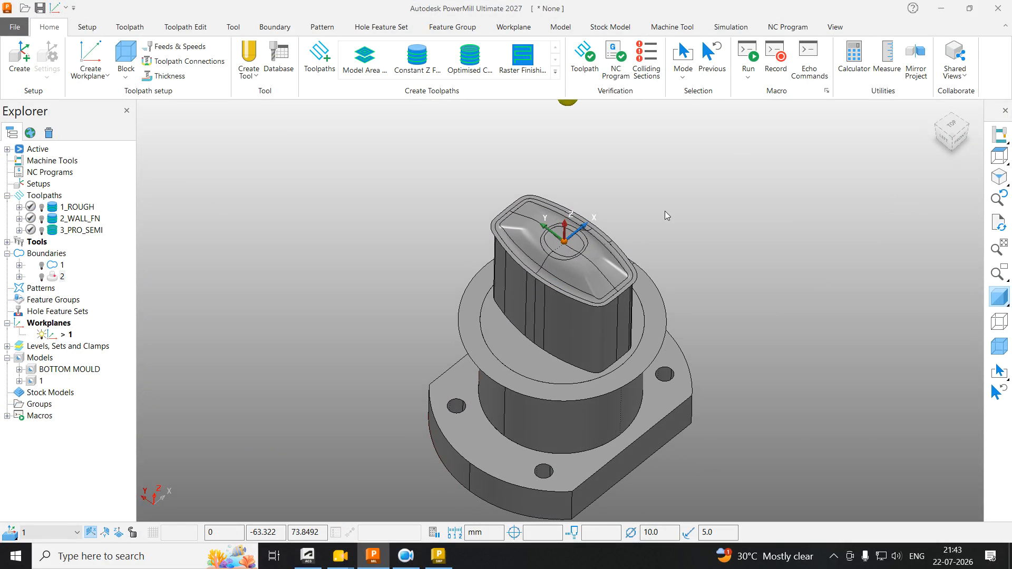
scroll(600, 327, down, 2)
scroll(527, 295, up, 5)
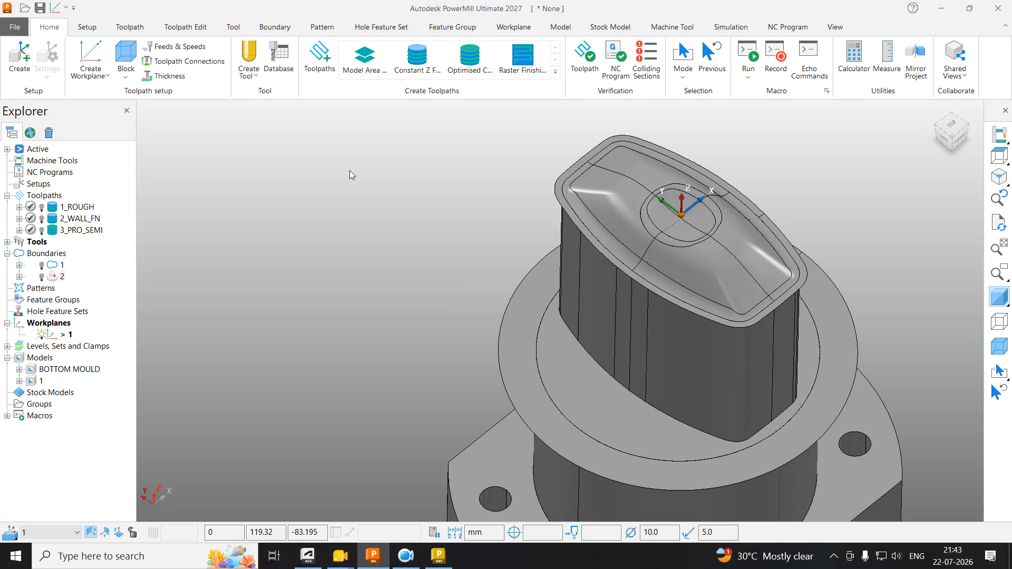
right_click(51, 254)
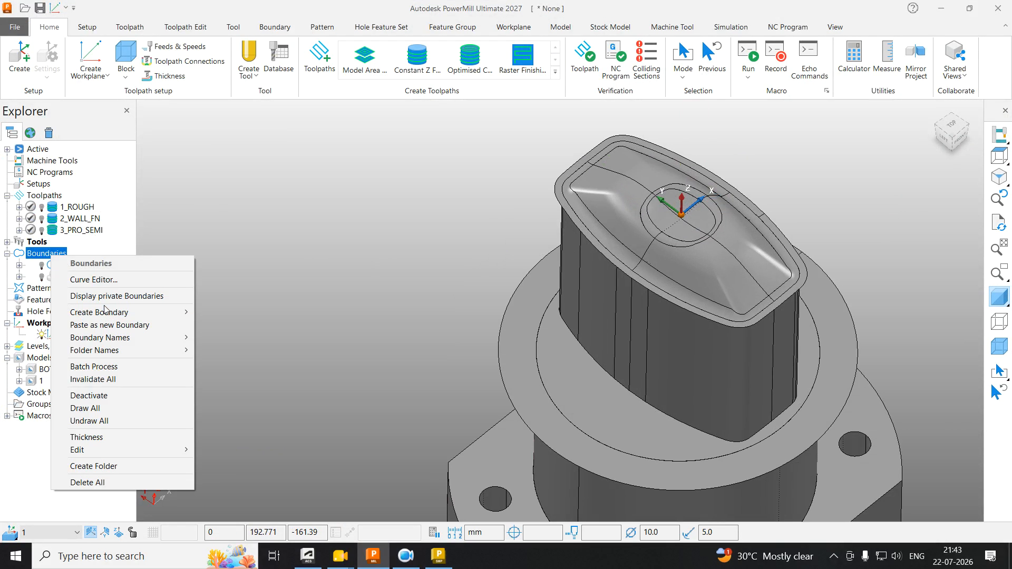
mouse_move(104, 311)
click(224, 398)
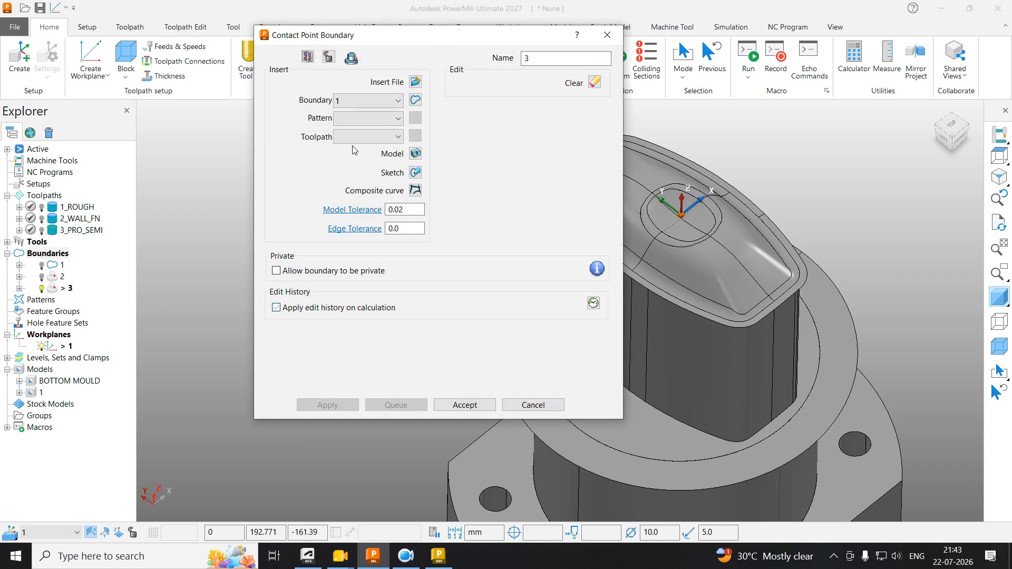
drag(401, 47, 160, 48)
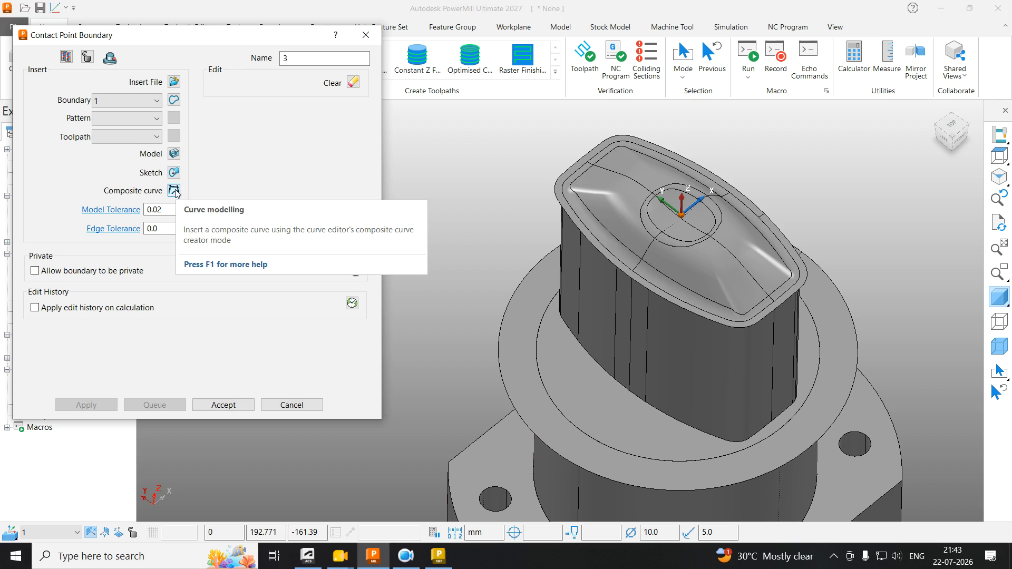
Step: Insert a closed composite curve along the outer edge of the rim extension into the contact point boundary and accept it
click(174, 190)
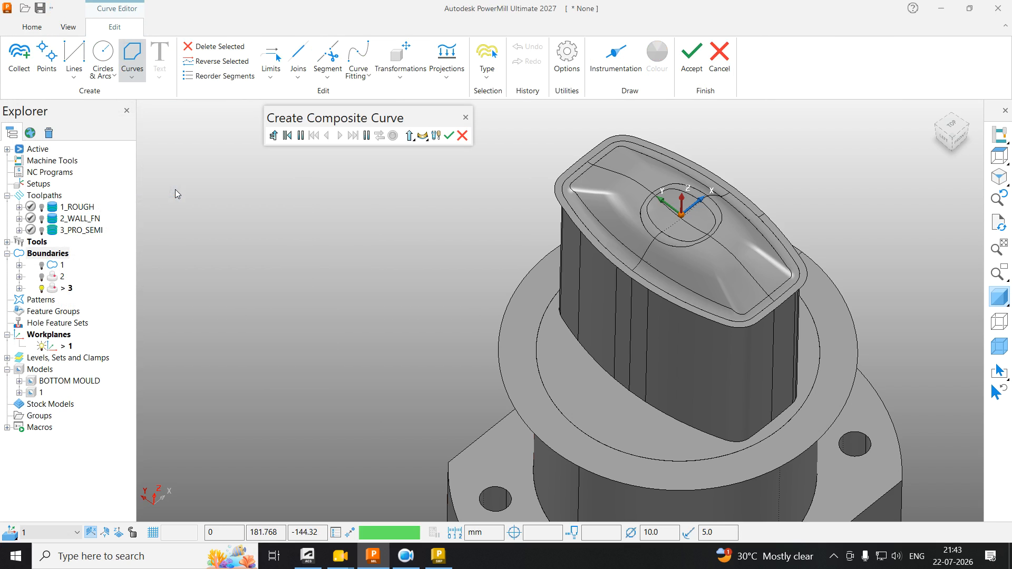
scroll(568, 199, up, 5)
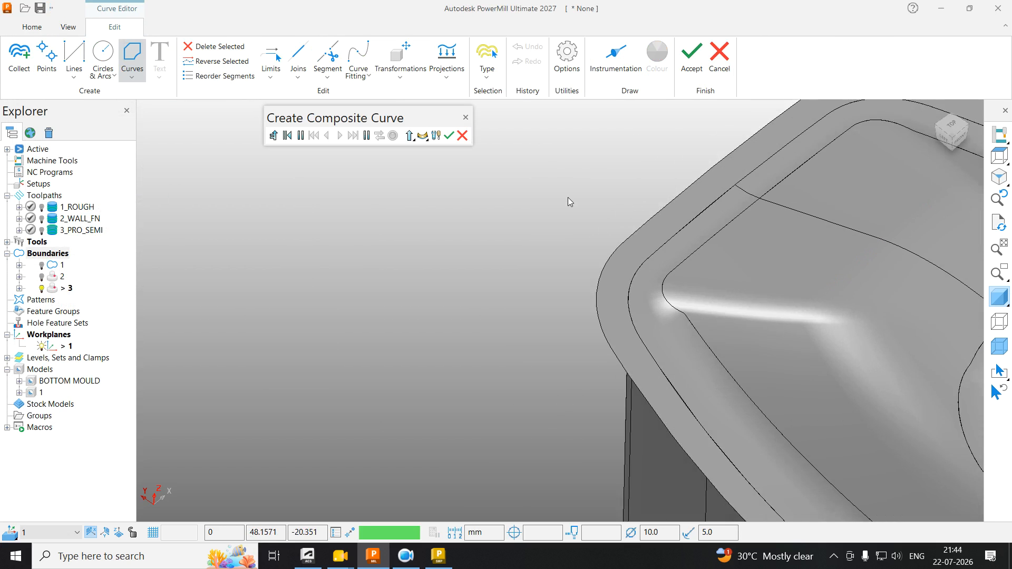
click(630, 241)
scroll(369, 256, down, 5)
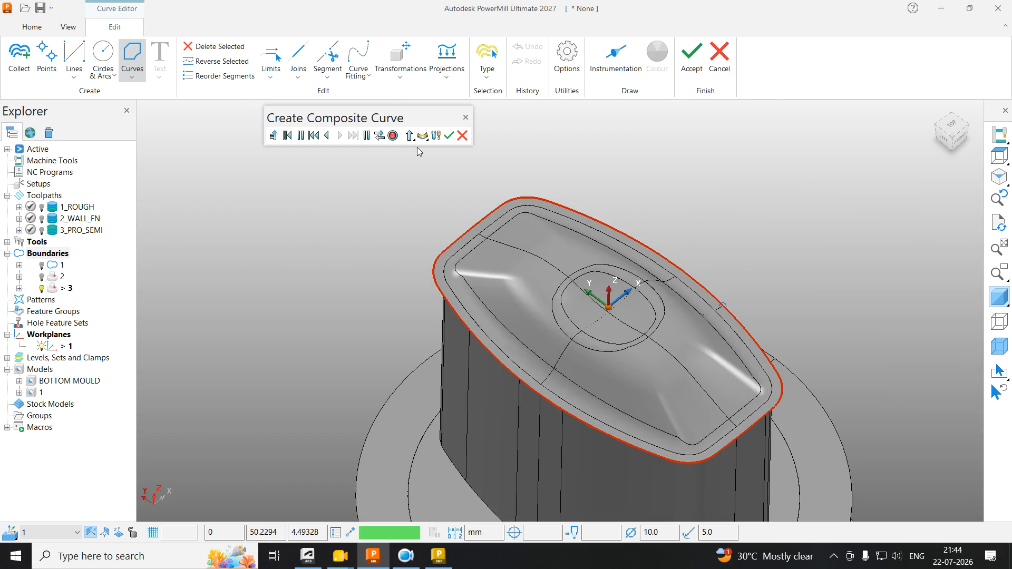
click(392, 136)
click(449, 136)
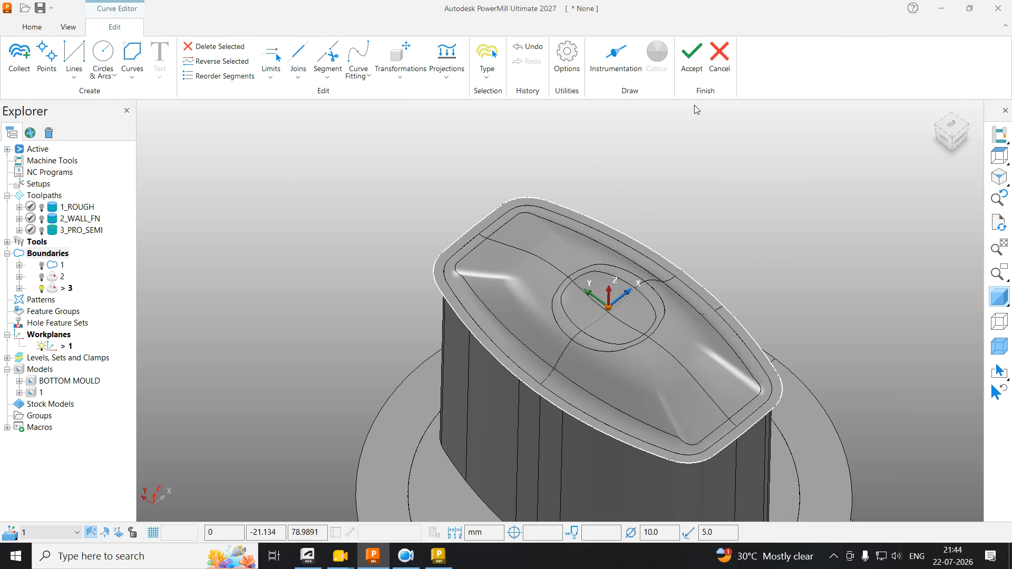
click(692, 55)
click(223, 405)
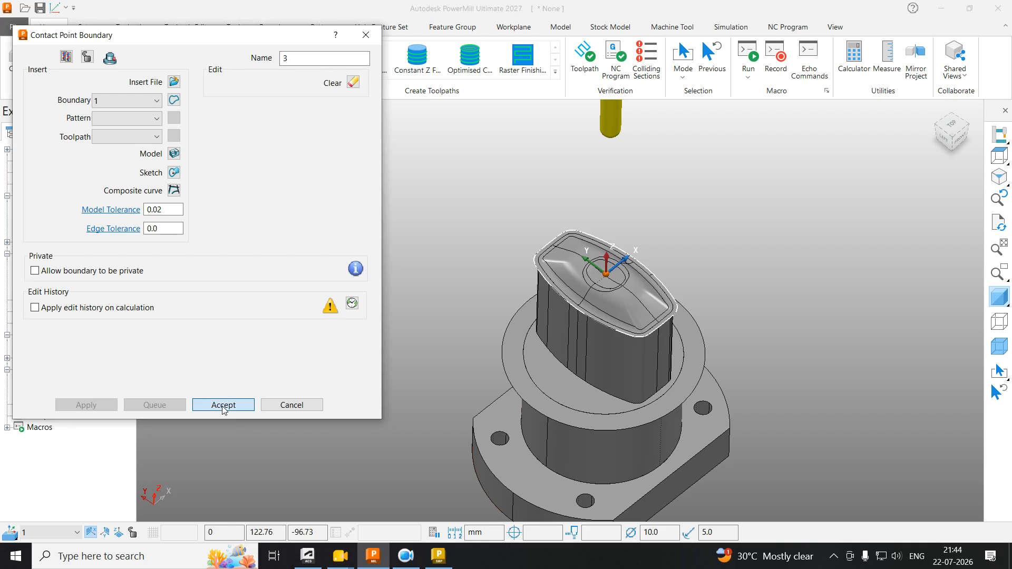
Step: Create a toolpath with the 3D Offset Finishing strategy from the Finishing category
scroll(574, 307, up, 5)
scroll(592, 295, down, 3)
middle_drag(592, 295, 590, 287)
drag(259, 219, 317, 283)
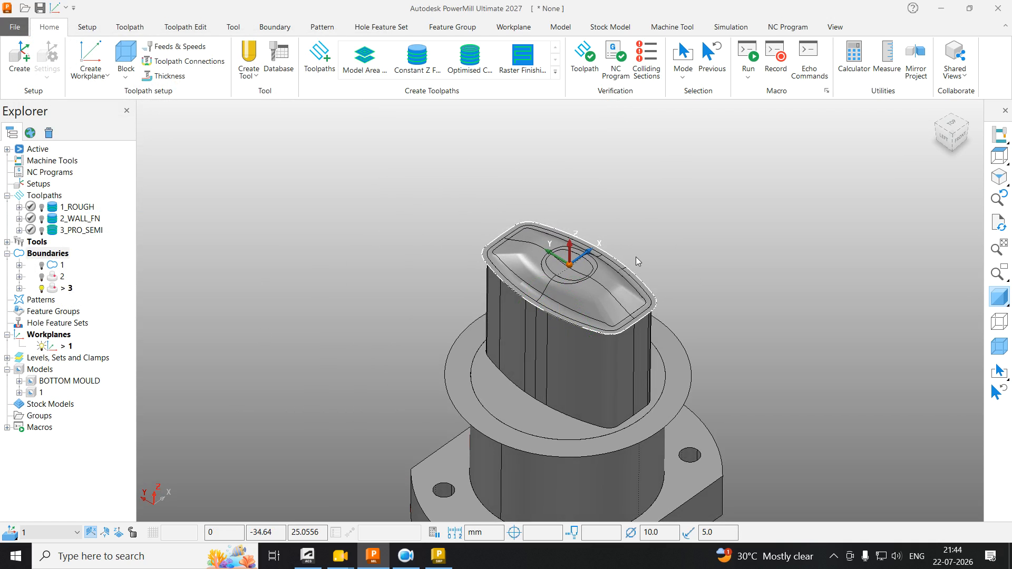
scroll(585, 259, up, 3)
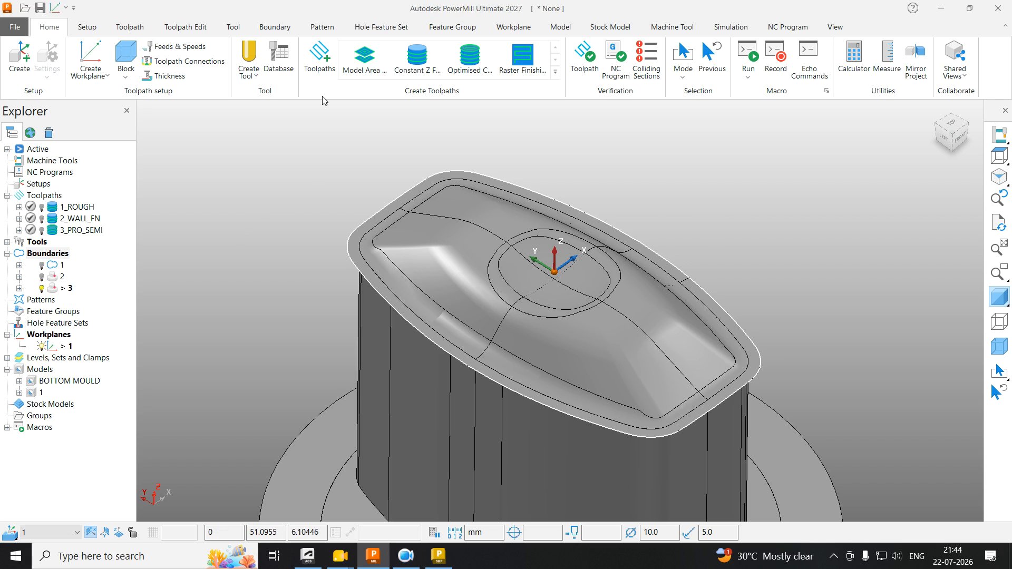
click(319, 57)
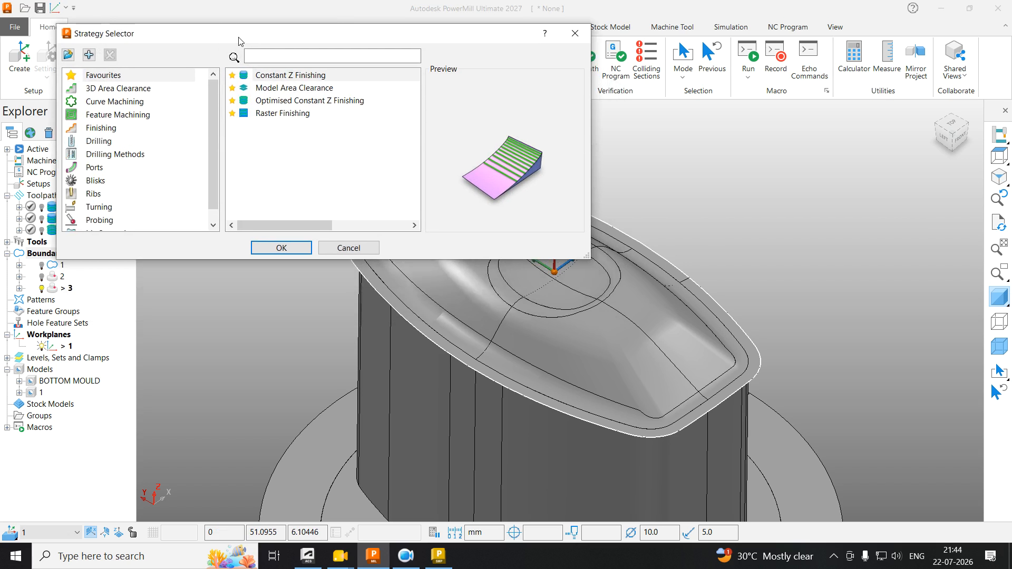
click(112, 102)
click(105, 115)
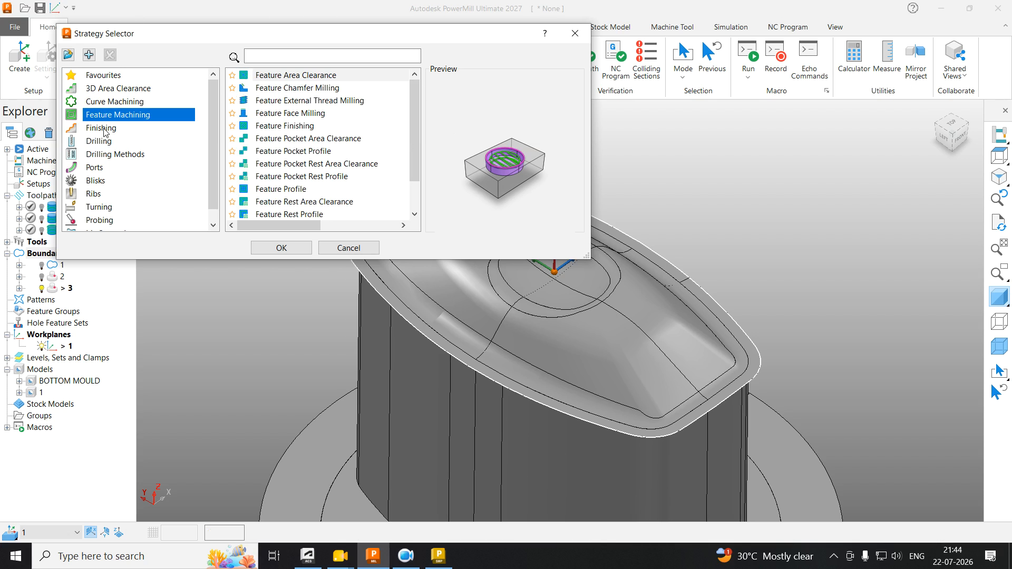
click(101, 128)
click(299, 78)
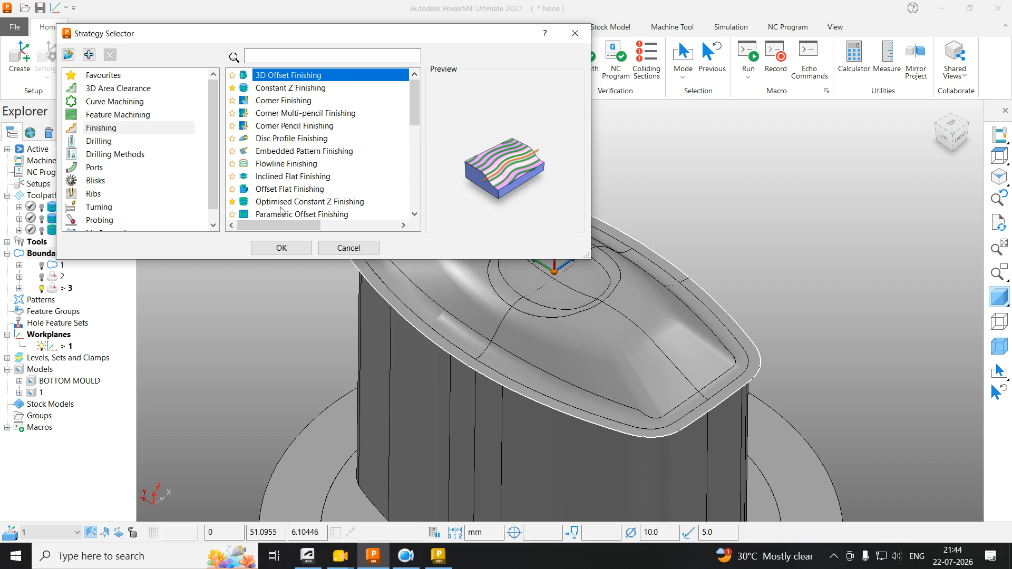
click(276, 248)
Step: Examine the fillet between the rim and the domed top of the core up close and from several angles
scroll(783, 238, down, 5)
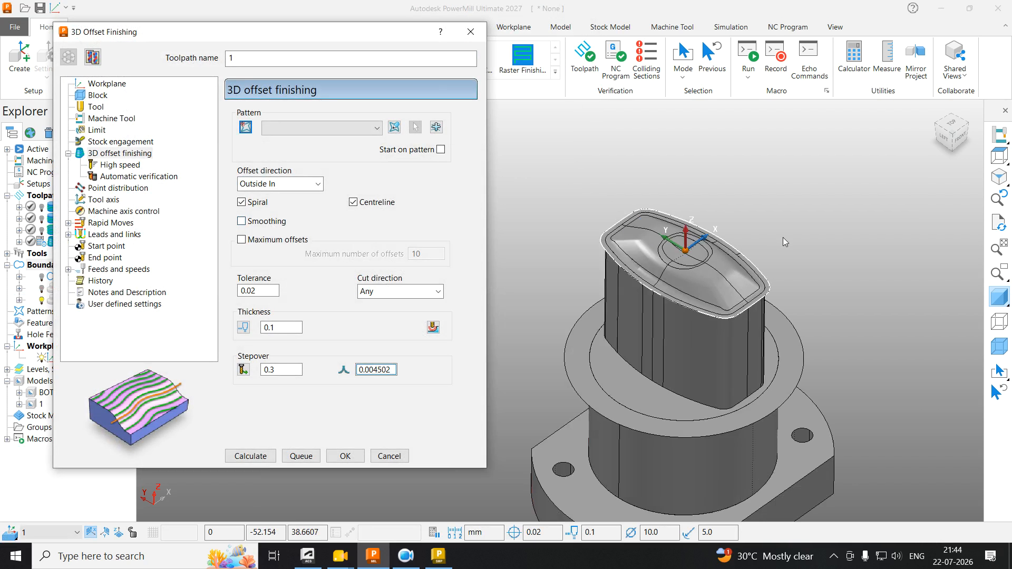
scroll(703, 295, up, 6)
middle_drag(703, 295, 535, 270)
scroll(534, 269, up, 3)
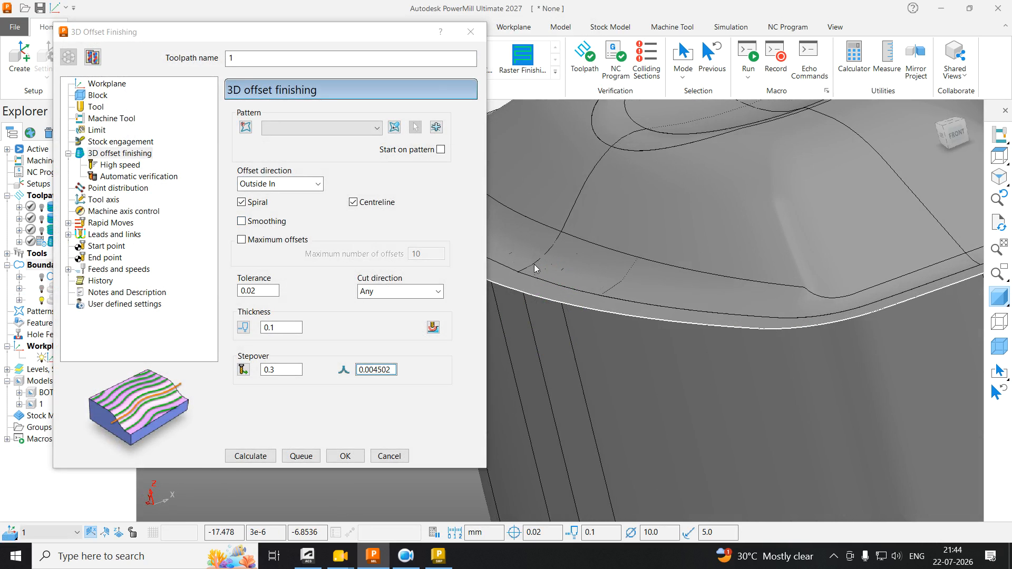
scroll(572, 248, down, 5)
middle_drag(560, 302, 791, 338)
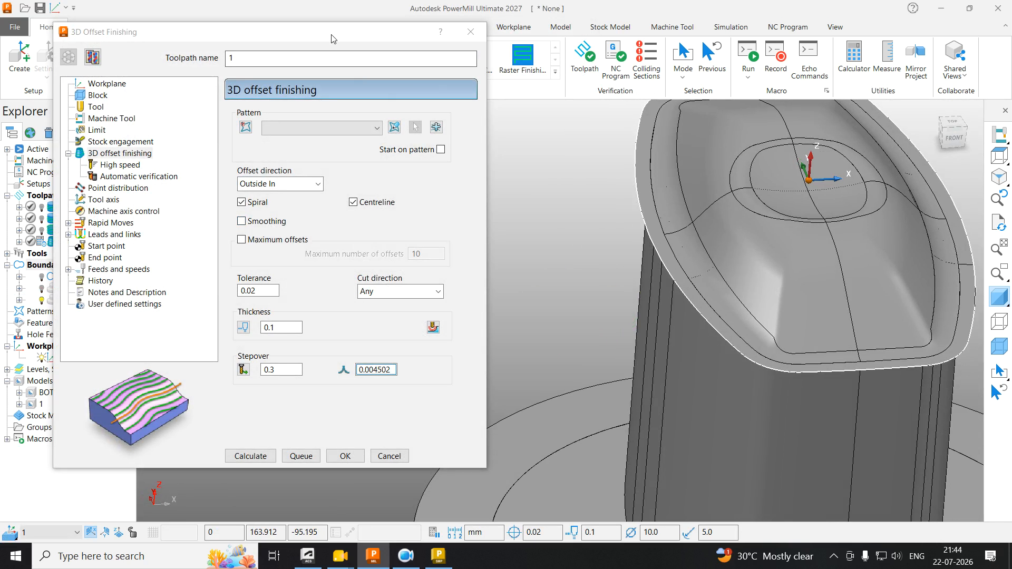
drag(332, 36, 187, 90)
scroll(684, 236, up, 3)
scroll(606, 255, up, 1)
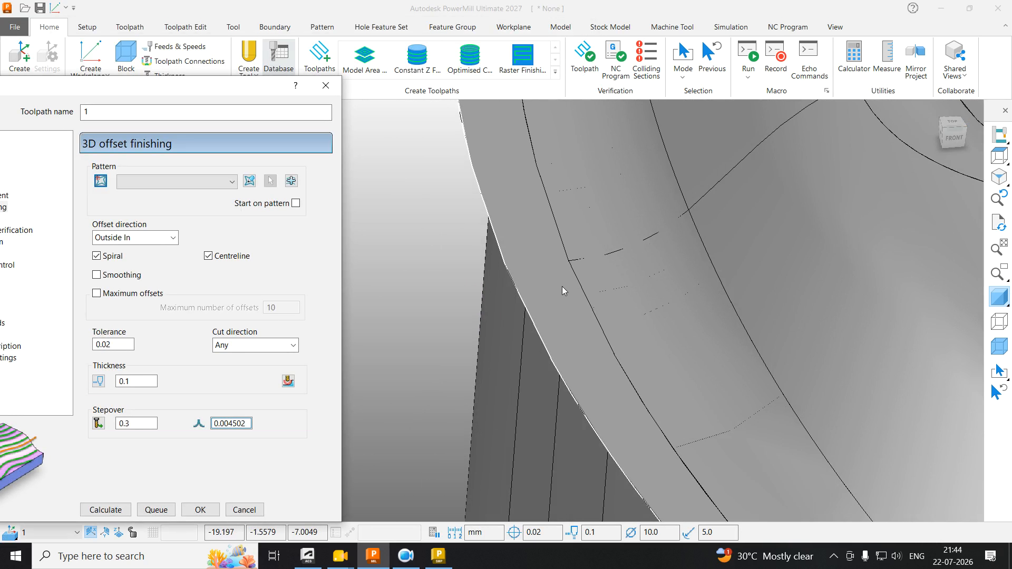
scroll(580, 284, up, 2)
scroll(579, 253, down, 5)
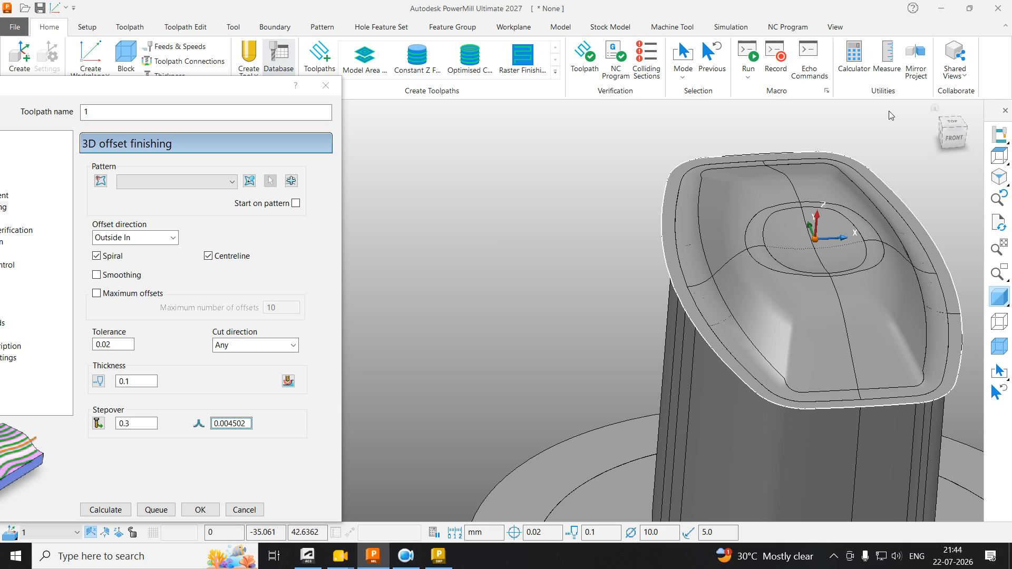
Step: Measure the radius of the fillet between the rim and the domed top of the core
click(880, 64)
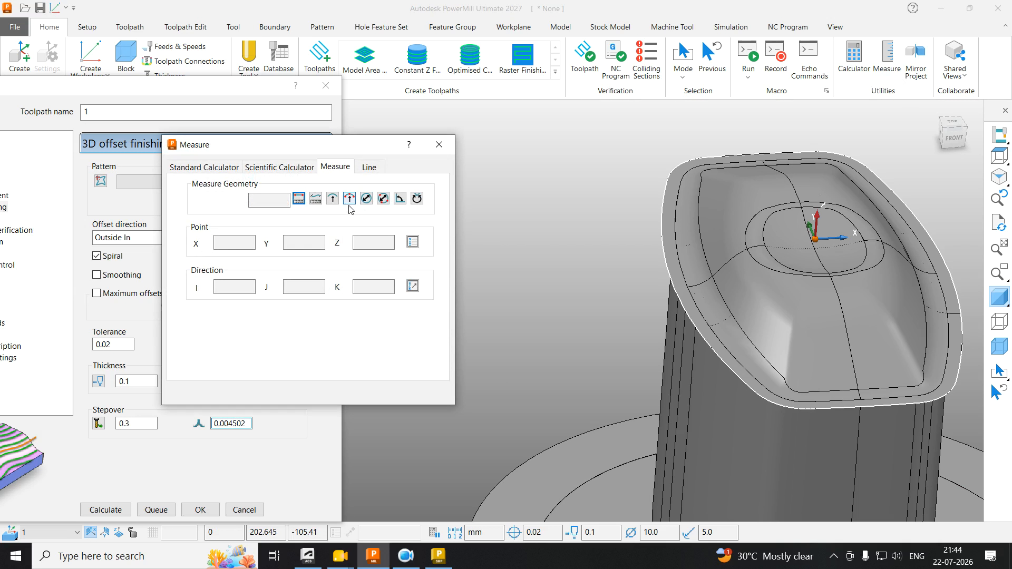
click(333, 198)
scroll(611, 264, up, 5)
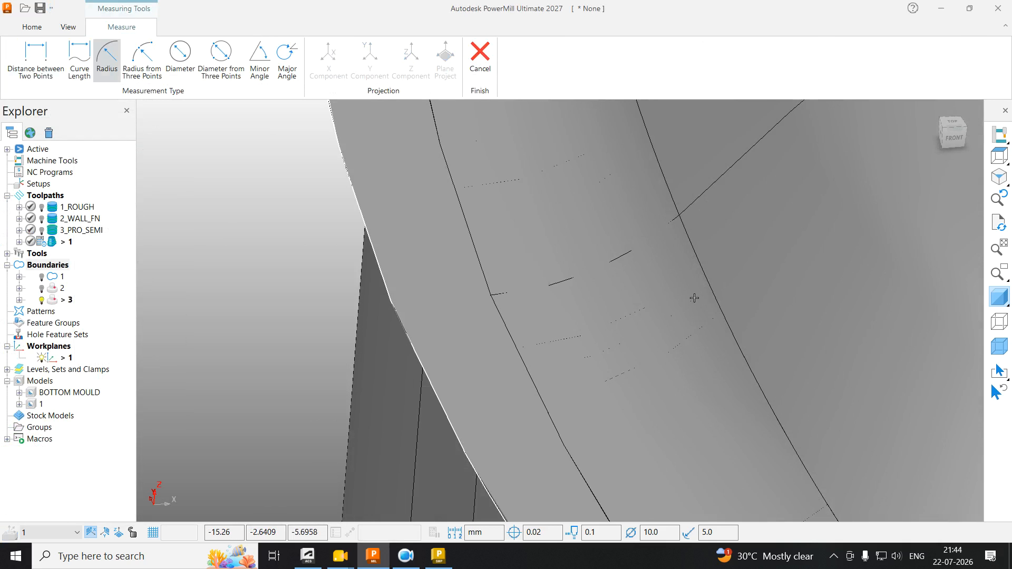
click(610, 262)
double_click(257, 205)
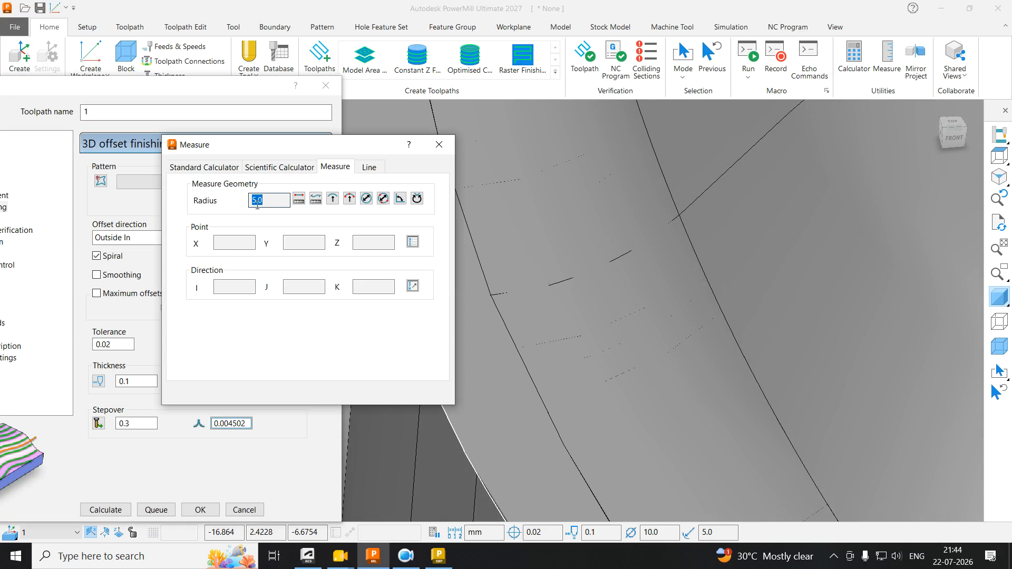
click(438, 144)
scroll(768, 220, down, 5)
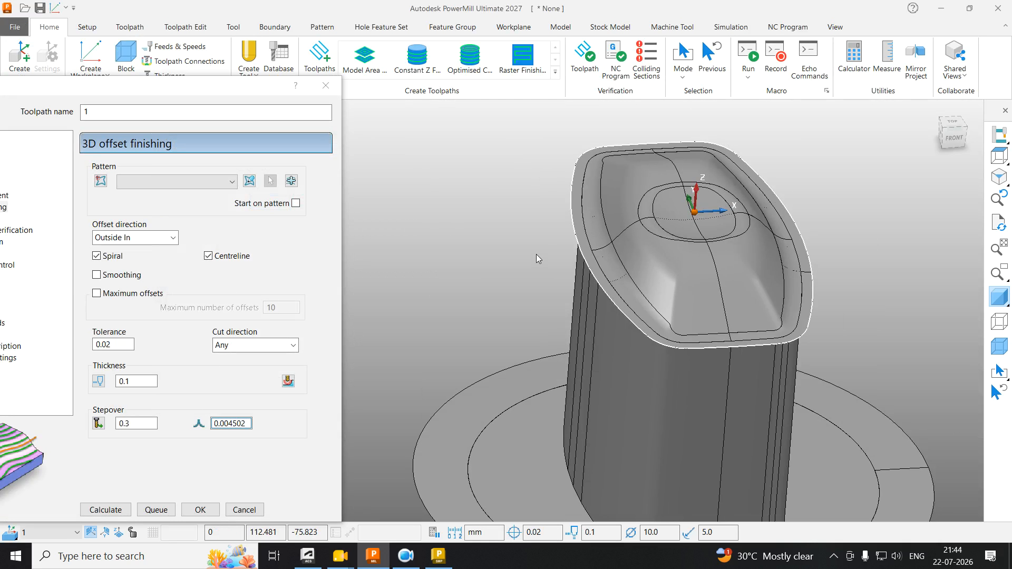
Step: Display the block around the core and review the tool and block settings of the 3D offset finishing toolpath
scroll(623, 227, up, 4)
drag(231, 88, 385, 58)
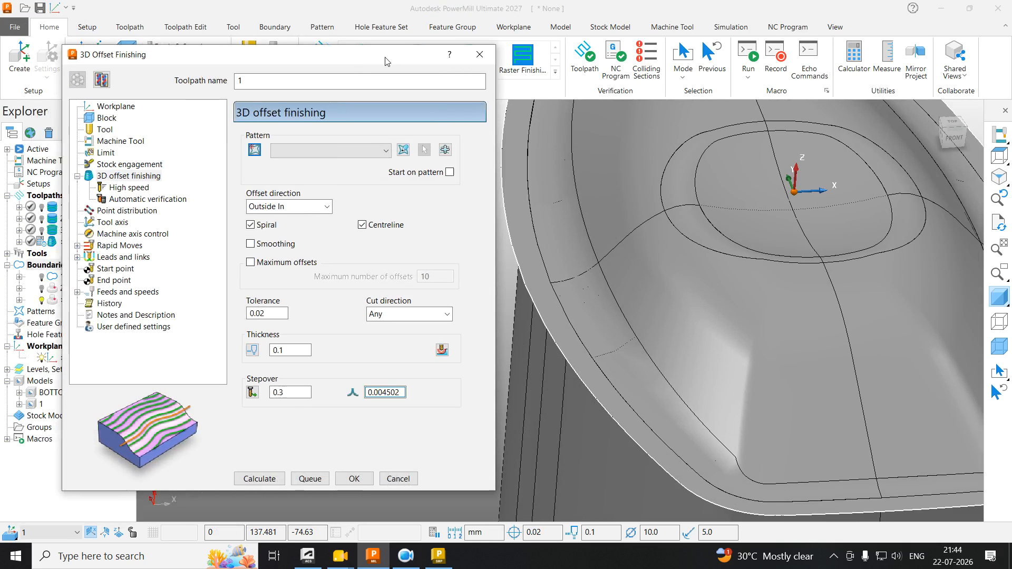
click(107, 118)
click(105, 129)
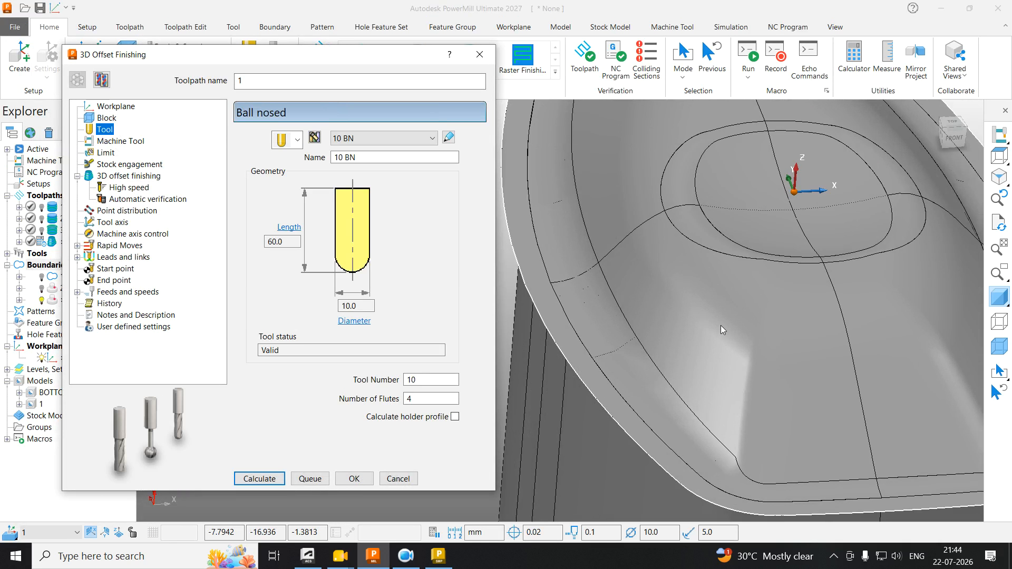
click(998, 347)
scroll(658, 294, down, 5)
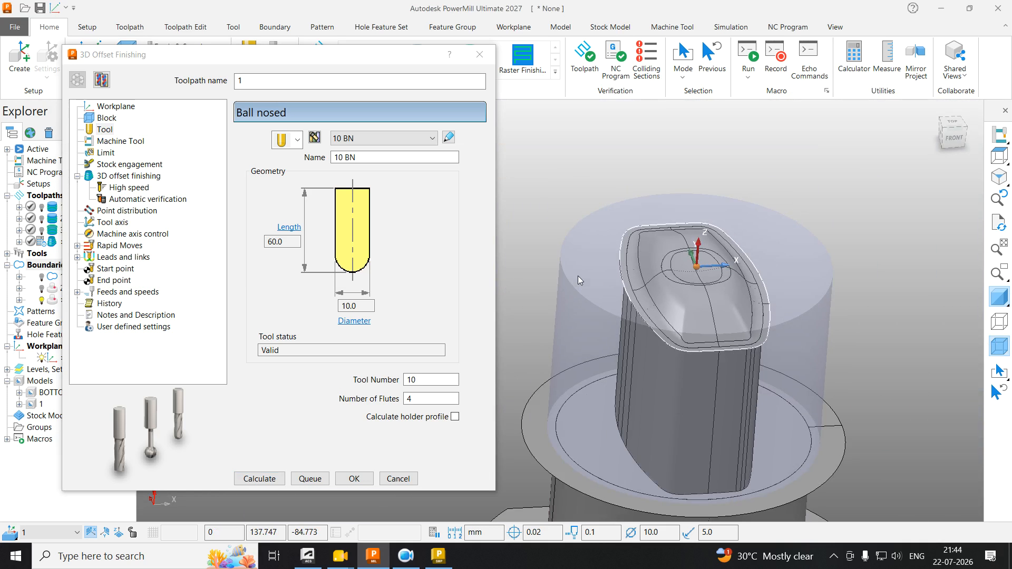
click(106, 117)
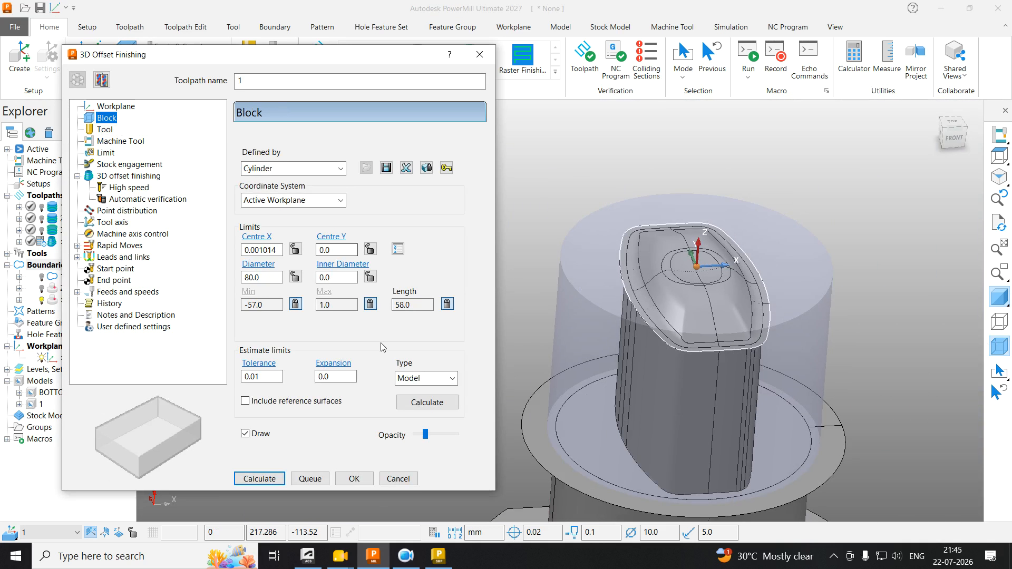
Step: Create a new ball nosed tool for the toolpath with tool number 8 and the name 8 BN
click(105, 129)
click(282, 140)
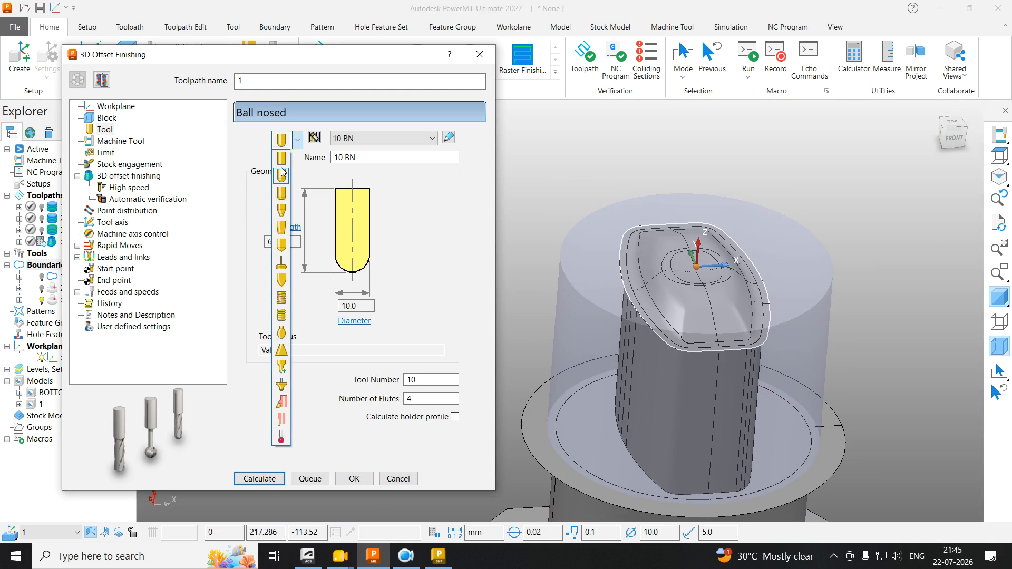
click(281, 177)
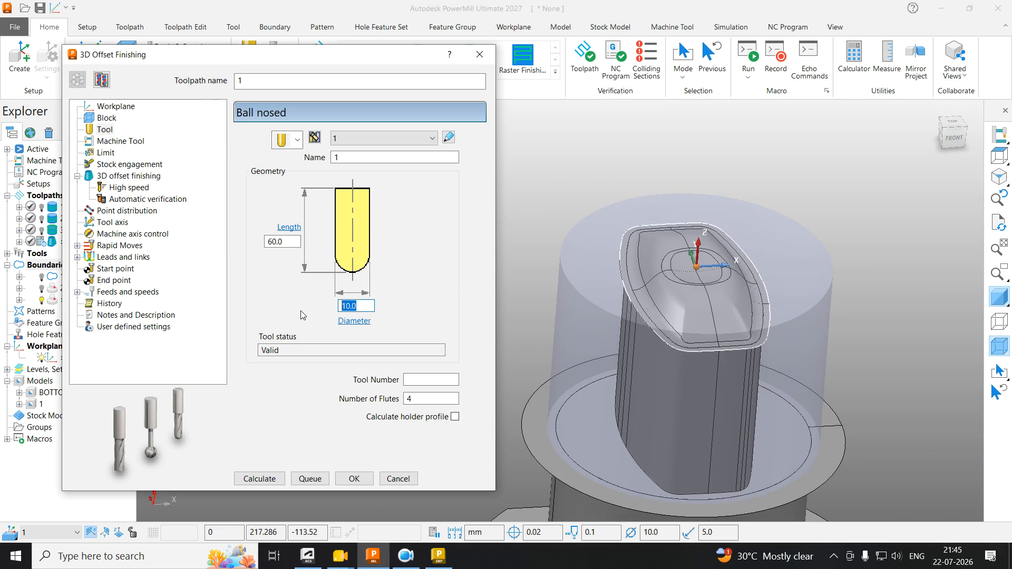
click(421, 380)
text(8)
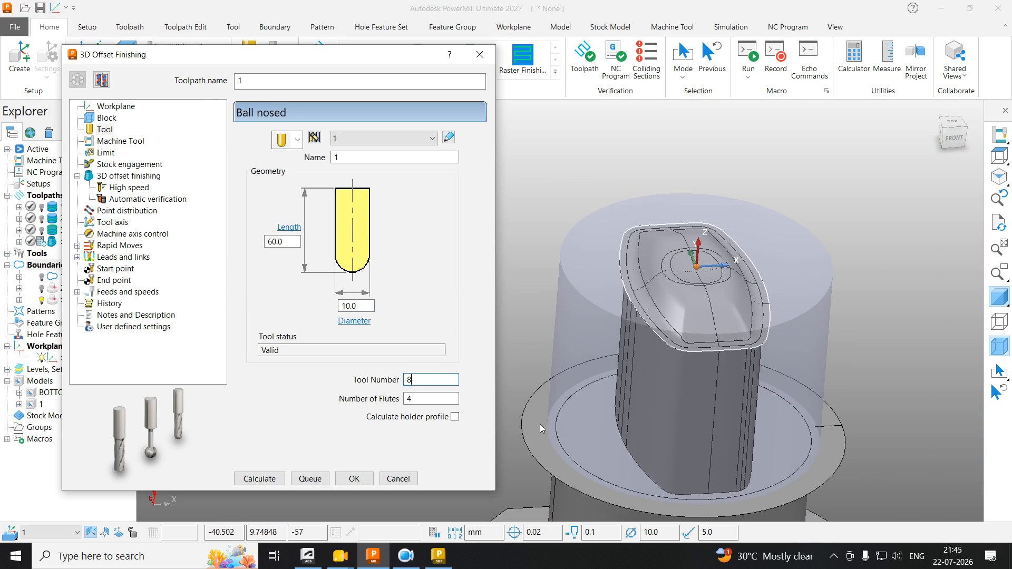
key(Return)
drag(352, 159, 151, 161)
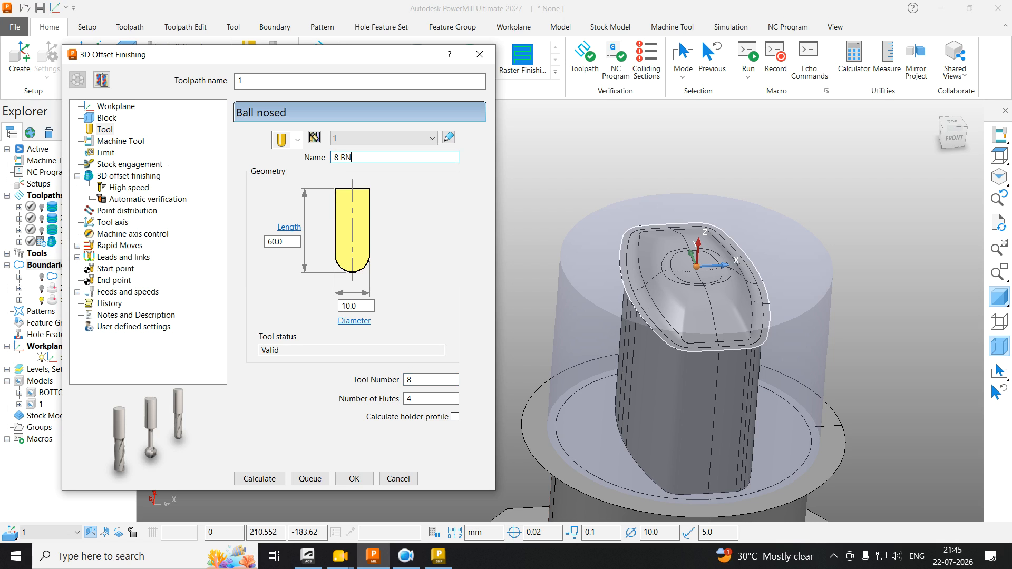
Step: Set the 3D offset finishing toolpath's offset direction to Inside Out
click(112, 143)
key(Down)
key(Down)
key(Down)
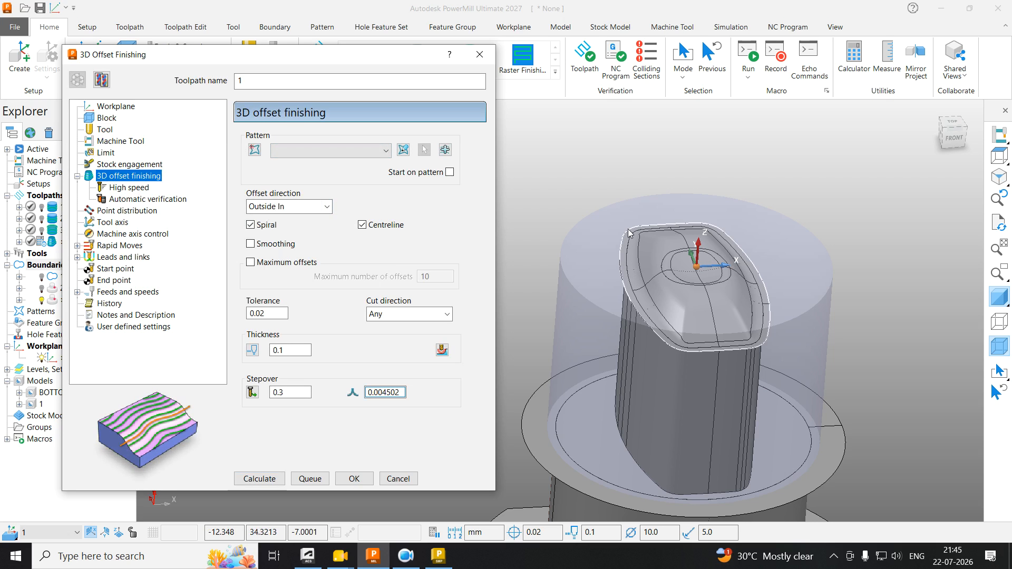
scroll(635, 279, up, 4)
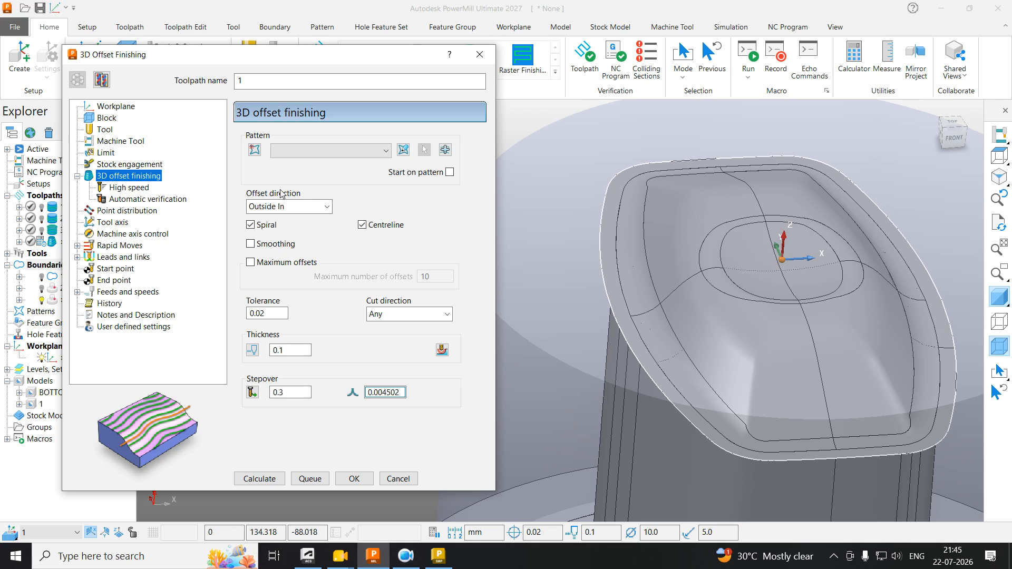
click(272, 205)
click(271, 232)
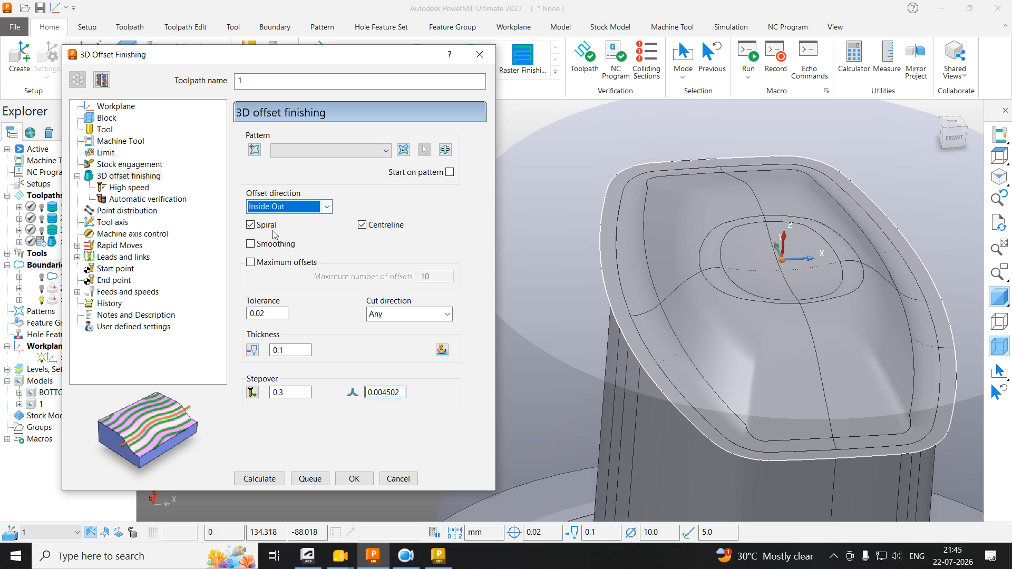
Step: Set the 3D offset finishing tolerance to 0.01 and use separate radial and axial thickness values, with a radial thickness of 0
scroll(590, 239, down, 5)
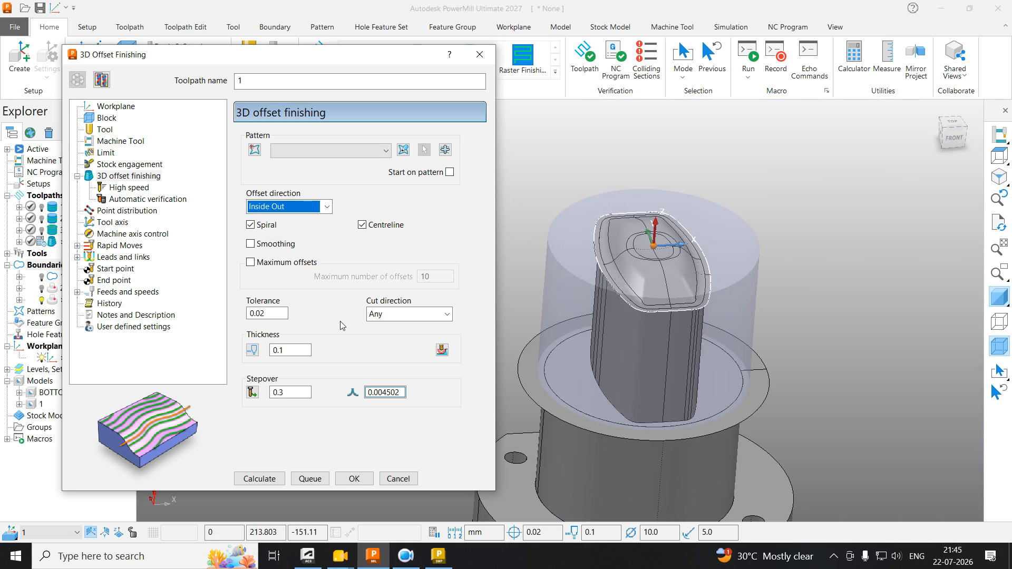
click(254, 350)
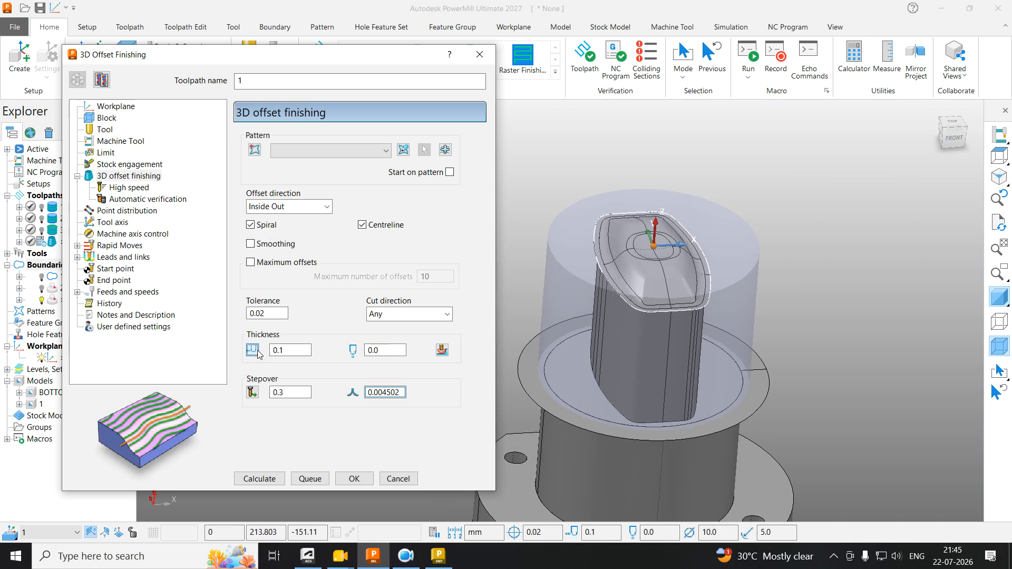
key(BackSpace)
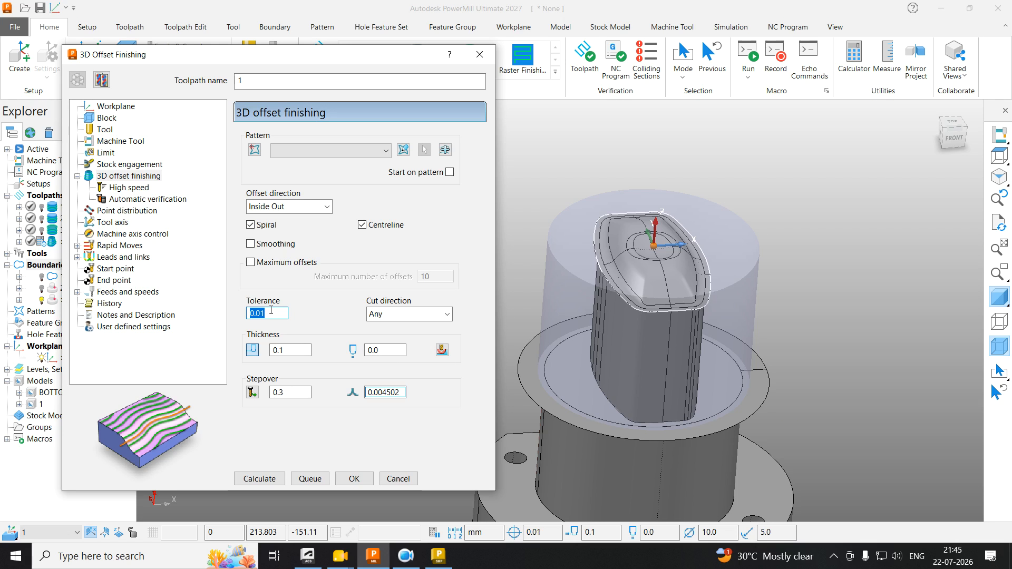
double_click(278, 350)
text(0)
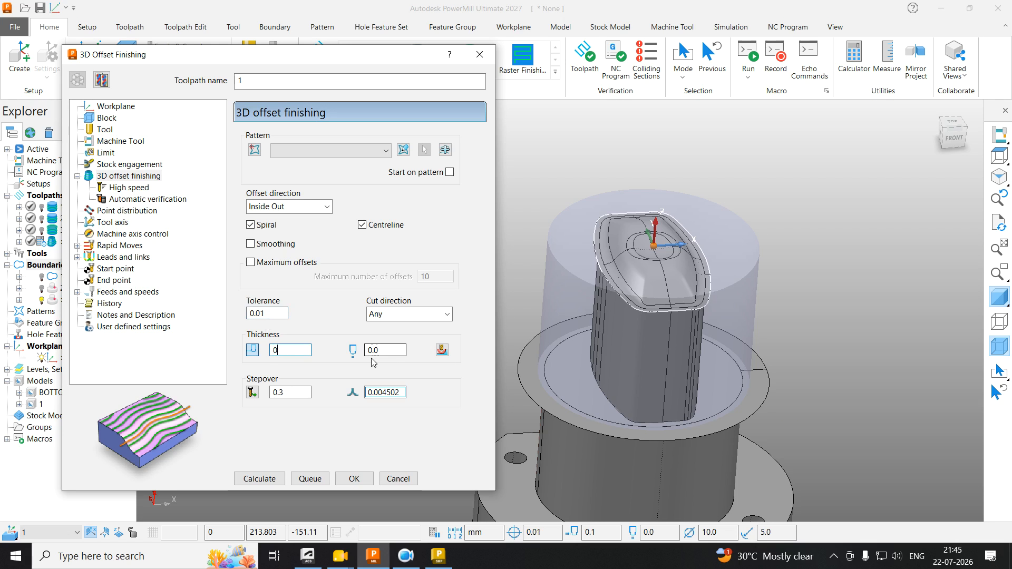
key(Tab)
key(Tab)
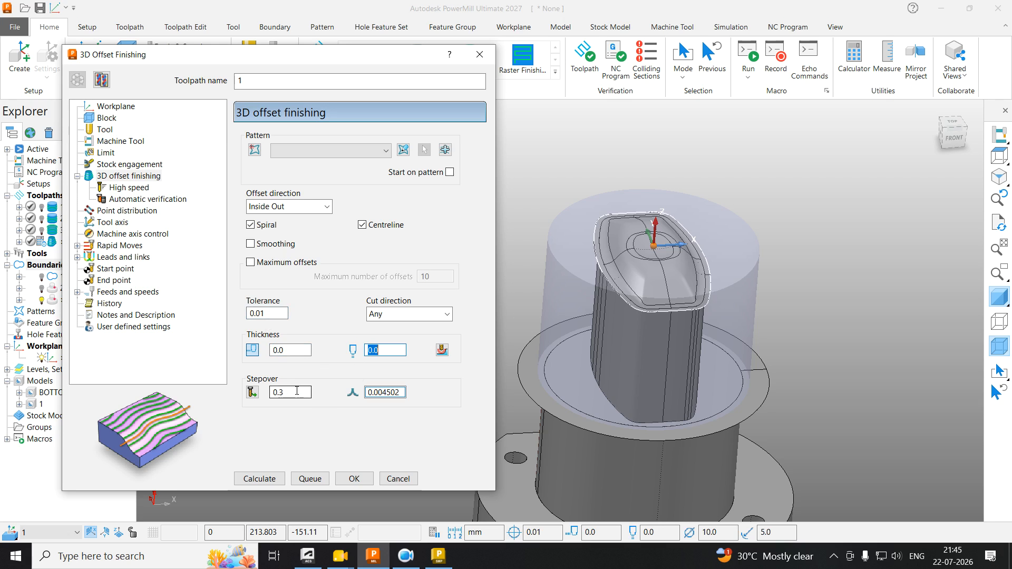
Step: Set the stepover to 0.2, calculate the 3D offset finishing toolpath and close its settings
text(0.2)
key(Return)
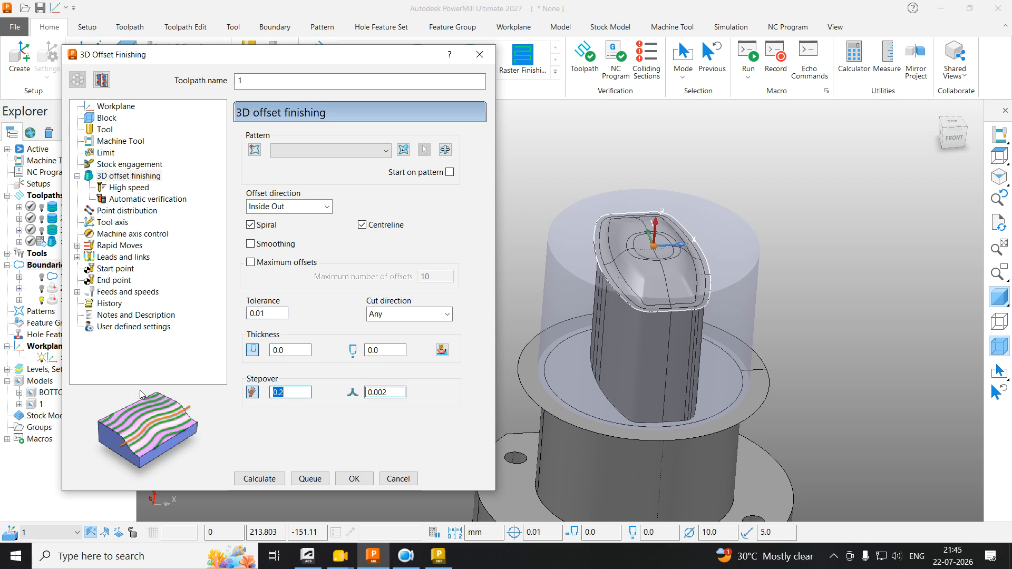
click(246, 479)
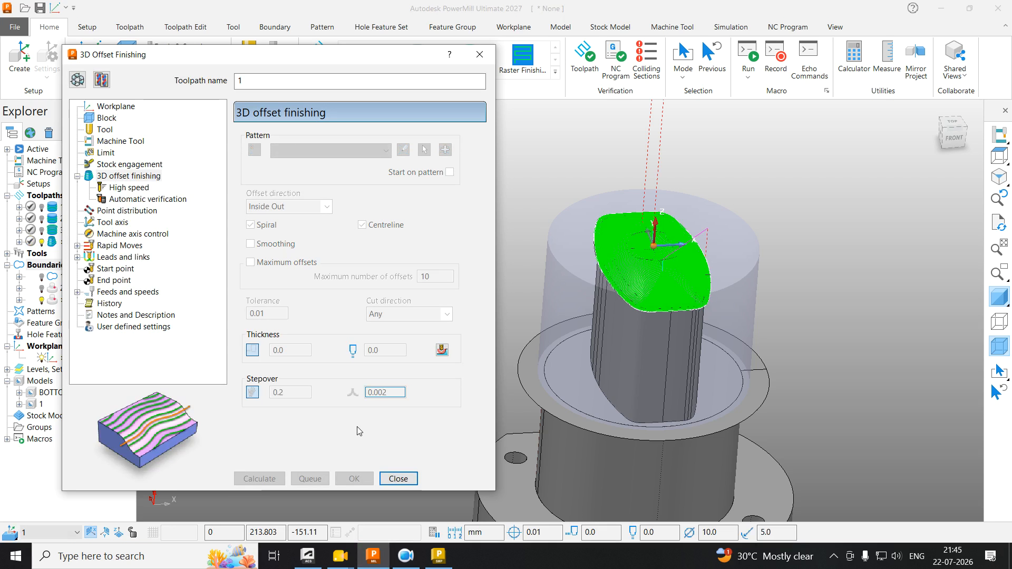
click(398, 478)
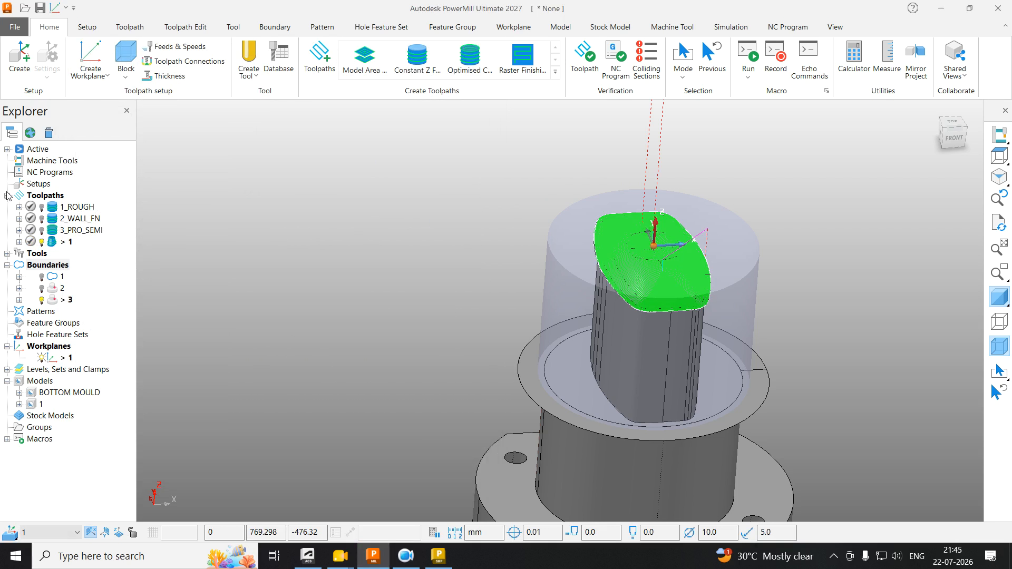
Step: Simulate toolpath 1 from its start and play it, slowing the control speed to 1.5 x feed rate
right_click(69, 246)
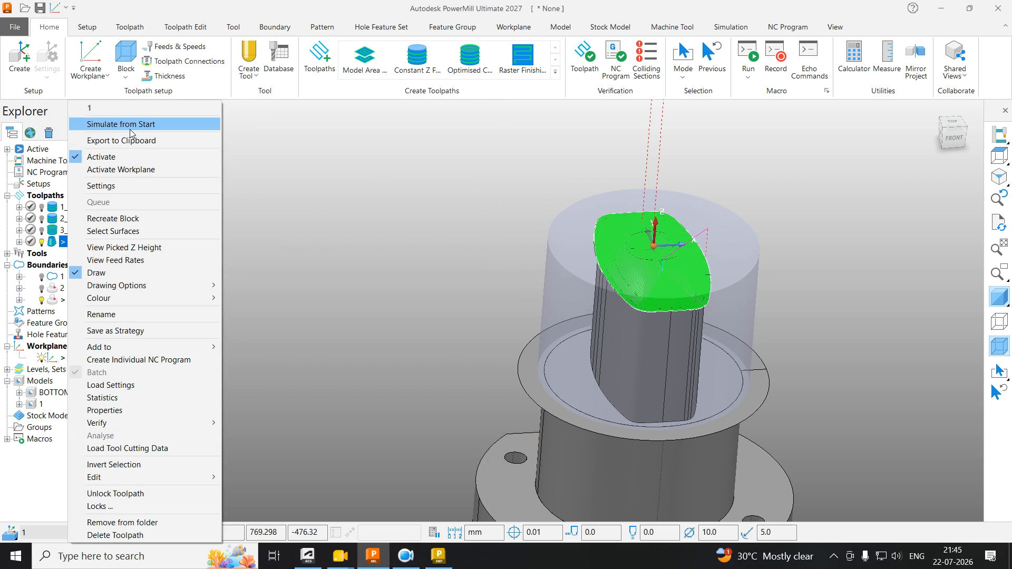
click(121, 124)
click(999, 347)
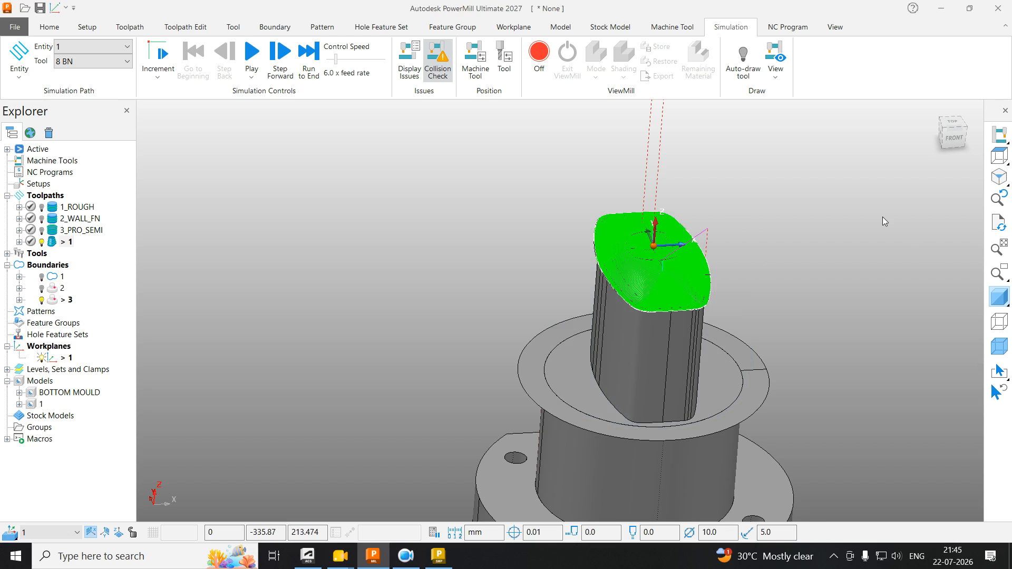
scroll(711, 278, up, 5)
middle_drag(710, 268, 673, 276)
scroll(672, 277, down, 4)
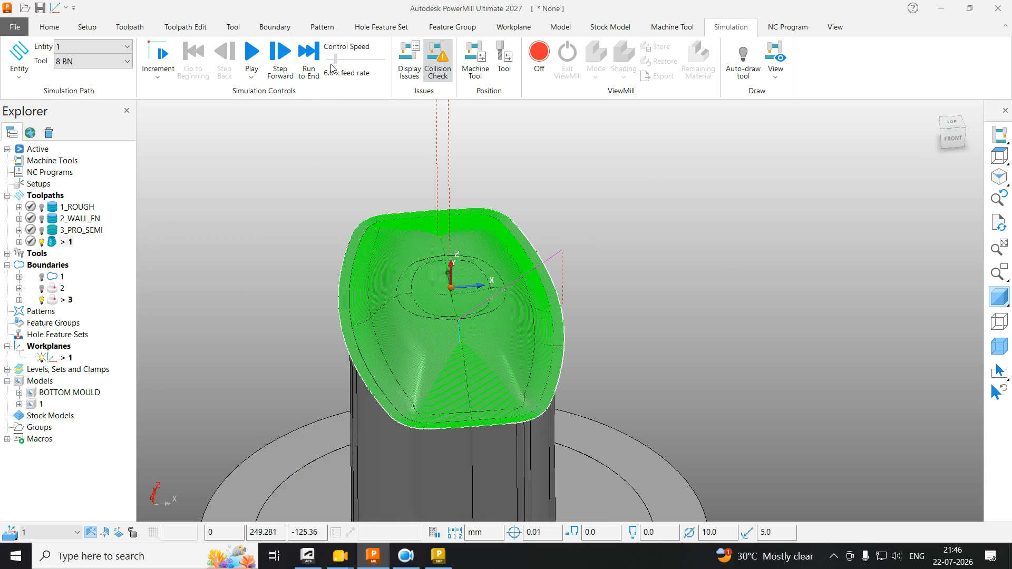
click(252, 53)
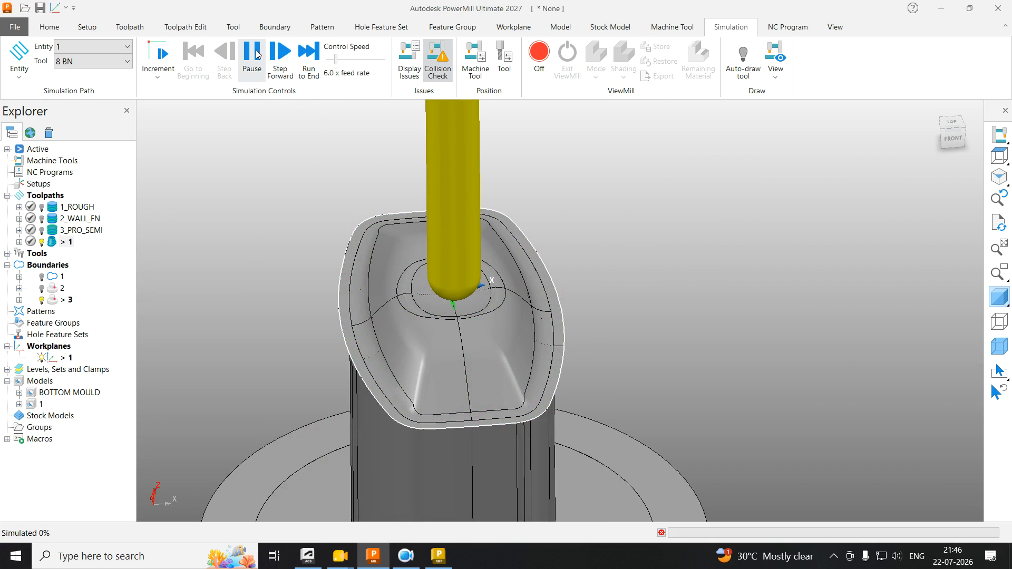
drag(335, 59, 331, 59)
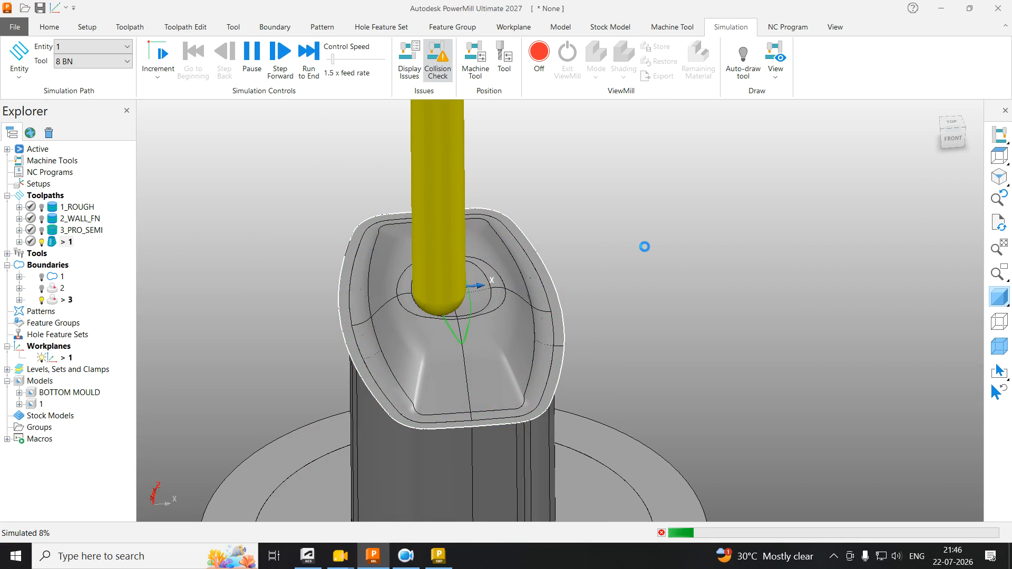
mouse_move(687, 245)
middle_down()
mouse_move(653, 288)
mouse_move(554, 292)
middle_up()
scroll(435, 287, up, 4)
scroll(624, 366, down, 4)
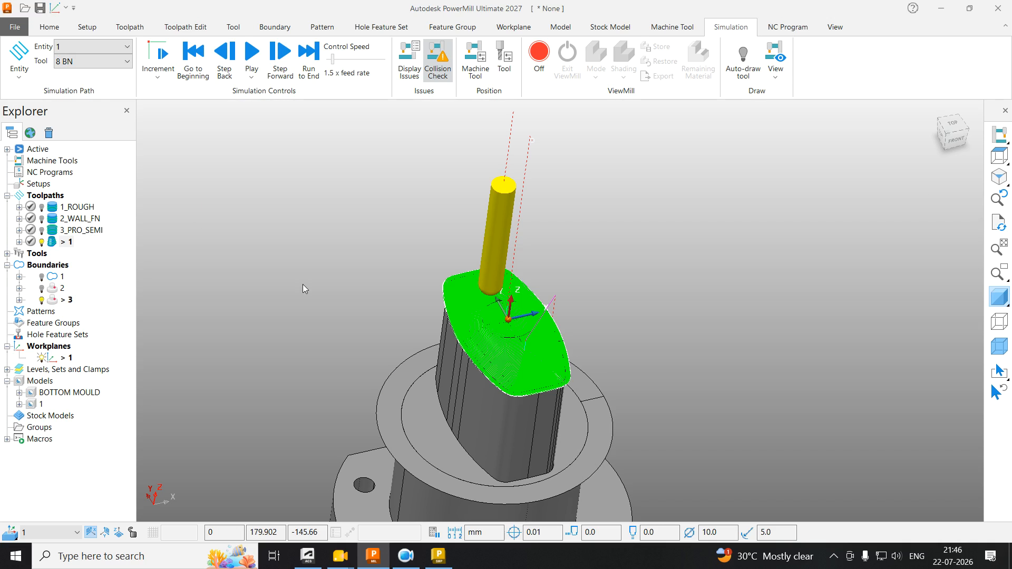
Step: Place the tool for simulation on the outermost pass at the edge of the core's rim
scroll(451, 346, up, 10)
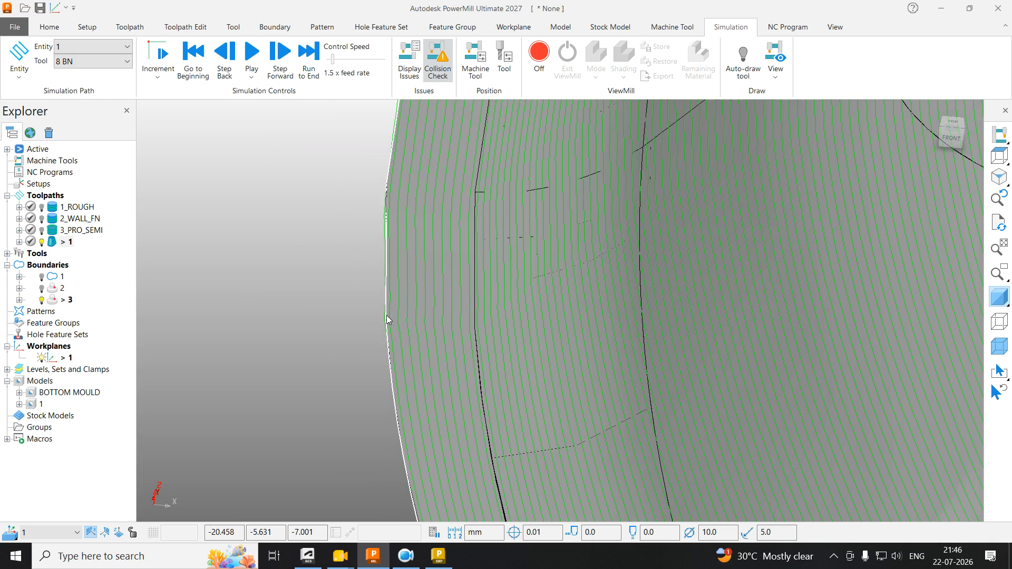
click(387, 316)
right_click(390, 320)
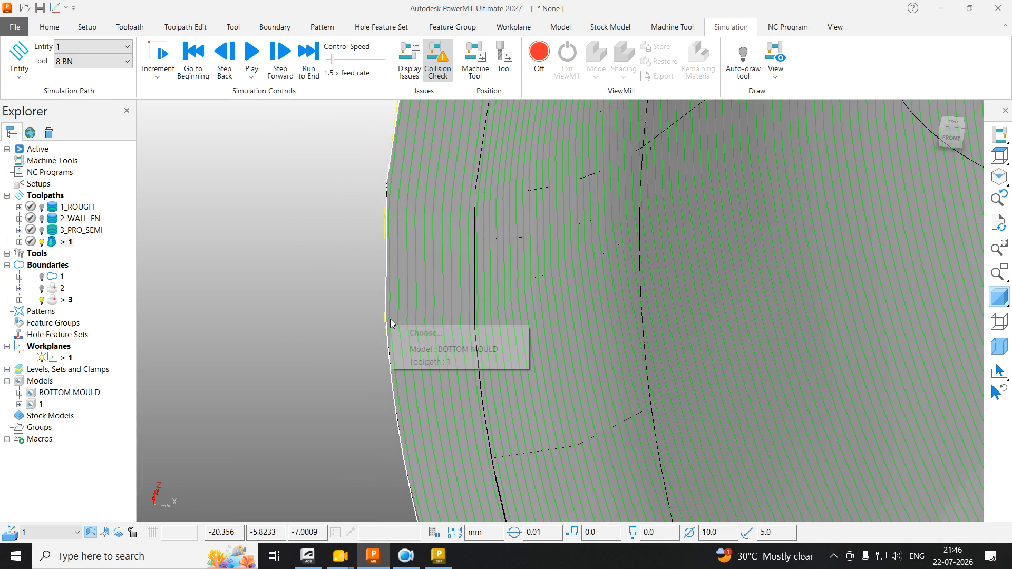
click(439, 362)
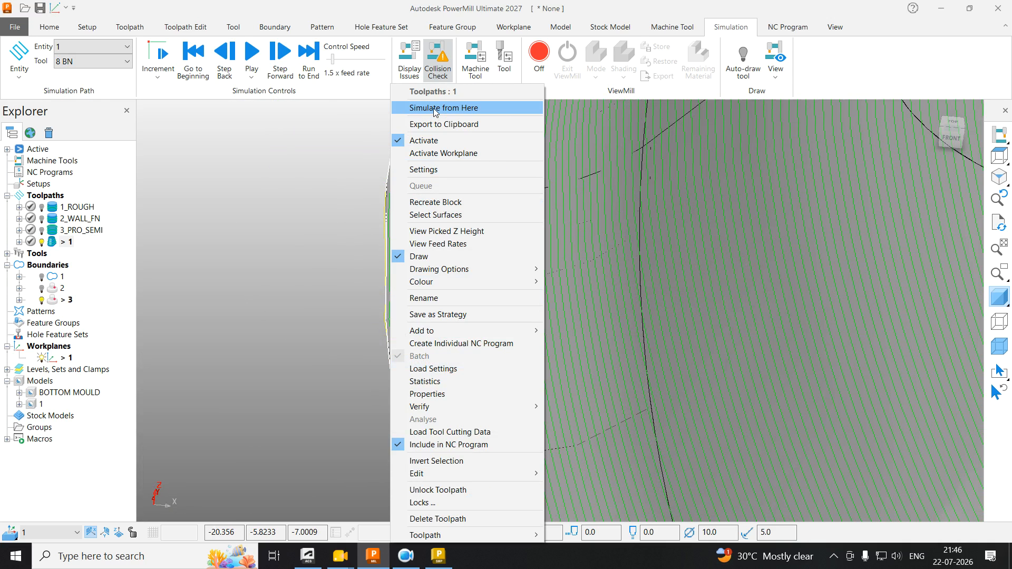
click(432, 108)
Step: Examine from the front and from an angle how the ball nosed tool sits against the rim and fillet
middle_drag(457, 321, 651, 280)
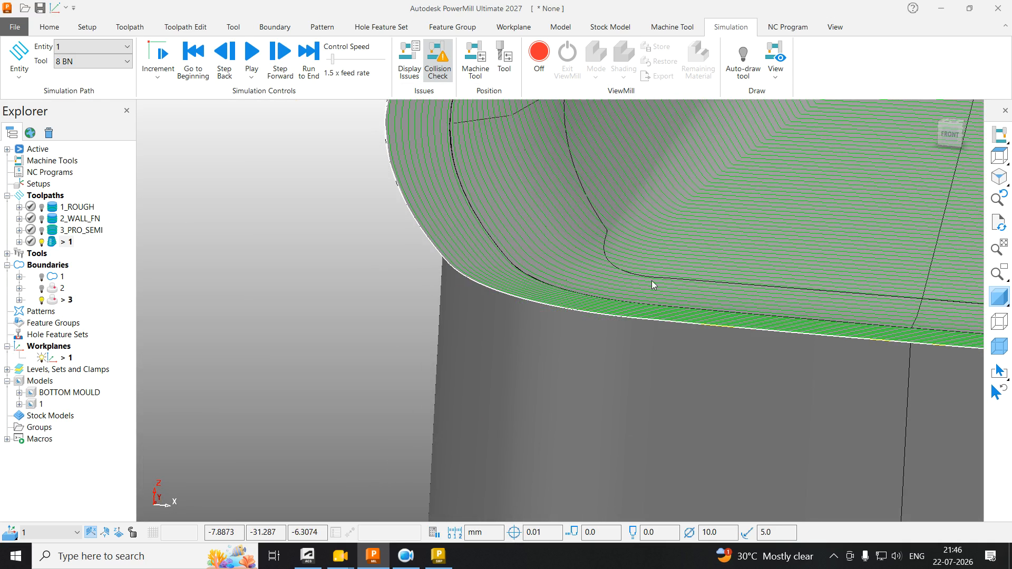
click(950, 137)
scroll(537, 286, up, 8)
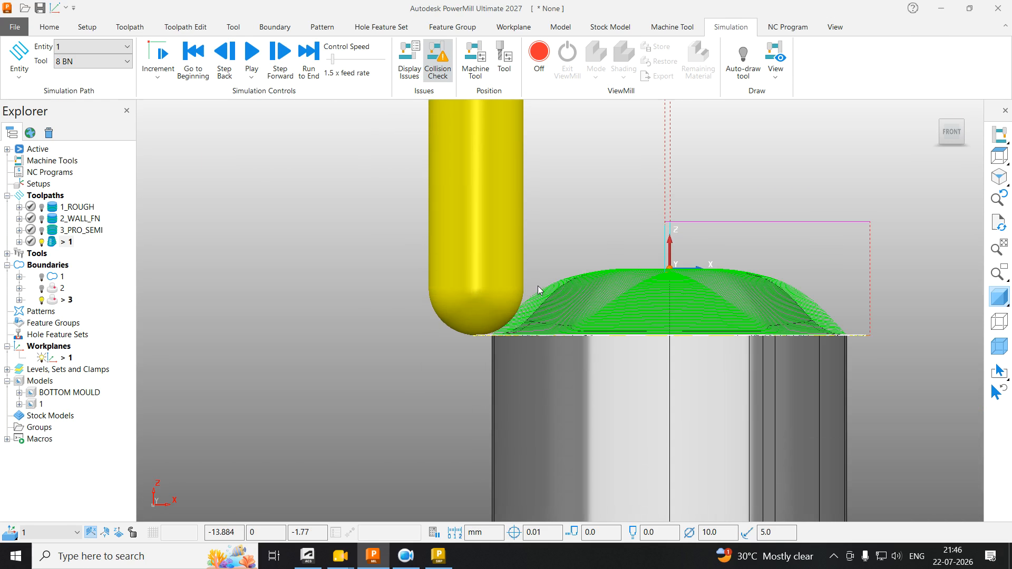
middle_drag(456, 405, 437, 428)
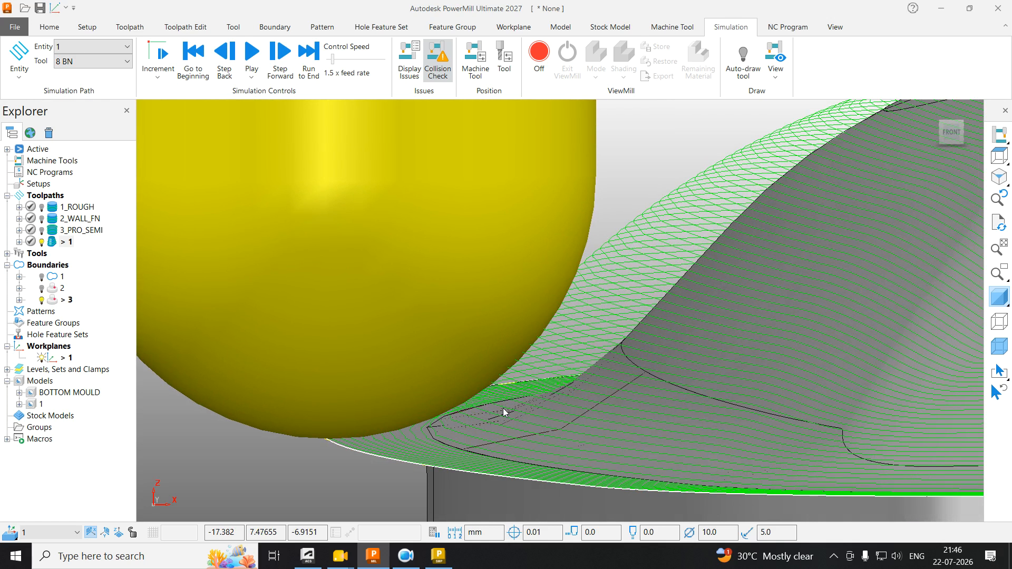
scroll(503, 408, down, 5)
middle_drag(500, 408, 466, 424)
scroll(451, 443, up, 5)
scroll(558, 322, down, 5)
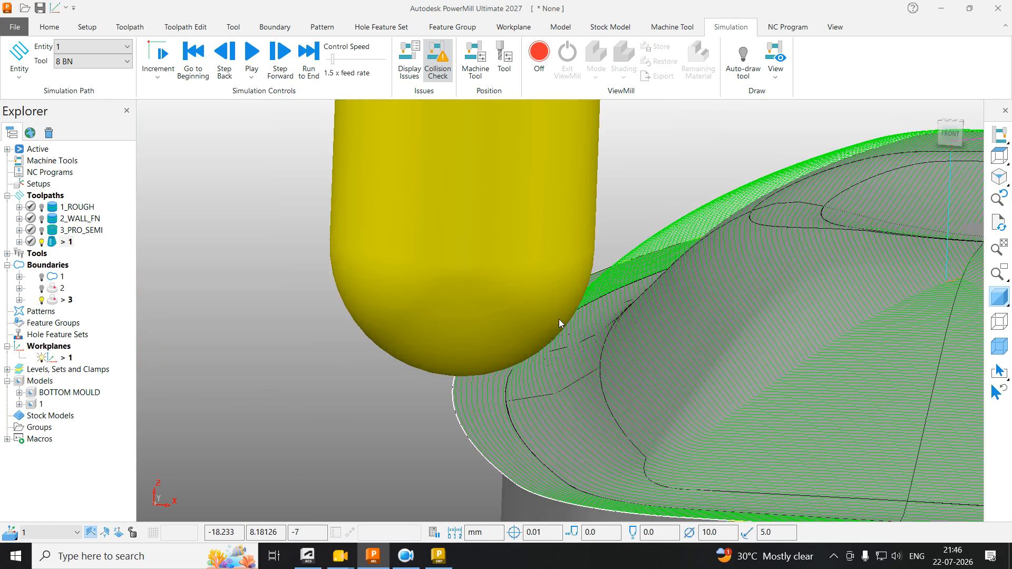
scroll(559, 319, down, 5)
Step: Rename the 3D offset finishing toolpath as 4_FIN
click(68, 243)
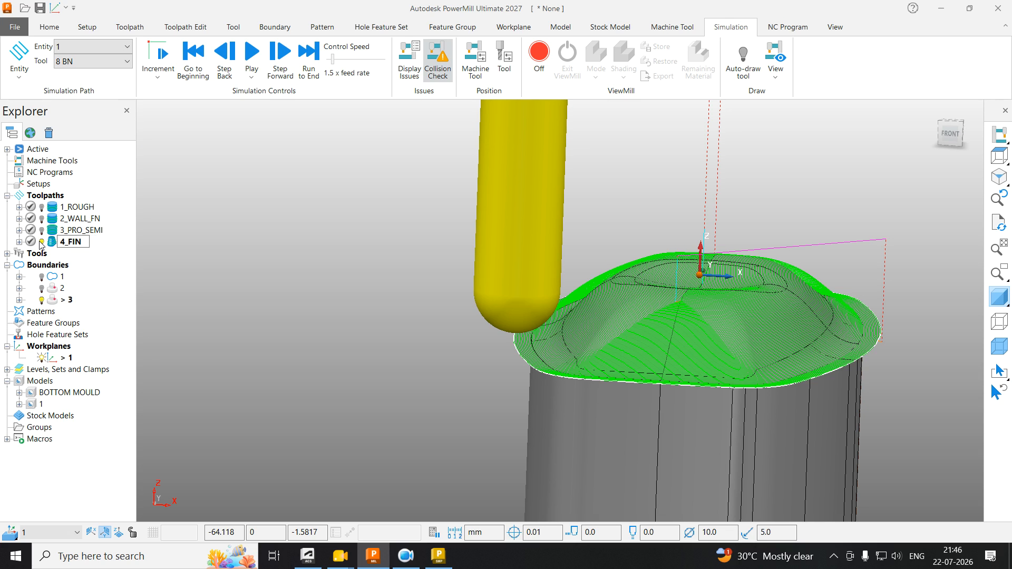
key(Return)
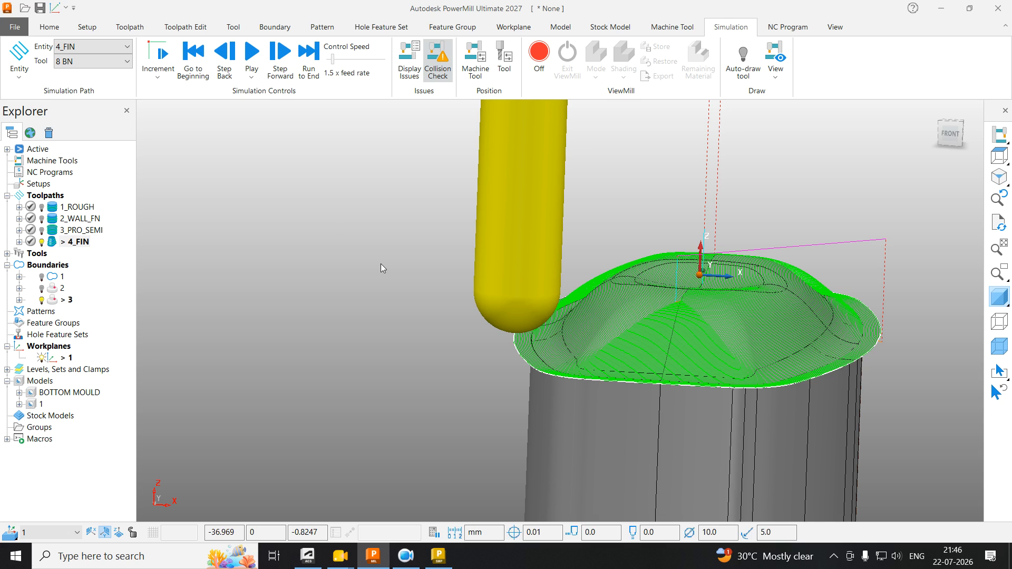
scroll(381, 264, down, 5)
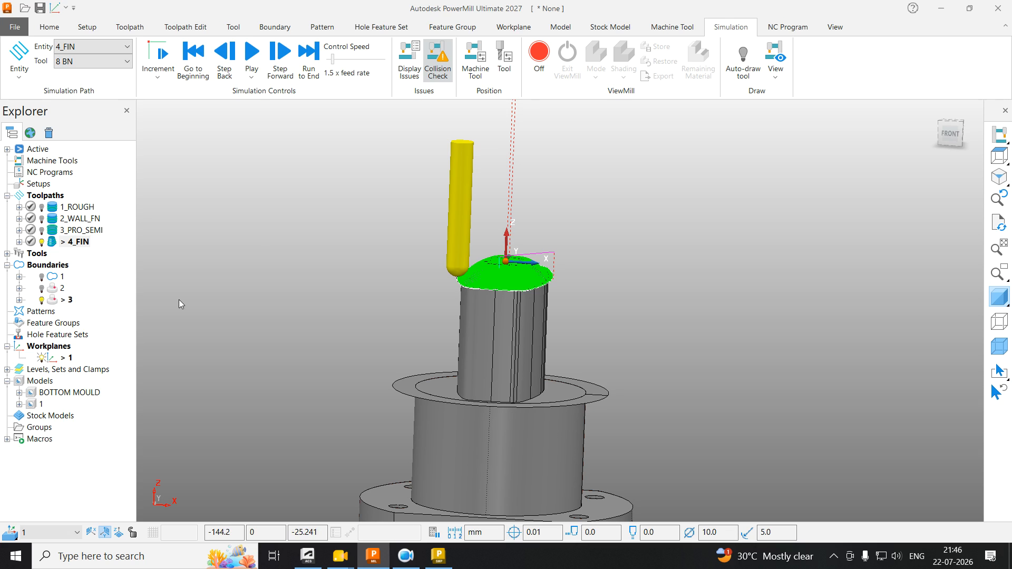
Step: Deactivate the 4_FIN toolpath and its ball nosed tool
double_click(74, 242)
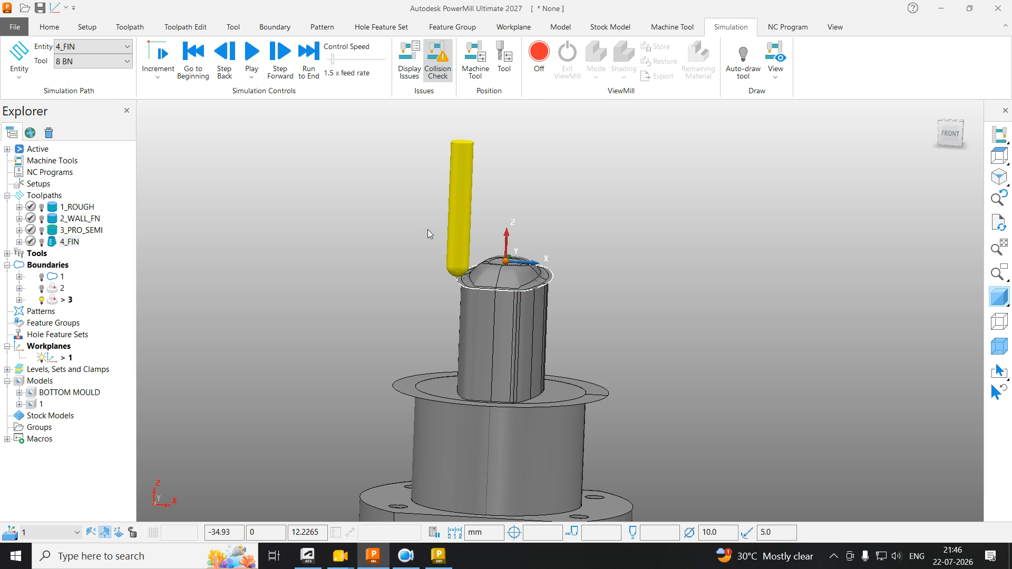
right_click(466, 188)
click(517, 235)
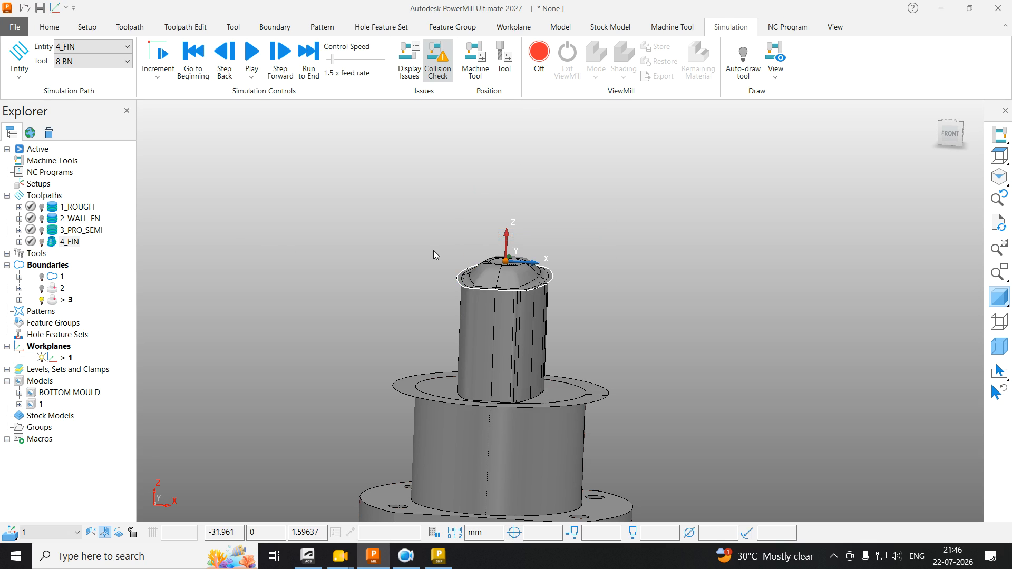
Step: Delete model 1 and the flat rim surface around the core's top in the BOTTOM MOULD model
right_click(40, 402)
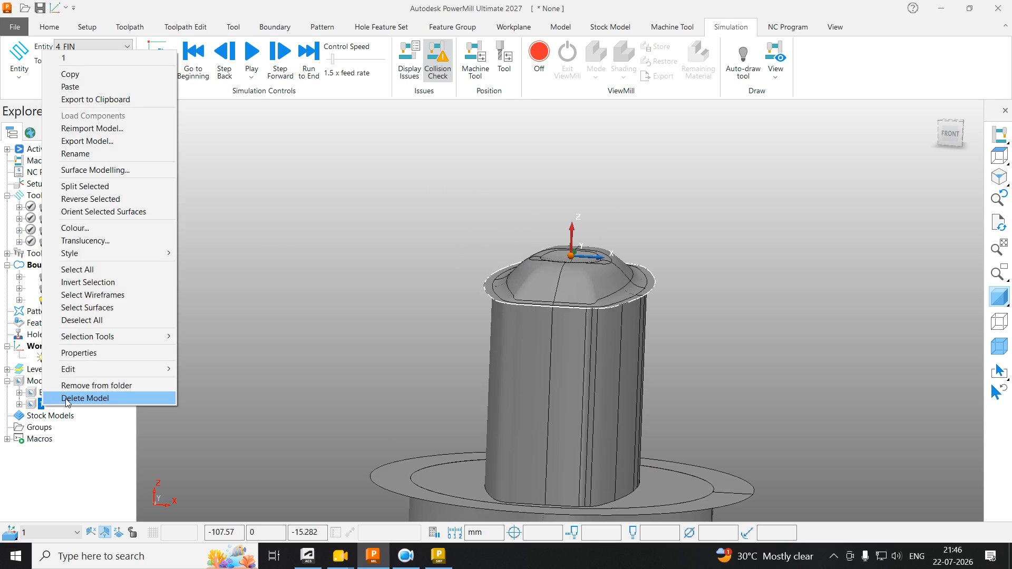
click(66, 398)
scroll(447, 247, up, 3)
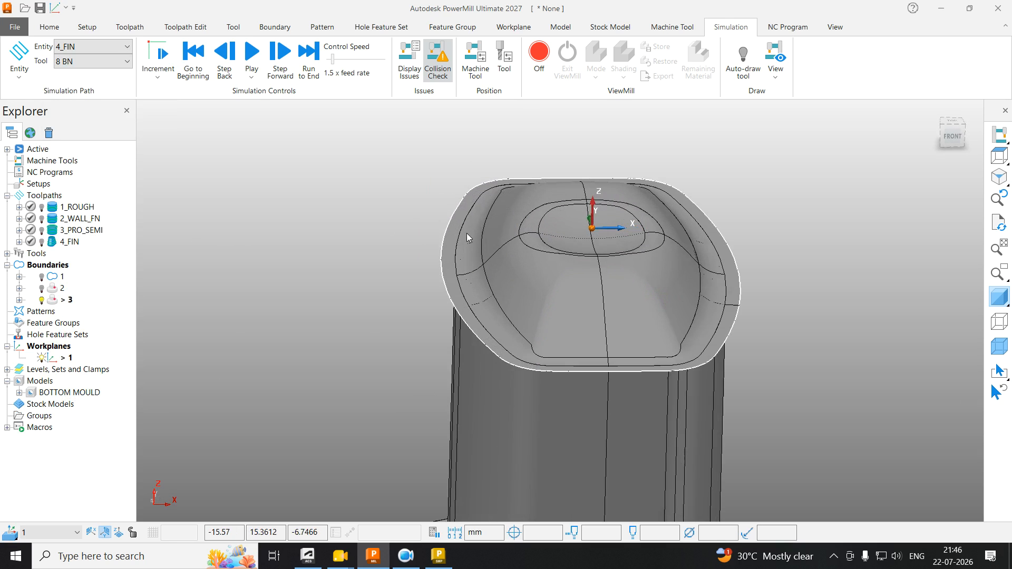
right_click(448, 252)
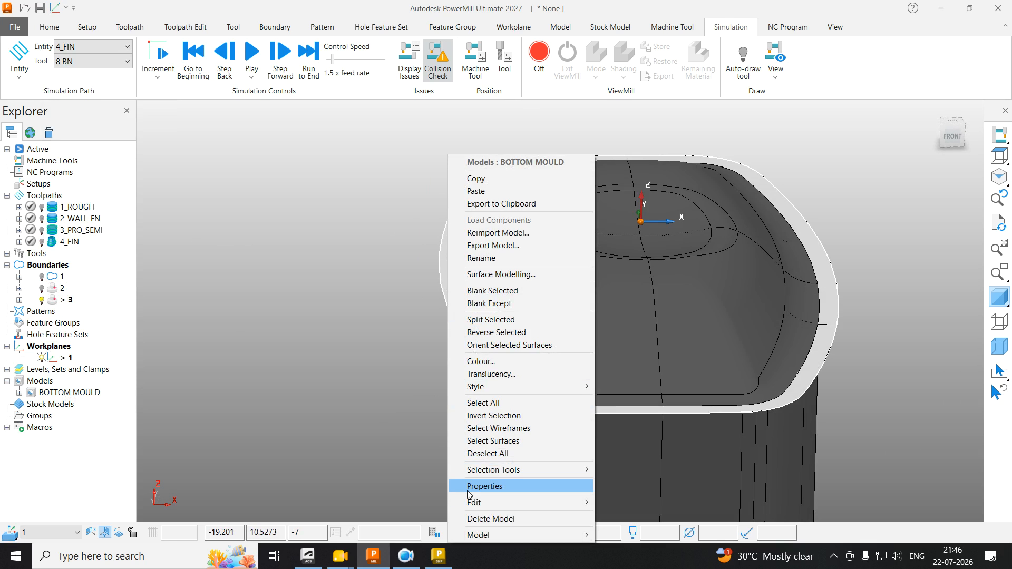
mouse_move(585, 502)
click(662, 544)
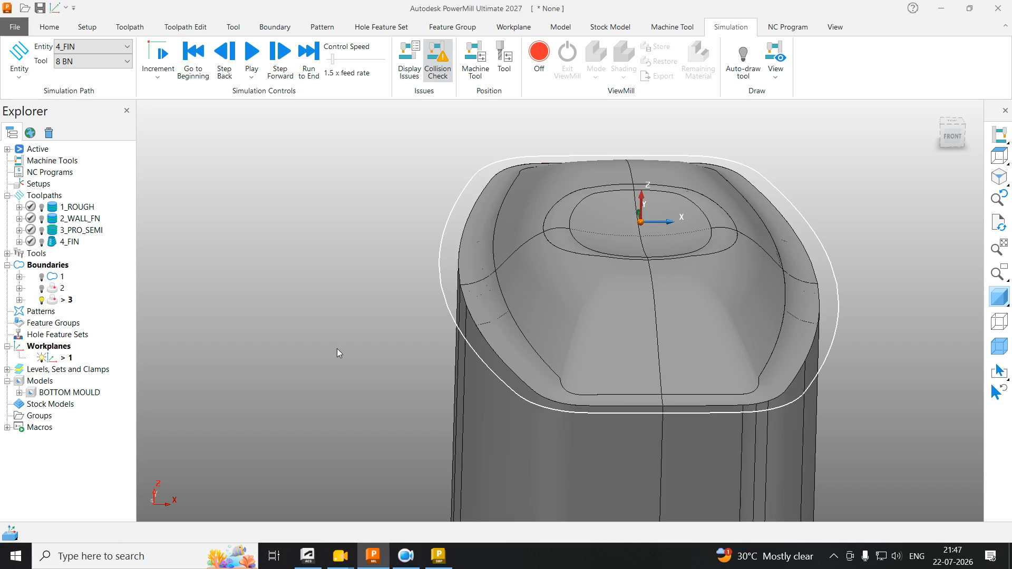
Step: Select the four fillet surfaces around the core's domed top and copy them
scroll(543, 286, down, 3)
scroll(516, 306, up, 3)
click(504, 325)
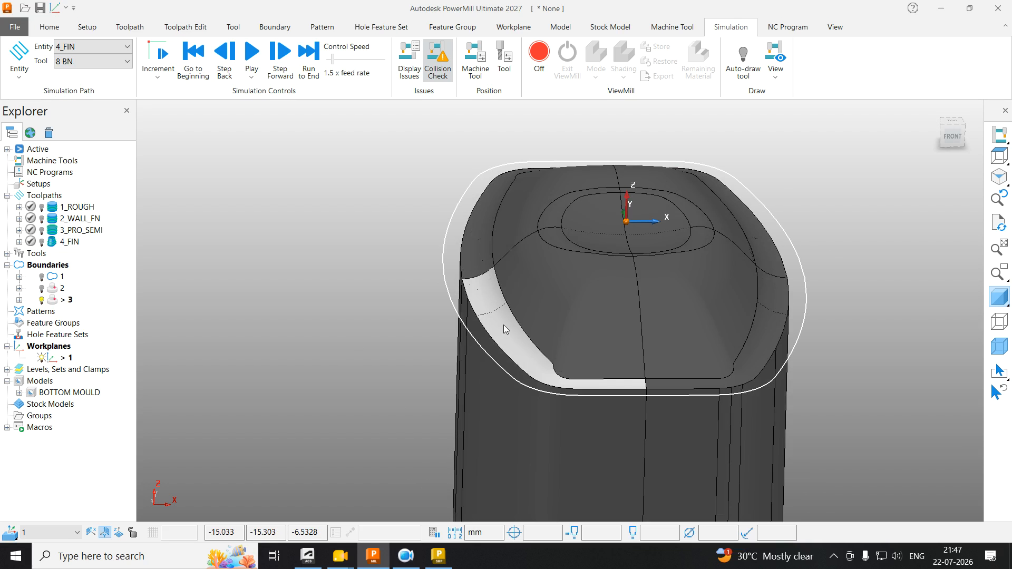
shift+click(475, 253)
shift+click(744, 367)
shift+click(767, 254)
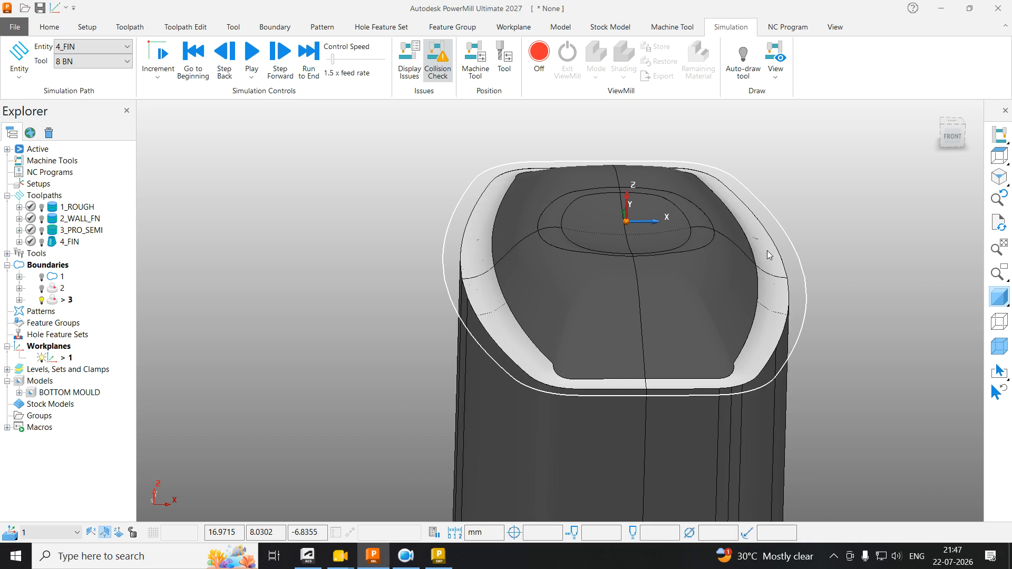
middle_drag(768, 252, 726, 285)
right_click(815, 236)
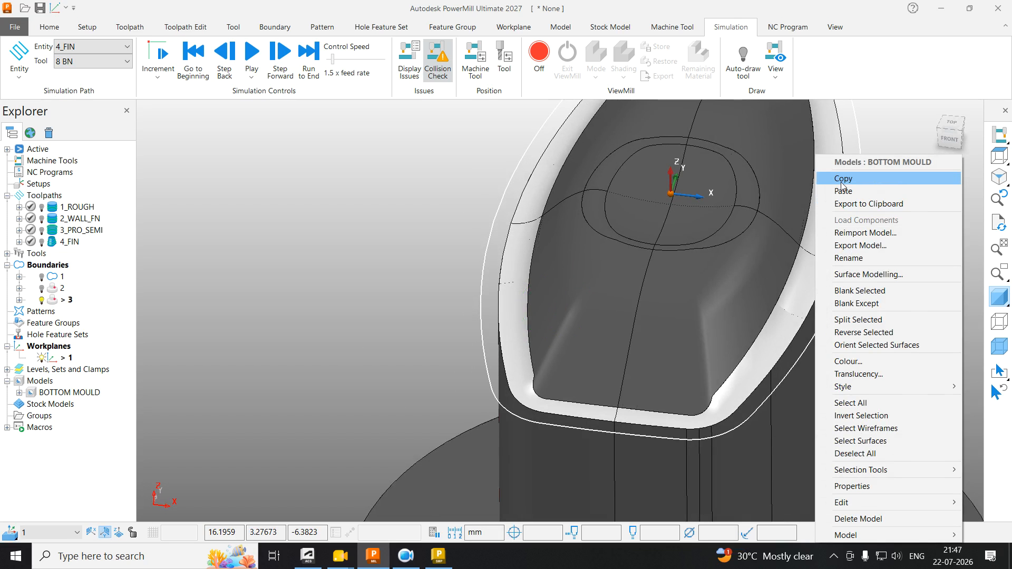
click(840, 182)
click(454, 437)
Step: Switch to PowerMill Modeling and delete all the existing rim and fillet geometry from NEW_MODEL_1
click(438, 566)
scroll(532, 301, down, 5)
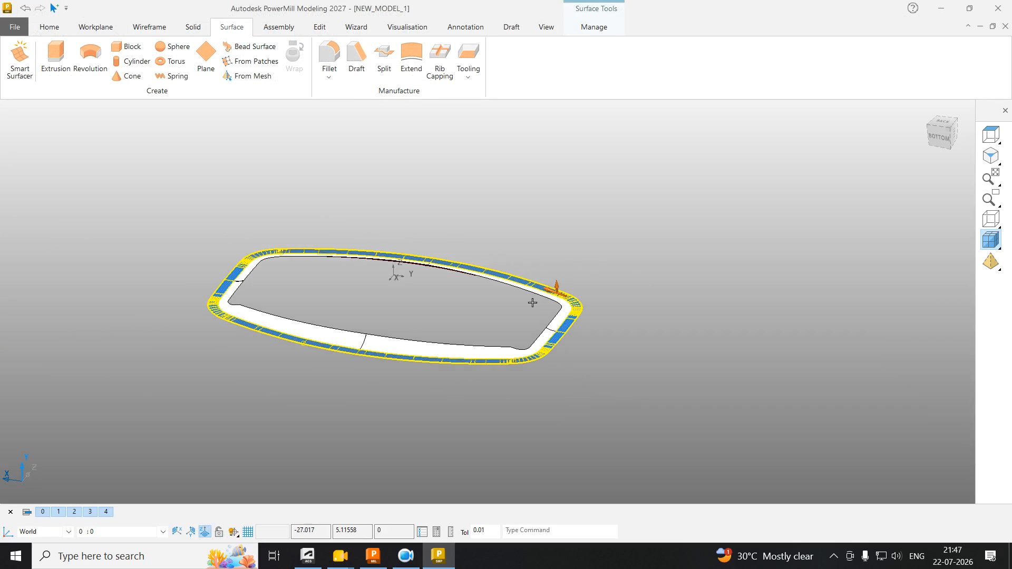
drag(695, 191, 154, 407)
key(Delete)
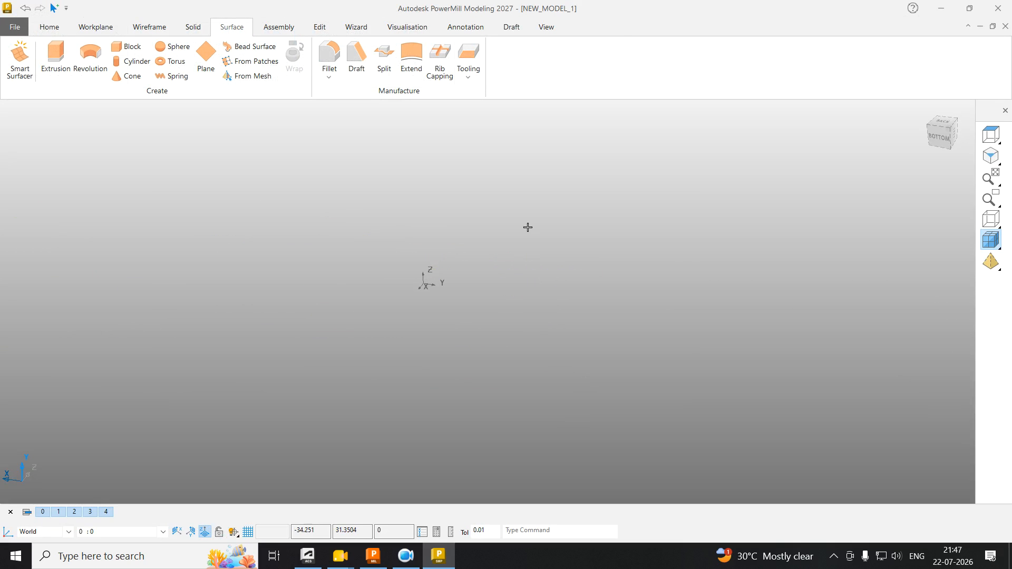
Step: Paste the copied fillet surfaces into the empty NEW_MODEL_1 and leave them unselected
right_click(525, 222)
click(552, 357)
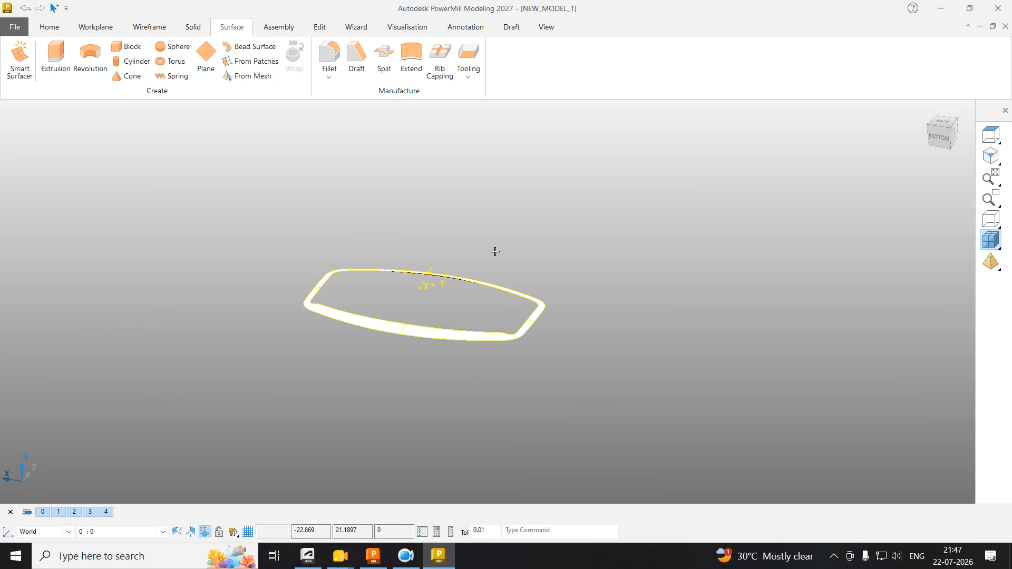
click(415, 332)
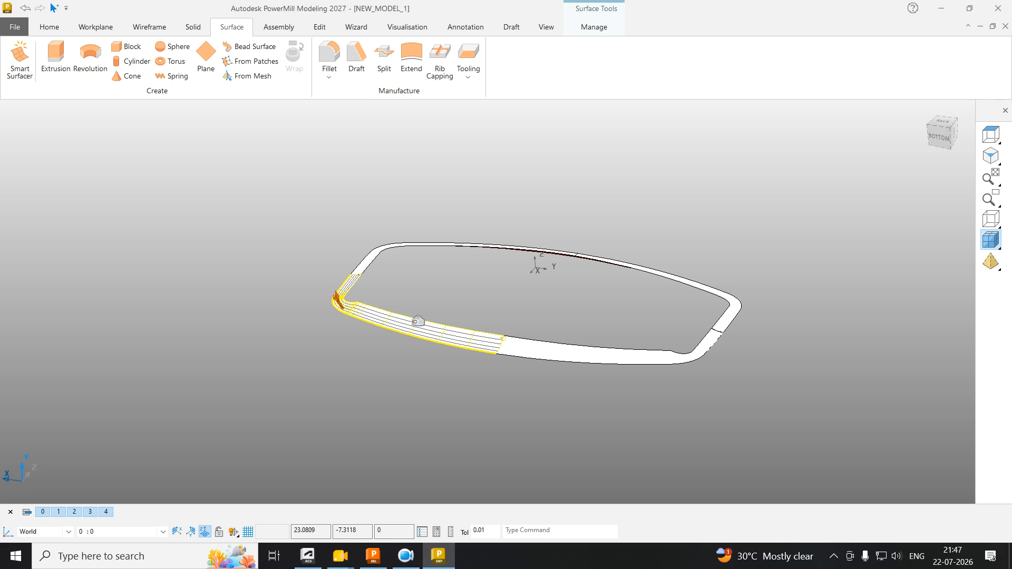
click(214, 311)
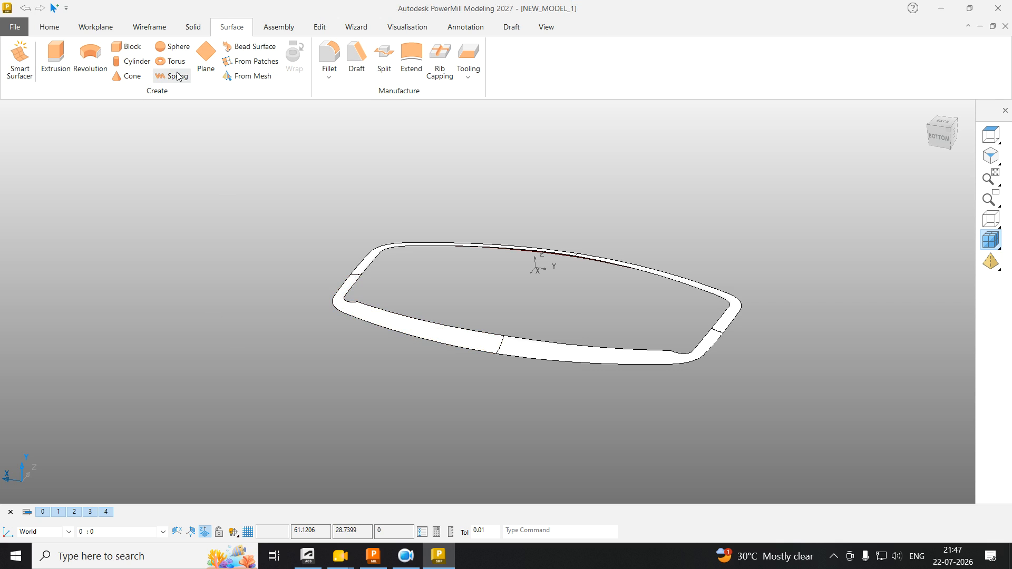
Step: Create a closed composite curve around the entire outer edge of the pasted fillet surfaces
click(150, 27)
click(167, 59)
scroll(388, 344, up, 3)
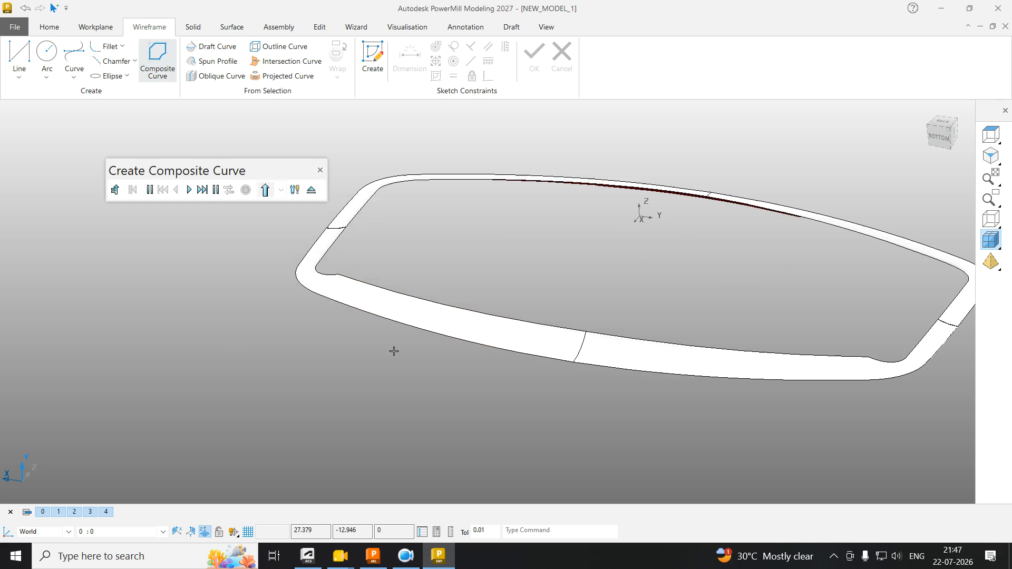
click(402, 324)
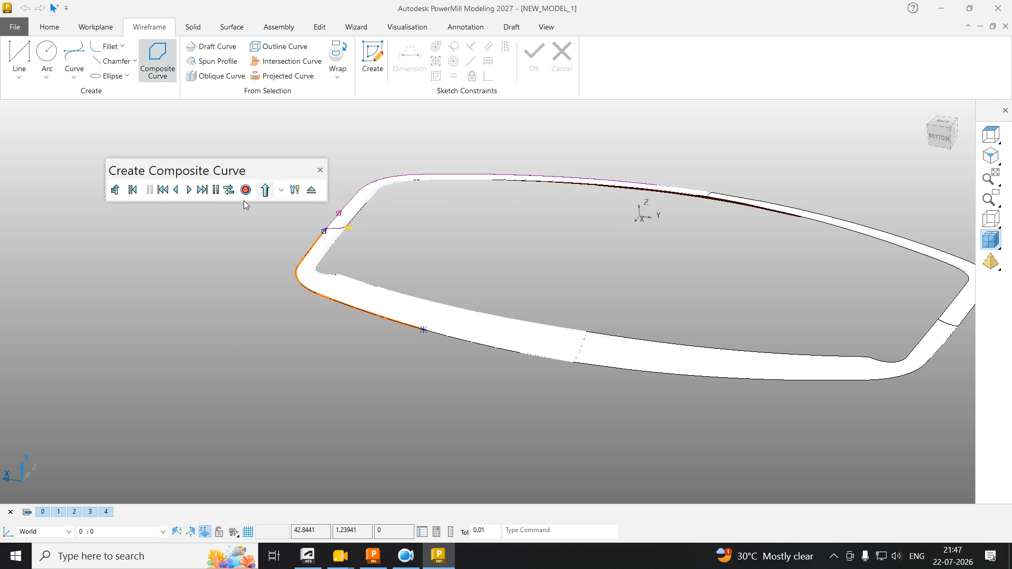
click(202, 190)
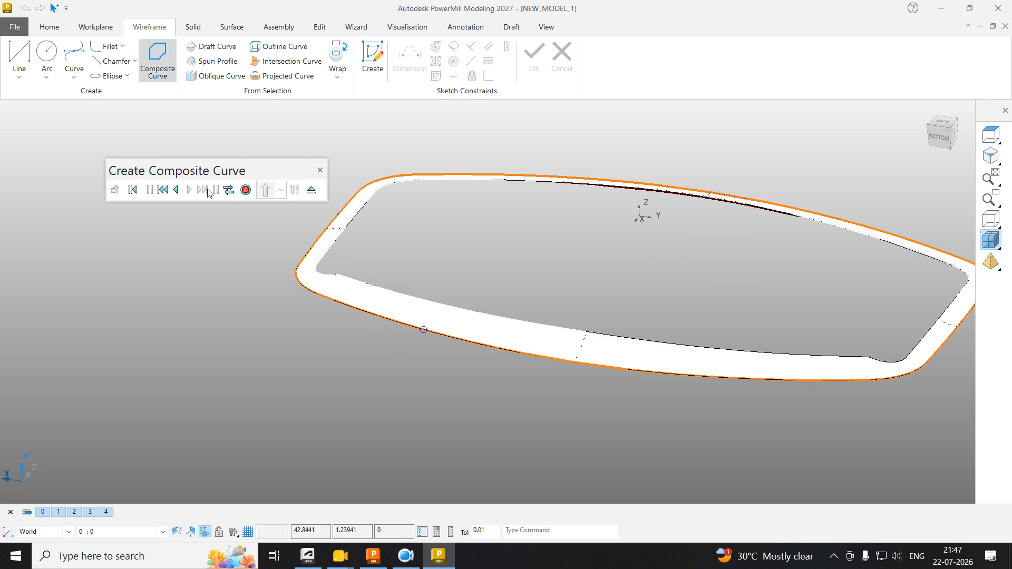
click(246, 190)
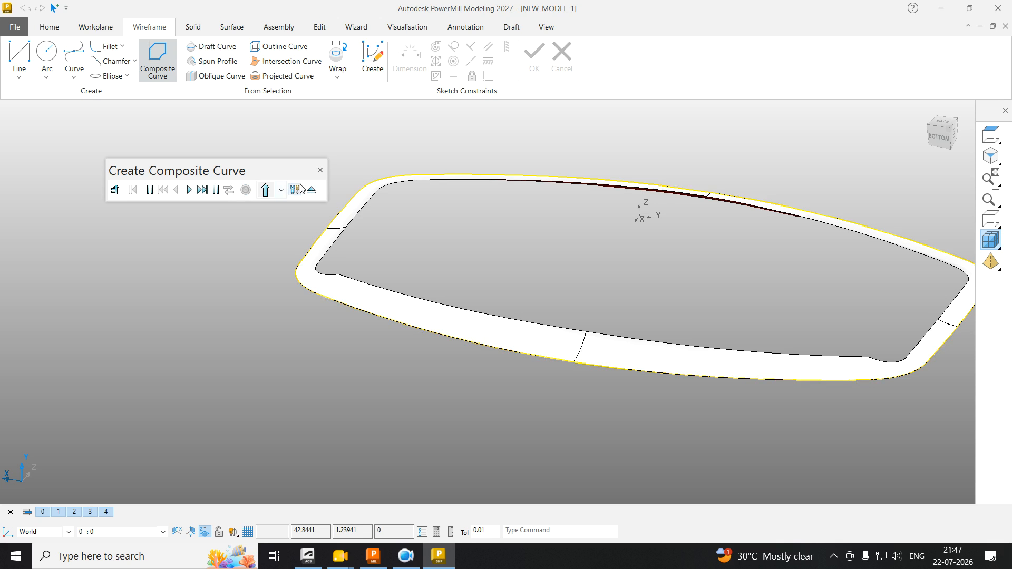
key(Escape)
scroll(459, 258, down, 4)
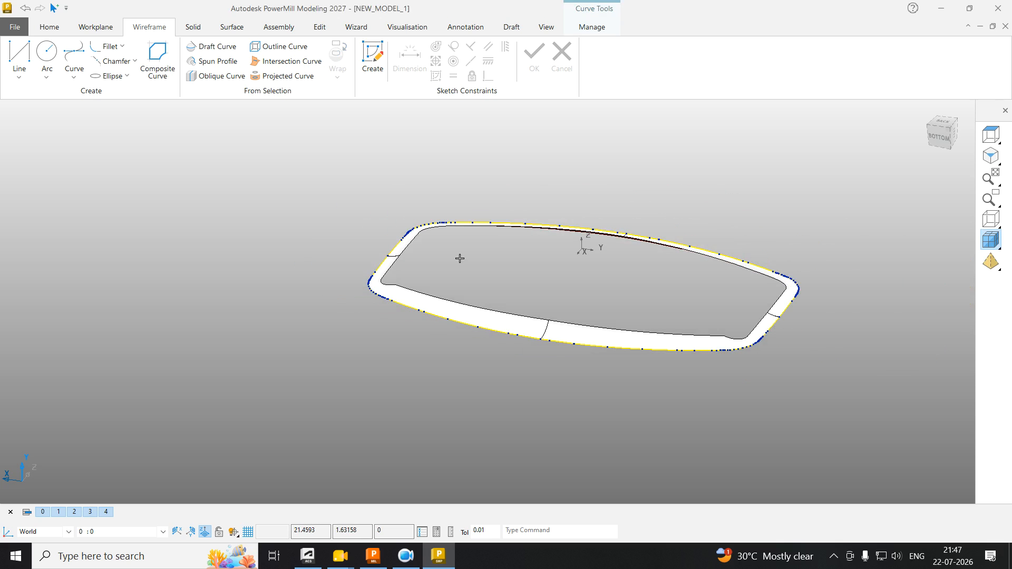
click(827, 222)
scroll(659, 339, up, 6)
scroll(398, 387, down, 3)
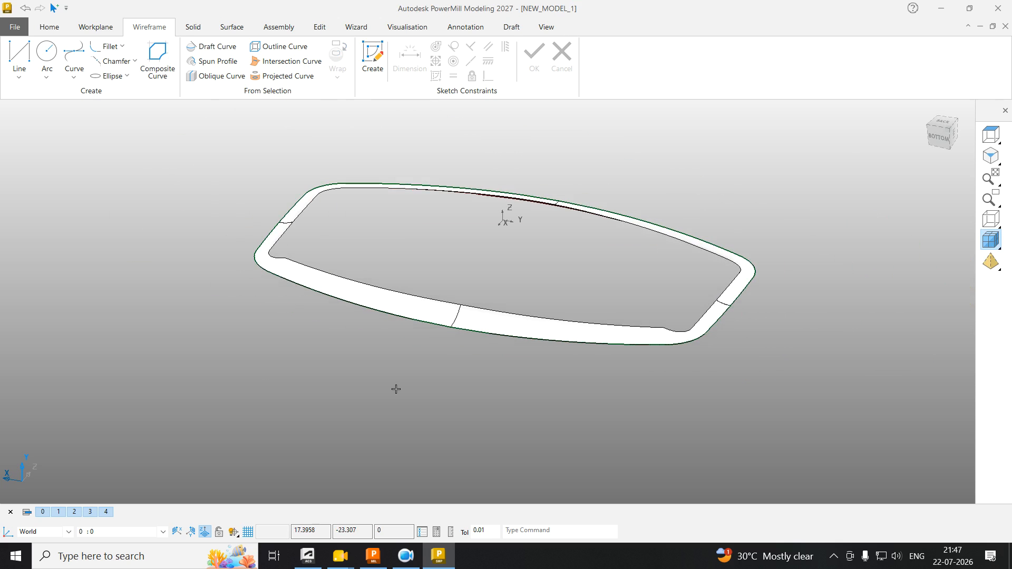
Step: Select the outer composite curve and preview a surface extension from it along surface internals with a distance of 2
scroll(463, 293, up, 2)
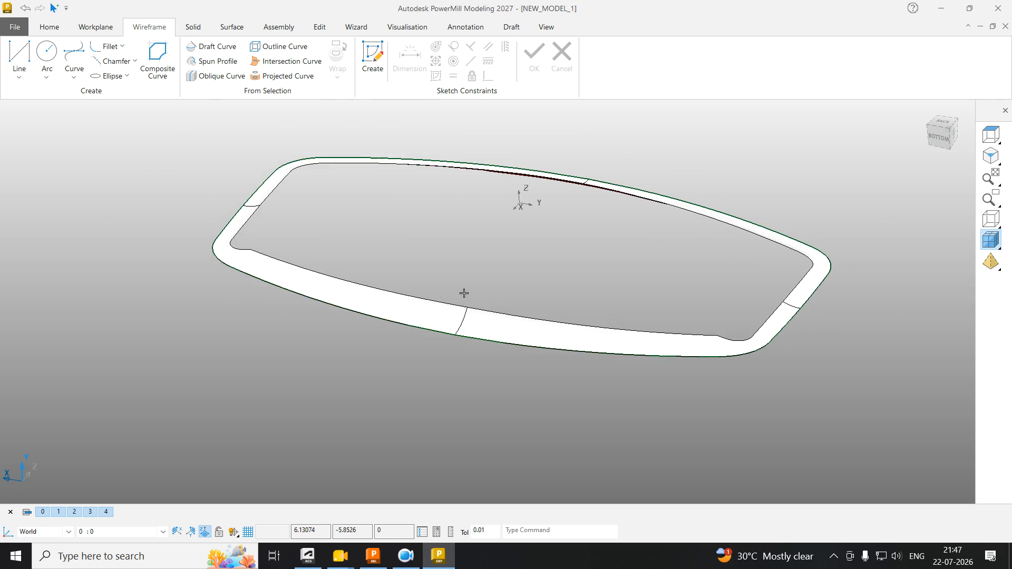
click(344, 305)
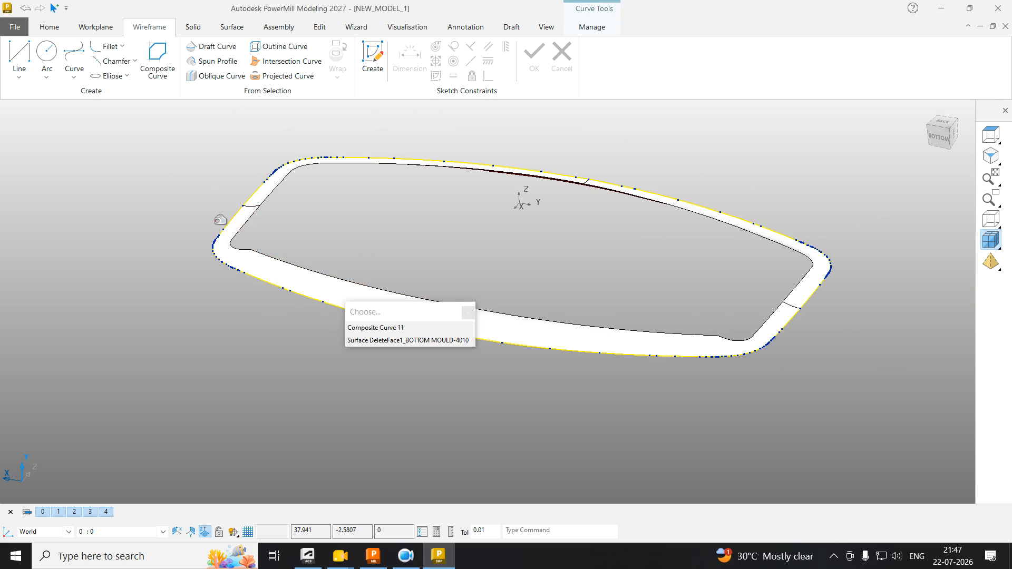
click(133, 185)
click(290, 290)
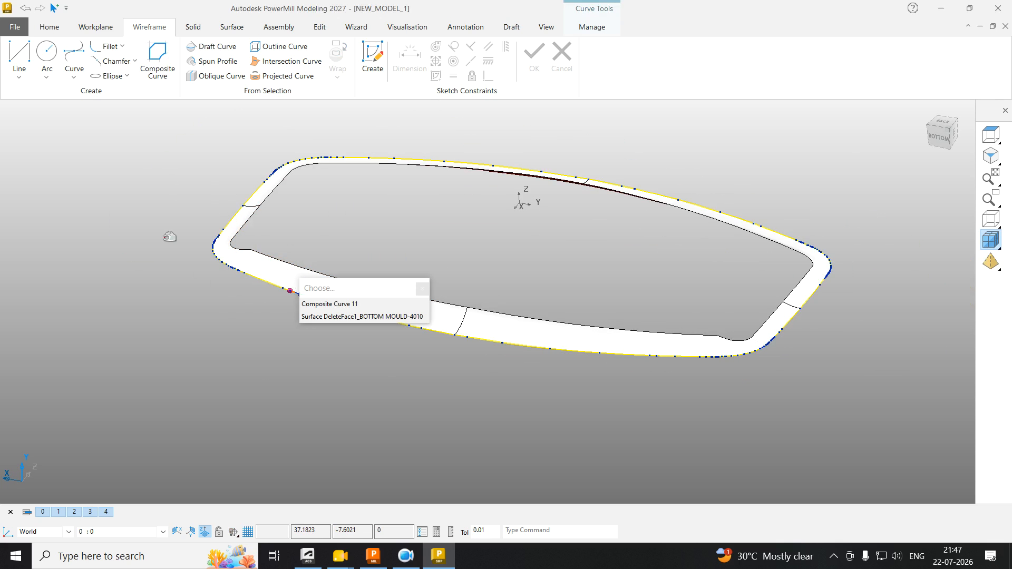
click(231, 27)
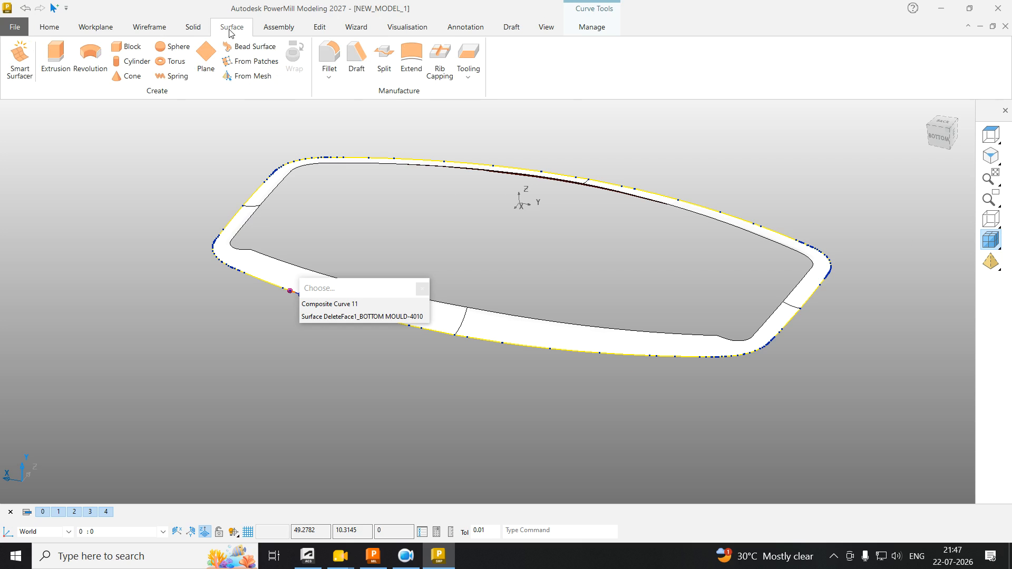
click(407, 67)
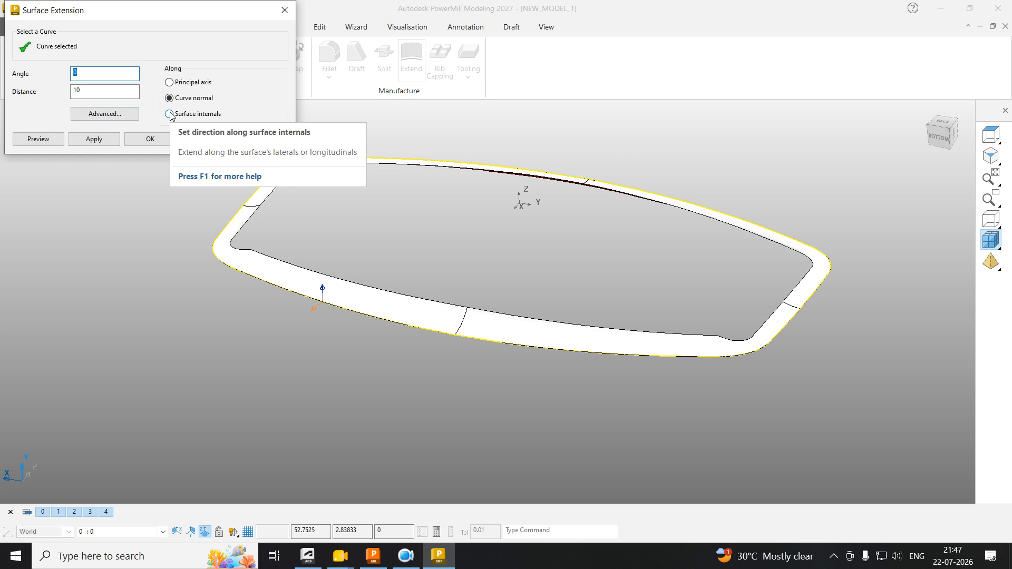
click(169, 114)
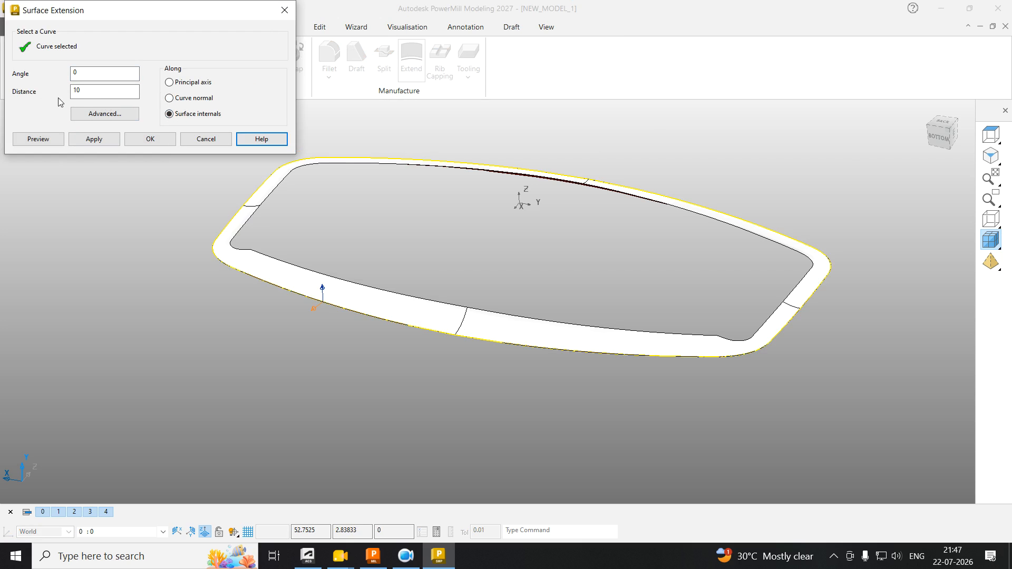
drag(88, 91, 41, 89)
click(38, 139)
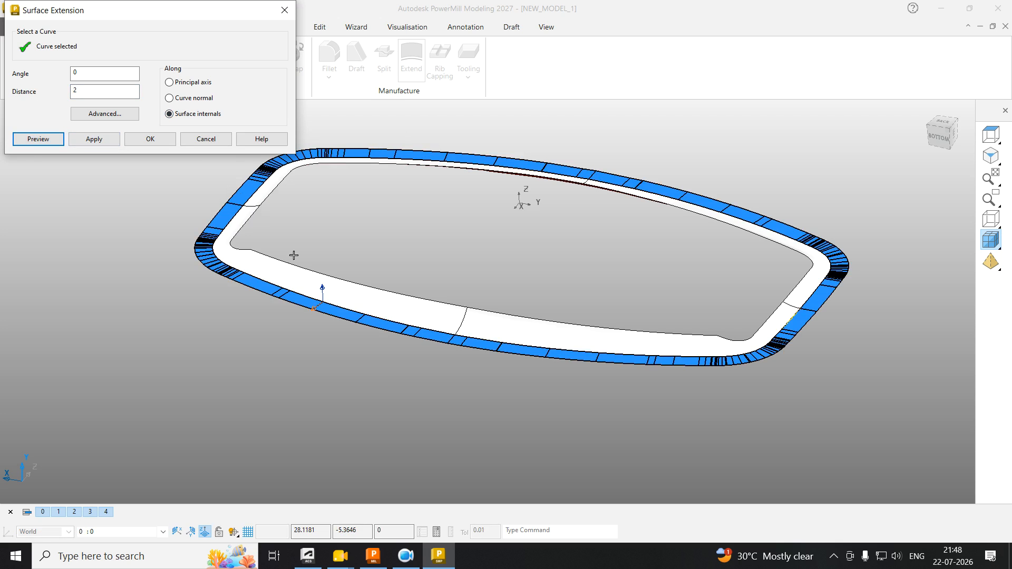
Step: Check the previewed extension around the fillet's outer edge, apply it and close the Surface Extension dialog
scroll(316, 296, up, 3)
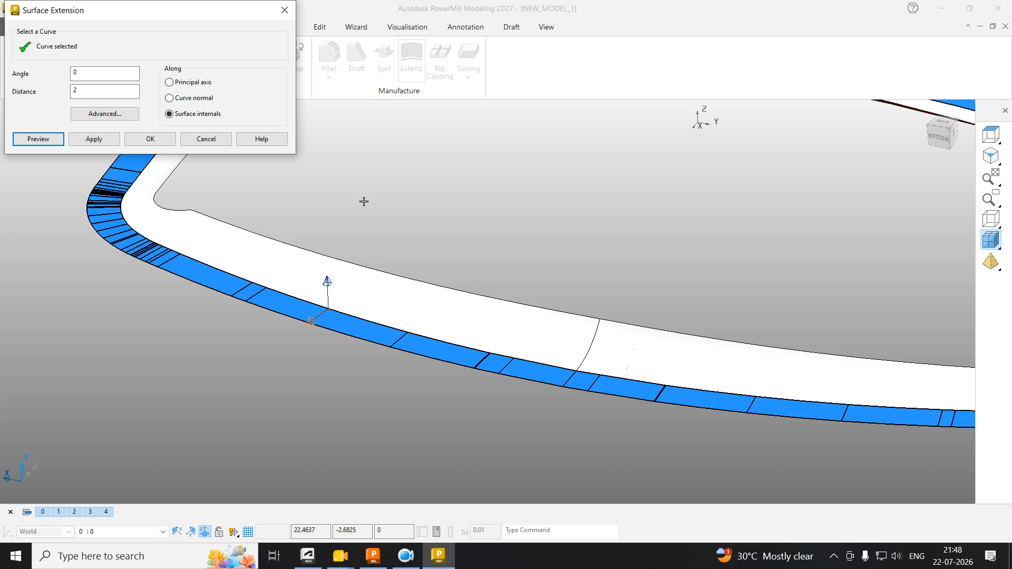
scroll(365, 222, down, 3)
scroll(296, 270, up, 3)
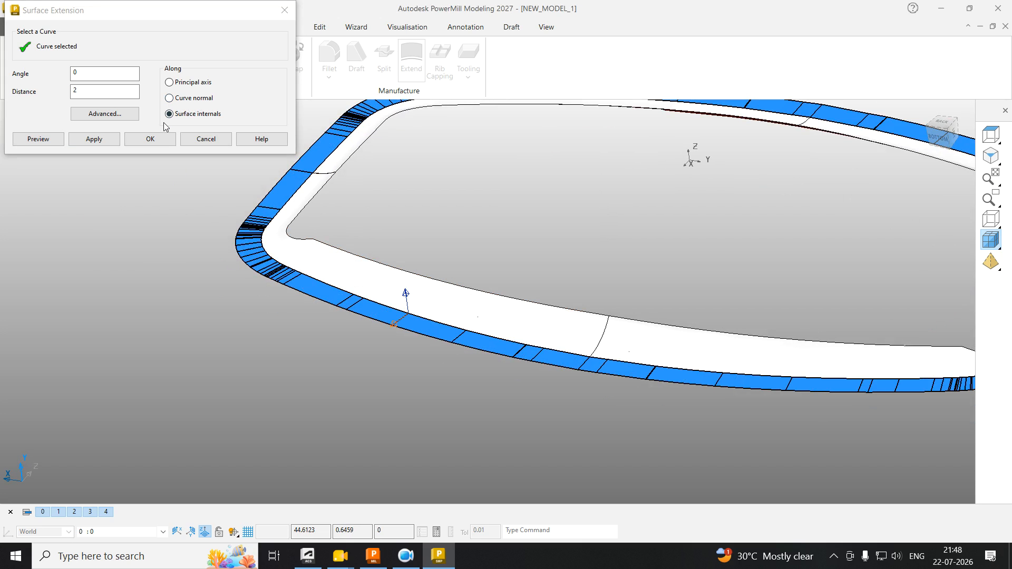
click(93, 140)
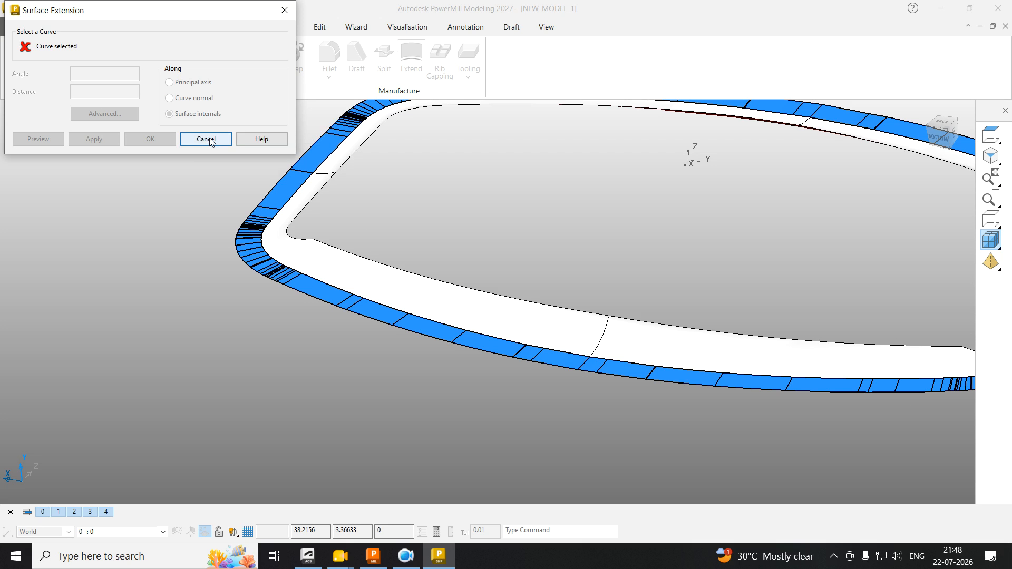
scroll(287, 248, up, 2)
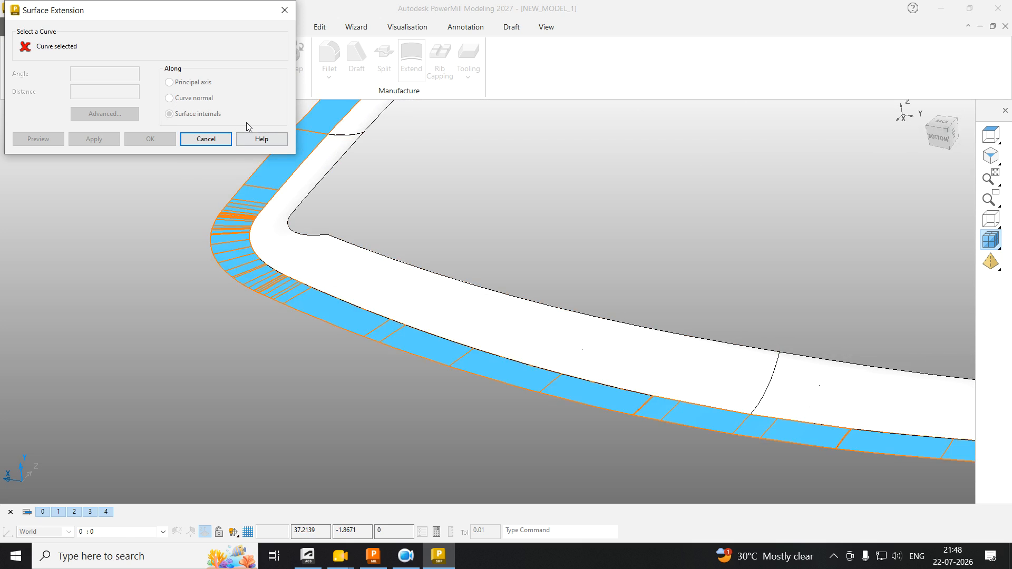
click(206, 139)
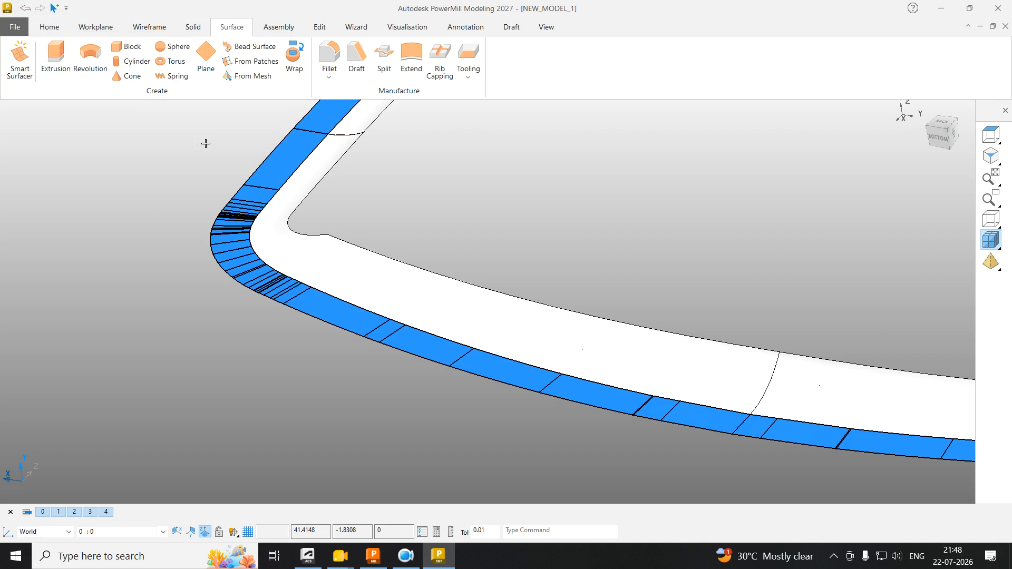
Step: Select the extension surface around the fillets' outer edge and copy it
scroll(230, 242, down, 4)
scroll(752, 232, up, 3)
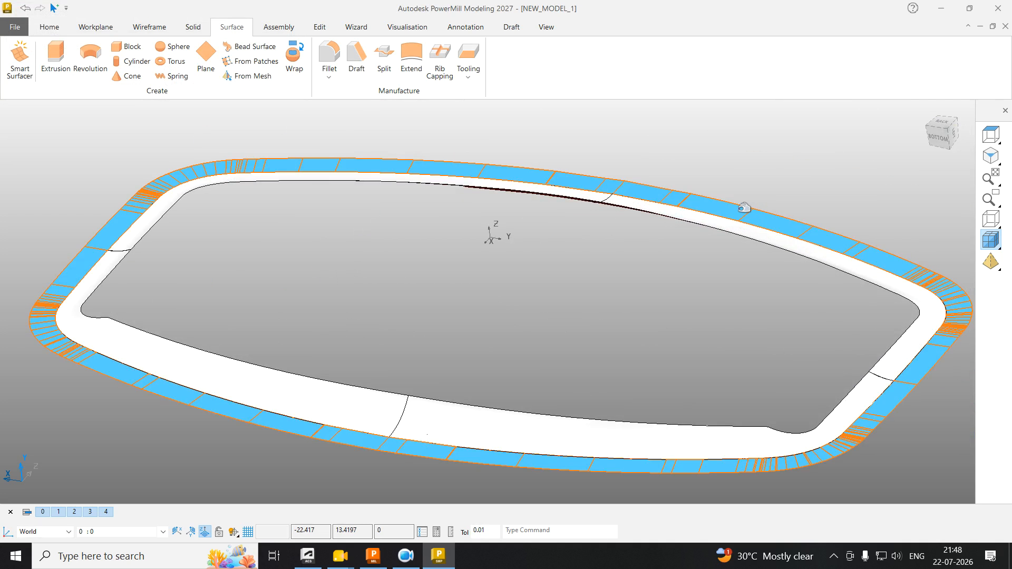
click(722, 207)
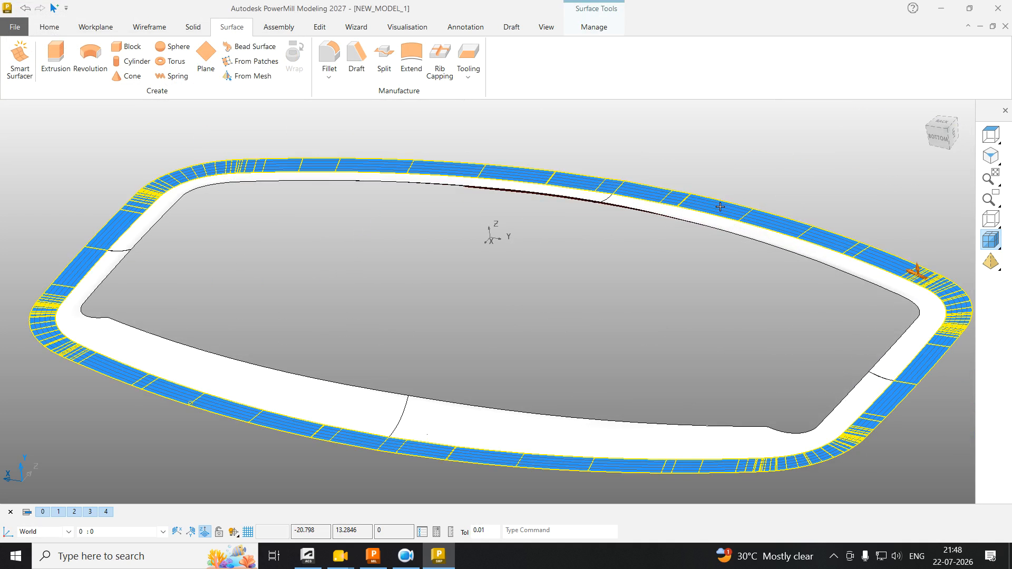
right_click(720, 207)
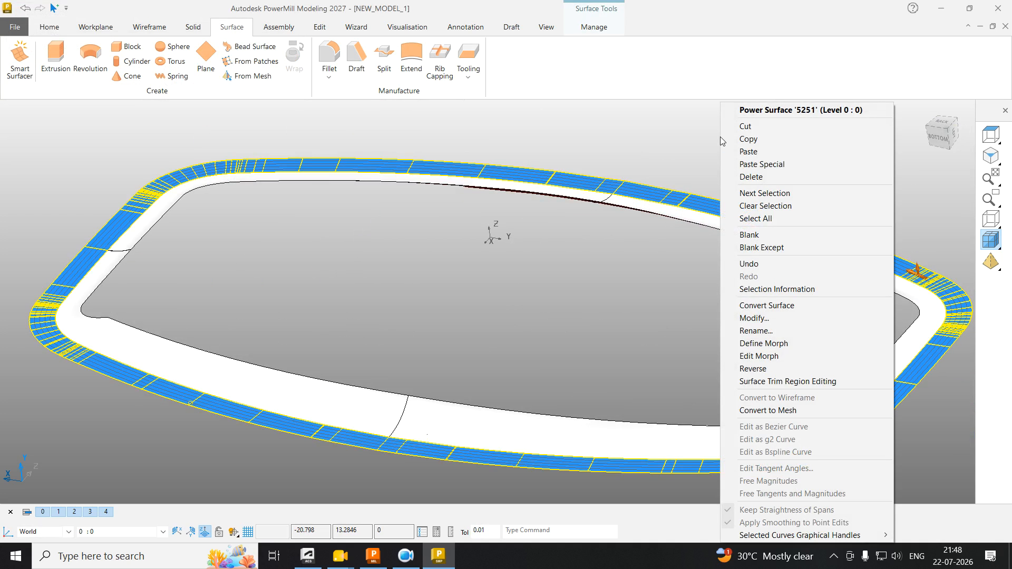
click(735, 137)
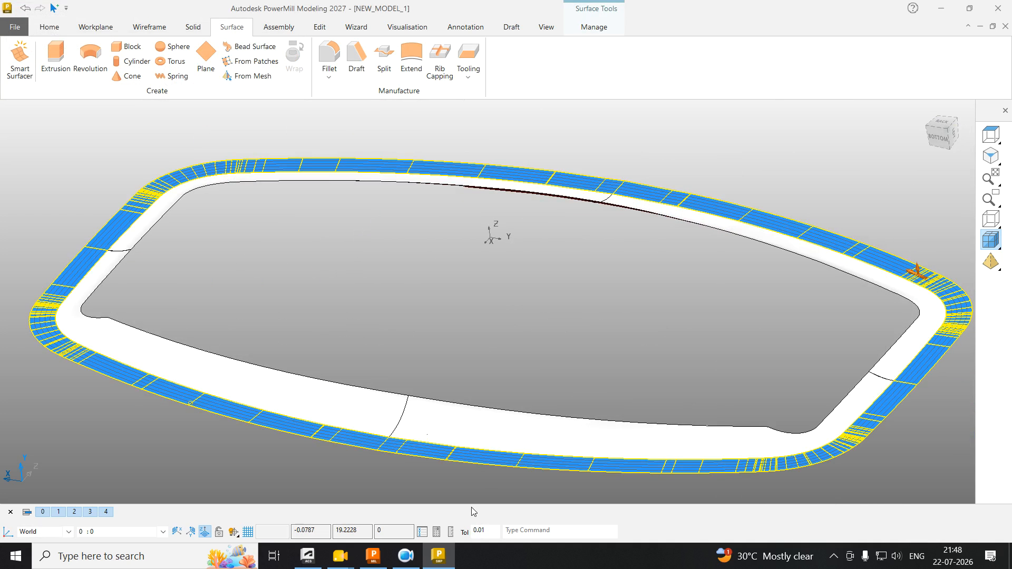
Step: Switch to PowerMill Ultimate and paste the copied extension surface into the BOTTOM MOULD model
click(373, 555)
right_click(615, 252)
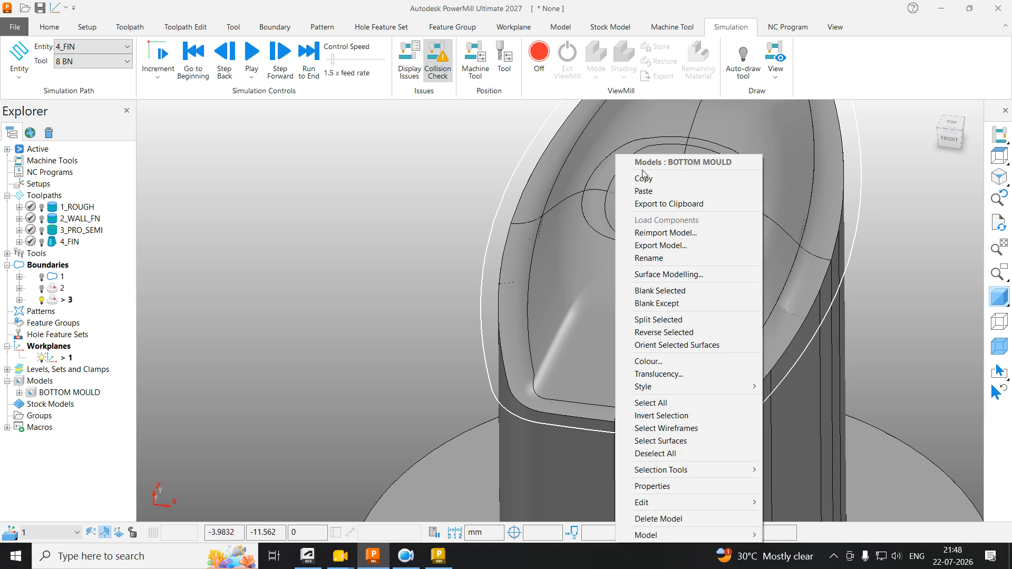
click(643, 190)
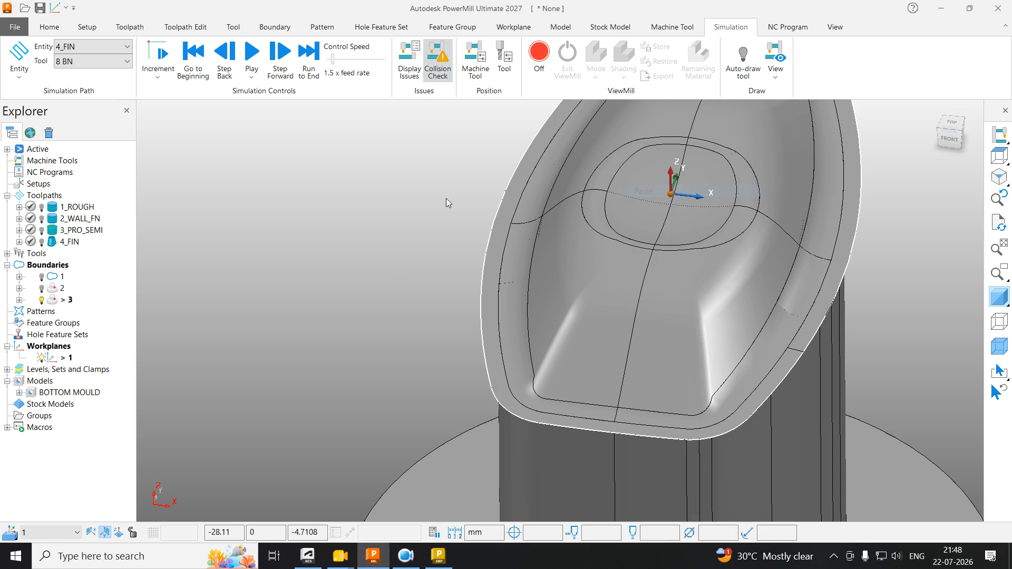
right_click(36, 381)
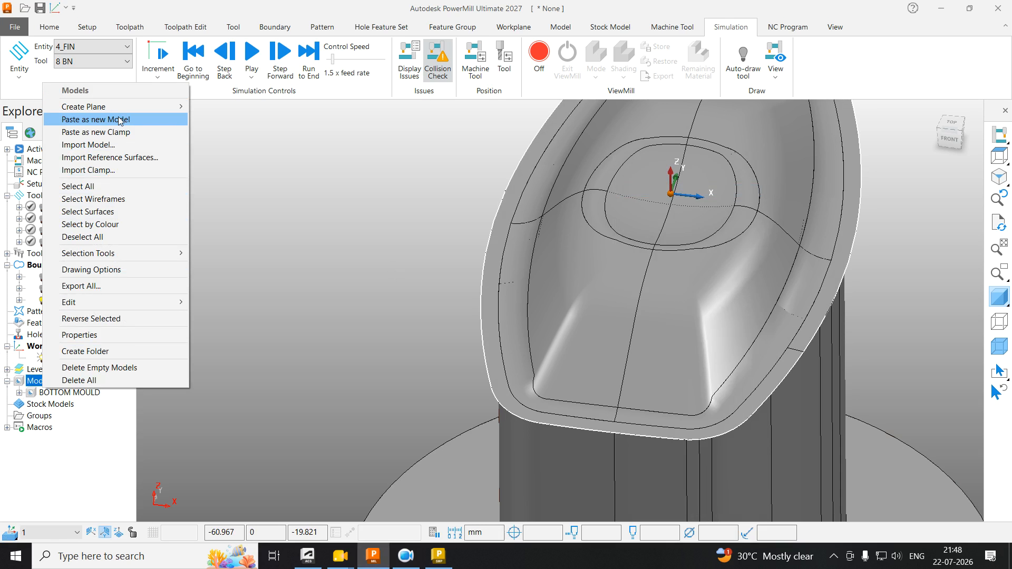
click(283, 192)
scroll(374, 198, down, 6)
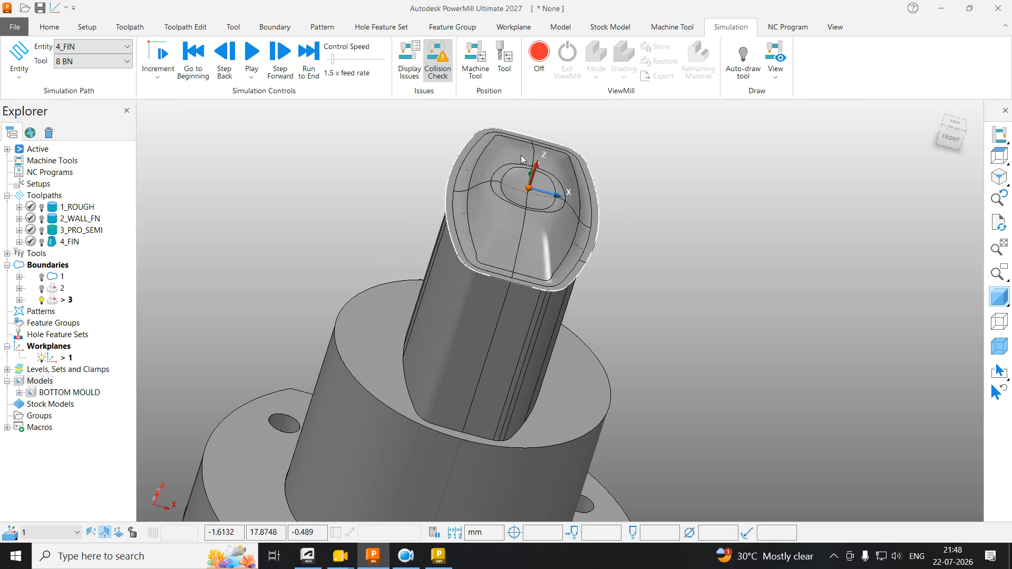
middle_drag(522, 159, 395, 188)
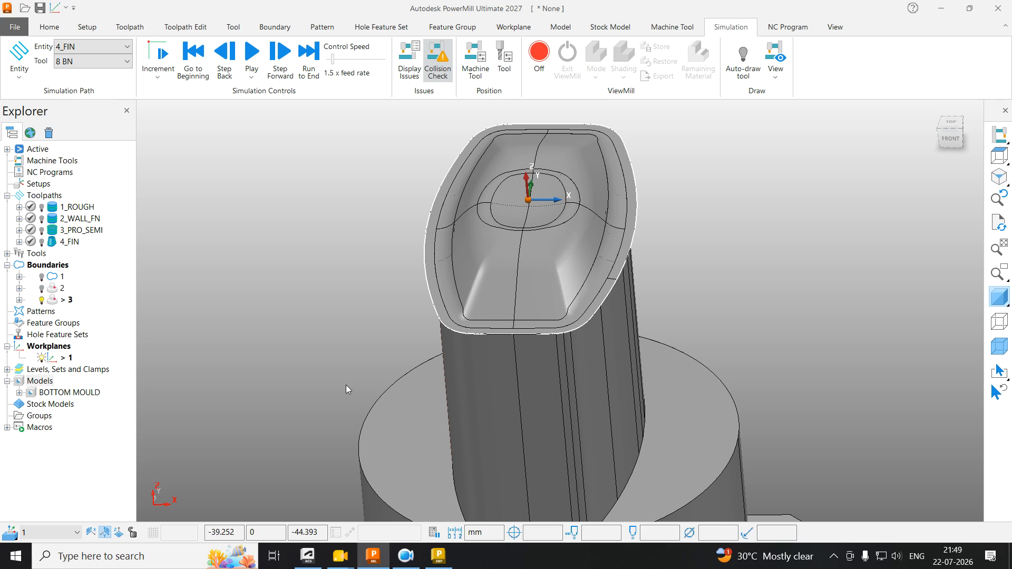
click(405, 556)
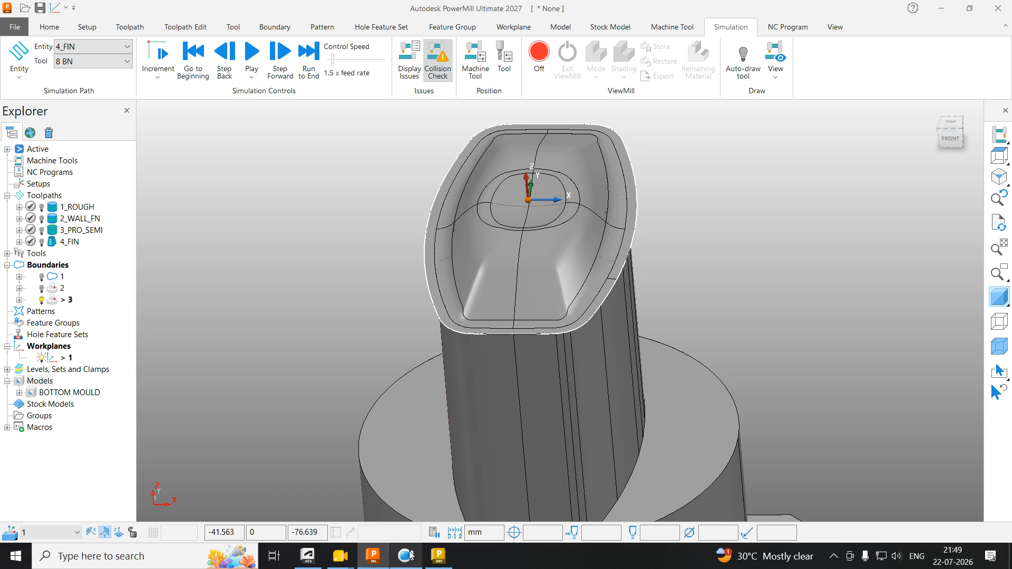